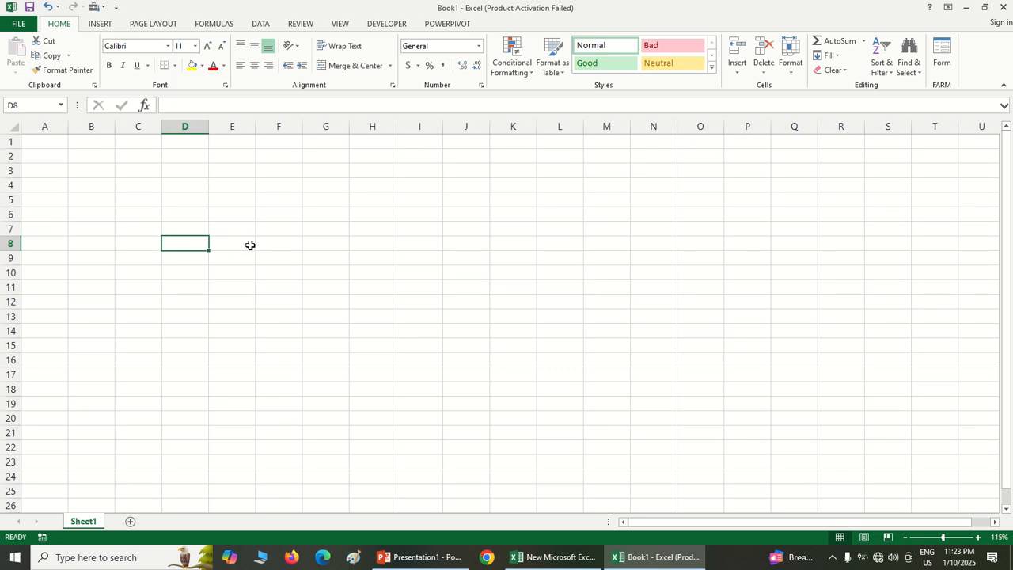
click(247, 244)
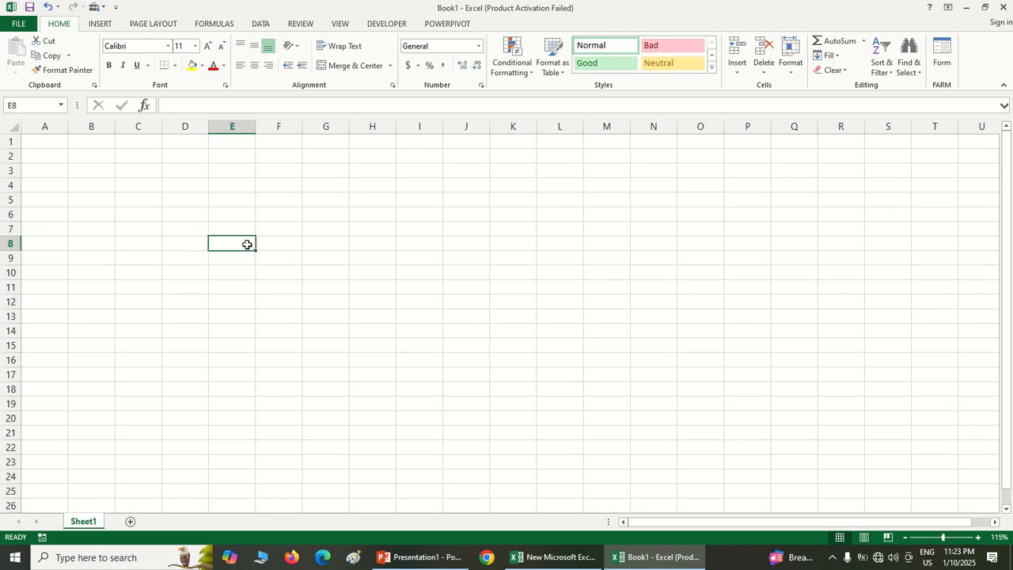
click(272, 234)
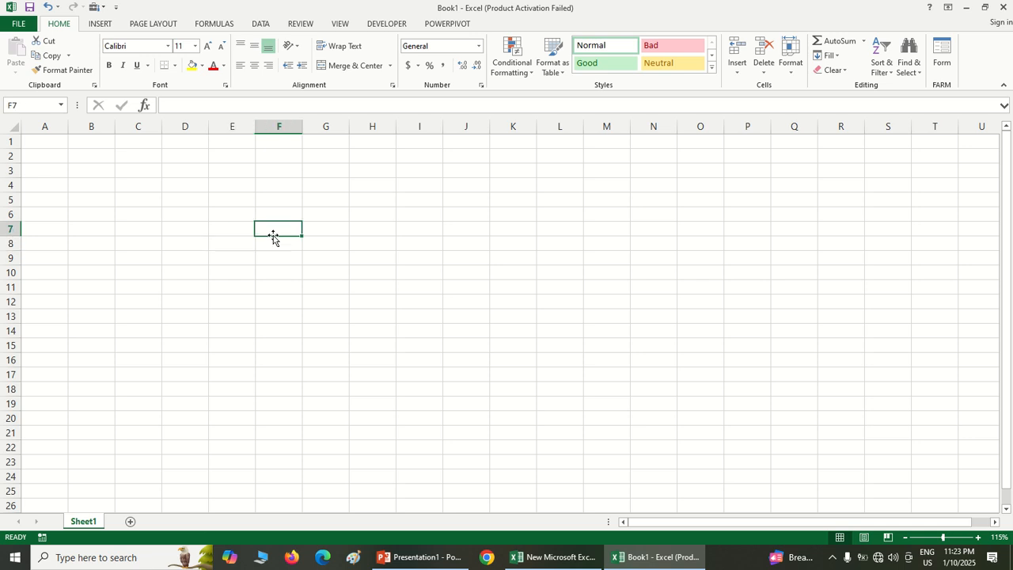
Apply all borders to the cell range B4:T16
click(106, 187)
drag(118, 193, 936, 354)
click(175, 65)
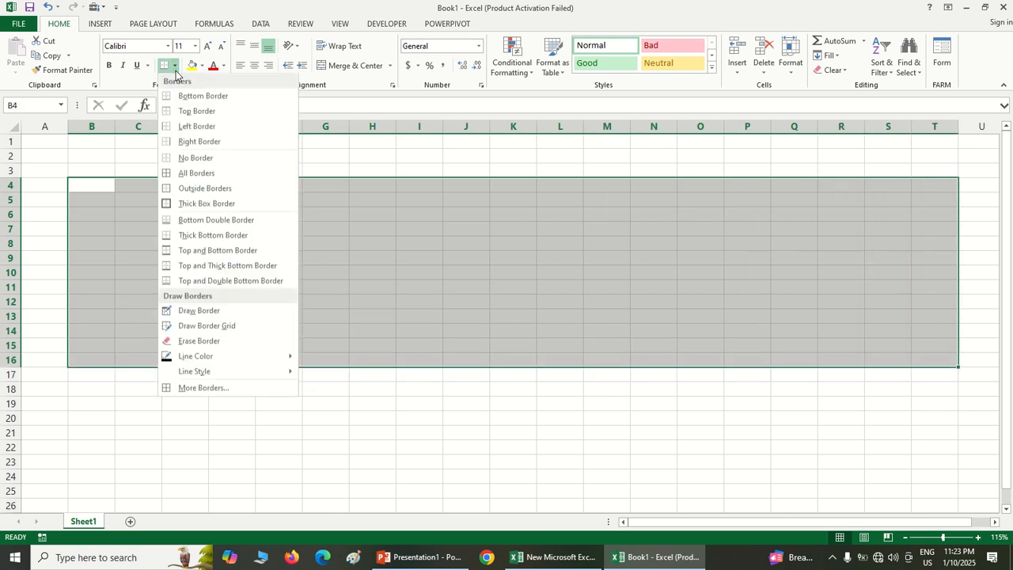
click(185, 173)
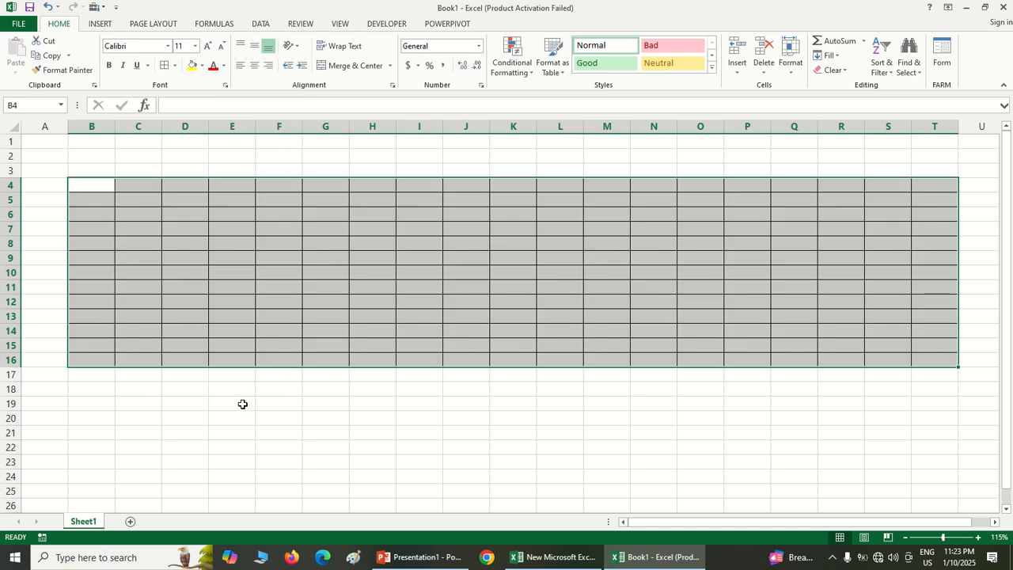
click(273, 416)
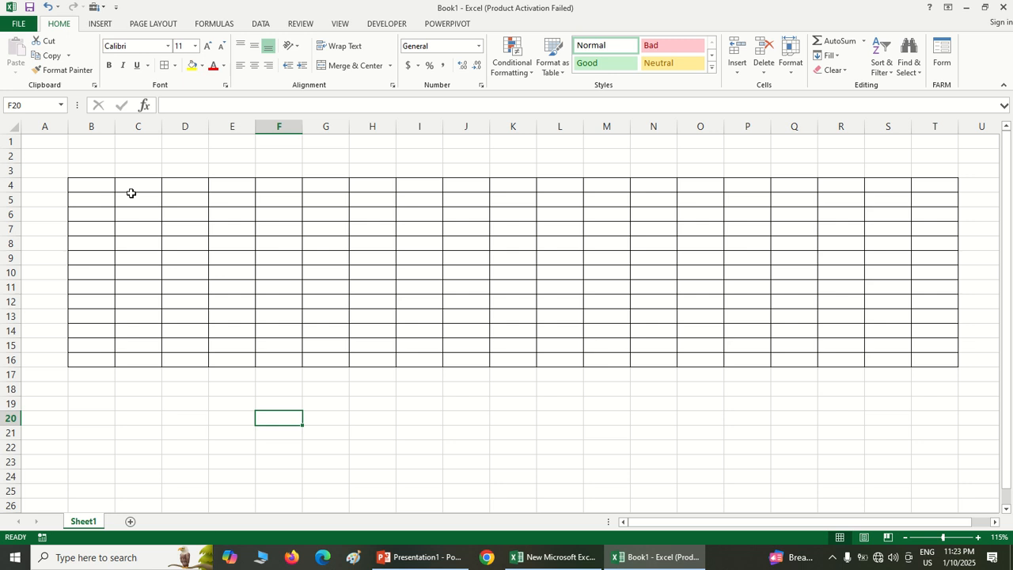
Merge and center cells B4:T4 and increase the height of row 4 to about two and a half times the standard row
drag(108, 188, 916, 186)
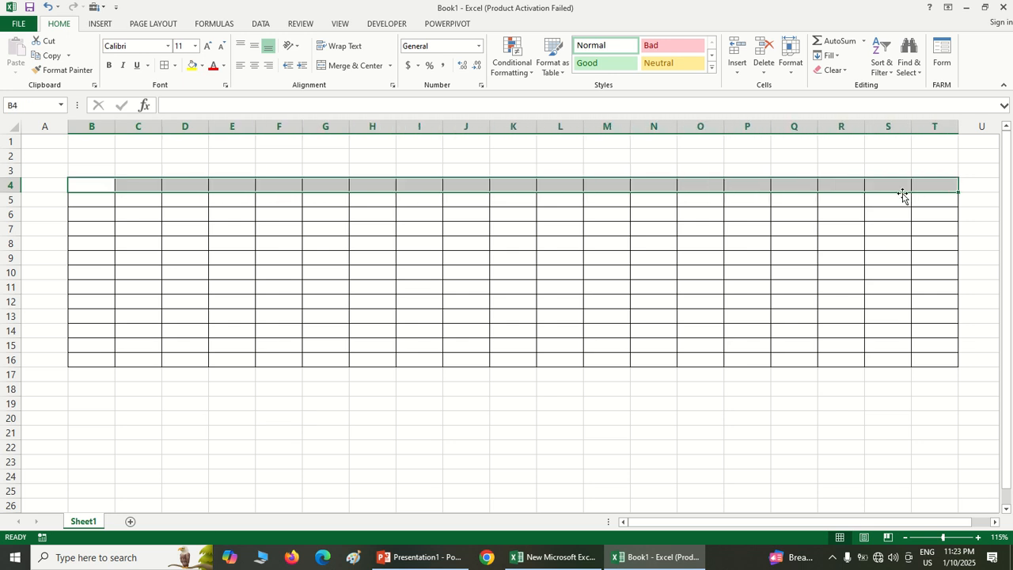
click(334, 74)
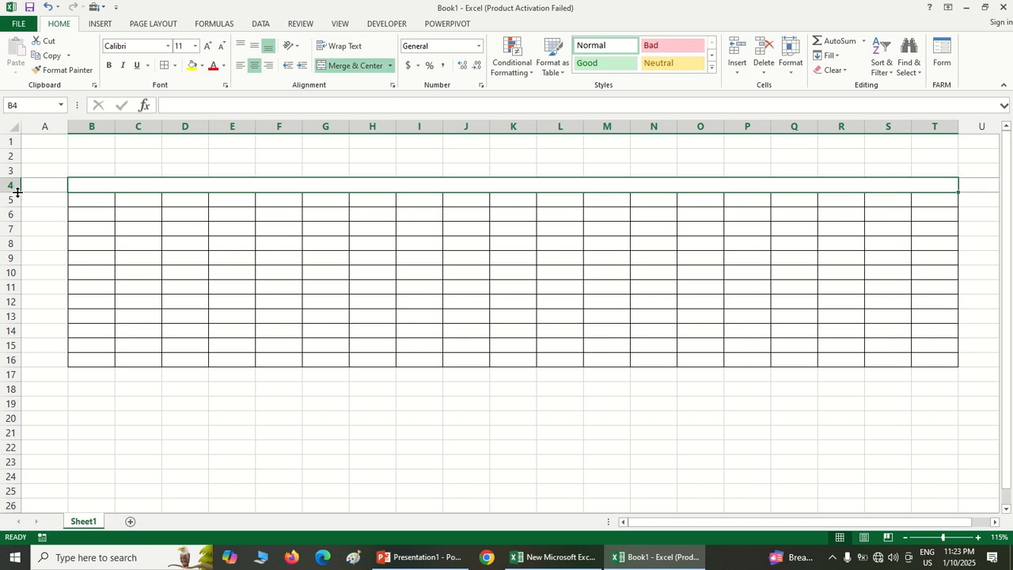
drag(16, 193, 16, 207)
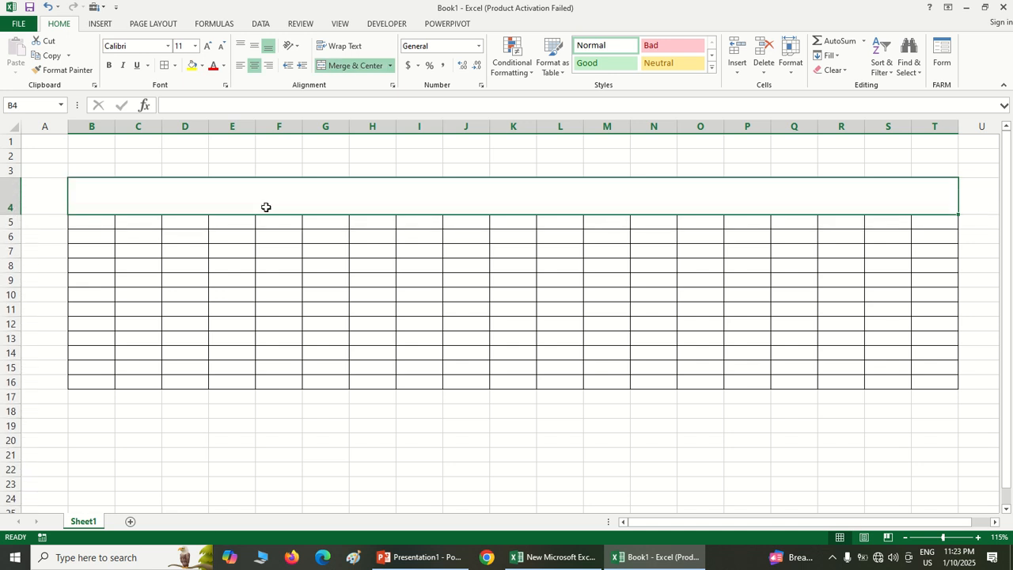
Enter the title JTS CONVENT SCHOOL, GUNA in the merged row 4 cell
text(J)
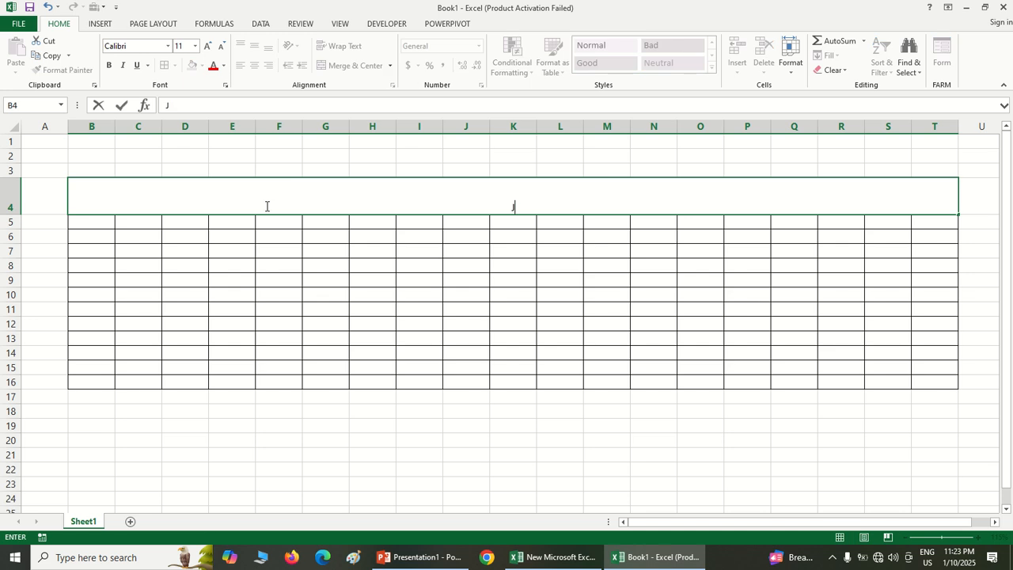
text(TS CONVENT)
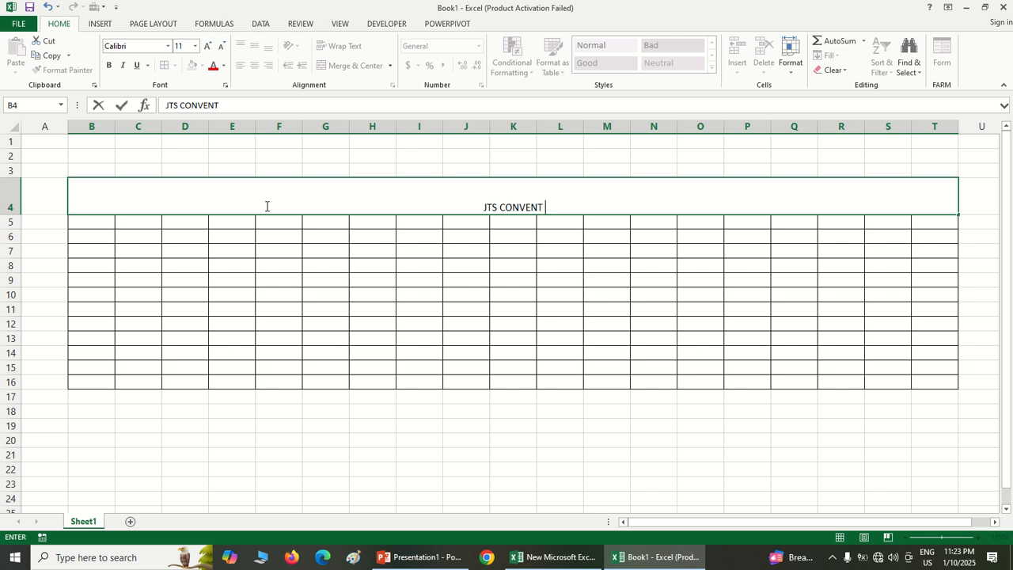
text( SCHOO)
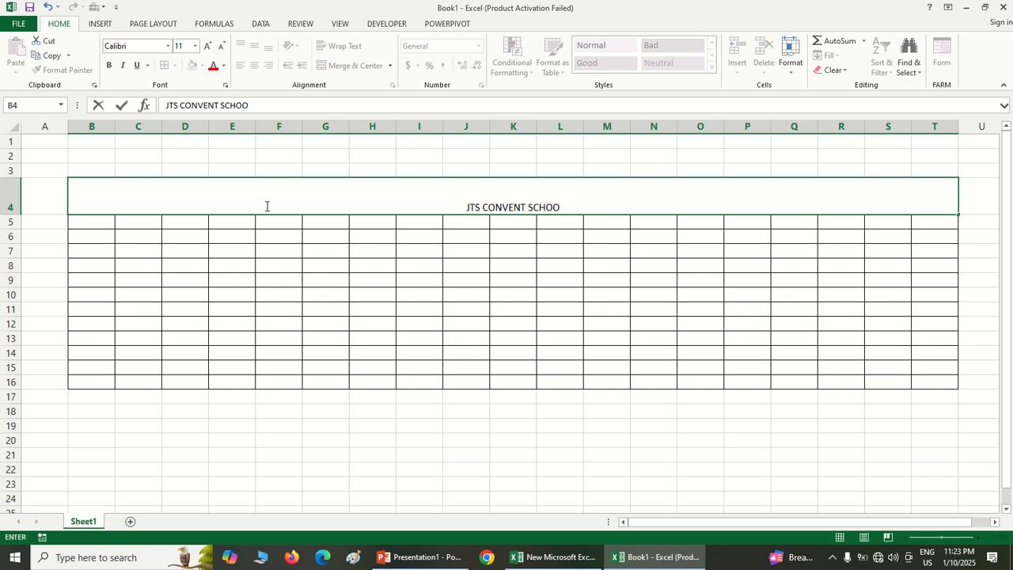
text(L, GUNA)
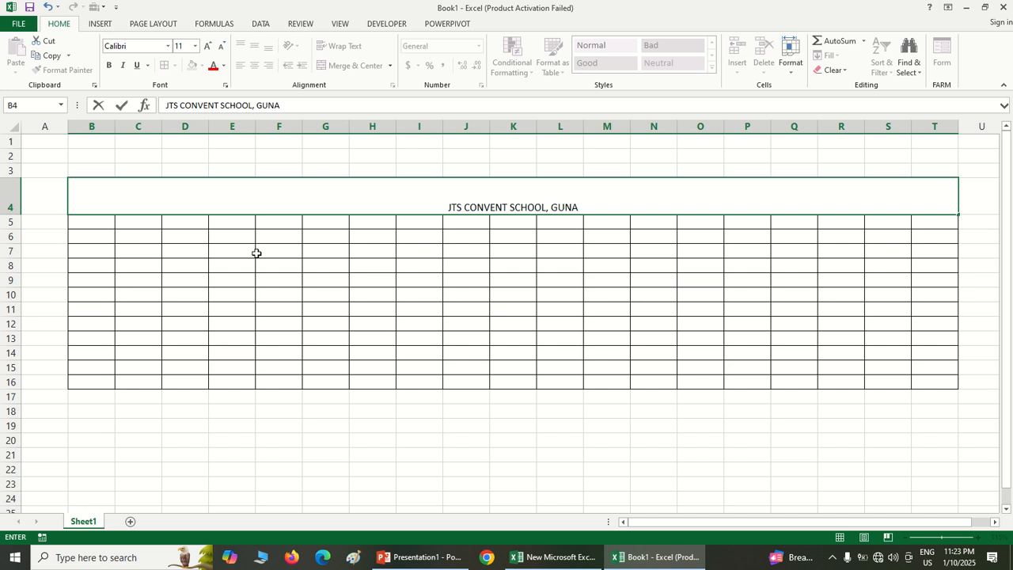
click(260, 294)
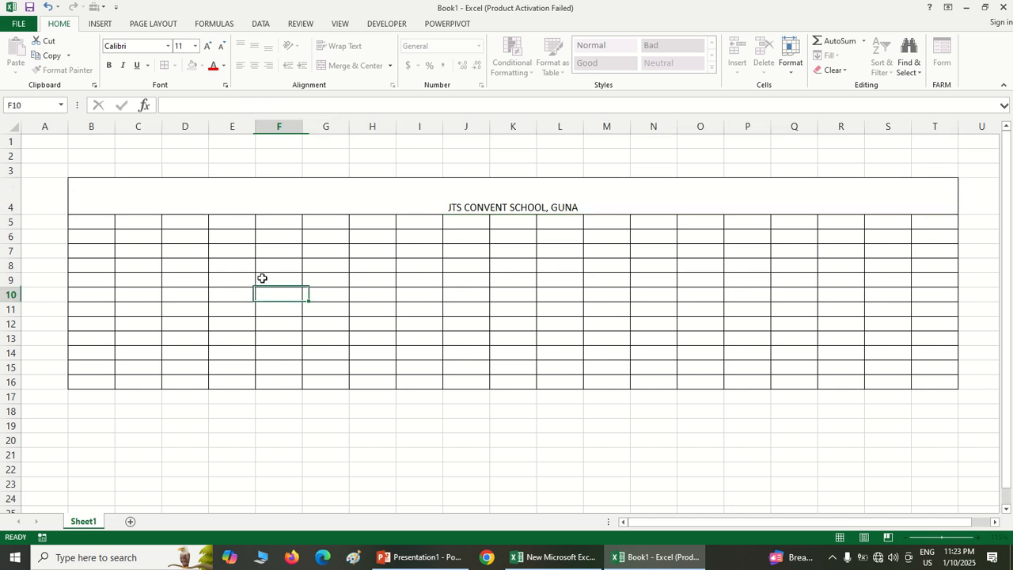
Enlarge the school title's font size to 36 and fill its merged cell with yellow
click(252, 193)
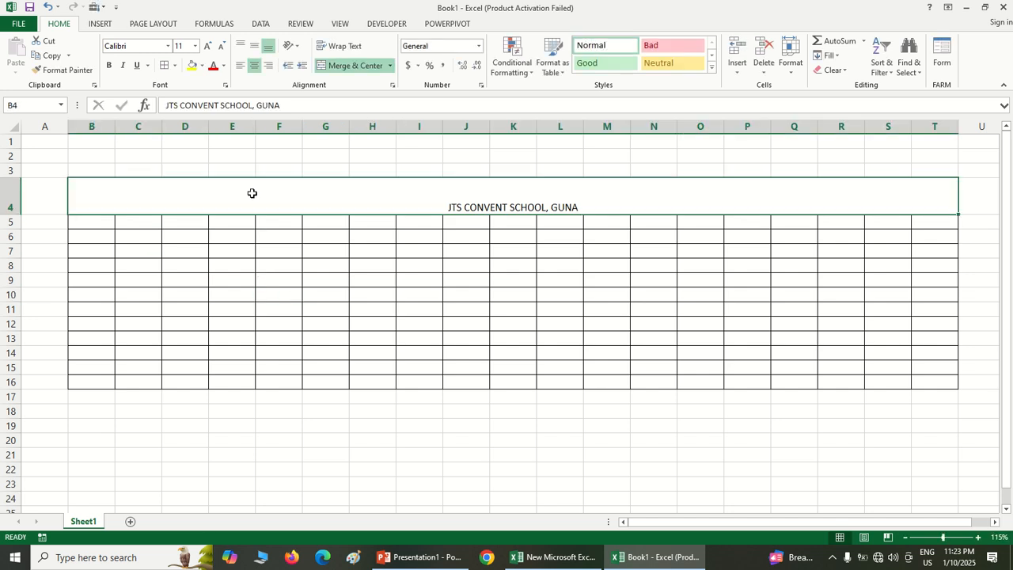
double_click(206, 47)
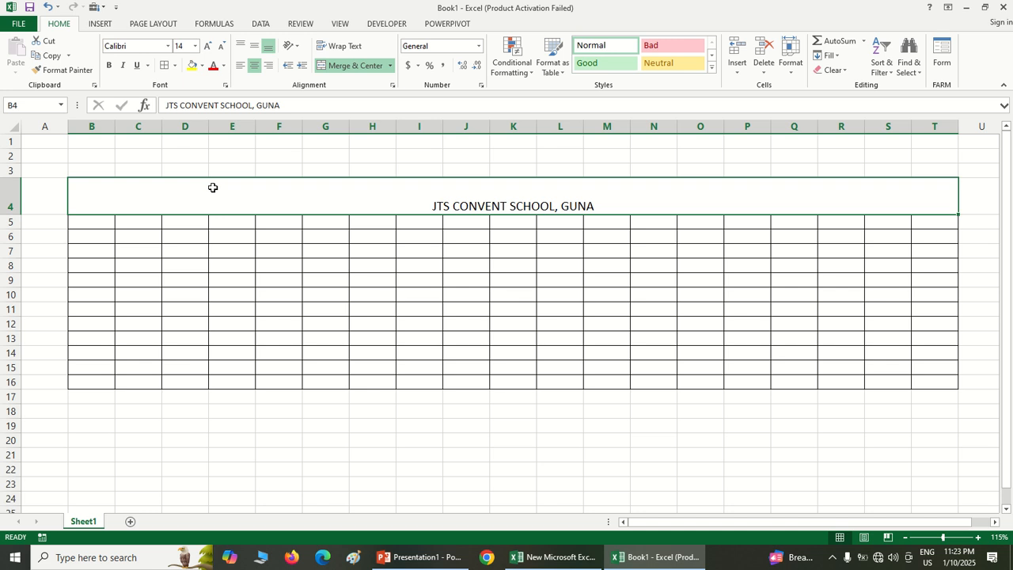
click(208, 46)
click(209, 47)
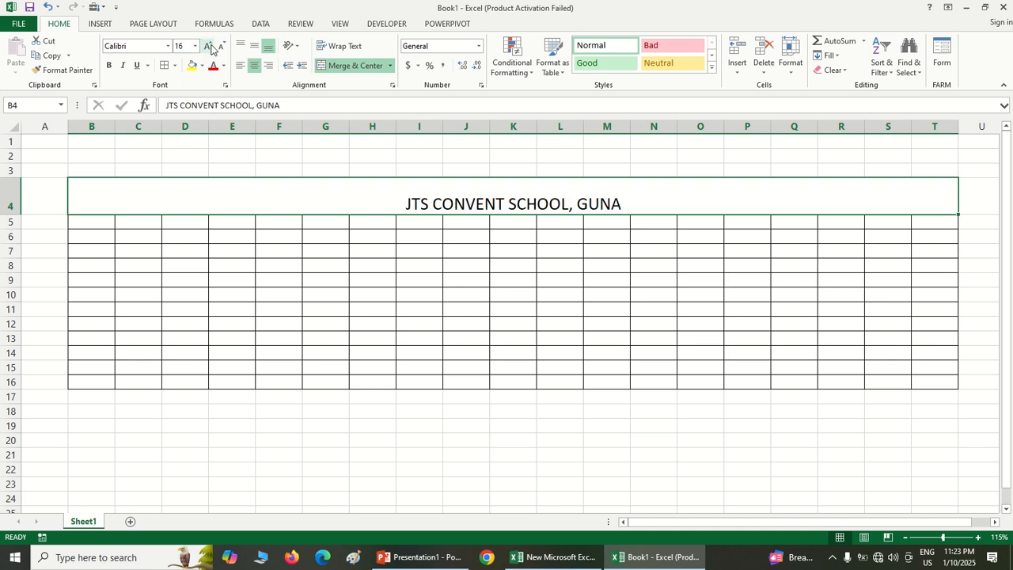
click(209, 46)
click(211, 47)
click(209, 47)
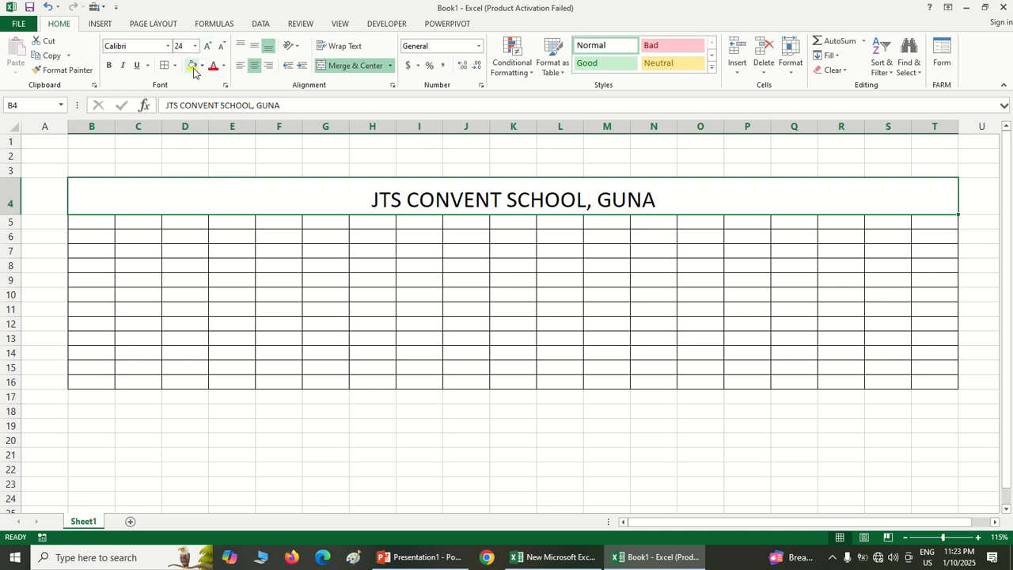
click(191, 65)
click(206, 48)
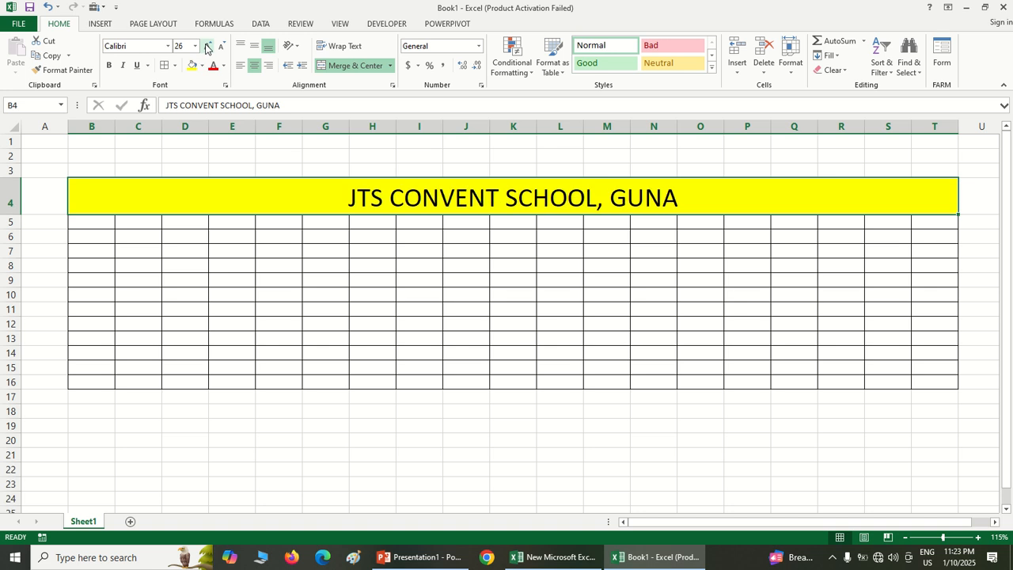
click(206, 48)
Set the school title's font to Arial Rounded MT Bold and its text color to red
click(168, 46)
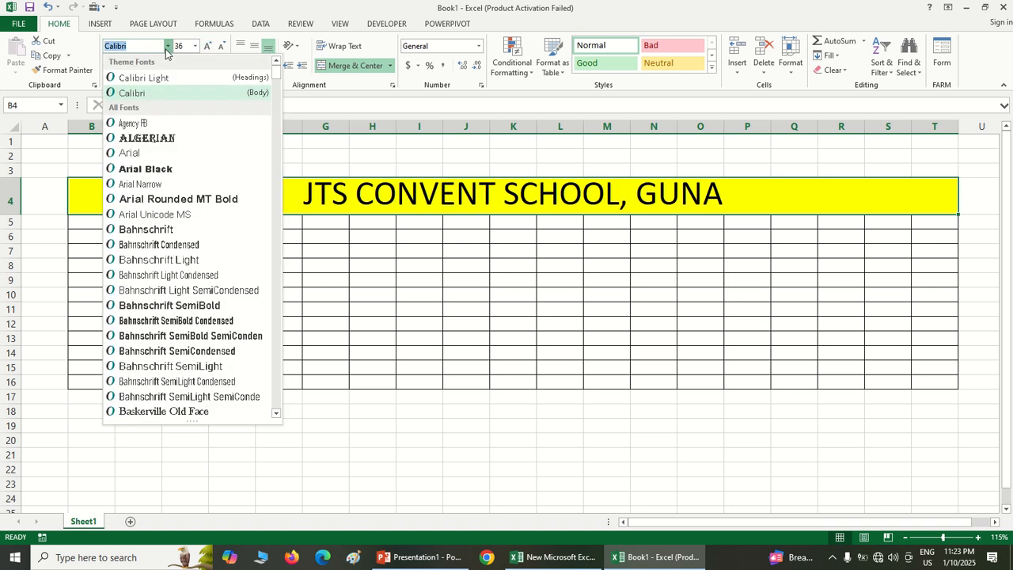
click(158, 199)
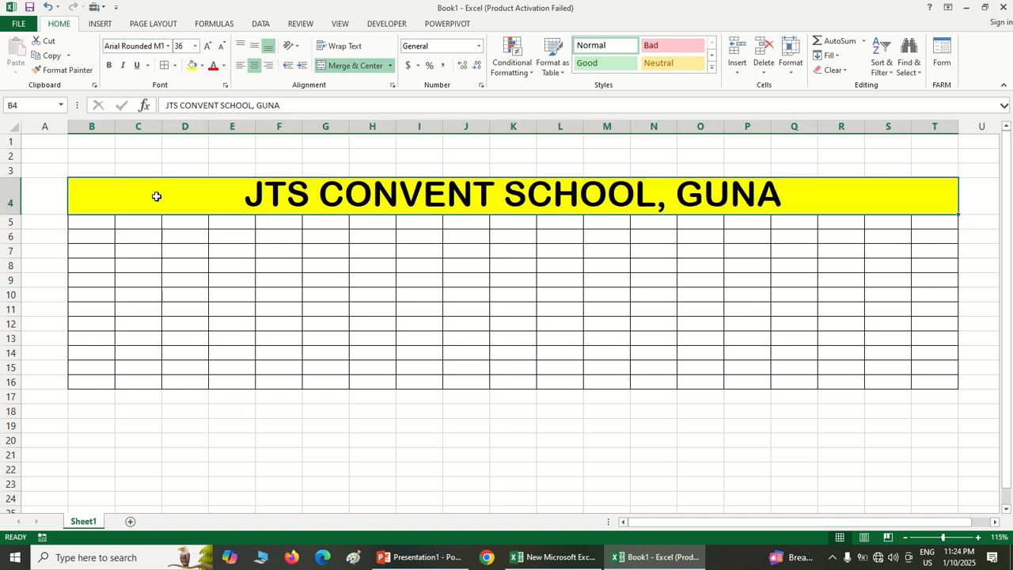
click(212, 68)
click(237, 280)
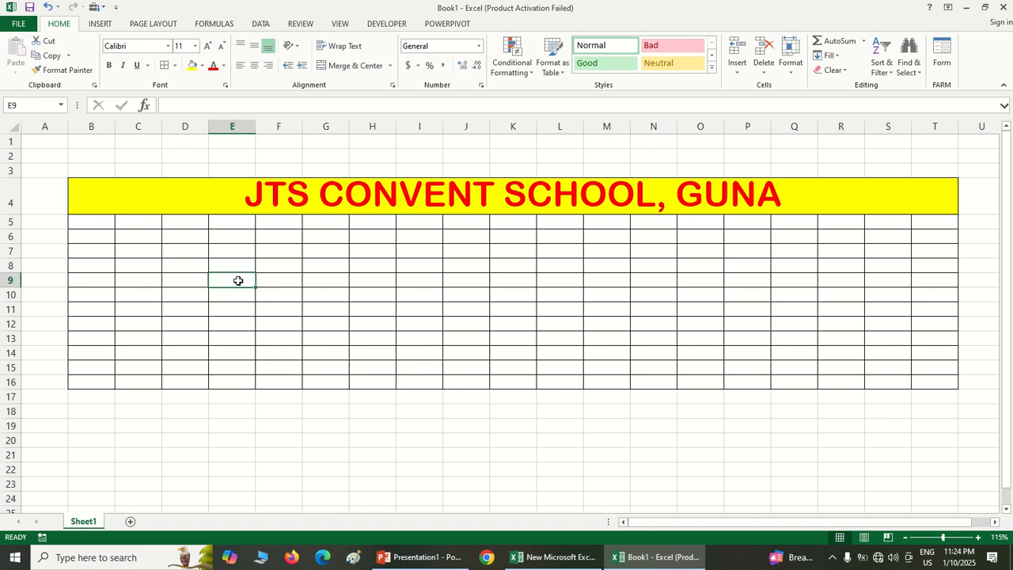
Merge and center cells B5:T5 and make row 5 somewhat taller than the standard rows
drag(94, 224, 918, 222)
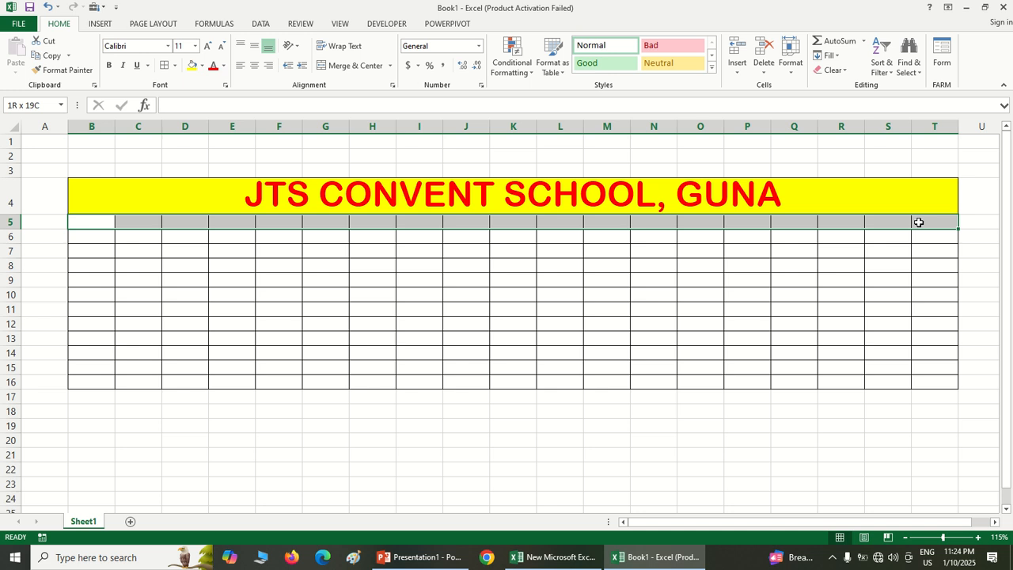
click(348, 66)
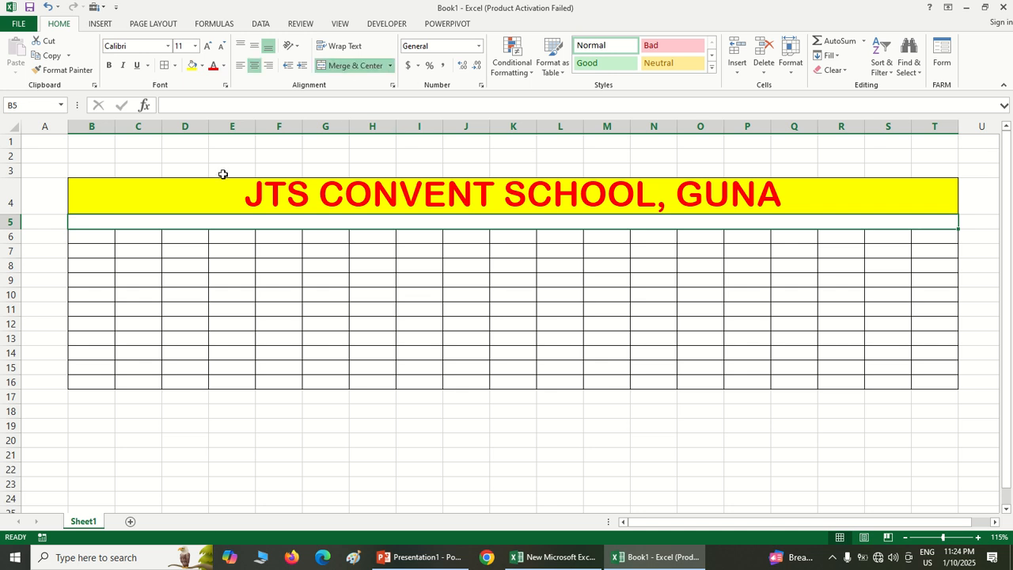
drag(16, 228, 18, 238)
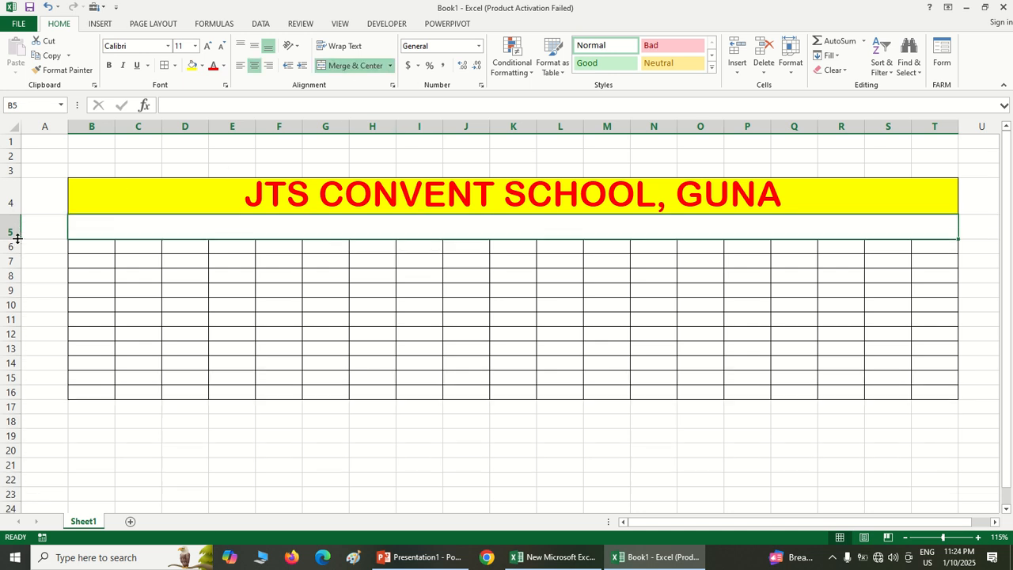
Format the merged row 5 cell with the Bahnschrift SemiBold font, purple text and a light green fill
click(168, 46)
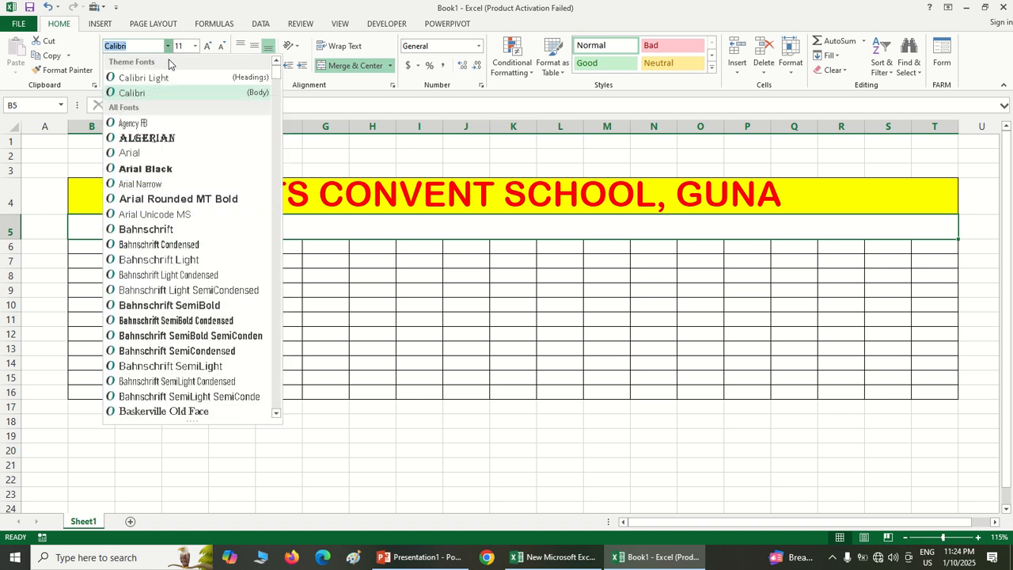
click(167, 306)
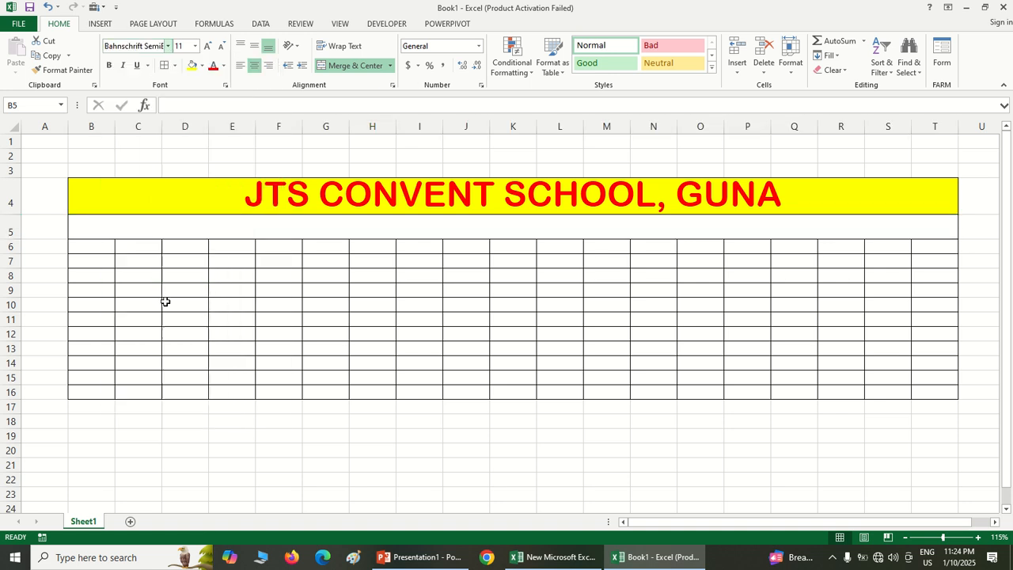
click(224, 65)
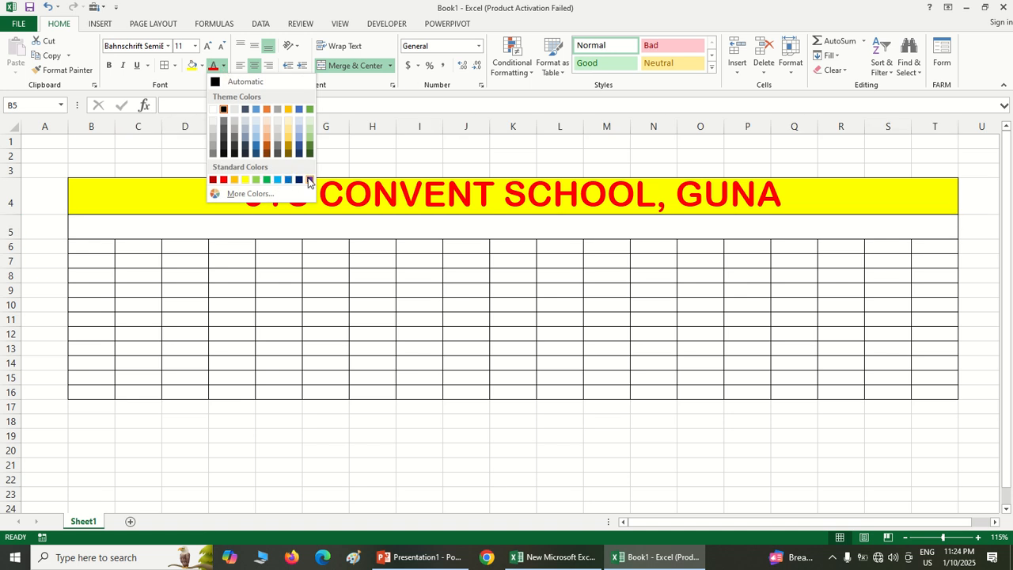
click(309, 180)
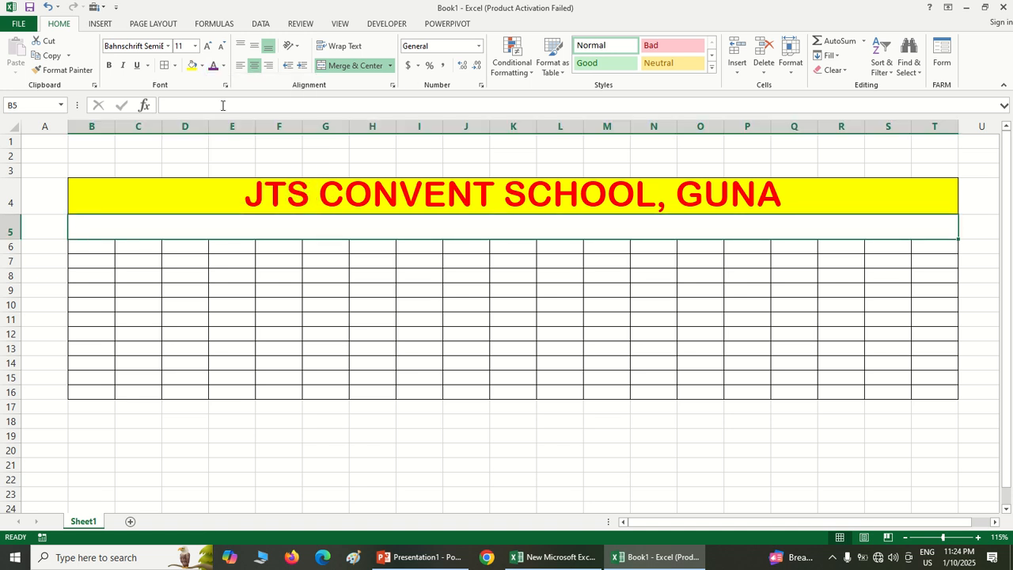
click(202, 67)
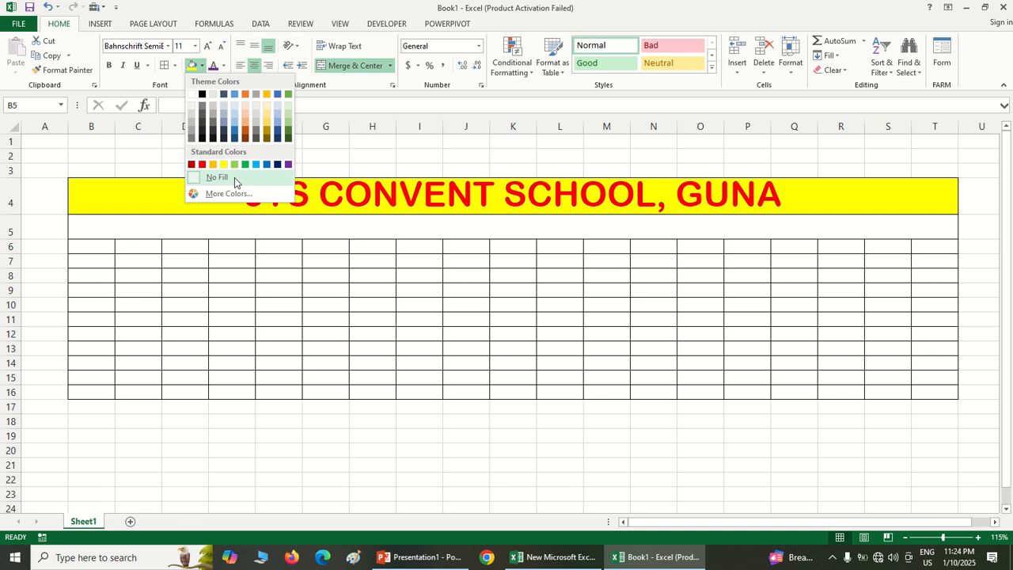
click(235, 162)
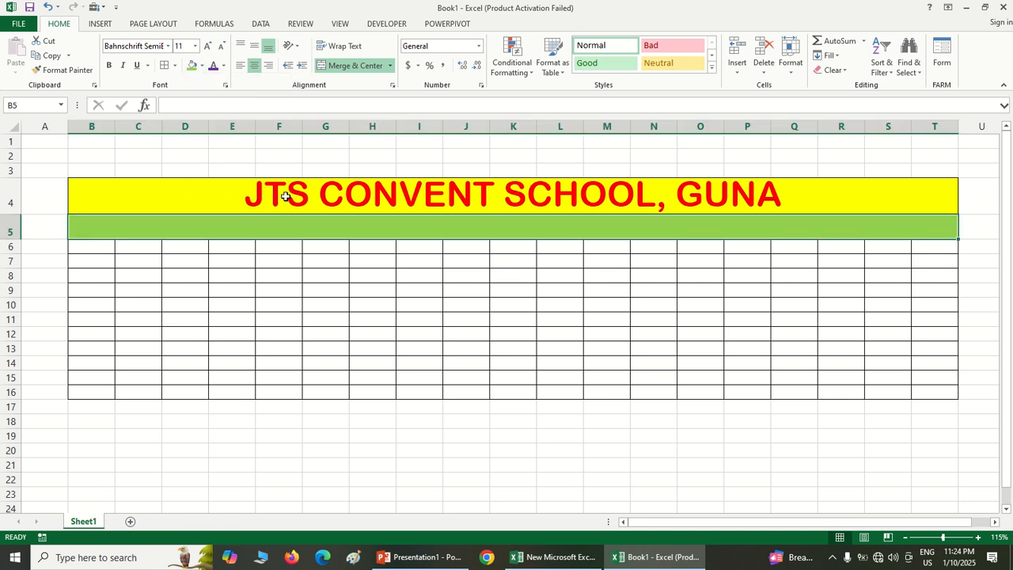
Enter the subtitle "ANNUAL EXAM RESULT - 2025" in the merged green row 5 cell
text(A)
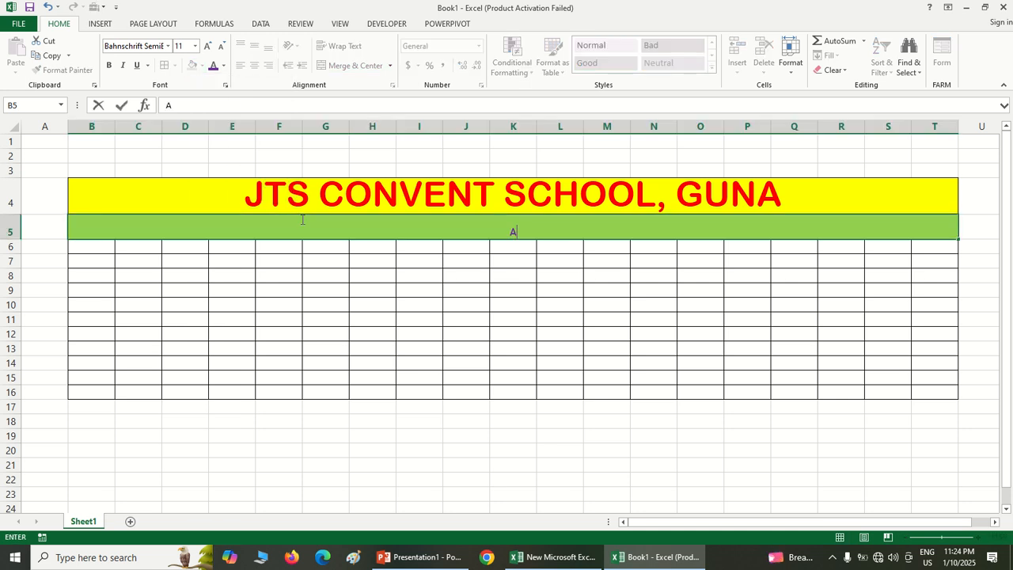
text(NNUAL EXA)
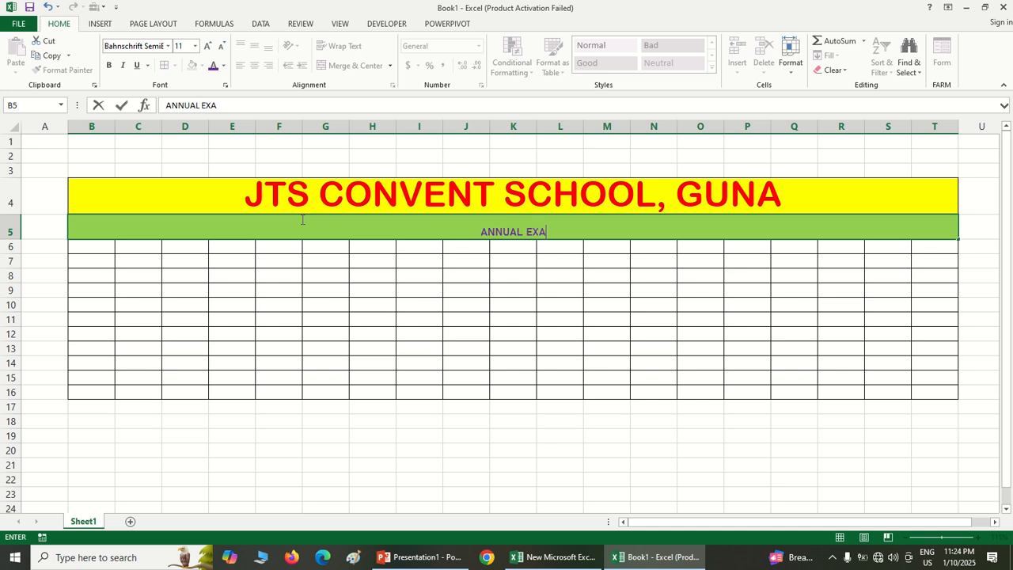
text(M RESU)
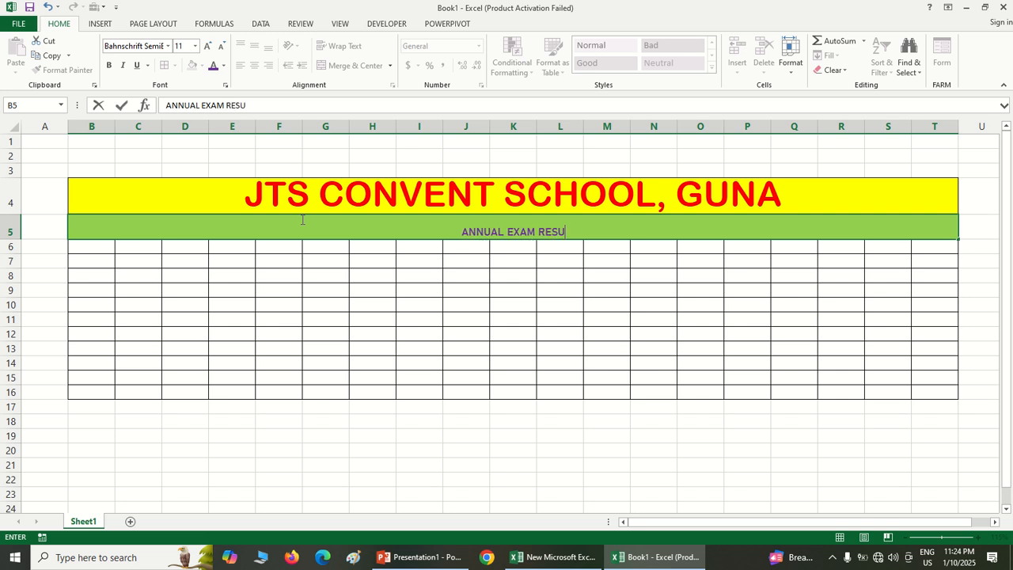
text(LT)
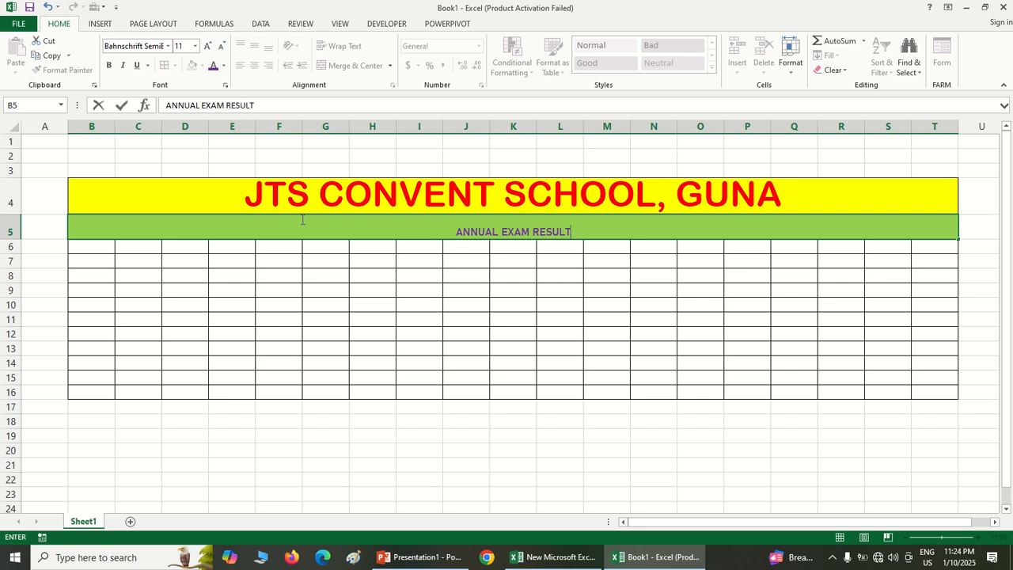
text( -)
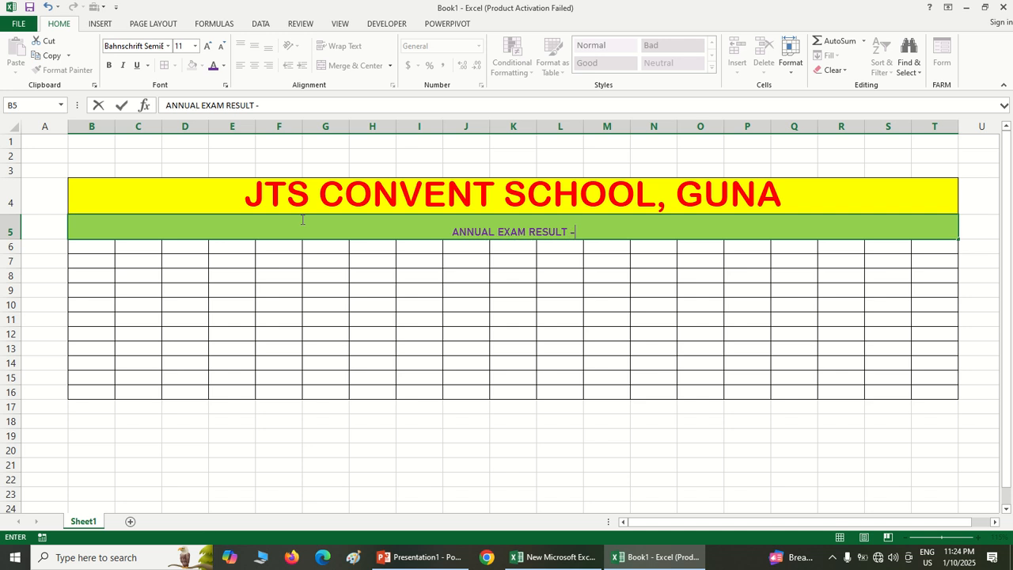
text( 2025)
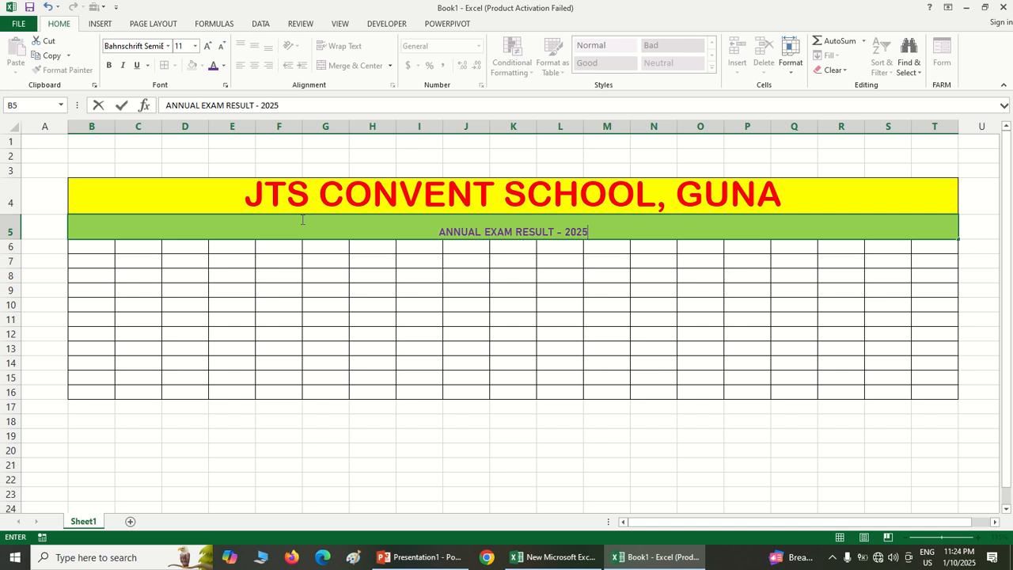
click(387, 323)
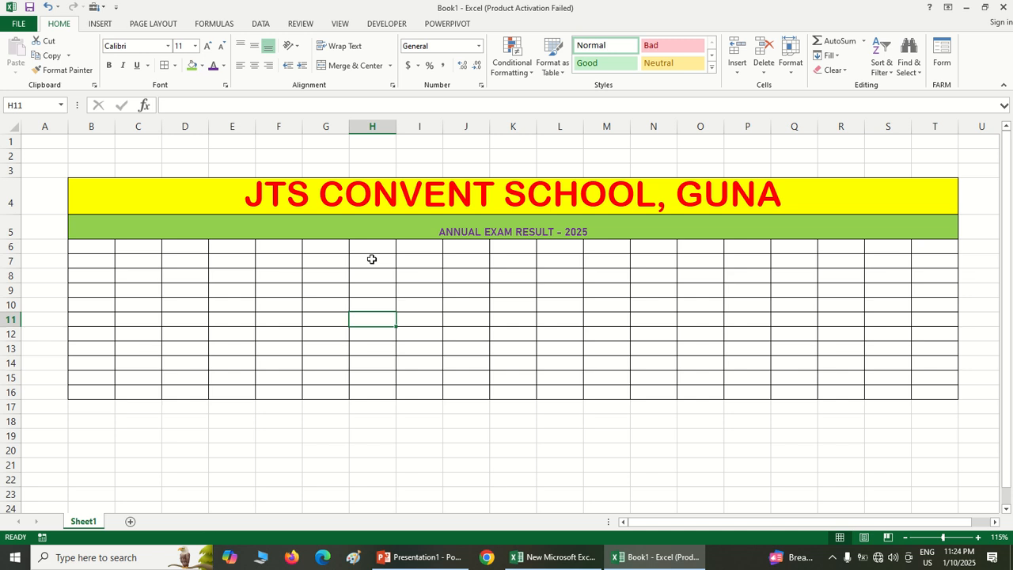
Enlarge the row 5 subtitle's font size to 18 and set its text color to the standard dark blue
click(360, 232)
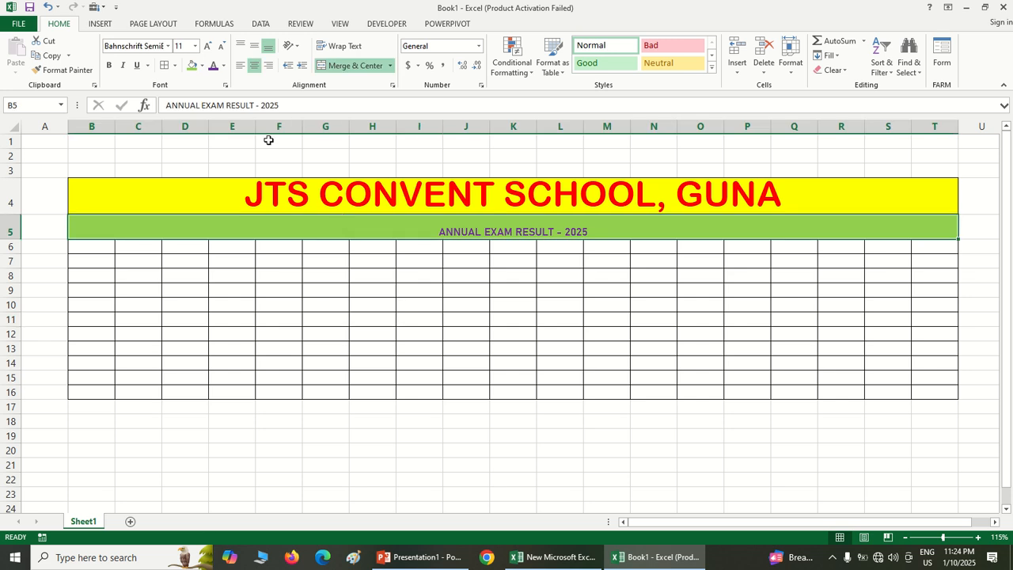
click(207, 46)
click(208, 46)
click(208, 48)
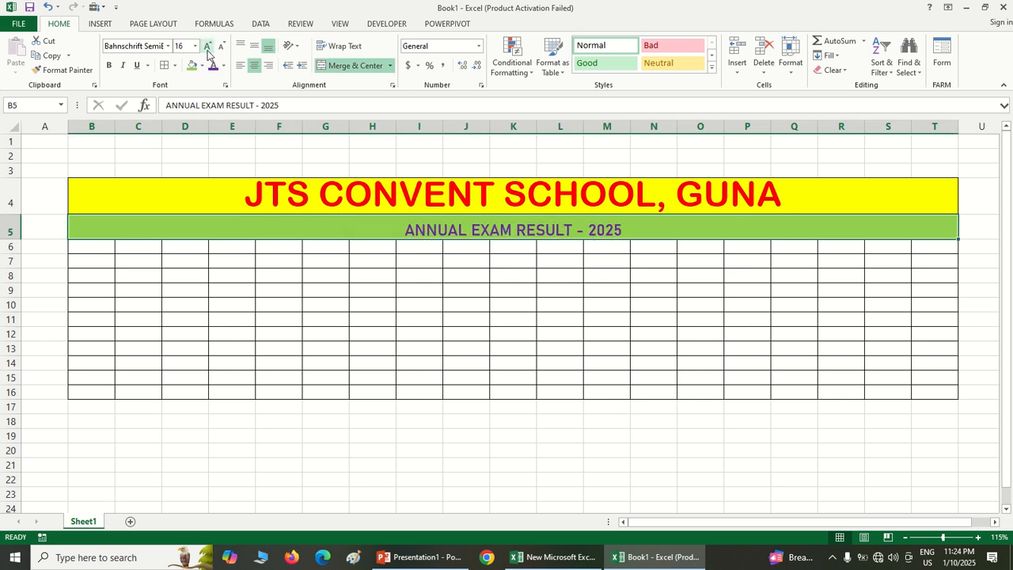
click(207, 48)
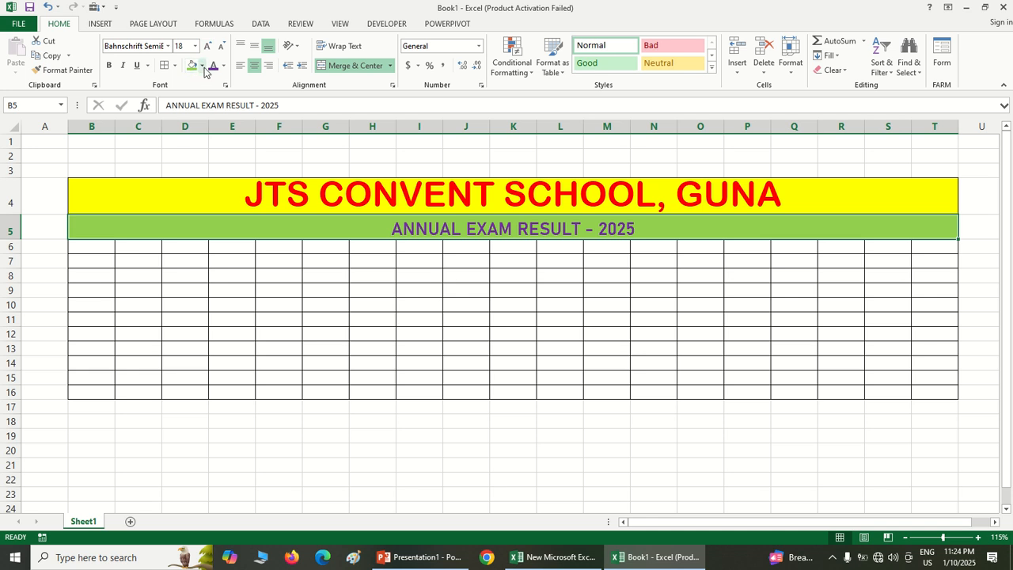
click(223, 66)
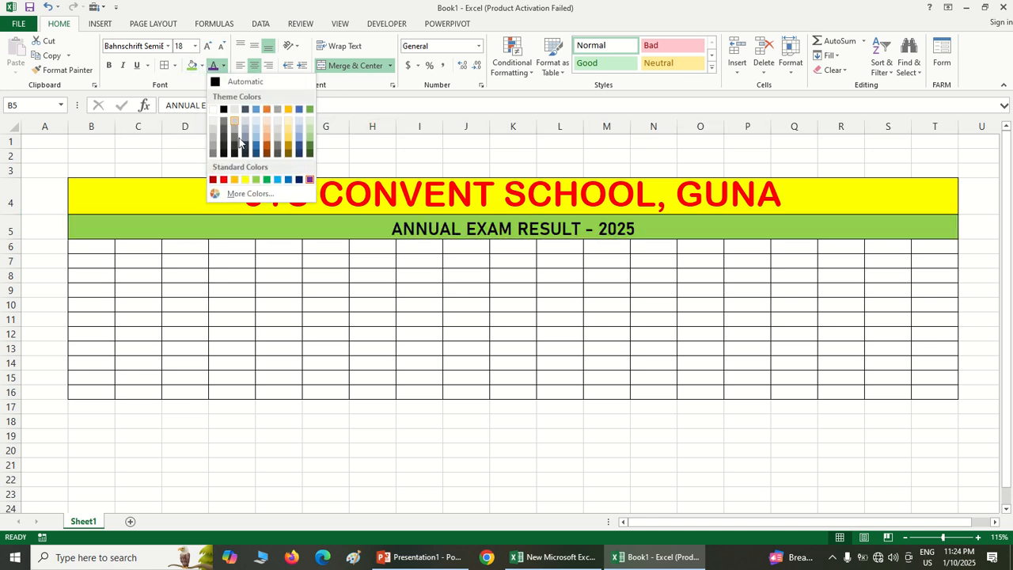
click(298, 180)
click(307, 310)
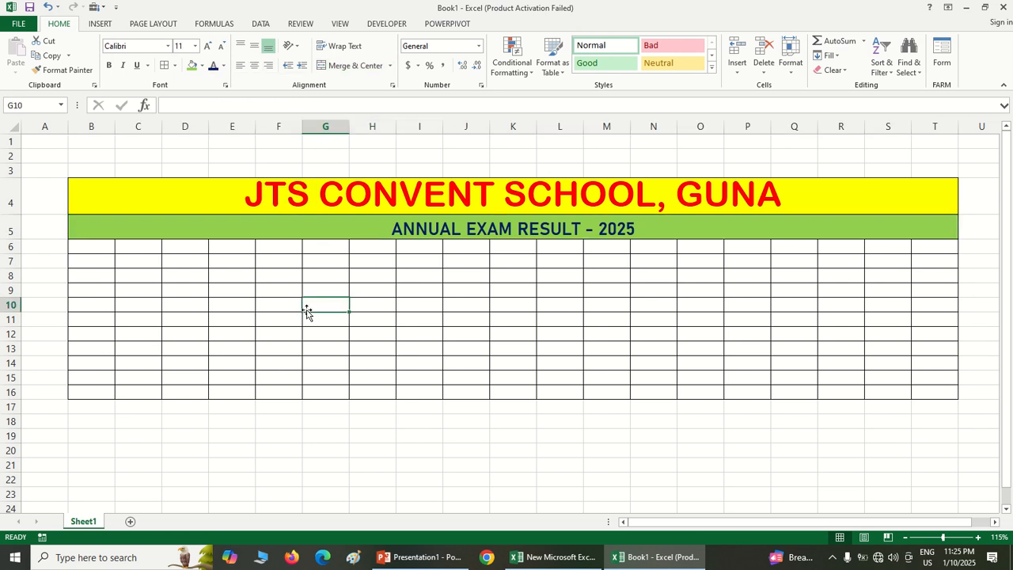
Enter the column headings S.N, NAME and FATHER in cells B6 to D6
click(102, 258)
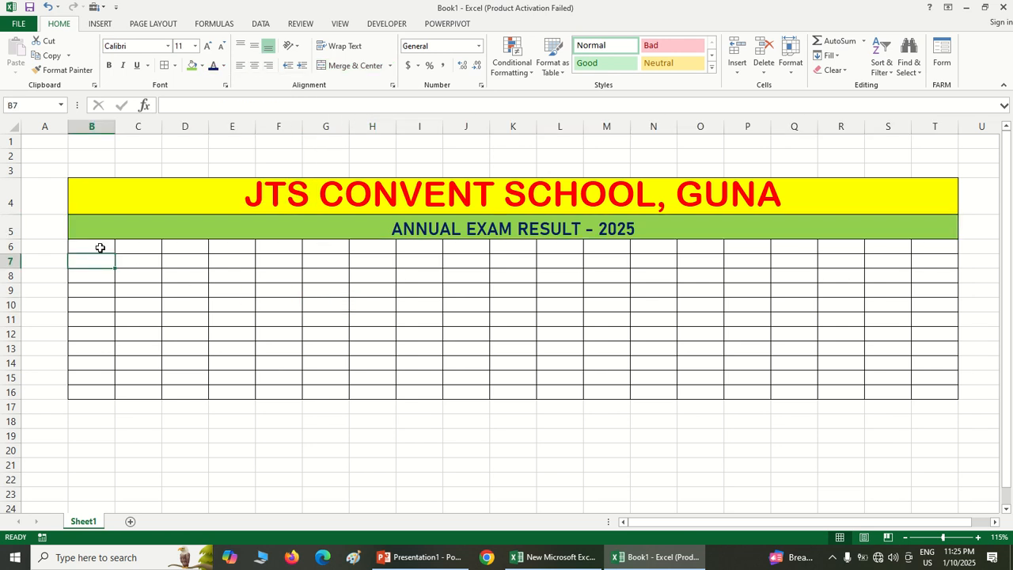
click(100, 248)
text(S)
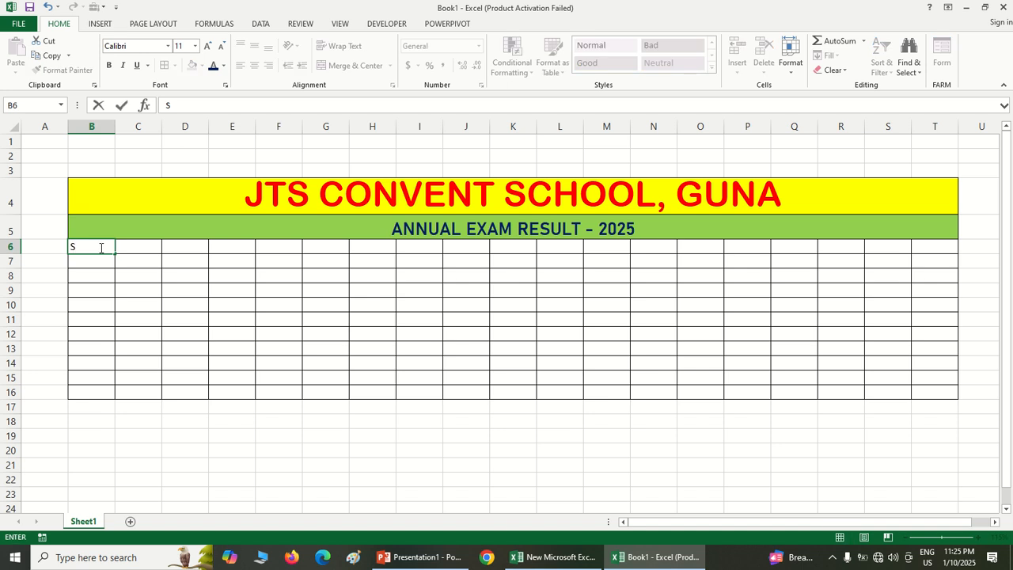
text(.N)
key(Tab)
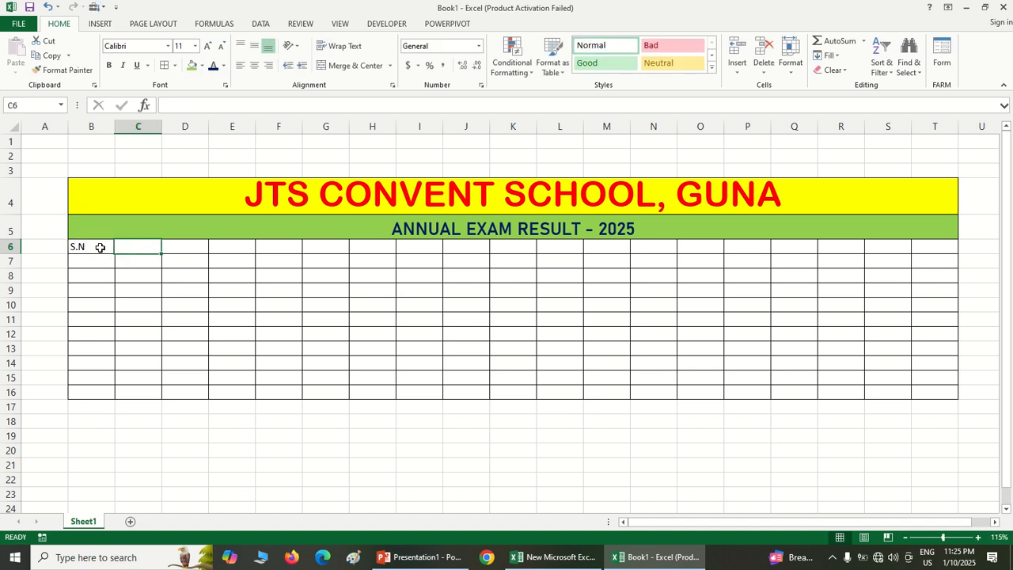
text(NAME)
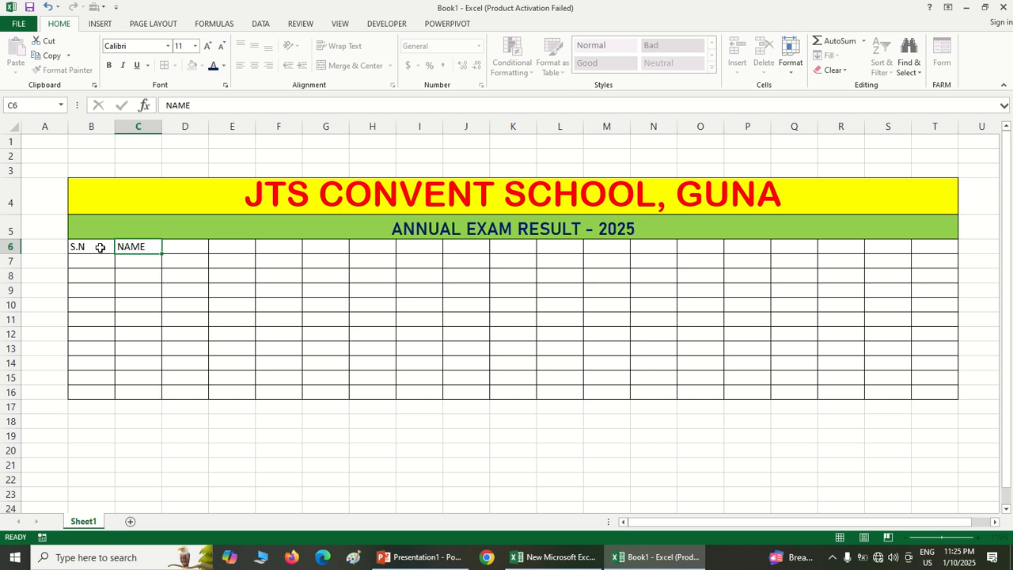
key(Tab)
text(FATHER)
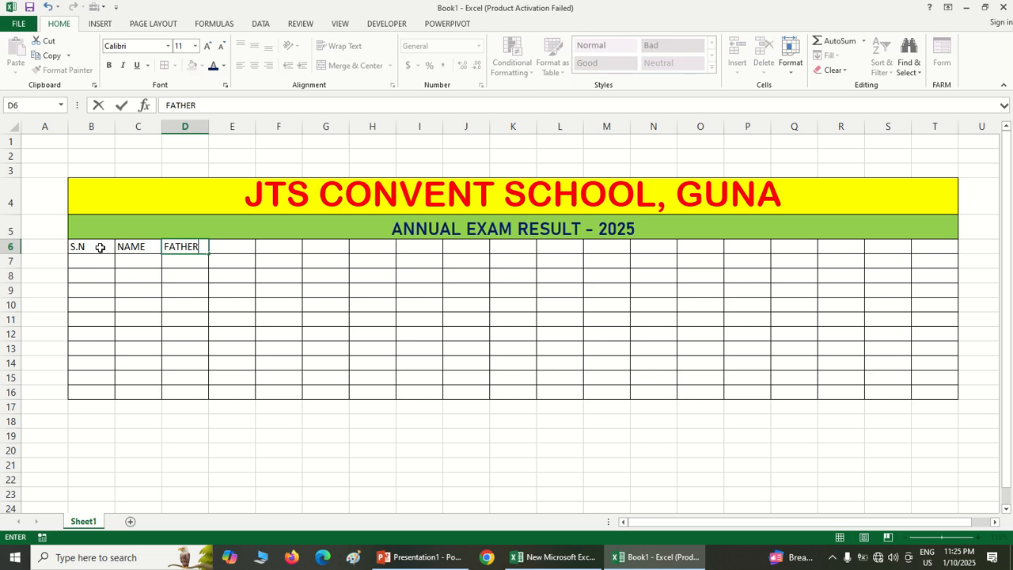
key(Tab)
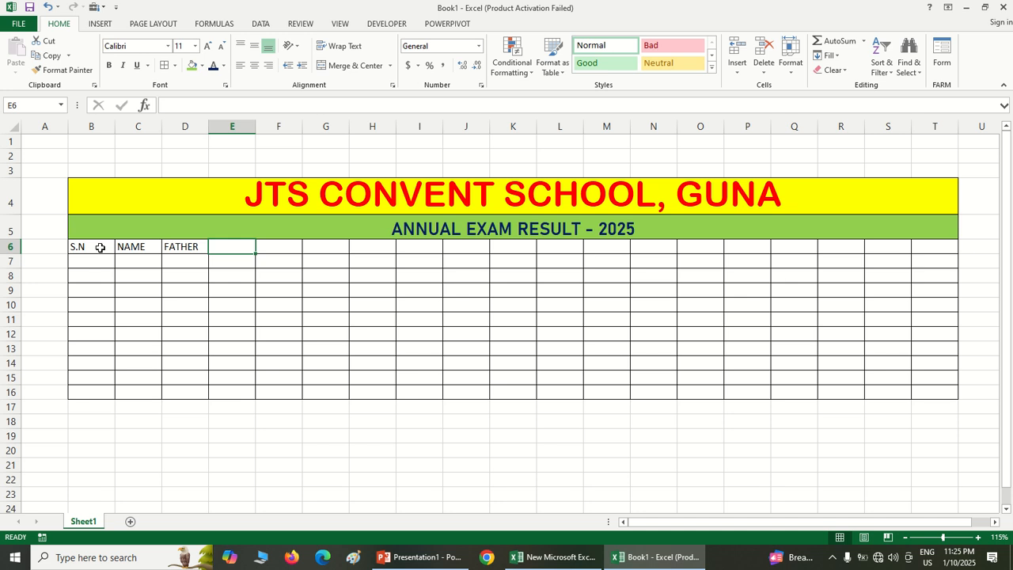
Enter the column headings ADD, CLASS and ROLL No. in cells E6 to G6
text(ADD)
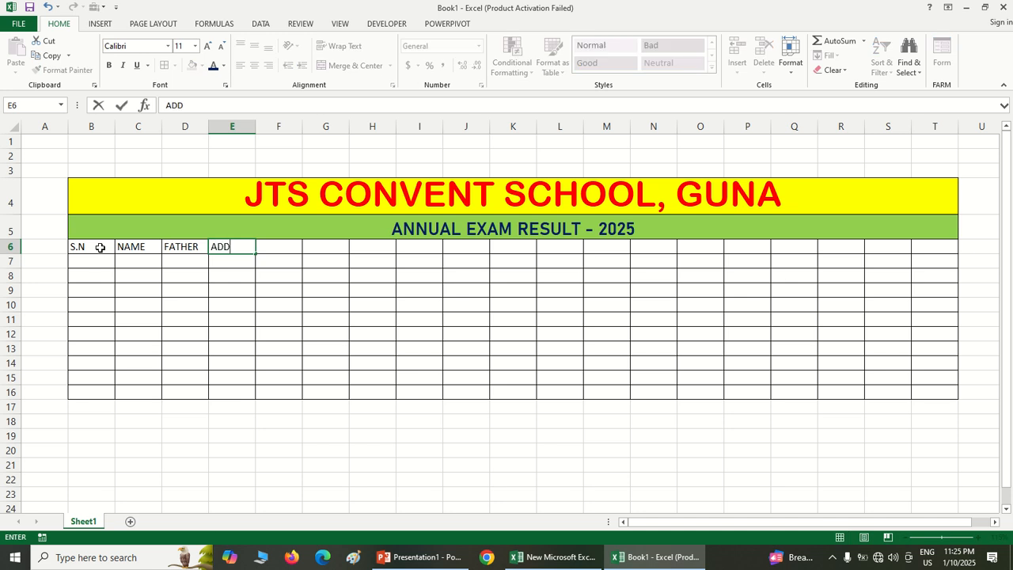
key(Tab)
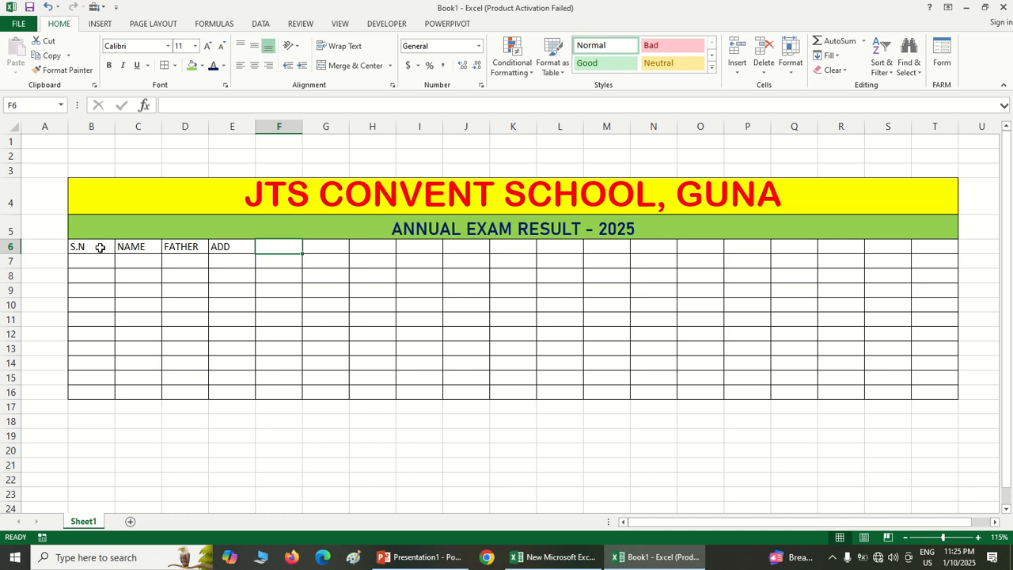
text(CLASS)
key(Tab)
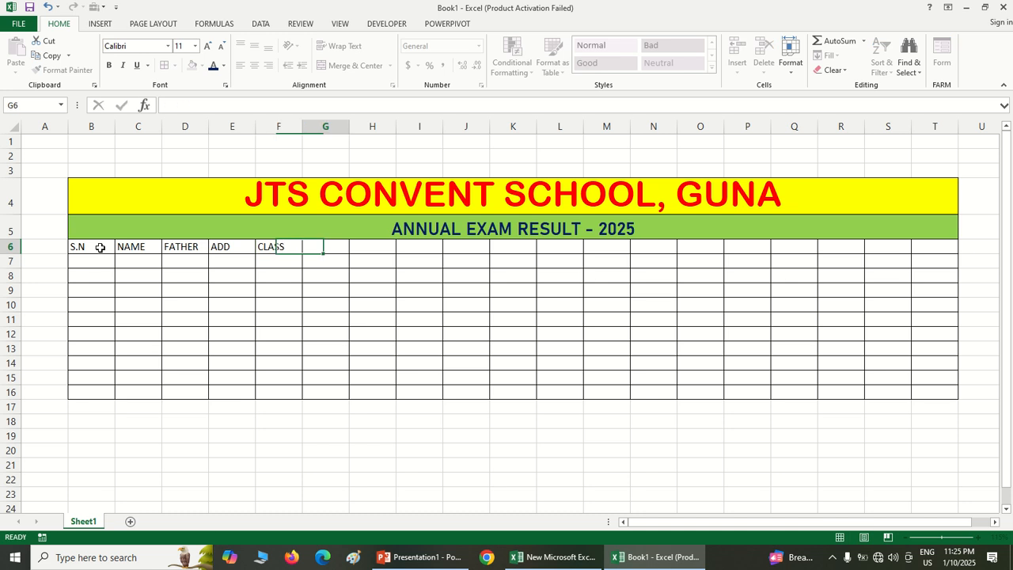
text(RO)
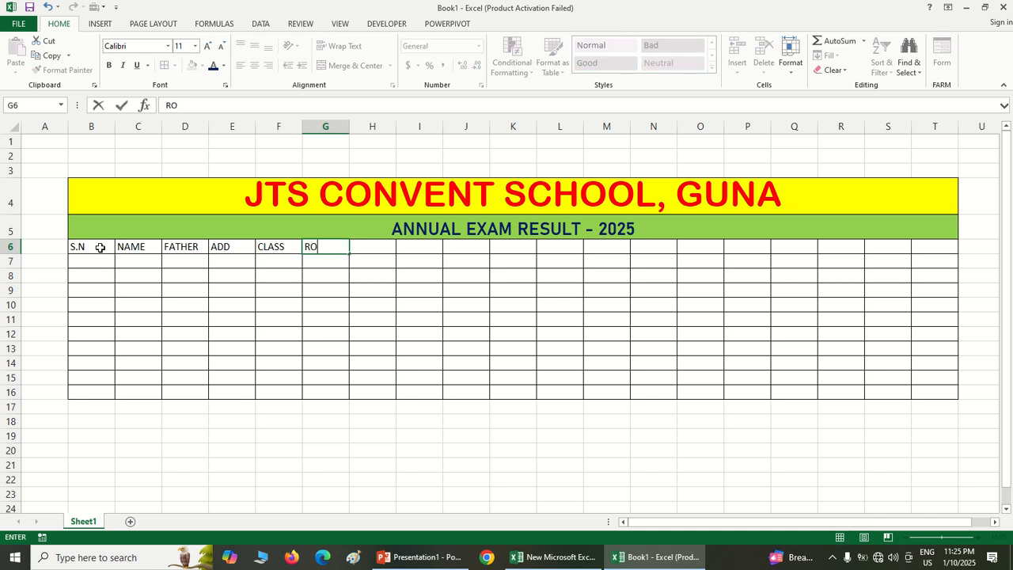
text(LL No.)
key(Tab)
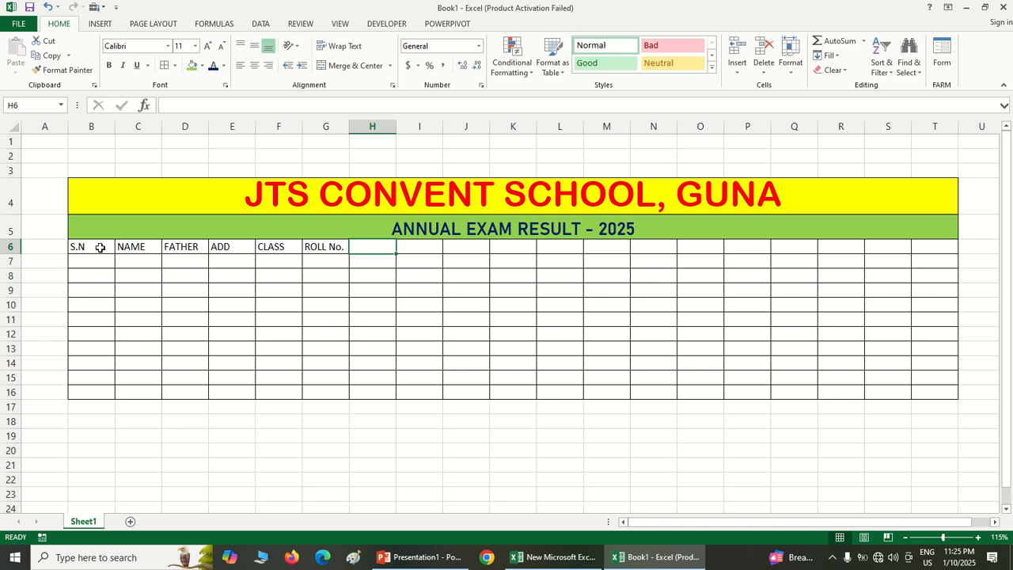
Enter the subject headings HINDI, MATHS, ENGLISH, SCIENCE and COMP in cells H6 to L6
text(HIND)
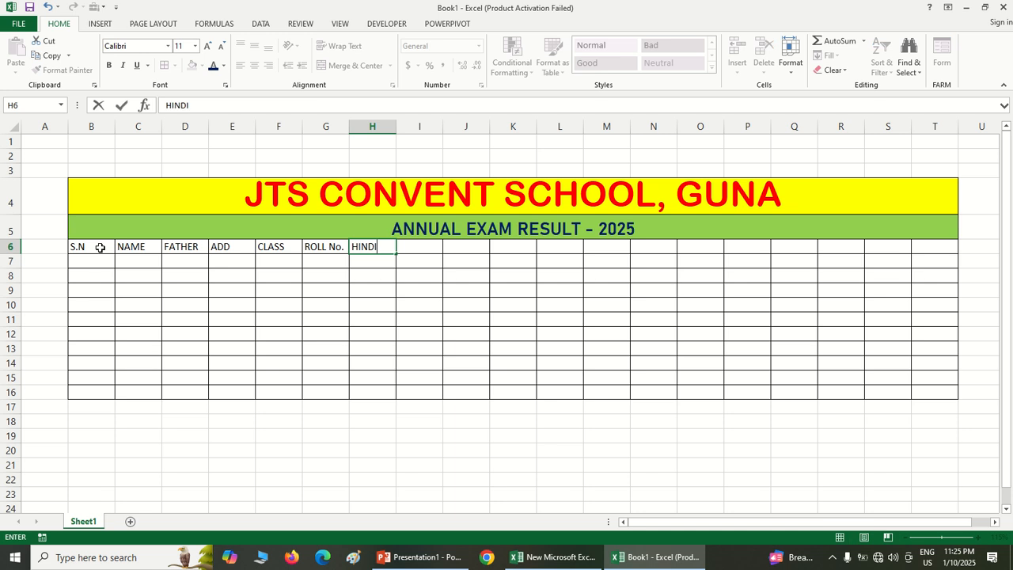
text(I)
key(Tab)
text(MATHS)
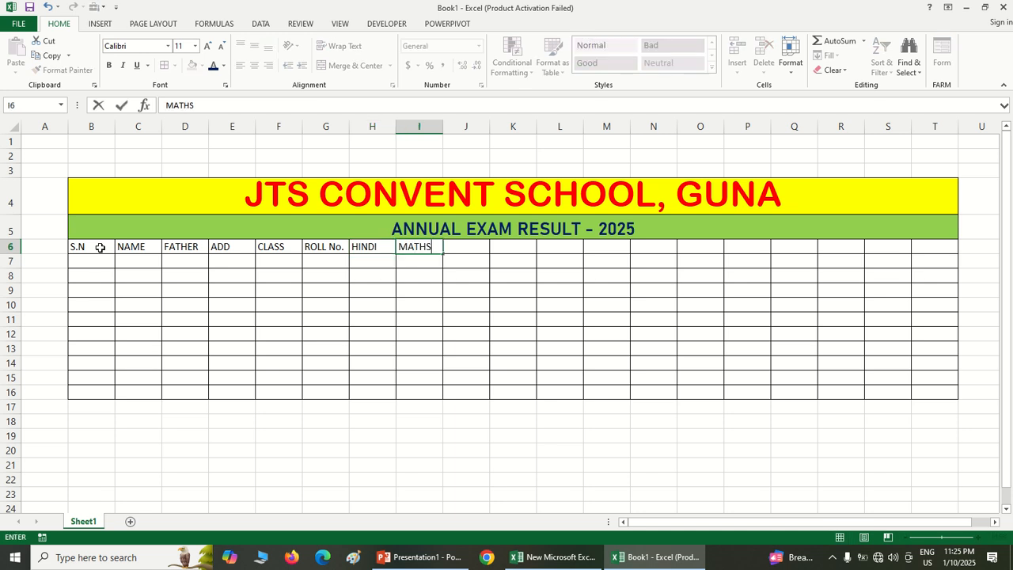
key(Tab)
text(E)
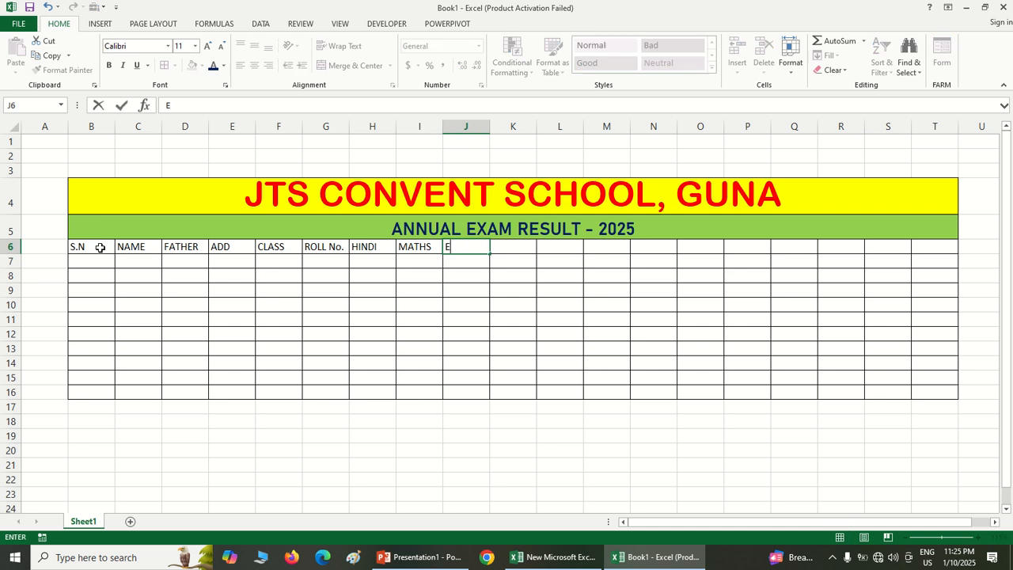
text(NGLISH)
key(Tab)
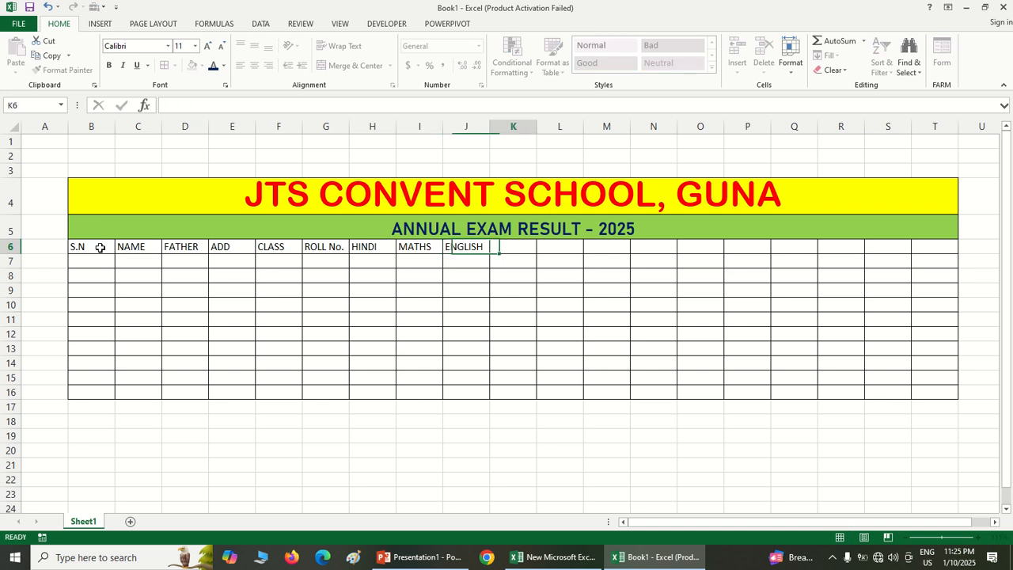
text(SCIEN)
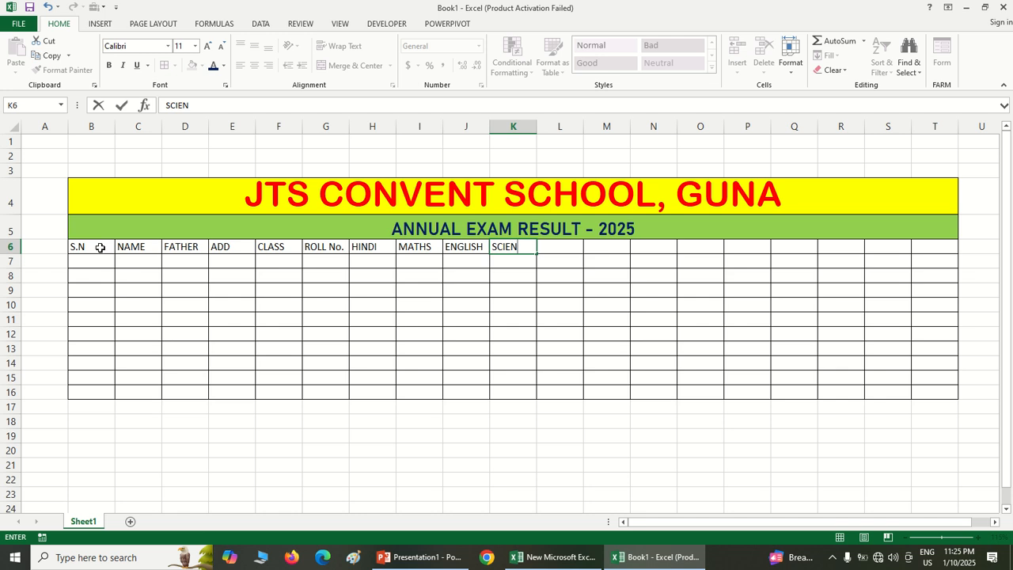
text(CE)
key(Tab)
text(COM)
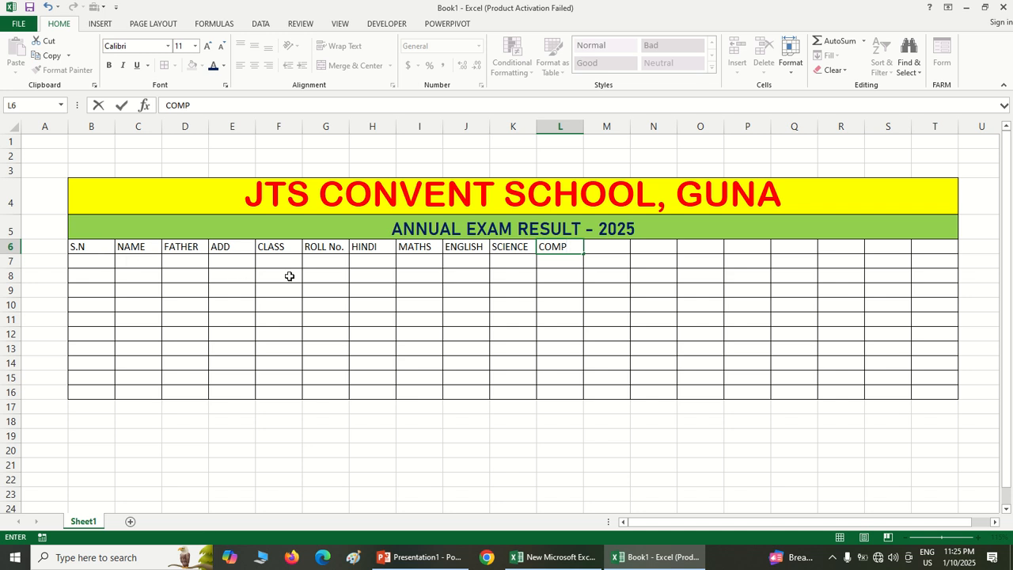
Enter the column headings OBTAIN, TOTAL and PER % in cells M6 to O6
click(598, 252)
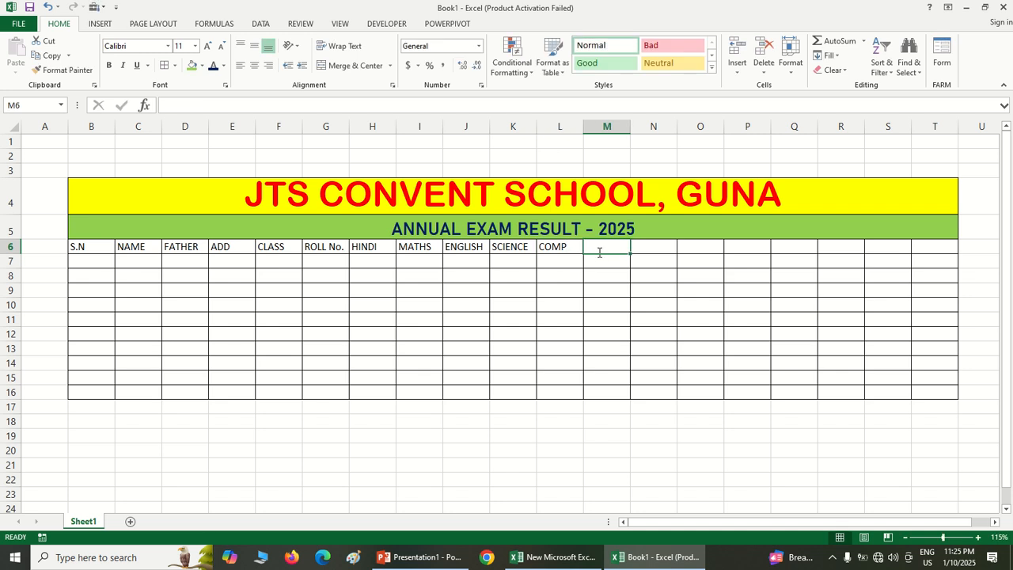
text(OBTAIN)
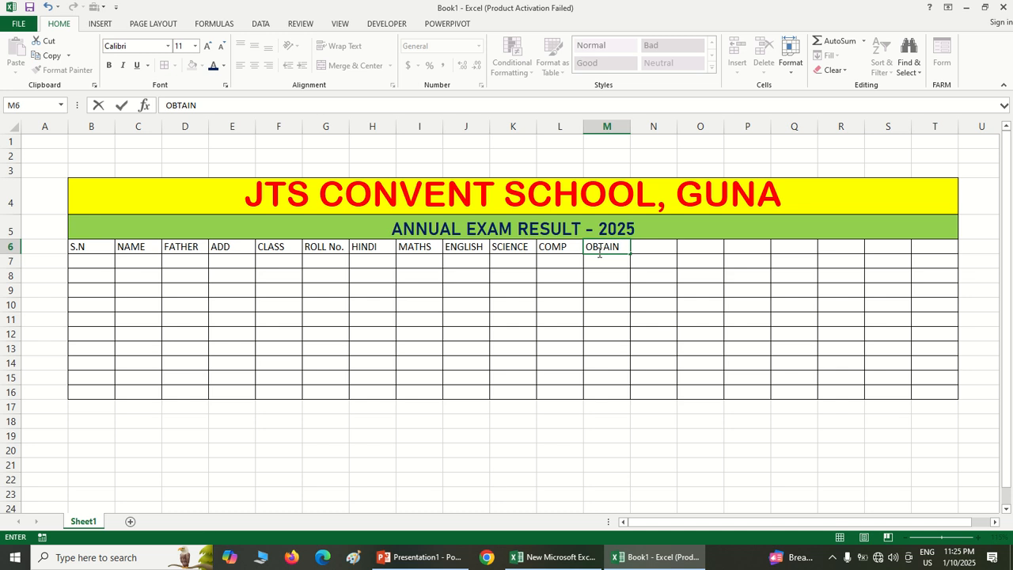
key(Tab)
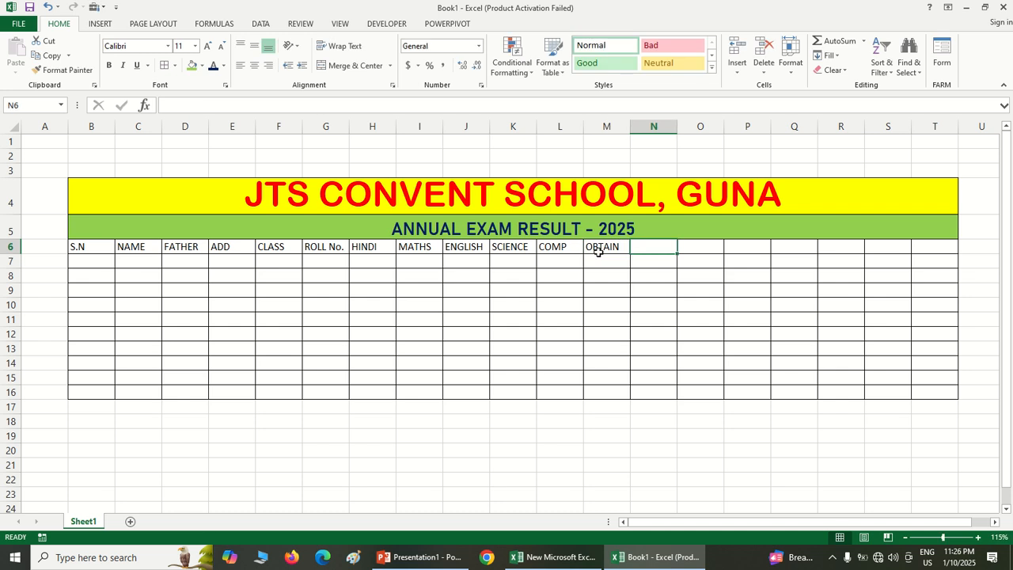
text(TOTAL)
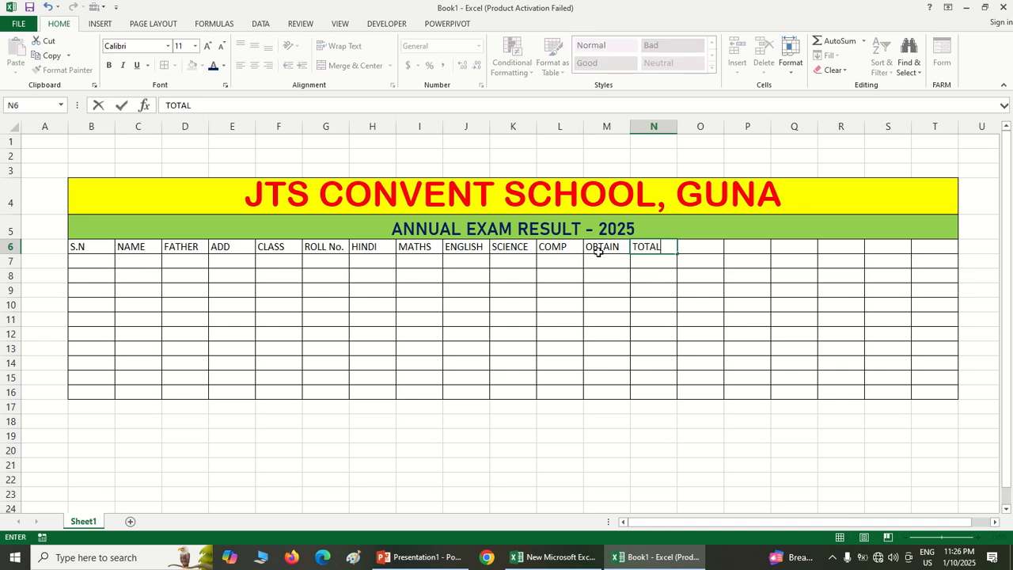
key(Tab)
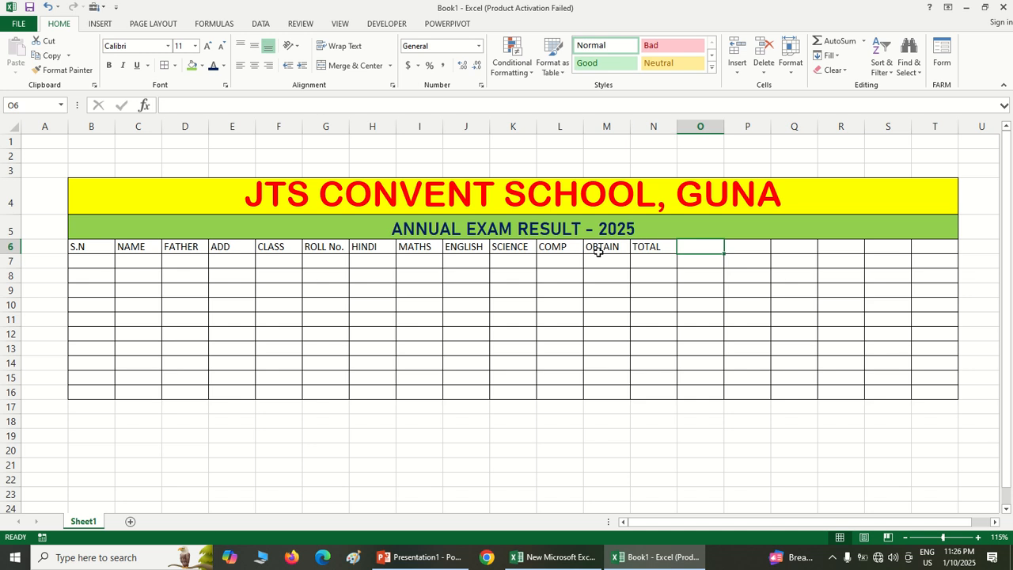
text(PER)
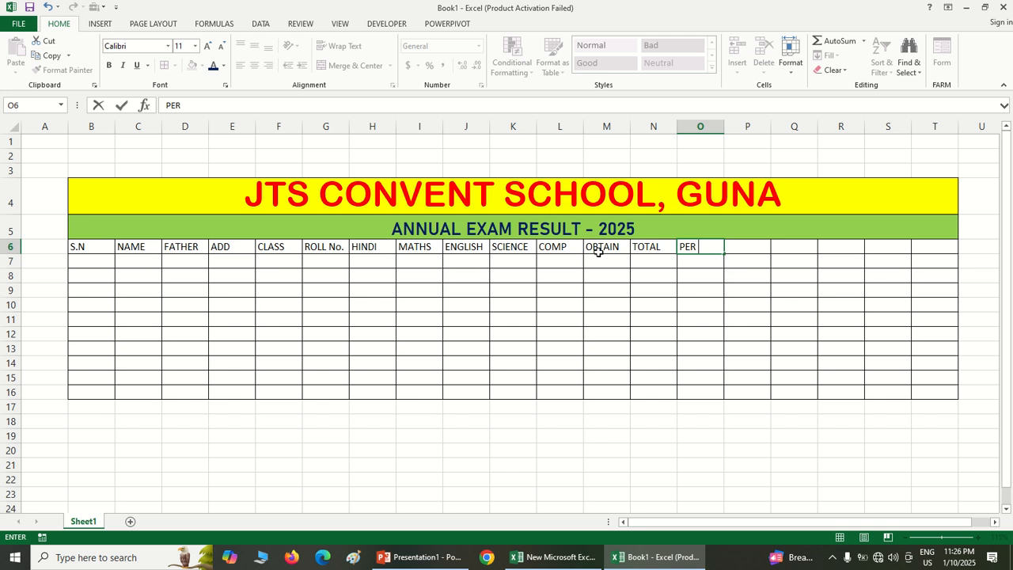
text( %)
key(Tab)
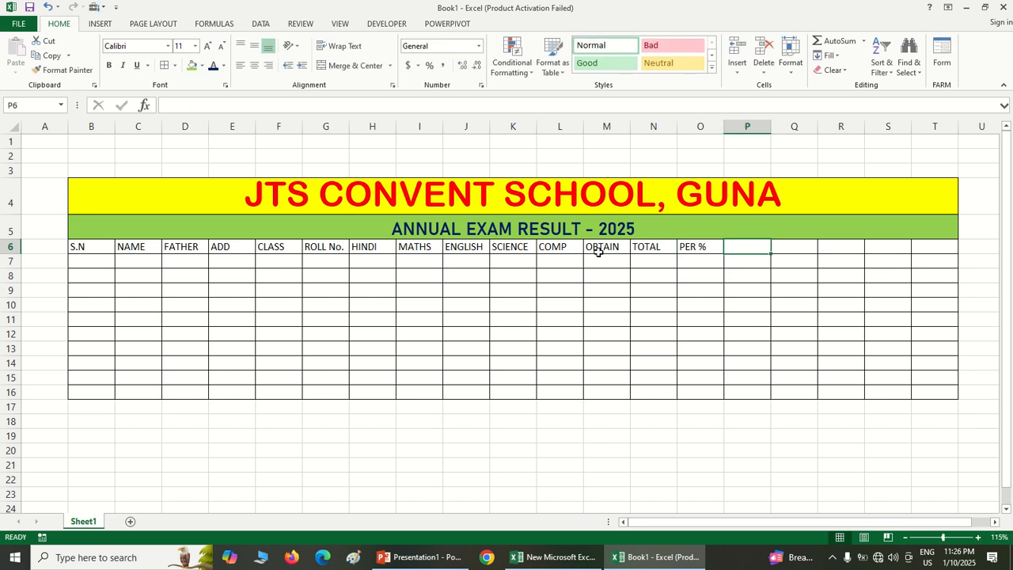
Enter the column headings GRADE and STATUS in cells P6 and Q6
text(GRADE)
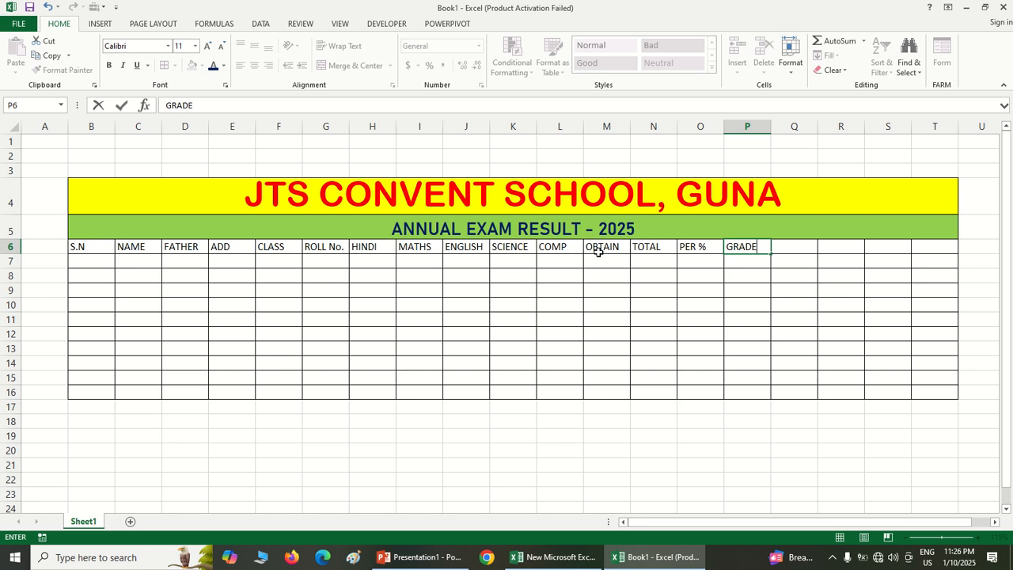
key(Tab)
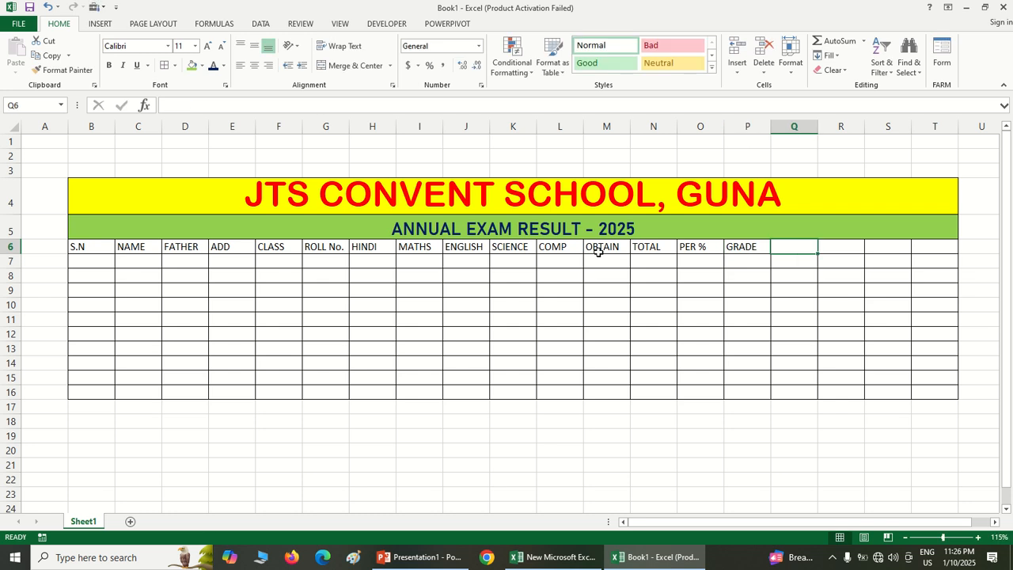
text(S)
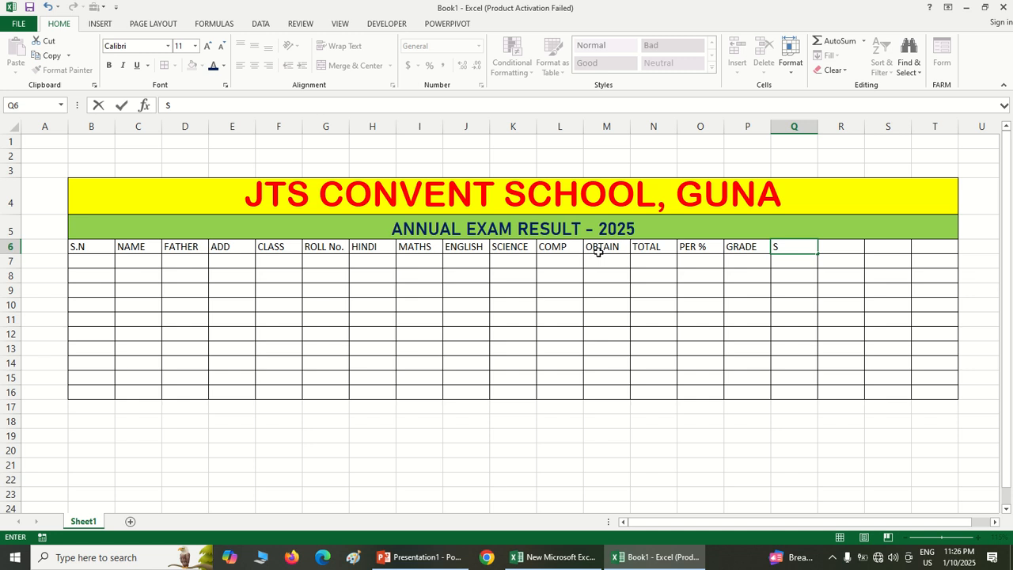
text(TATUS)
key(Tab)
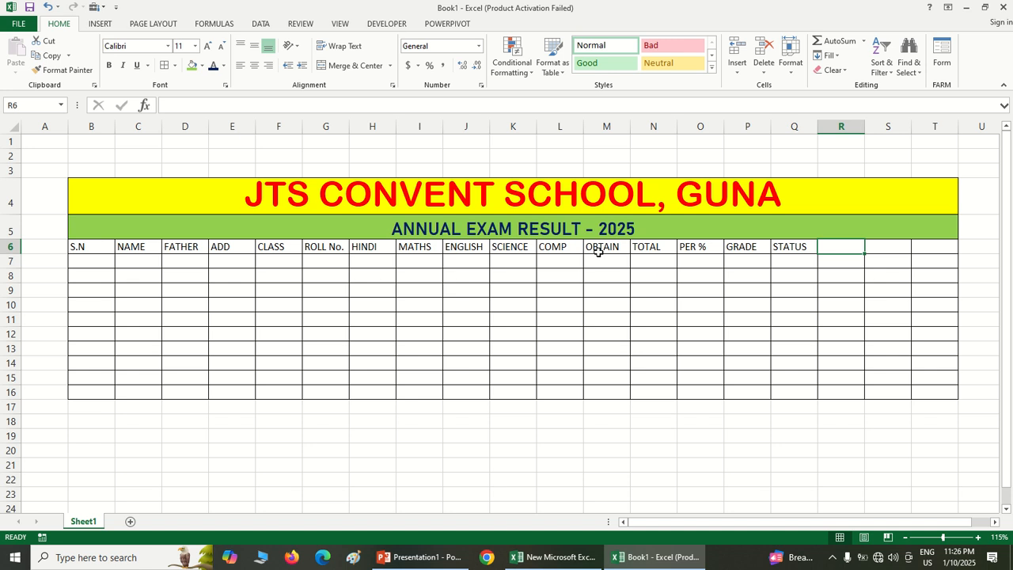
Enter the column headings RANK, REMARK and CONTACT in cells R6 to T6, and widen column T
text(RANK)
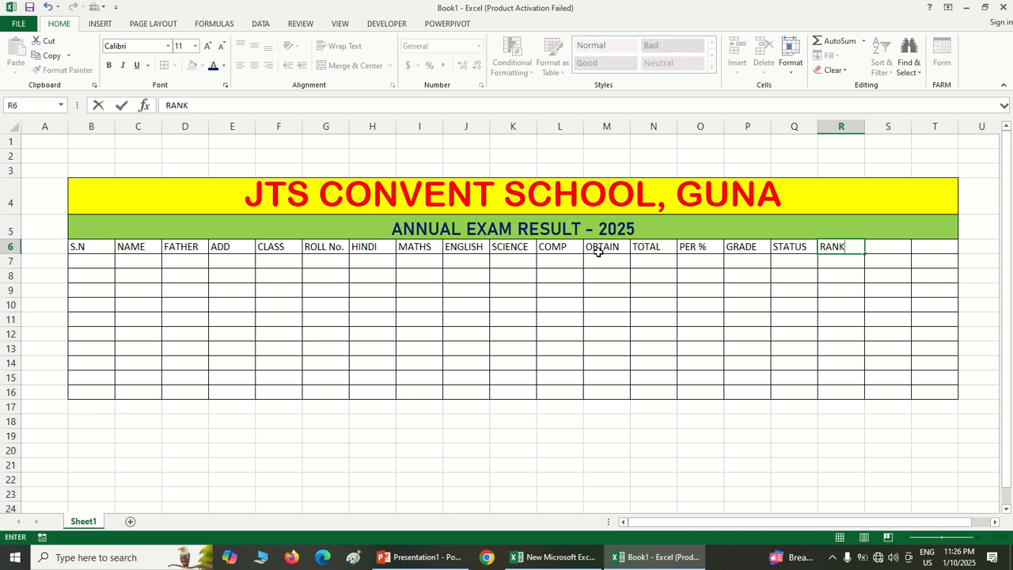
key(Tab)
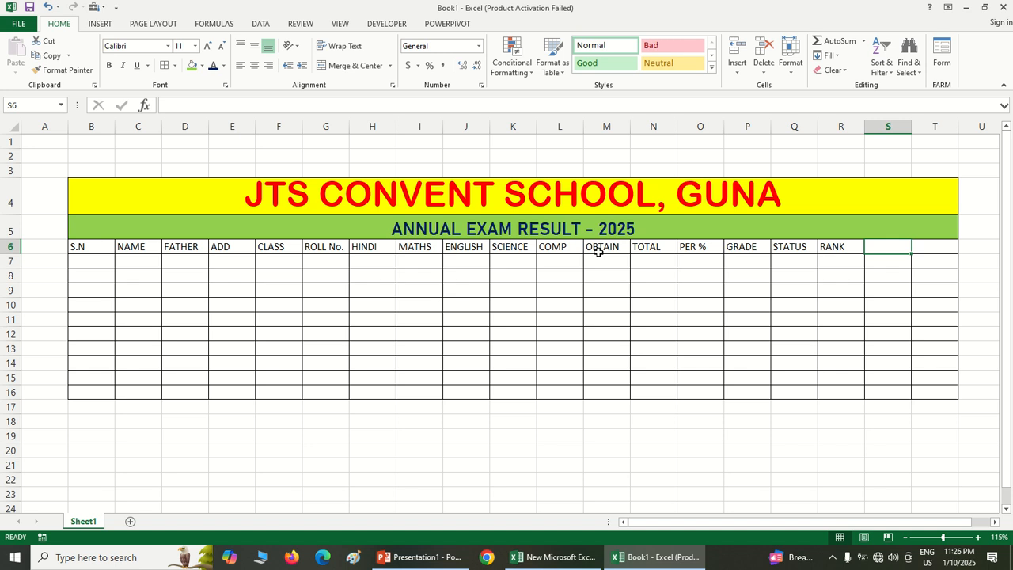
text(REMARK)
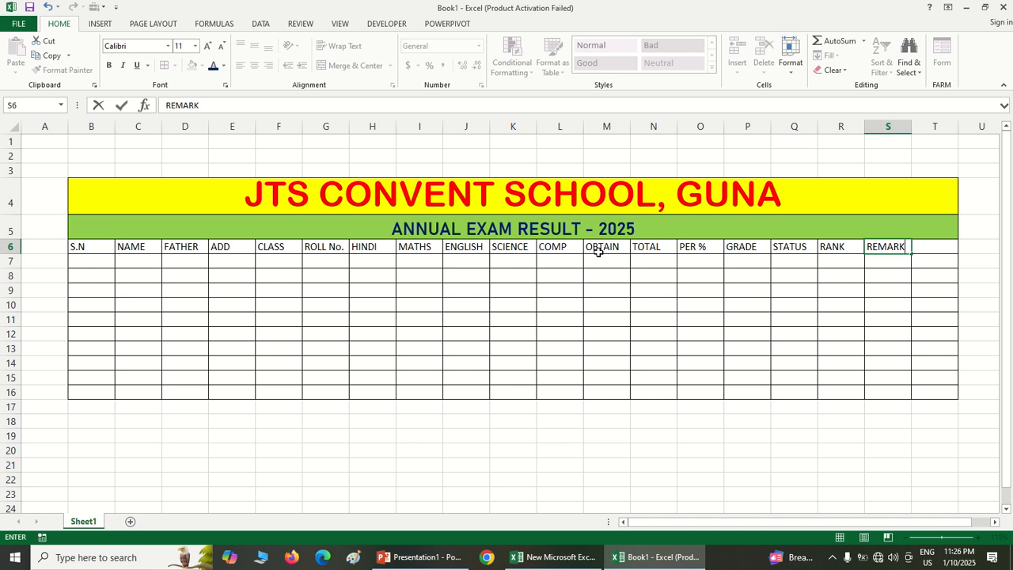
key(Tab)
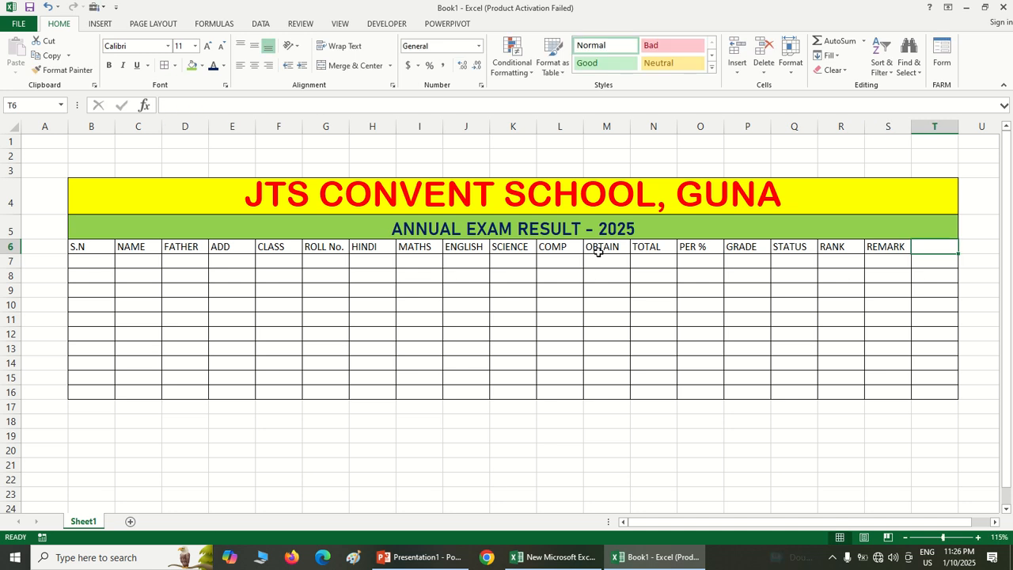
text(CONTACT)
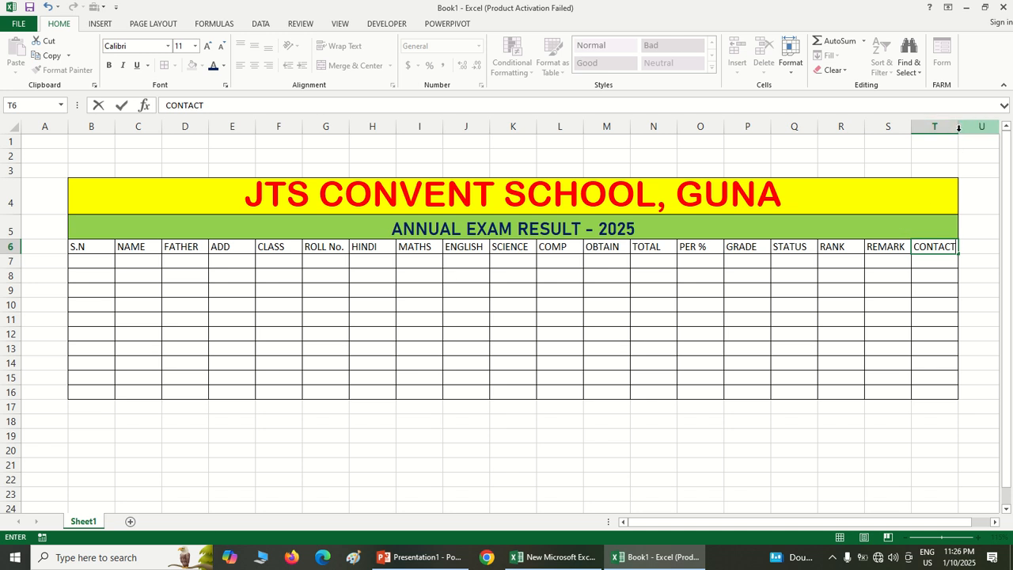
key(Return)
key(Return)
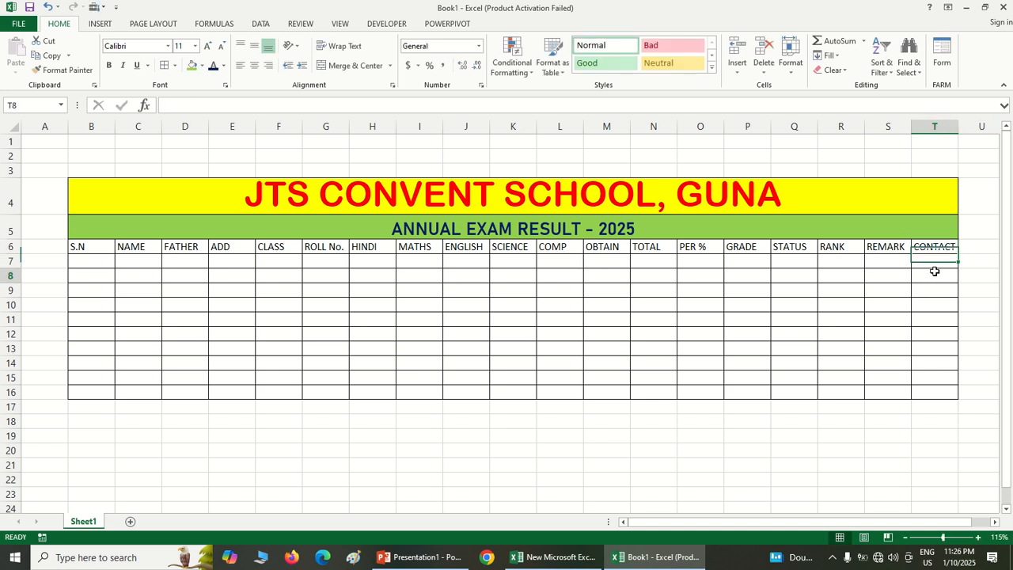
drag(957, 129, 975, 129)
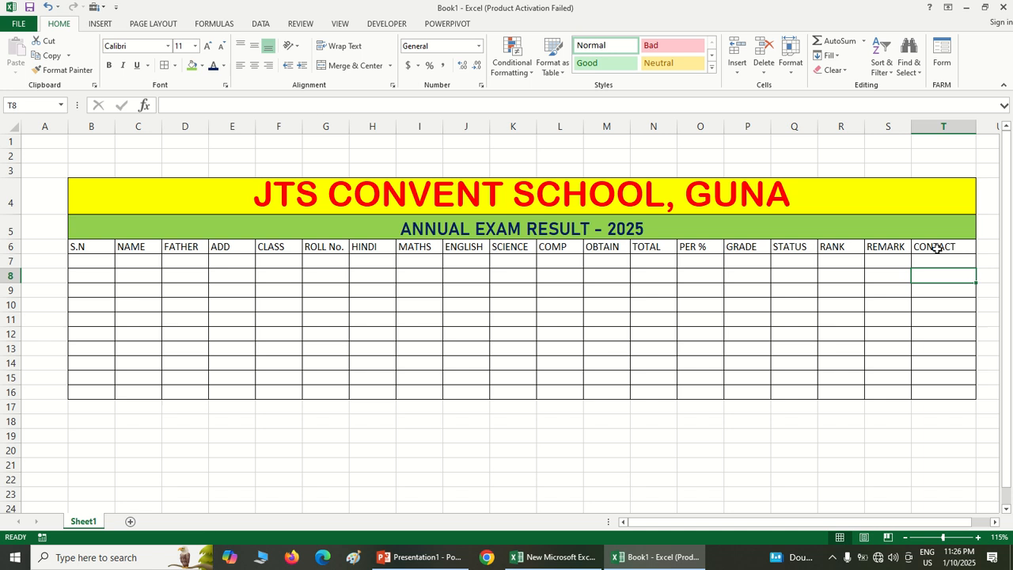
Make the row 6 column headings from B6 to T6 bold and enlarge their font size to 14
mouse_move(415, 5)
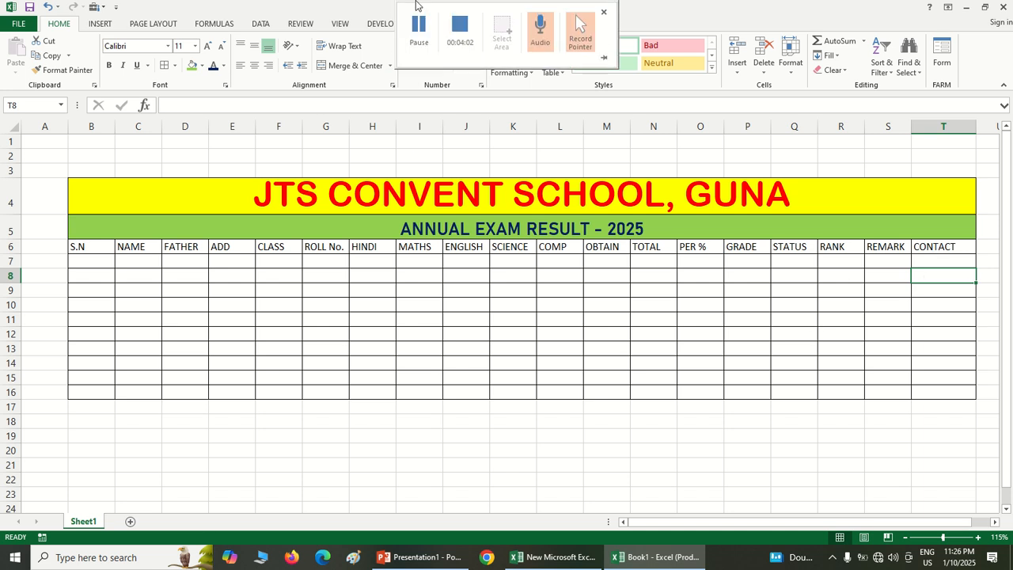
click(97, 246)
drag(96, 246, 927, 249)
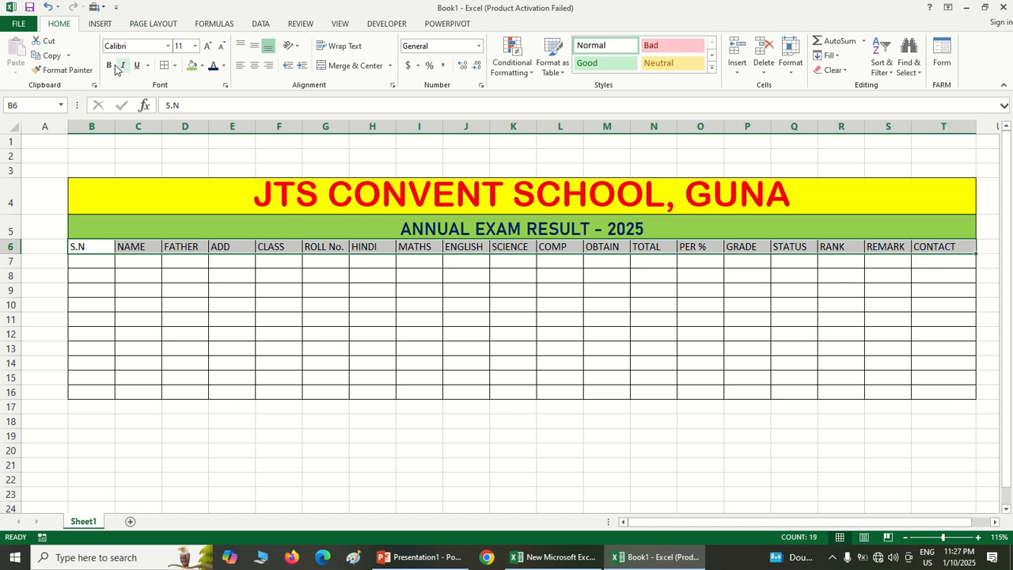
click(110, 66)
click(207, 47)
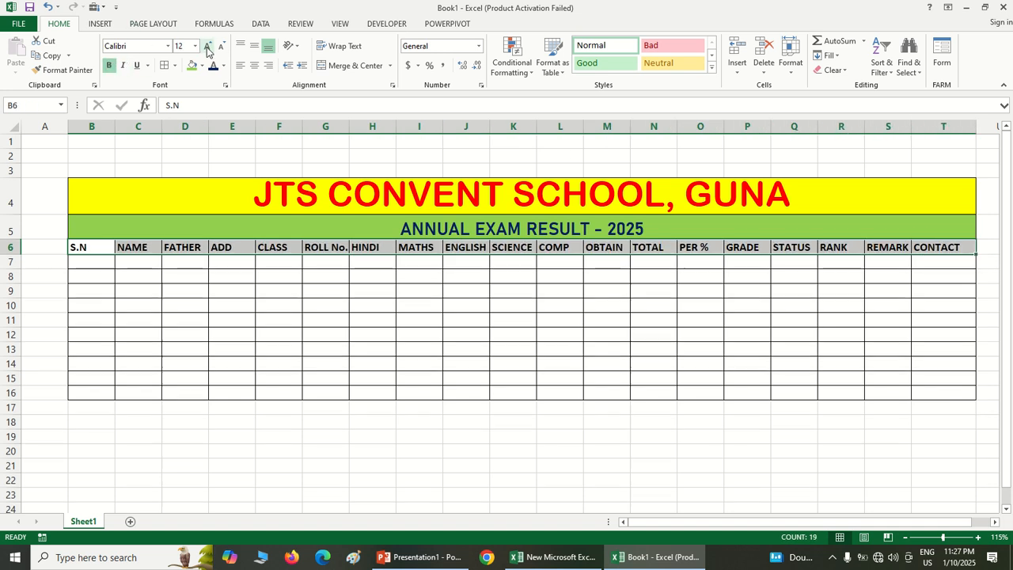
click(207, 47)
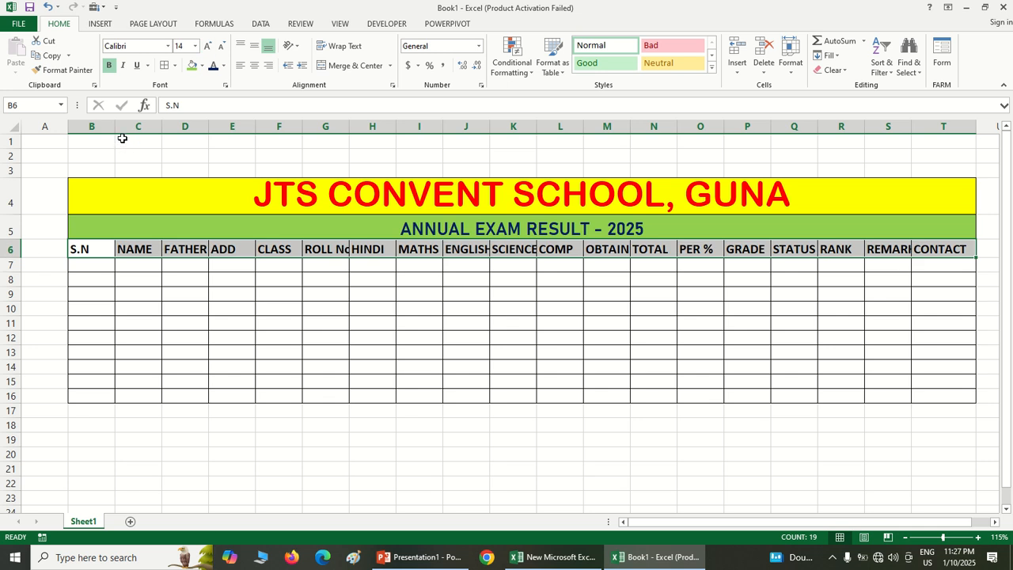
click(237, 291)
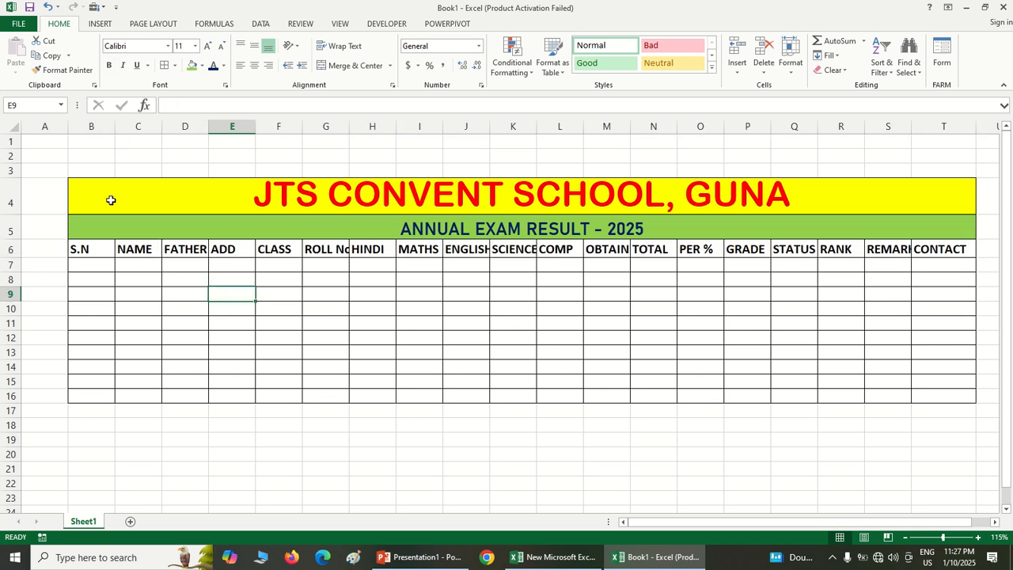
Narrow column B to about half its width and change the heading in B6 to "S.N."
drag(113, 128, 92, 128)
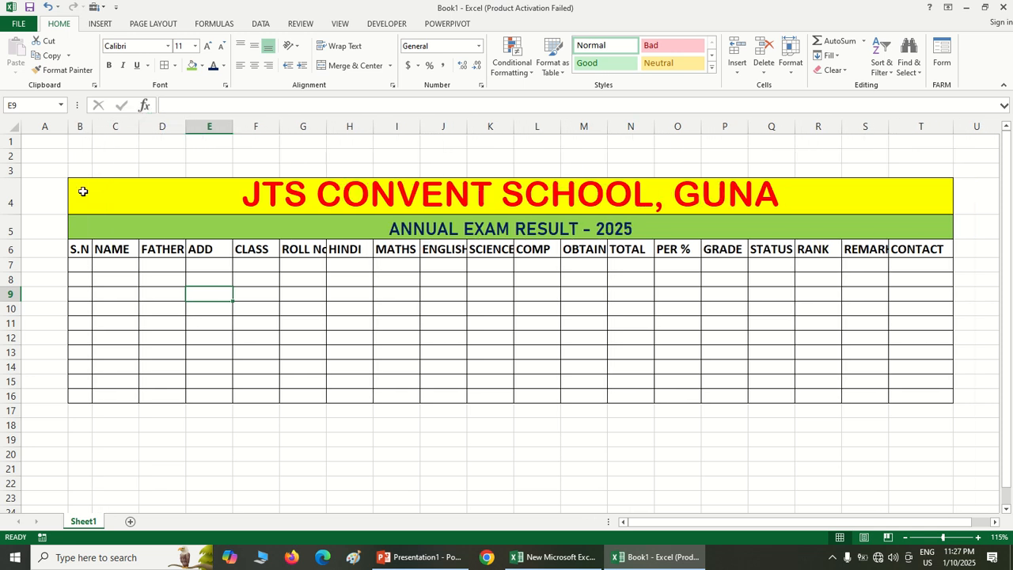
click(88, 248)
key(ctrl+Right)
click(89, 249)
key(ctrl+Right)
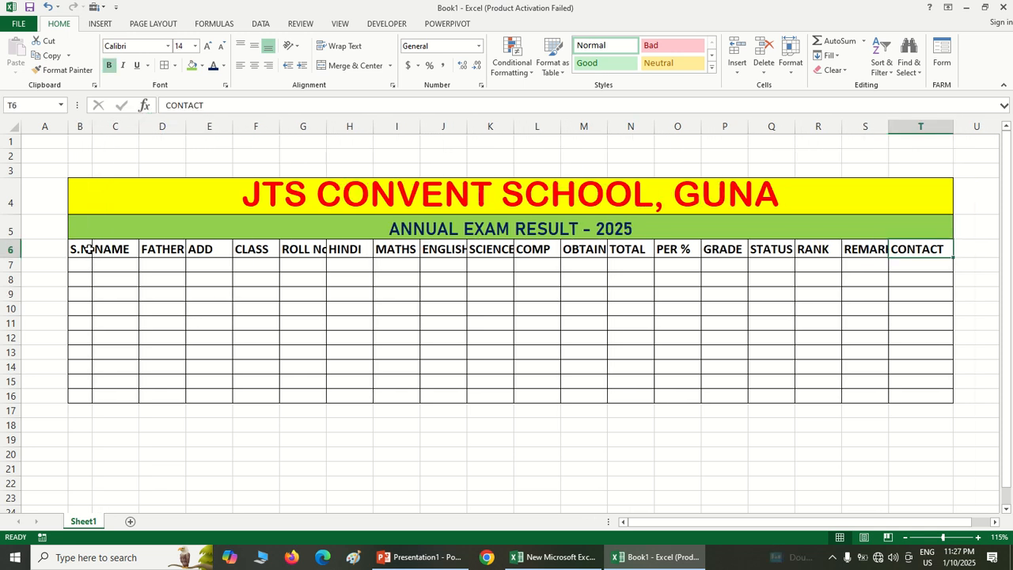
double_click(83, 249)
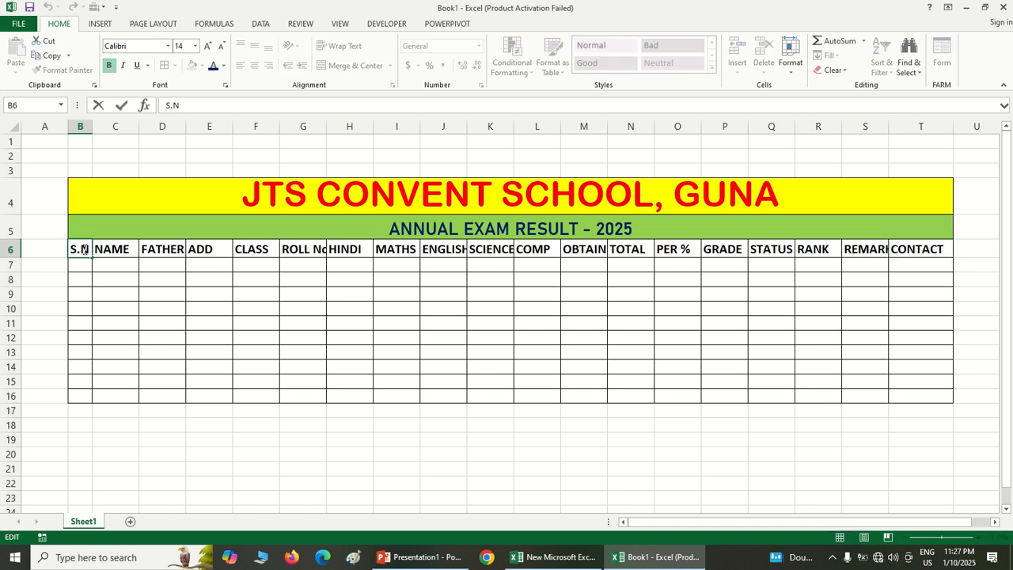
text(.)
click(110, 292)
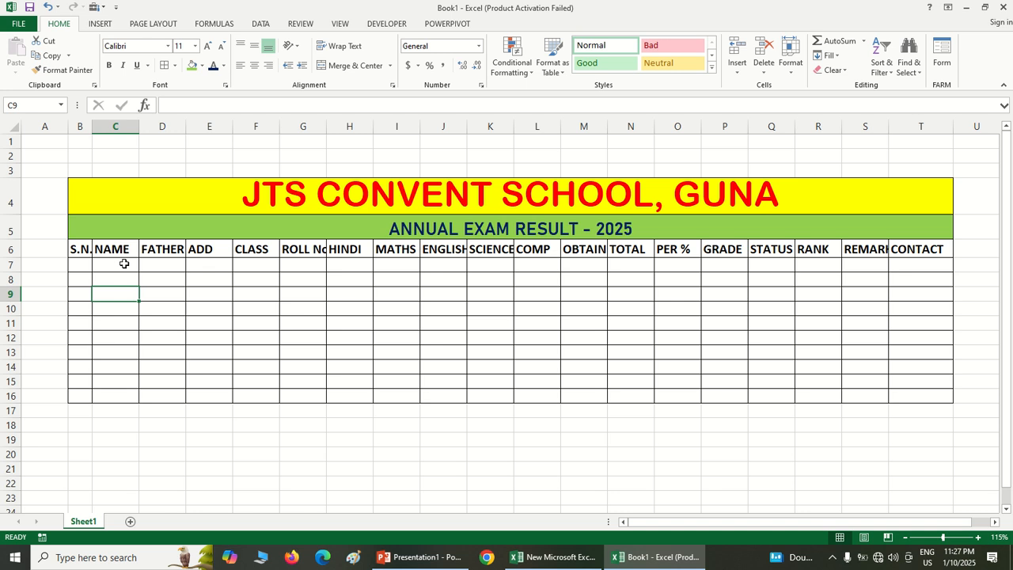
Widen columns C, D, E, G, J and K to fit their headings and slightly narrow column F
drag(139, 127, 415, 130)
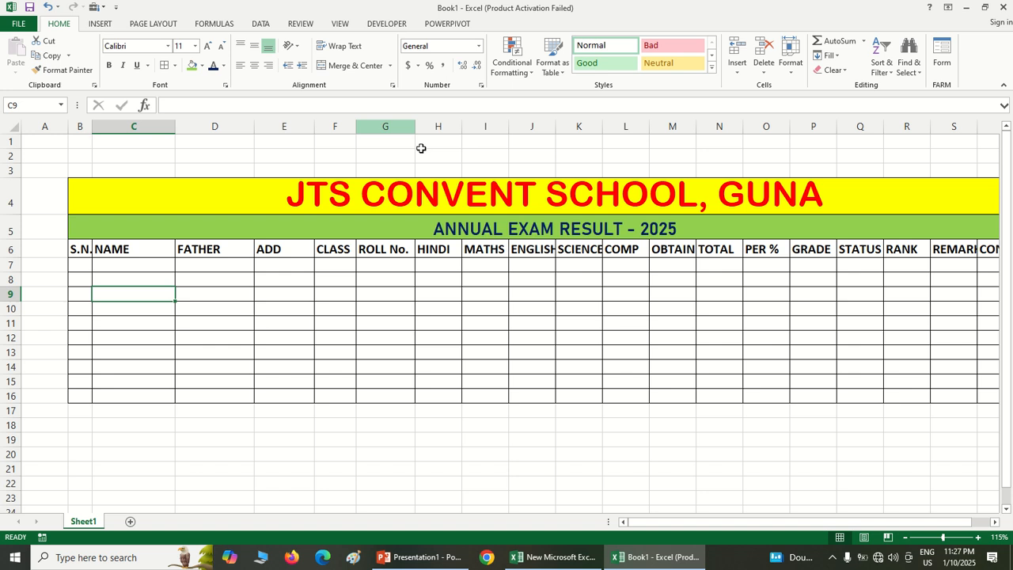
drag(555, 126, 616, 127)
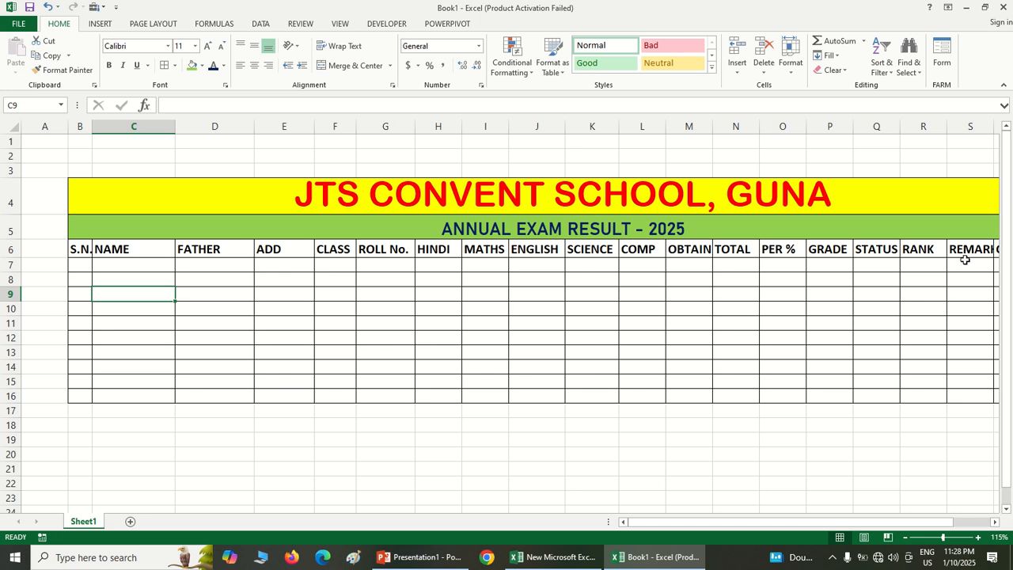
Fill the heading cells B6 to T6 with a light orange theme color
scroll(964, 259, down, 1)
drag(911, 232, 68, 231)
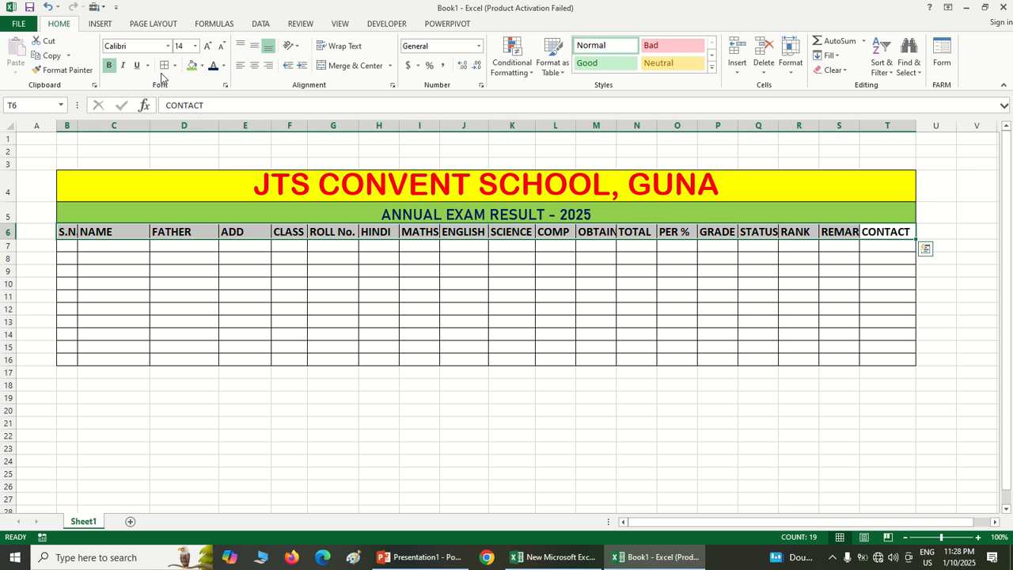
click(202, 66)
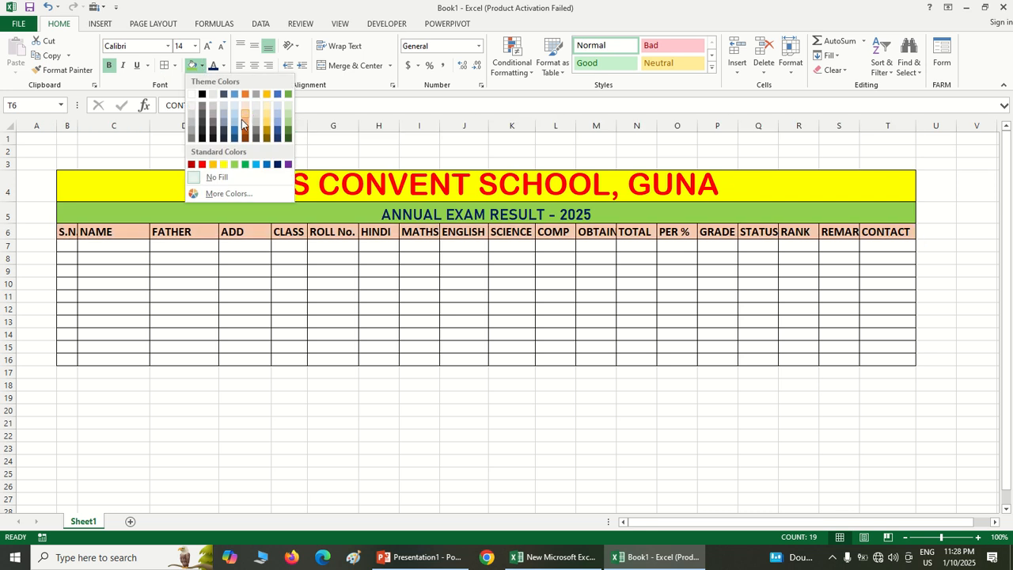
click(242, 121)
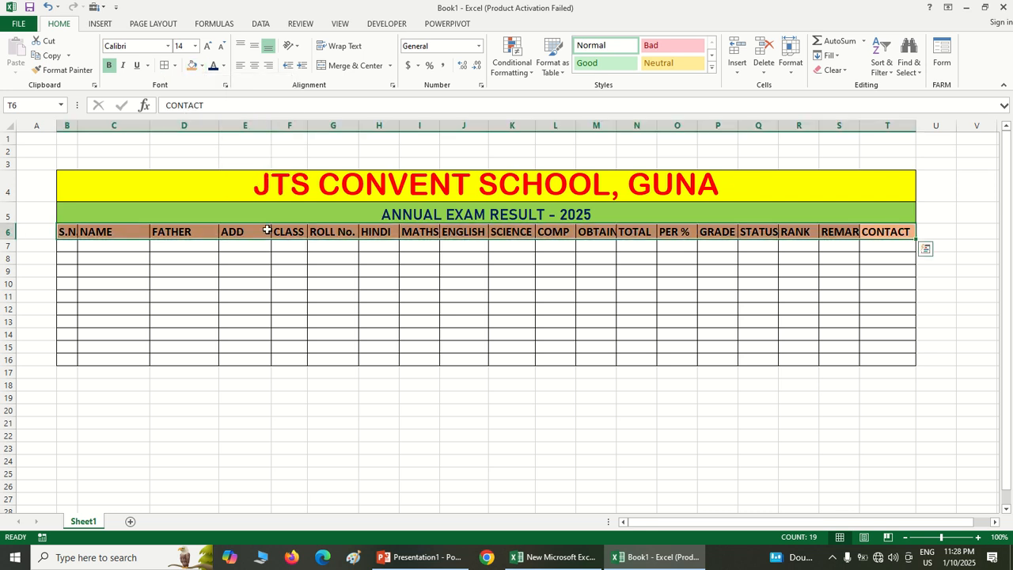
click(357, 360)
Widen the REMARK and CONTACT columns, S and T, so the full headings fit
scroll(357, 361, up, 1)
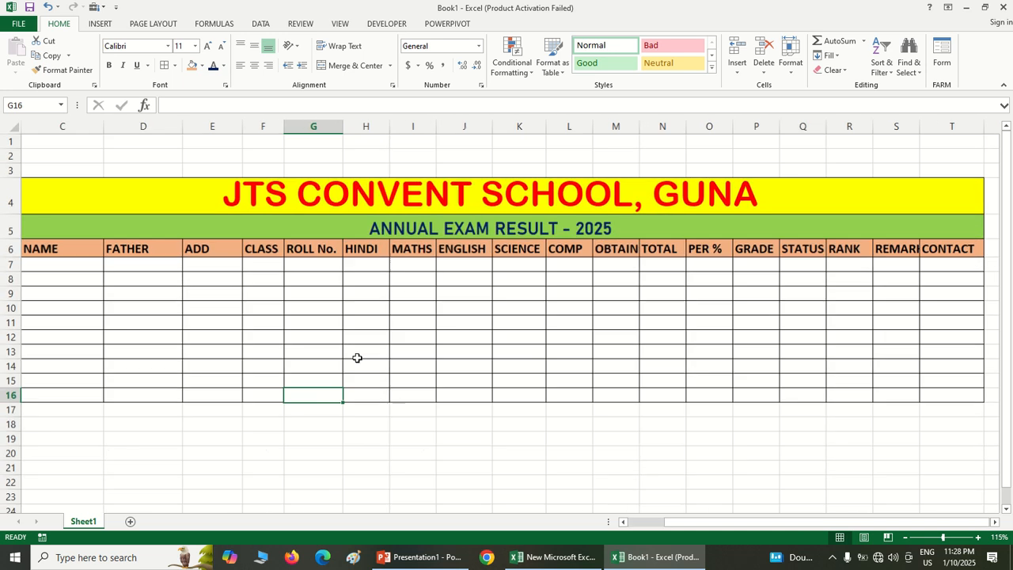
scroll(357, 357, down, 1)
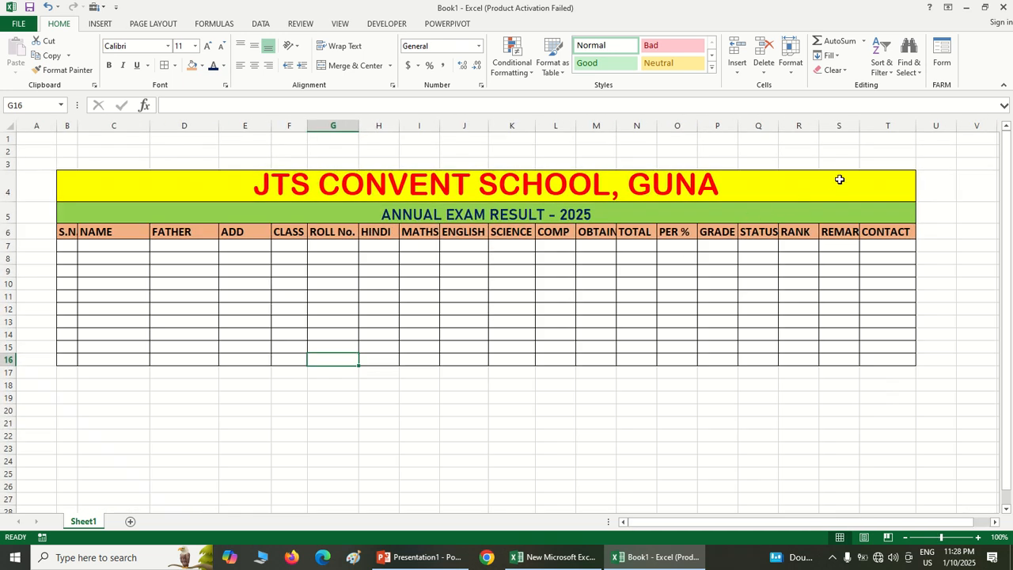
drag(859, 121, 936, 127)
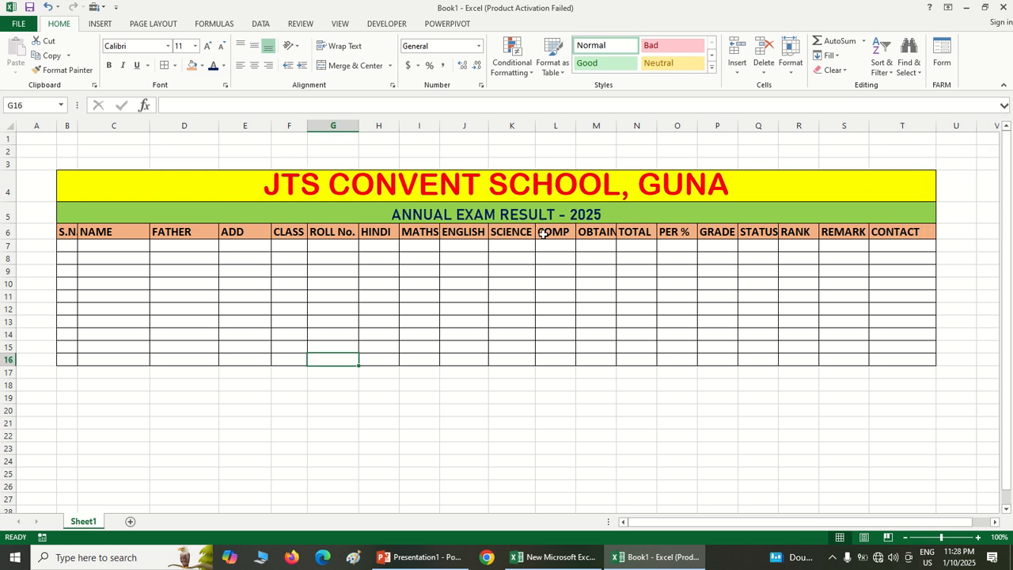
Enter serial number 1 in B7 and center-align cells B7 to B13
click(68, 245)
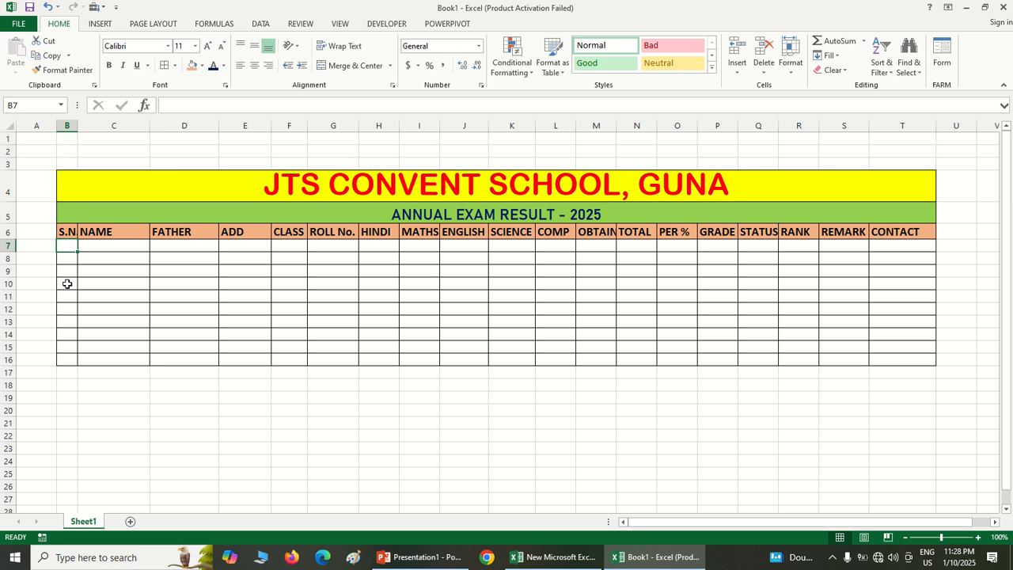
ctrl+scroll(256, 398, up, 2)
ctrl+scroll(541, 466, up, 3)
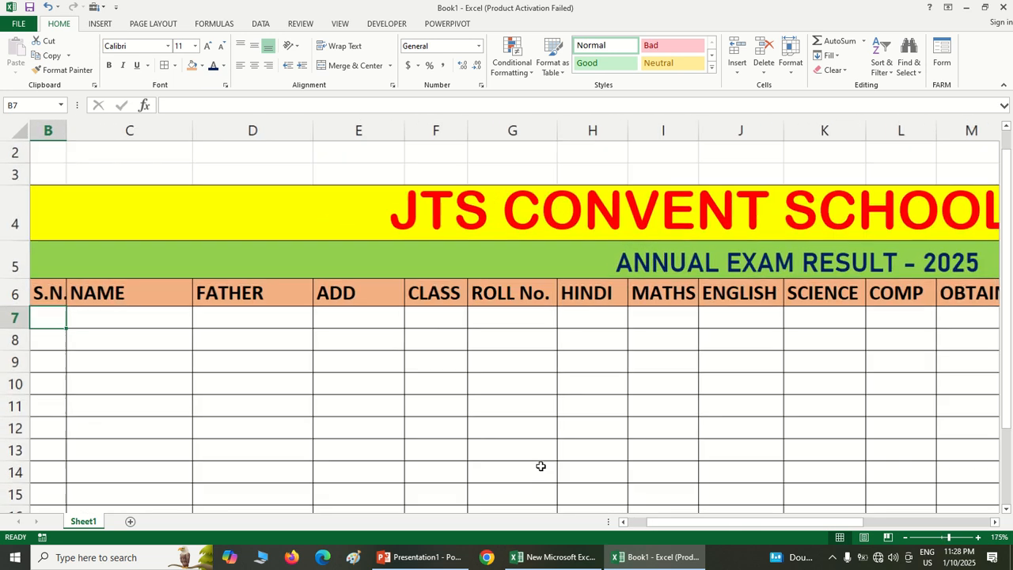
drag(652, 527, 630, 527)
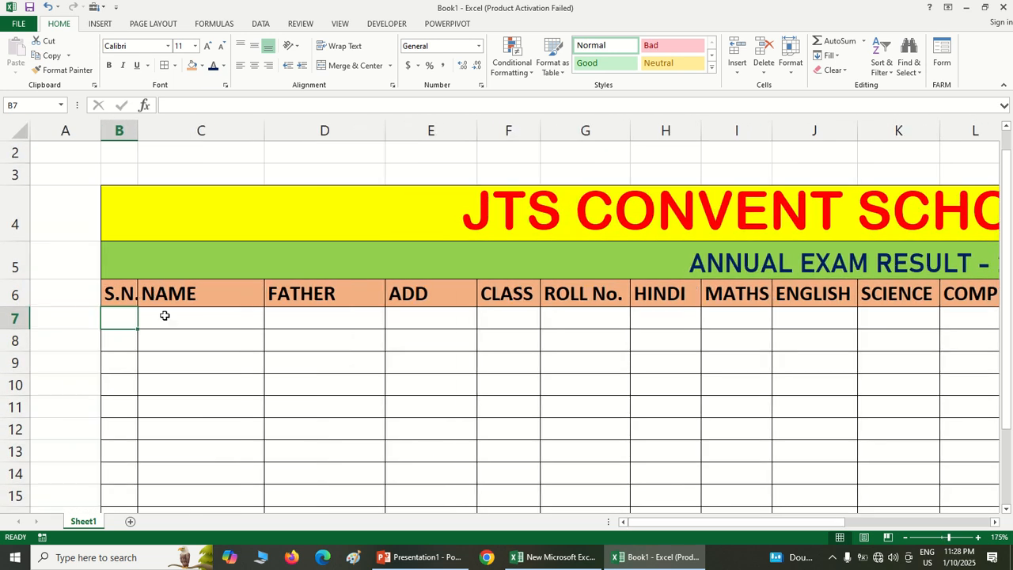
text(1)
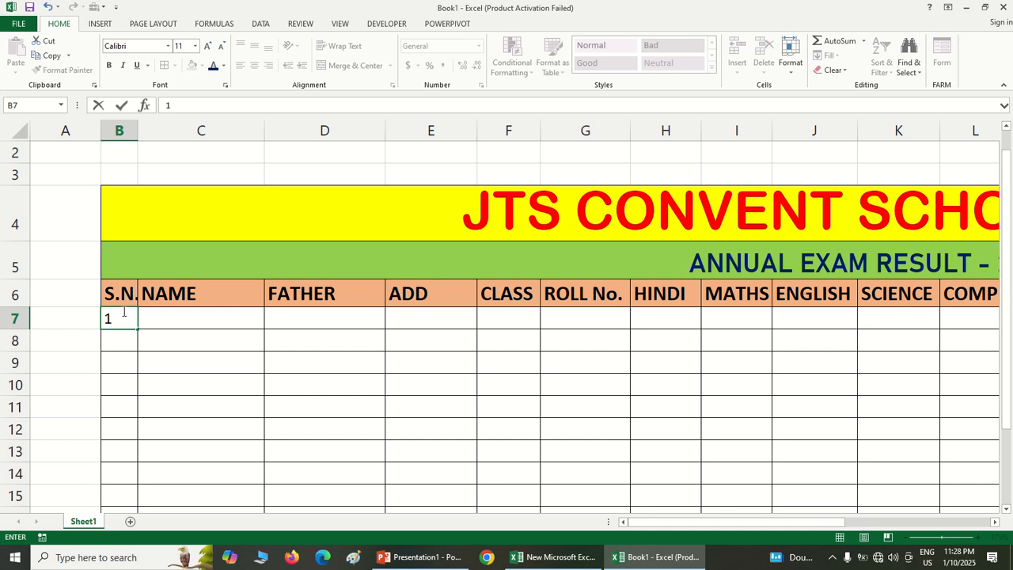
click(160, 387)
drag(132, 321, 127, 450)
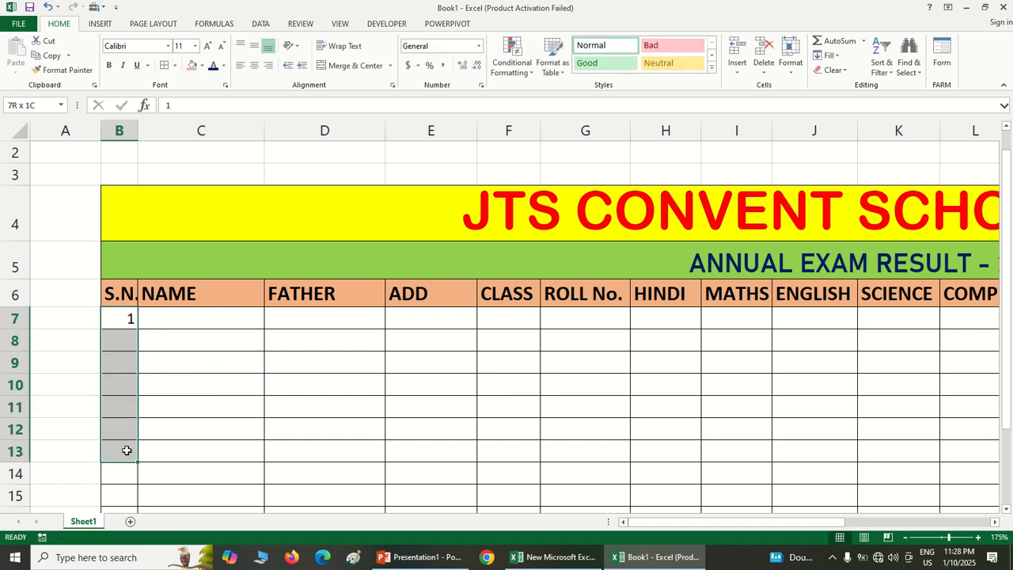
click(254, 68)
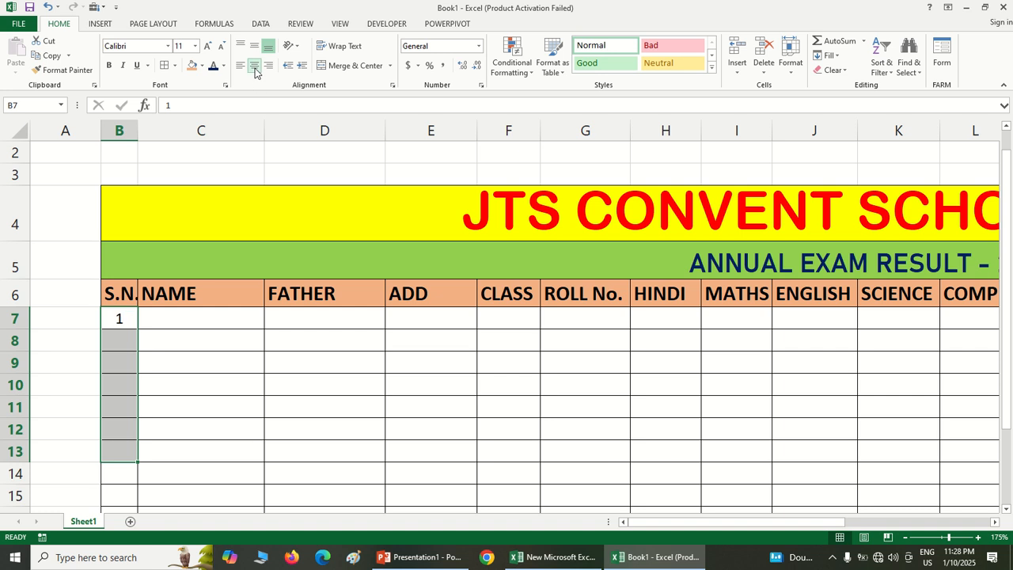
Enter 2 in B8 and extend the serial number series from B7:B8 down to B13
click(123, 336)
text(2)
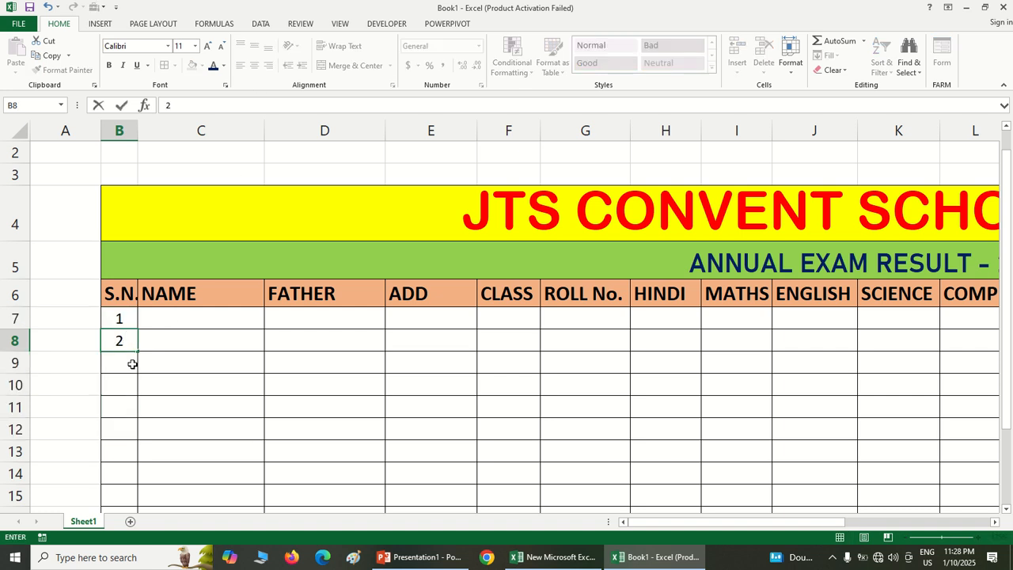
key(Return)
drag(124, 319, 125, 342)
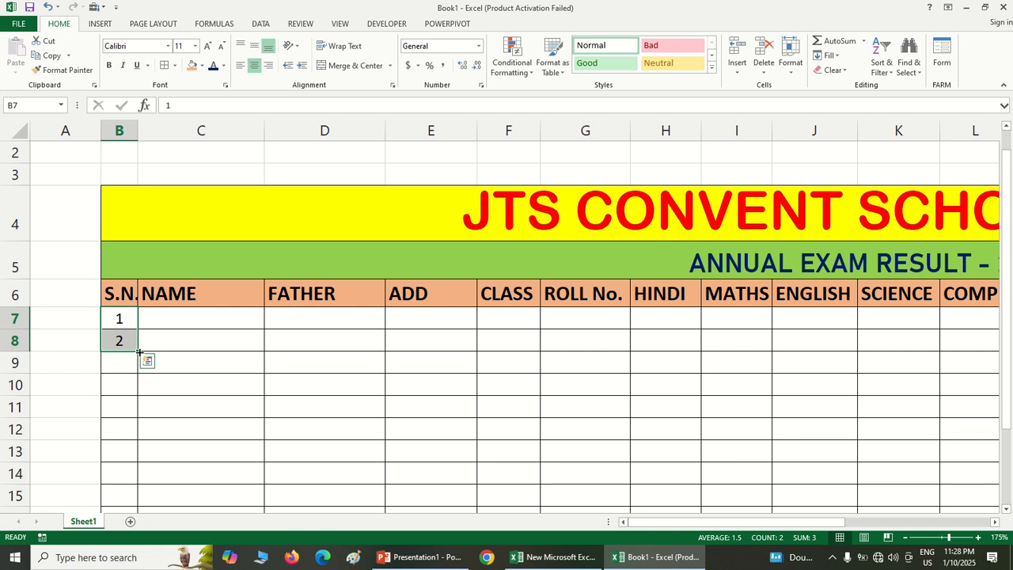
drag(139, 352, 147, 451)
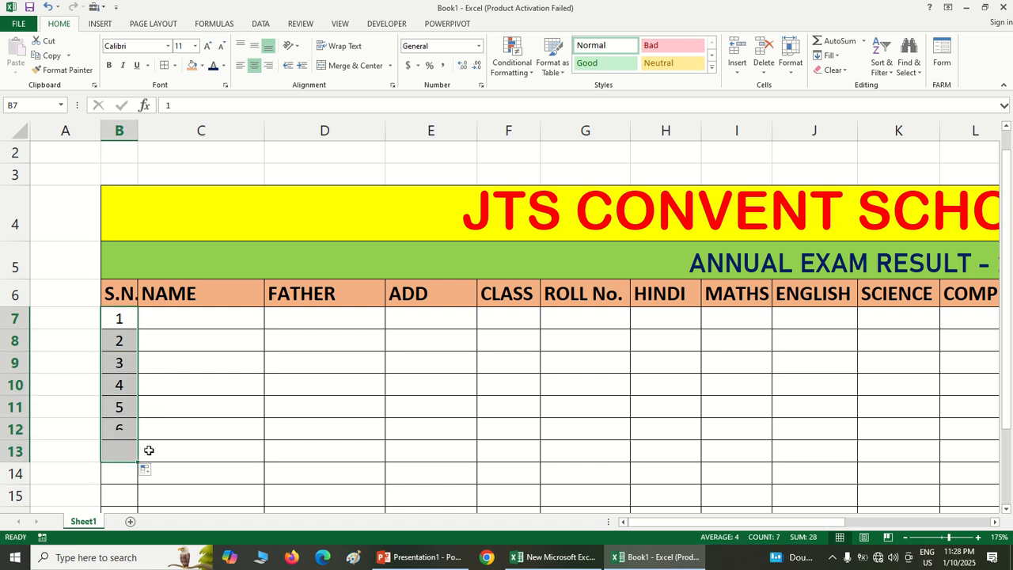
Enter the first student's full name in C7 and the father's full name in D7
click(192, 319)
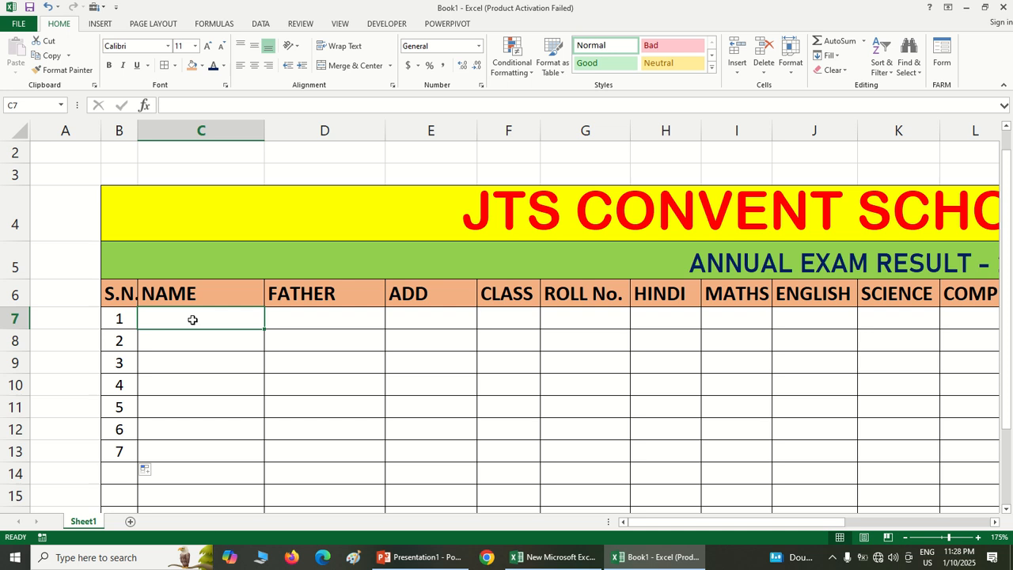
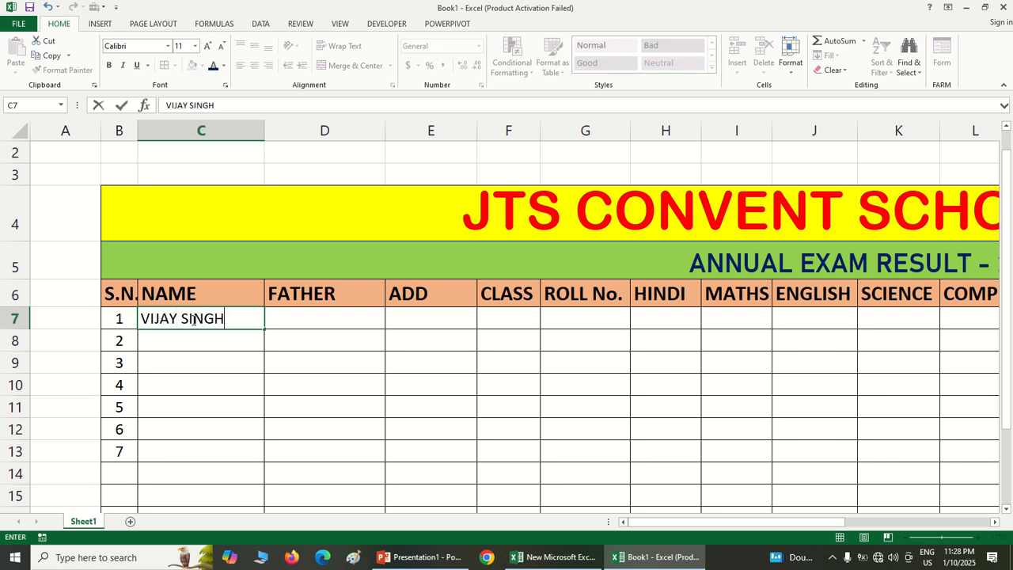
key(Tab)
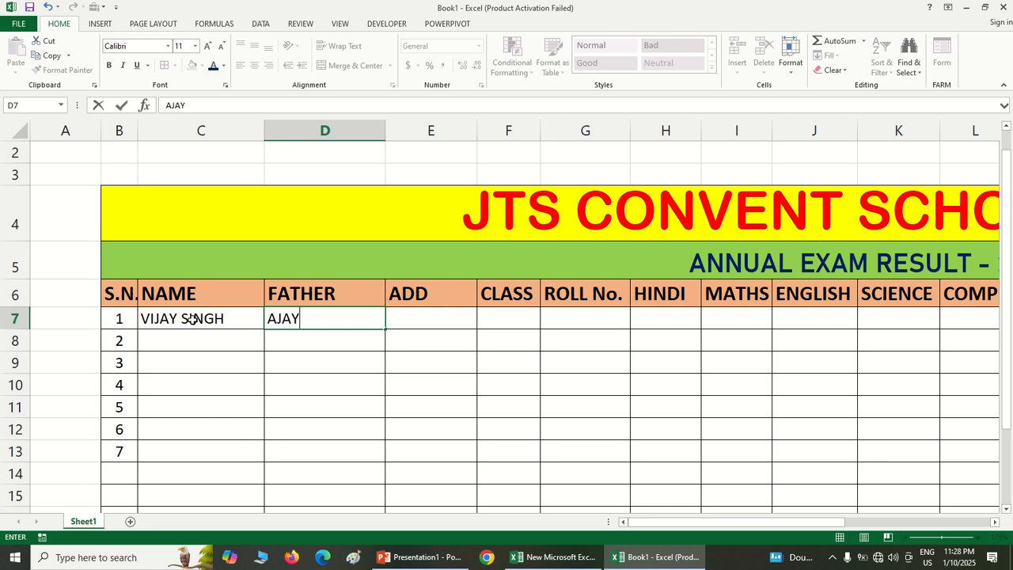
key(Tab)
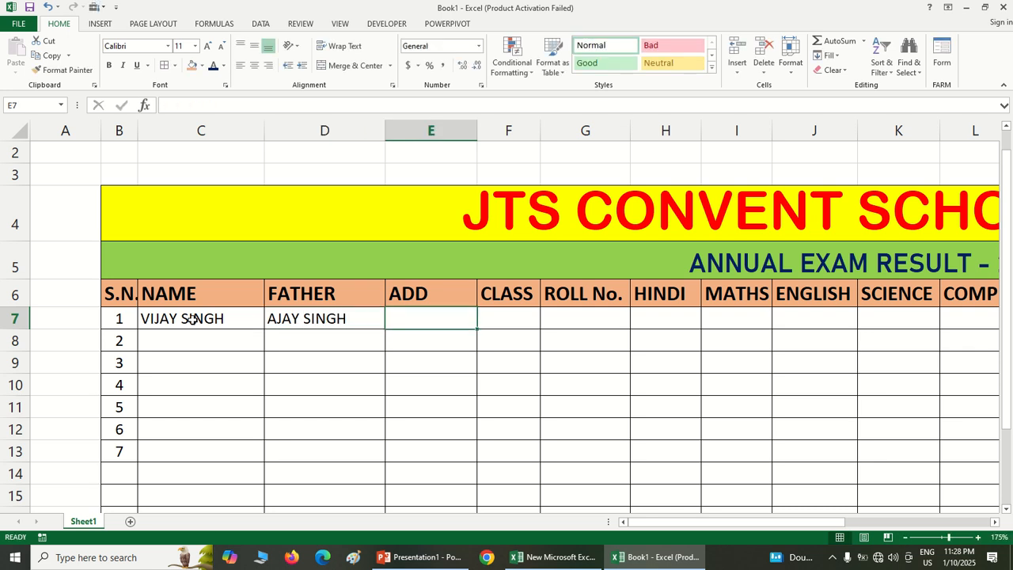
Complete the first student's details with address GUNA in E7, class 7th in F7 and the roll number in G7
text(GUNA)
key(Tab)
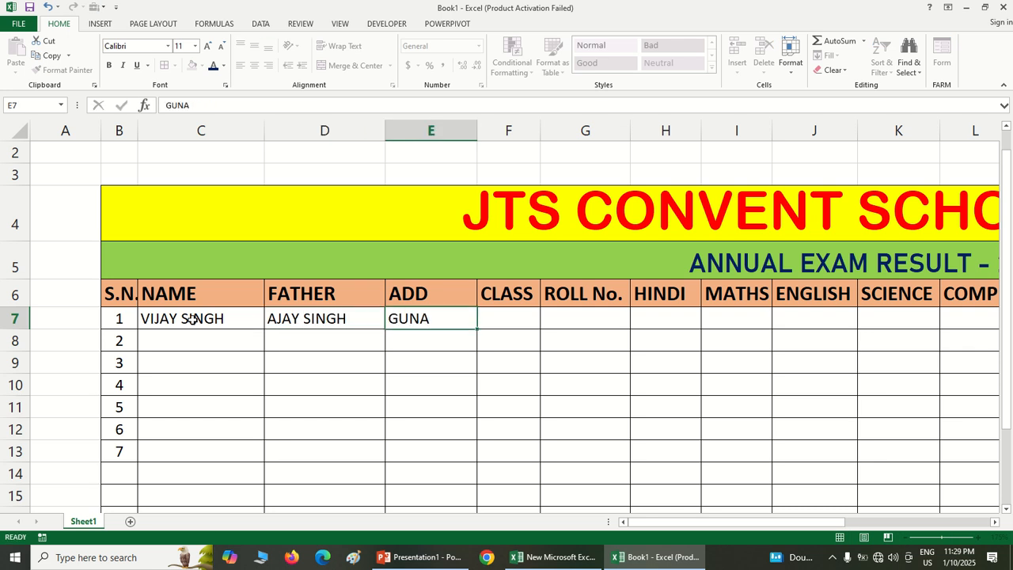
text(7th)
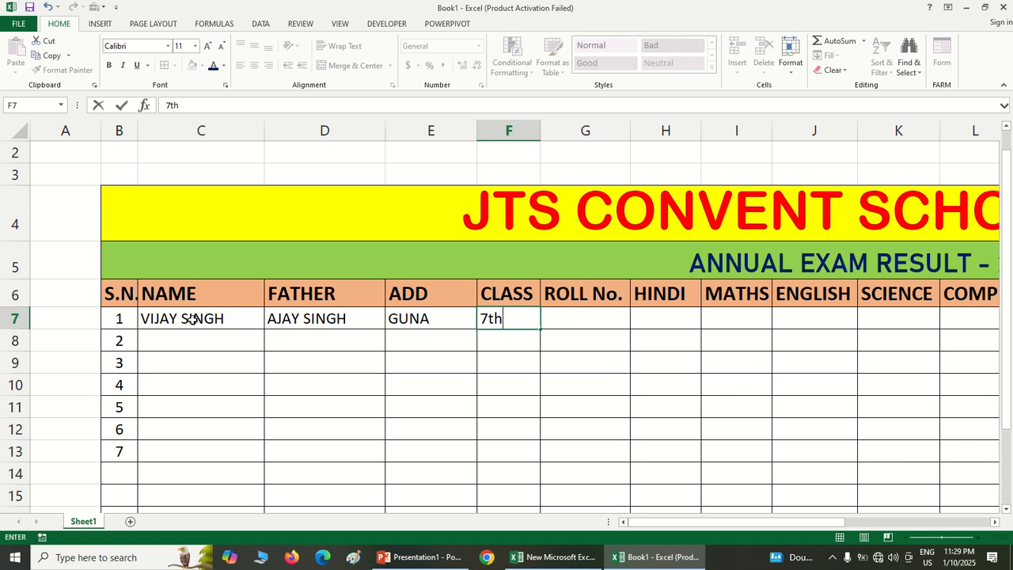
key(Tab)
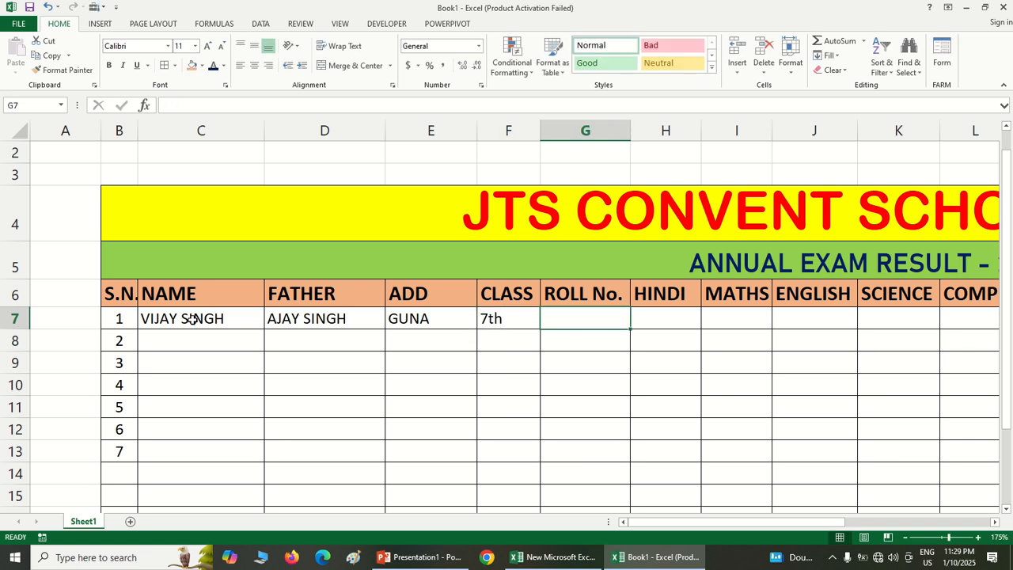
text(12345)
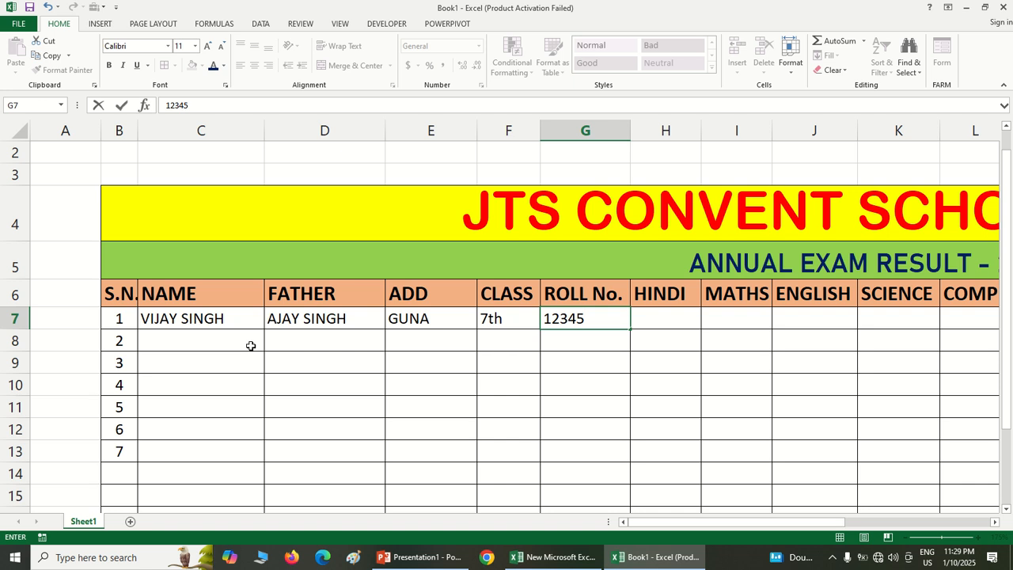
click(665, 317)
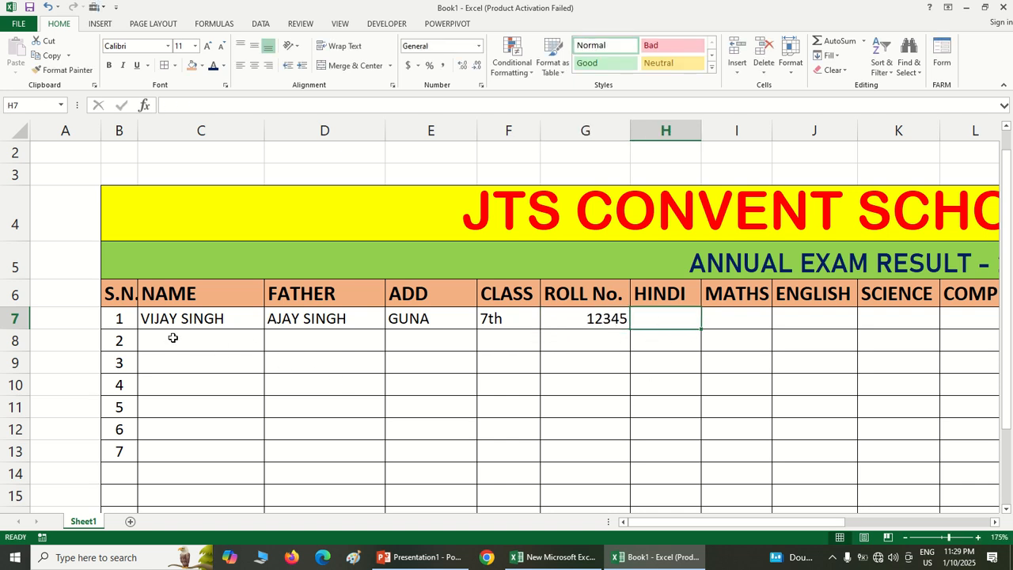
Enter the first student's marks in H7 to L7: Hindi 85, Maths 69, English 78, Science 58 and Comp 65
drag(642, 523, 756, 531)
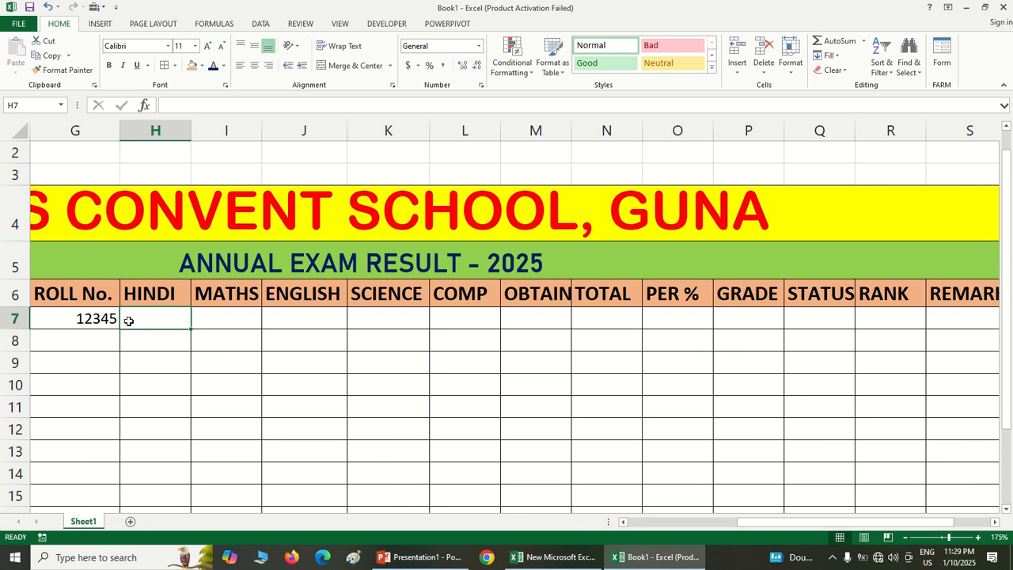
text(85)
key(Tab)
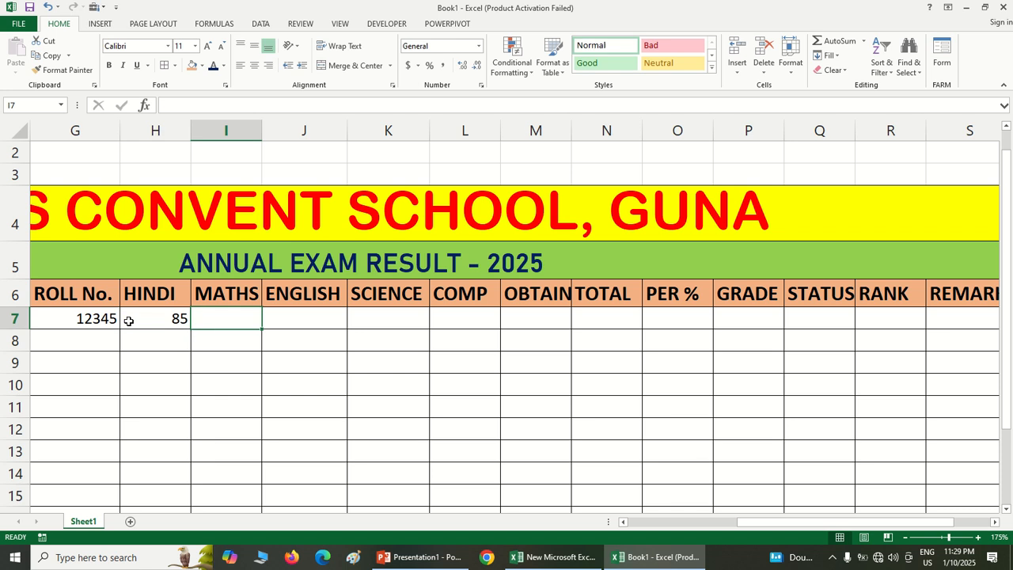
text(69)
key(Tab)
text(78)
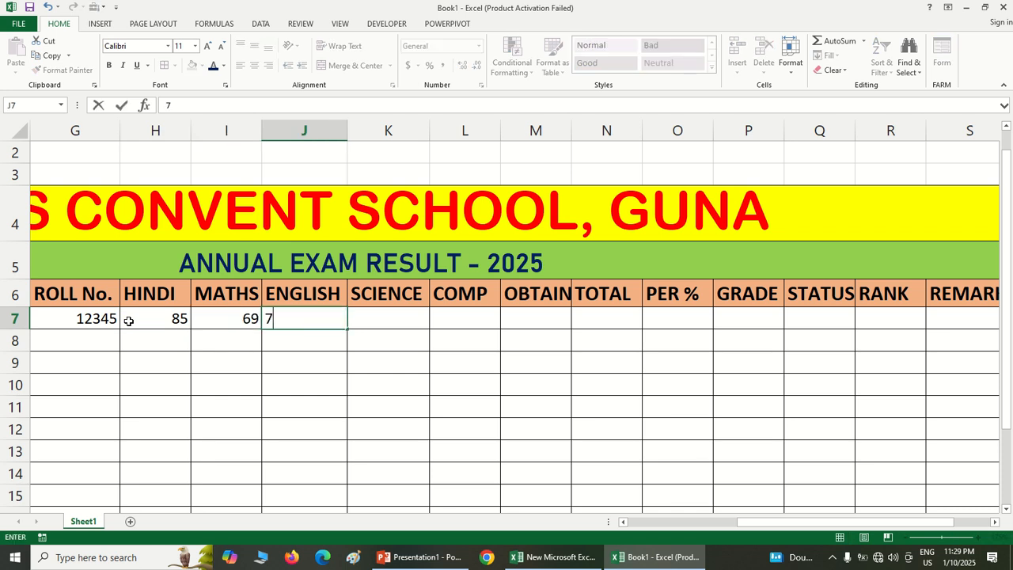
key(Tab)
text(58)
key(Tab)
text(65)
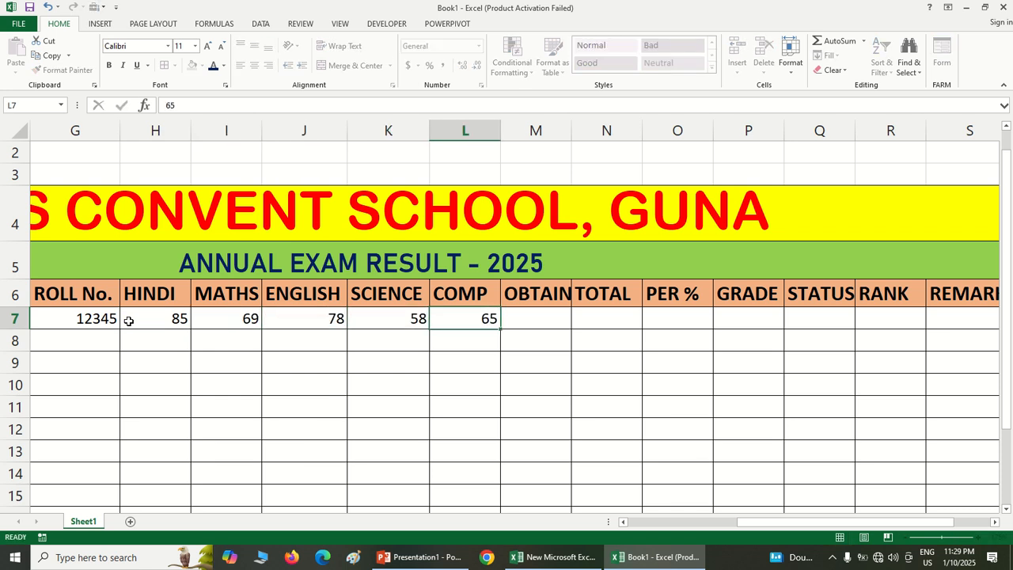
key(Tab)
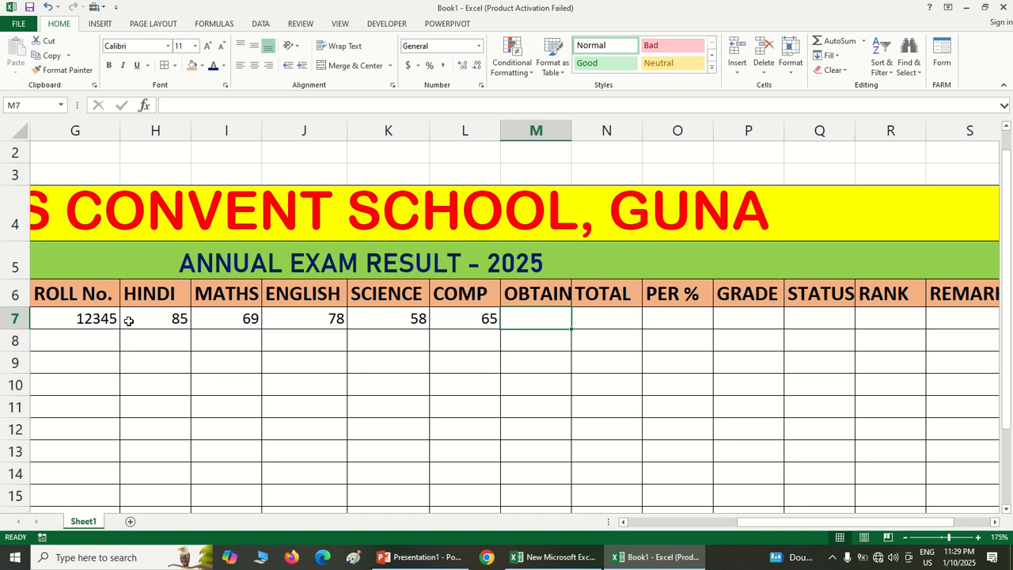
text(=)
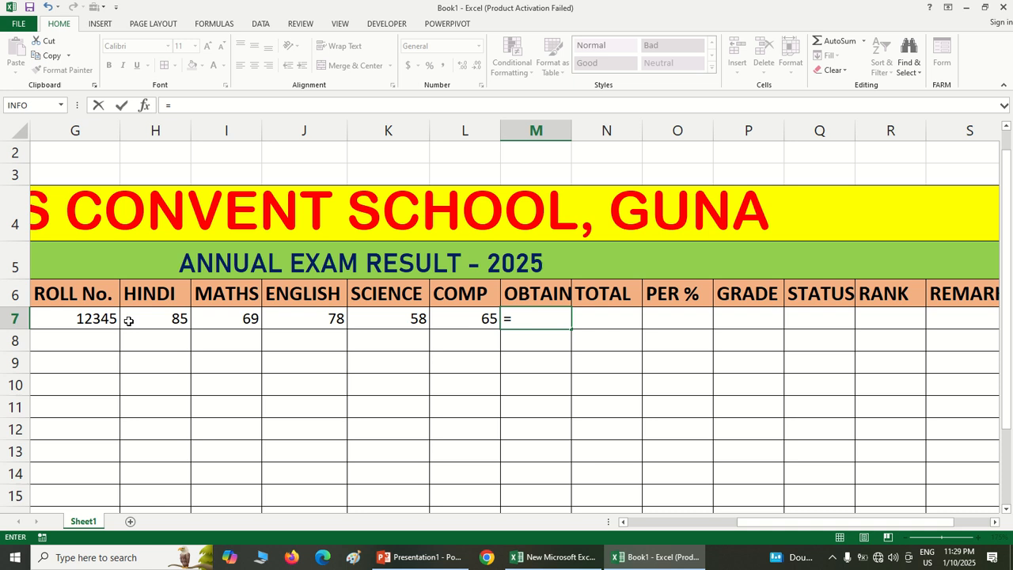
key(BackSpace)
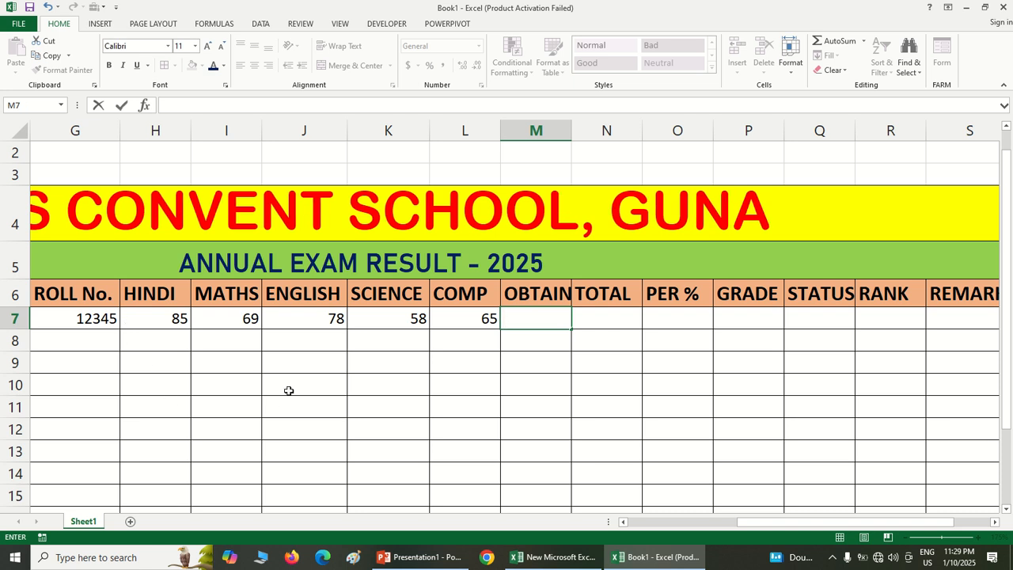
click(317, 413)
Calculate the obtained marks in M7 with the formula =SUM(H7:L7)
ctrl+scroll(317, 415, up, 2)
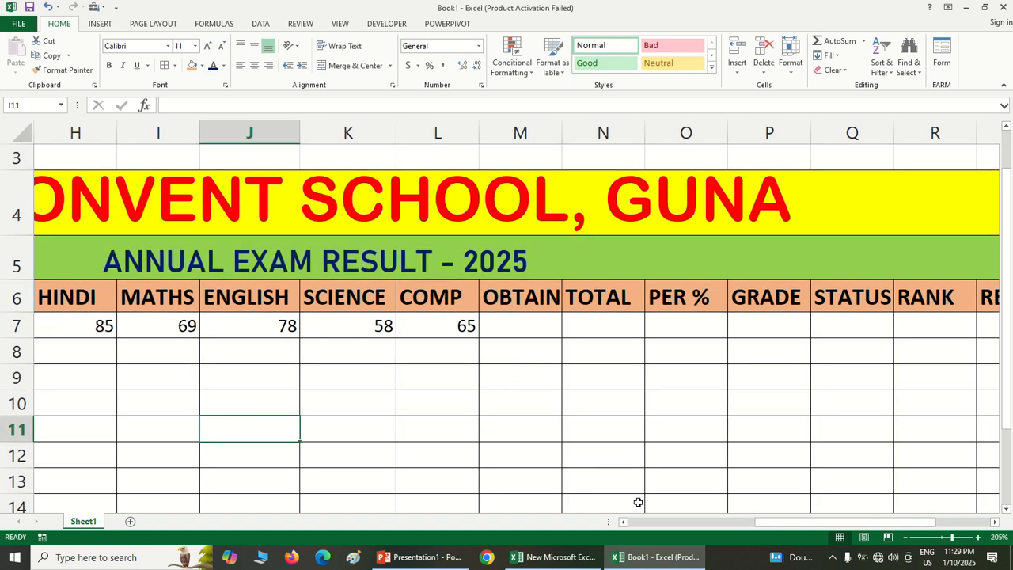
drag(765, 523, 755, 531)
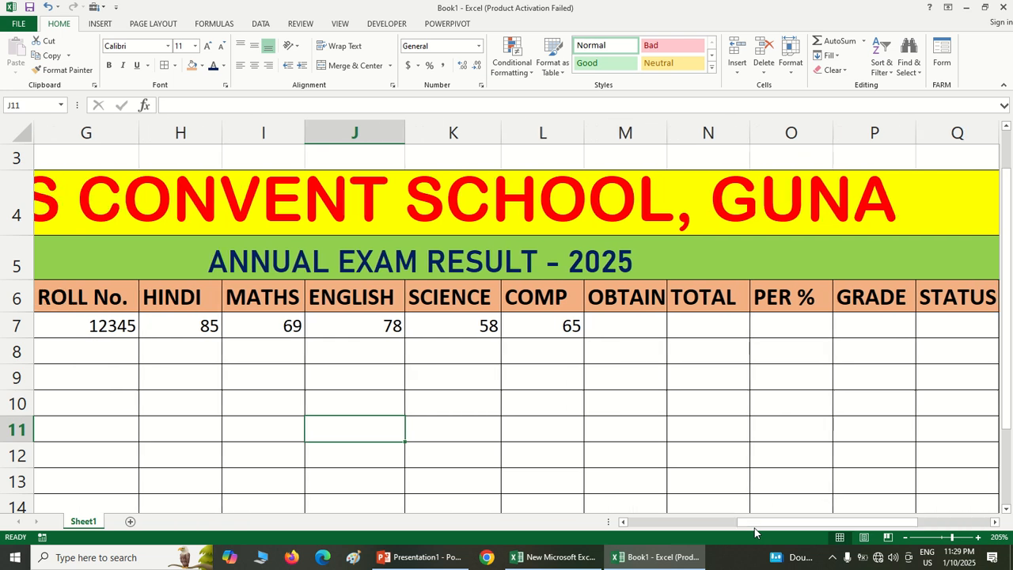
click(618, 336)
double_click(620, 334)
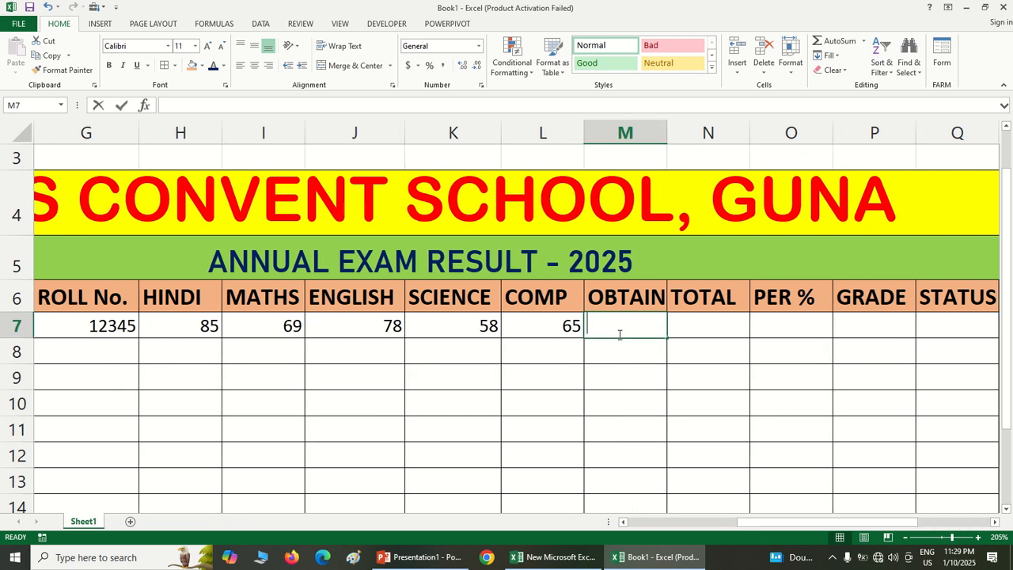
text(=SUM()
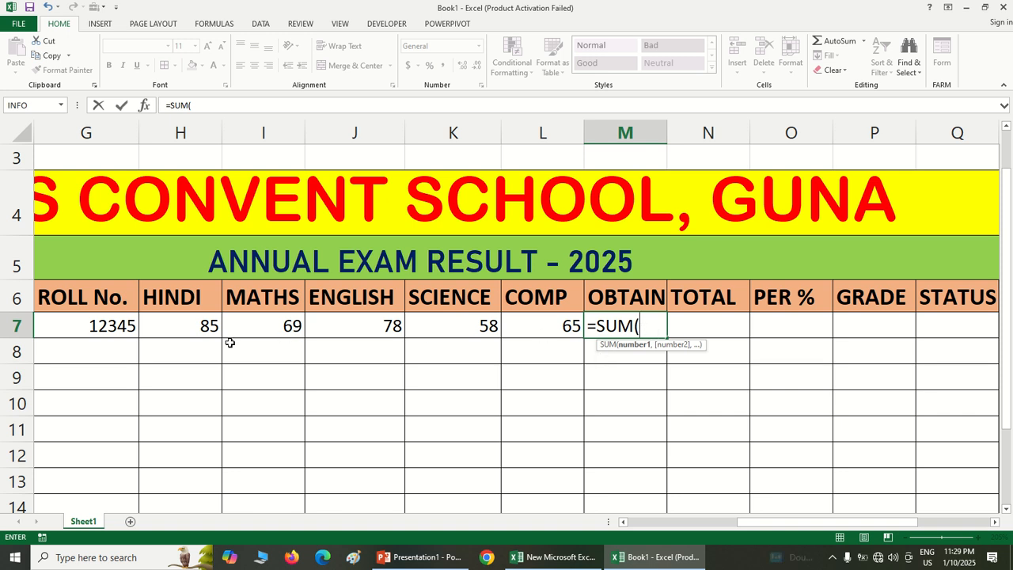
drag(204, 331, 515, 326)
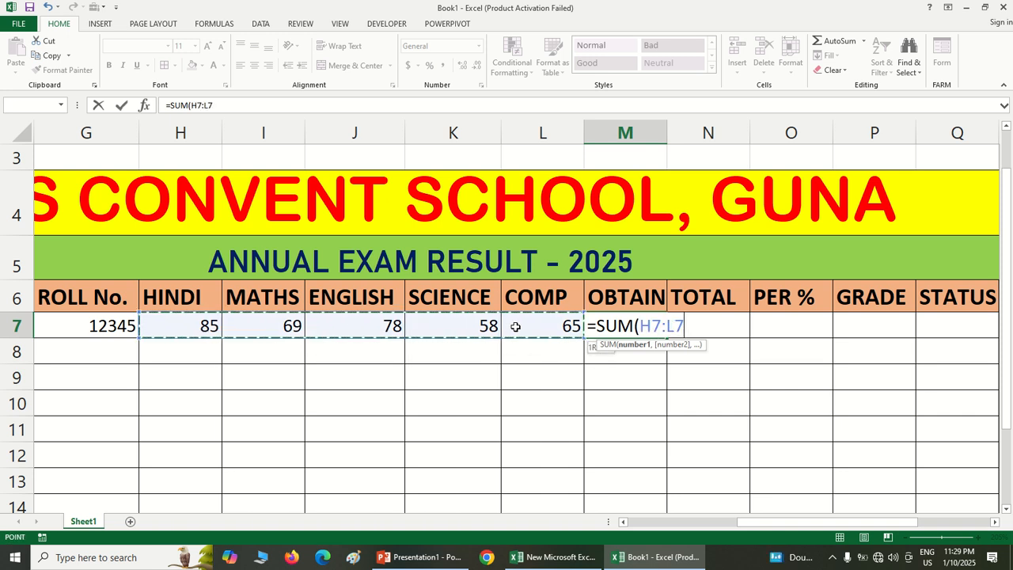
text())
key(Return)
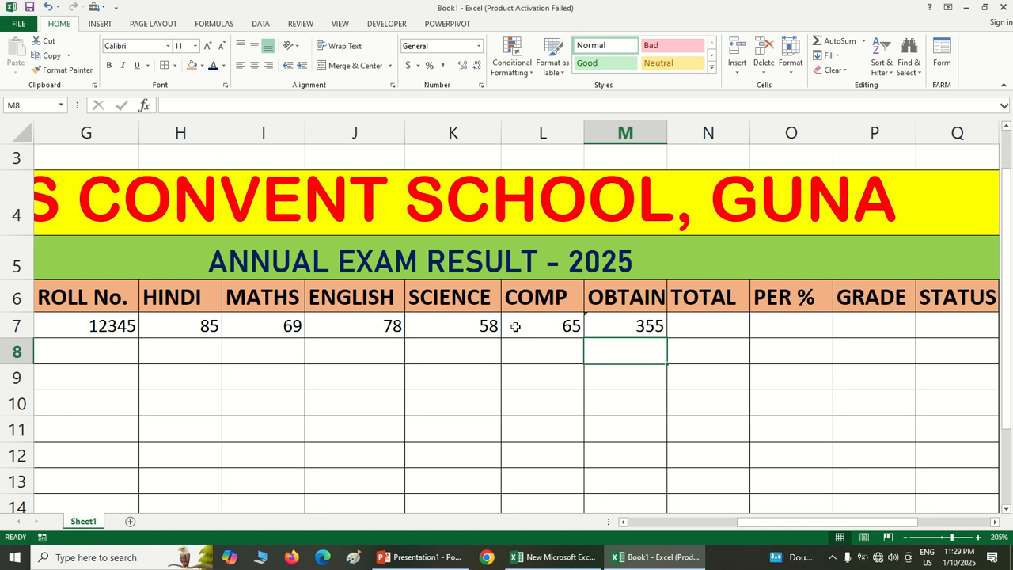
Calculate the total marks in N7 with the formula =100*5
click(687, 322)
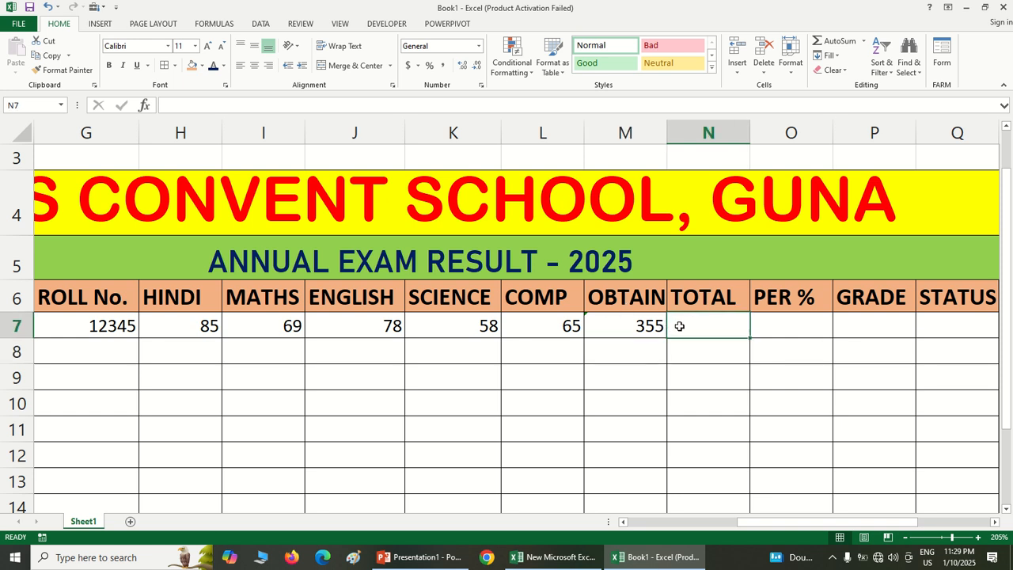
text(=)
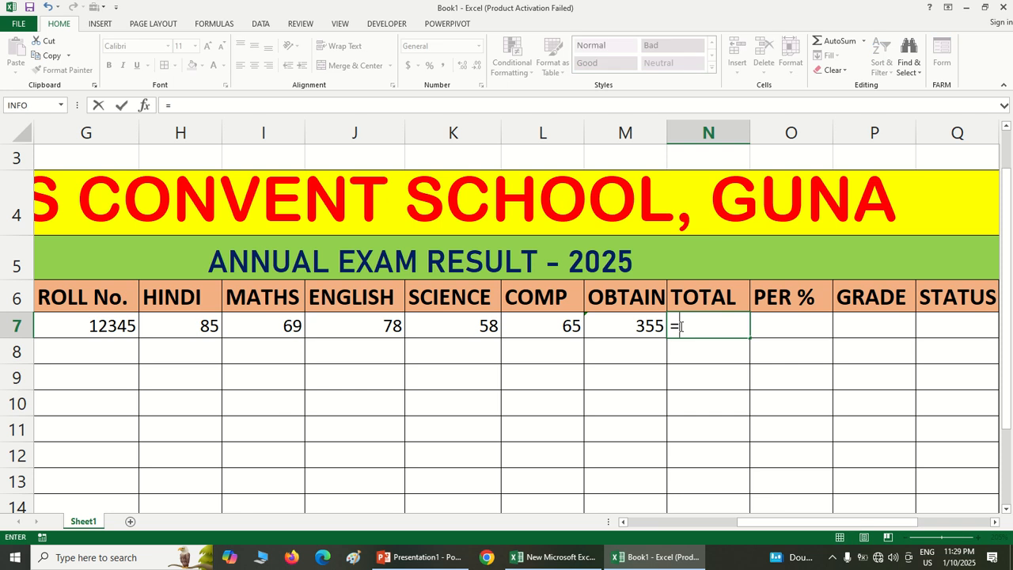
text(100)
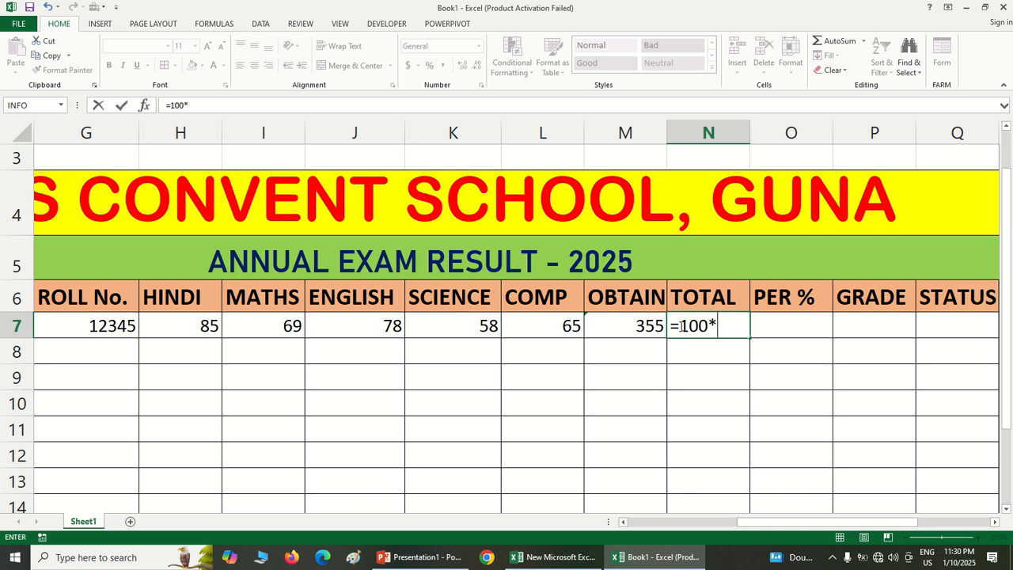
text(*5)
key(Return)
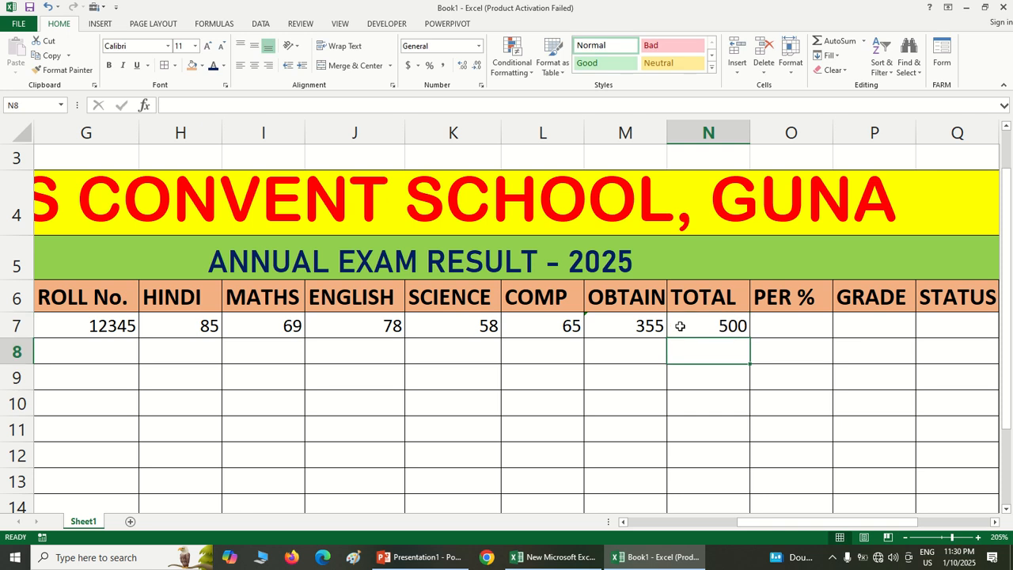
Calculate the first student's percentage in O7 with the formula =M7/N7*100
click(769, 325)
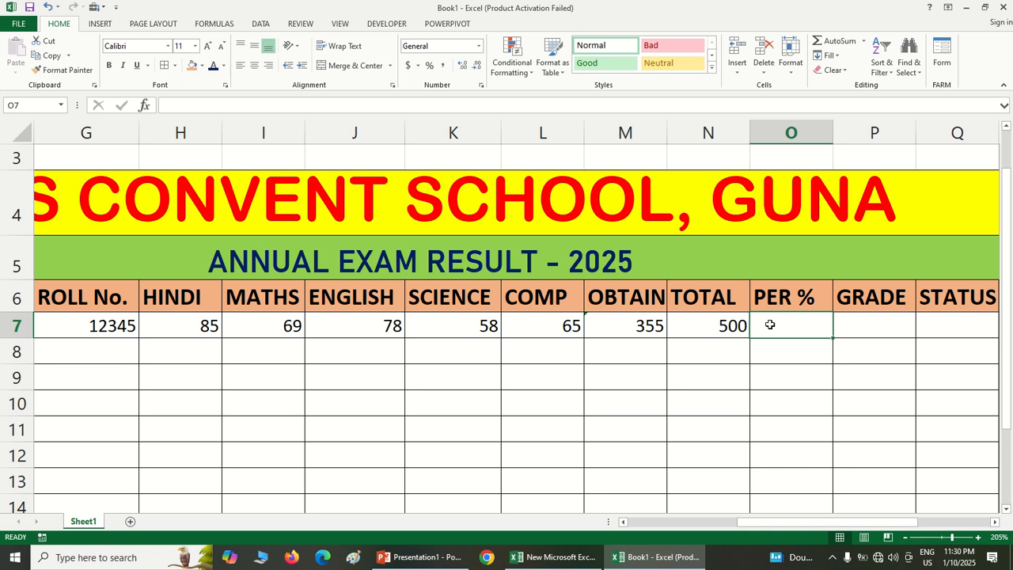
ctrl+scroll(780, 343, up, 3)
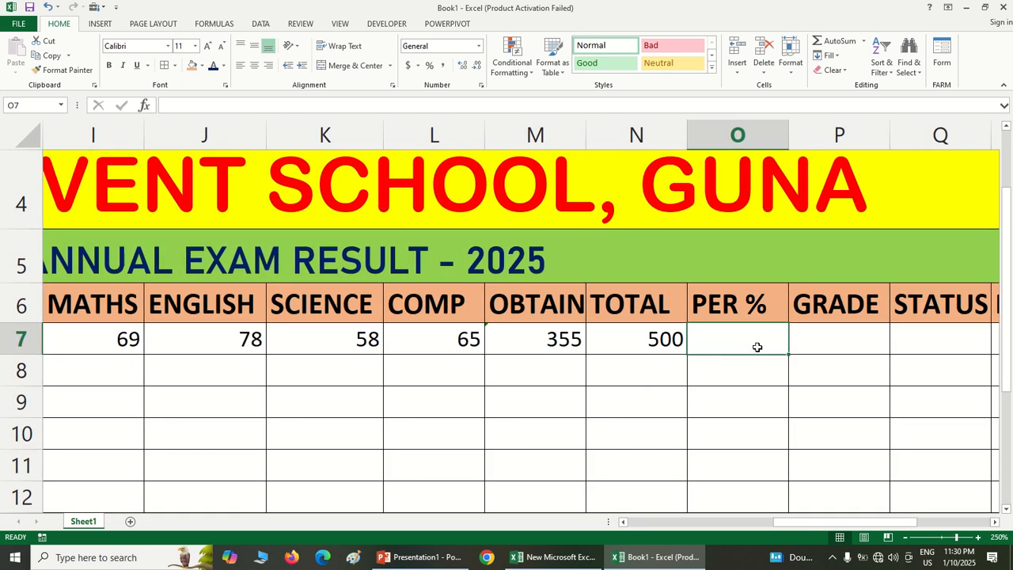
text(=)
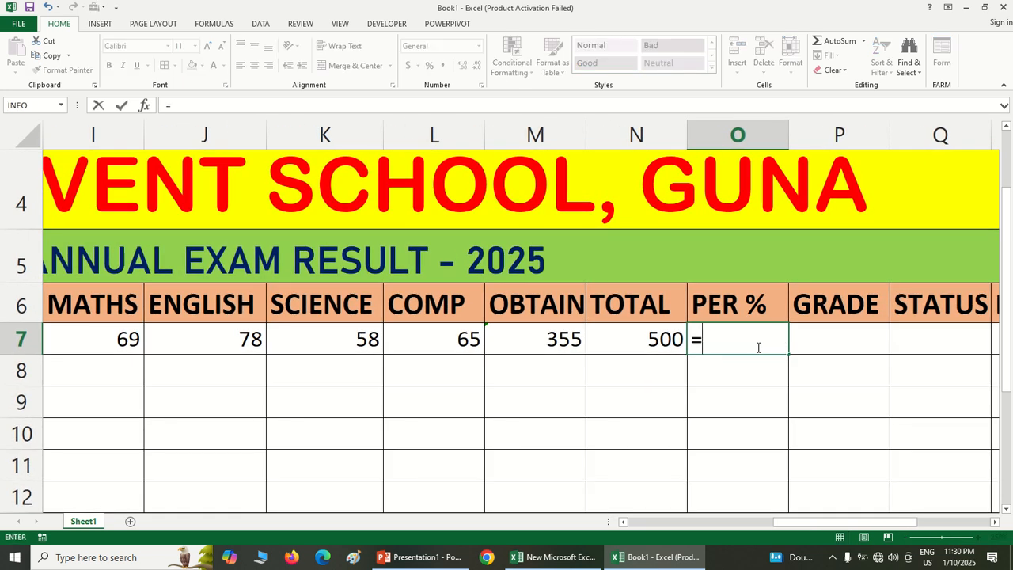
click(559, 348)
text(/)
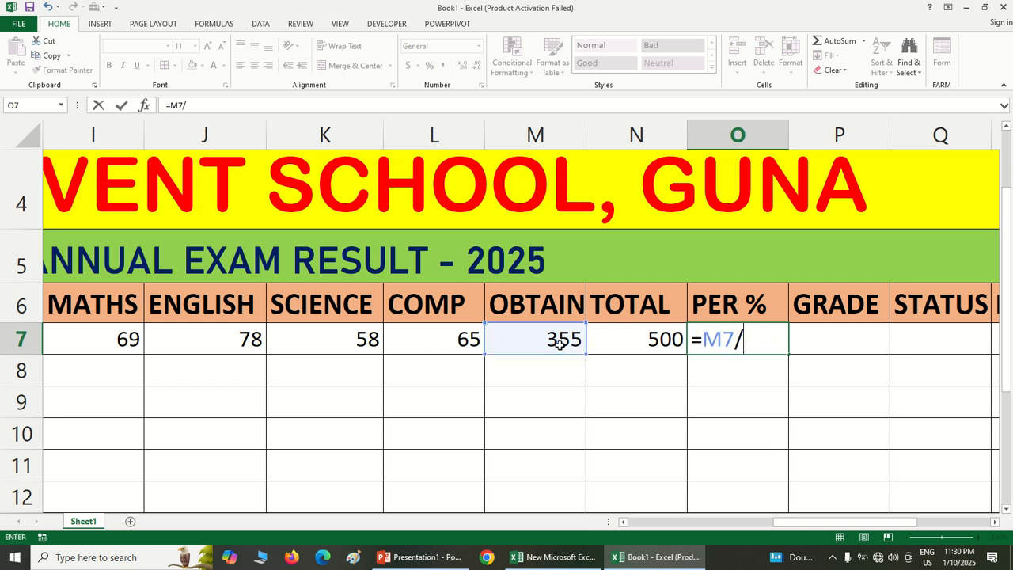
click(624, 339)
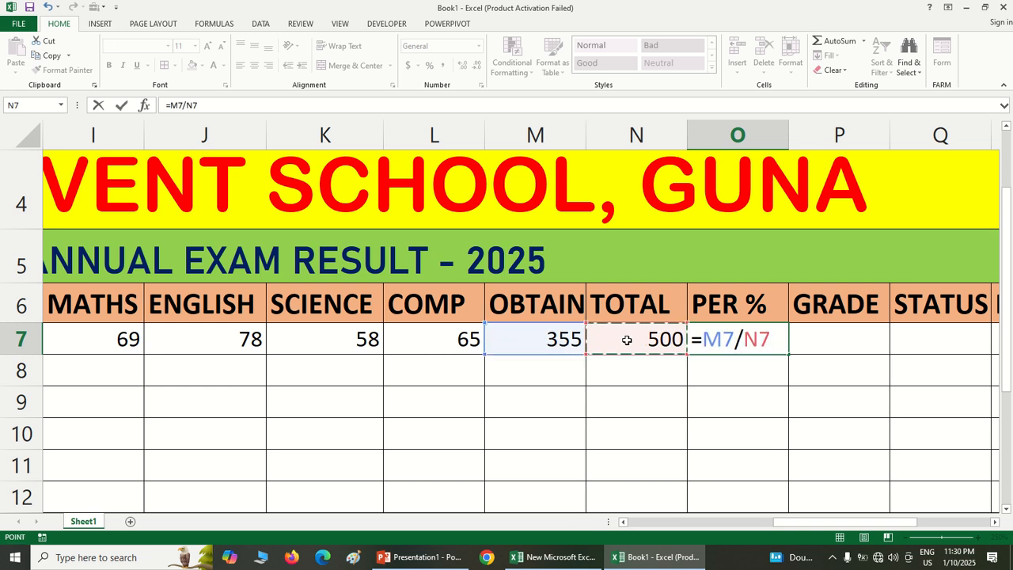
text(*100)
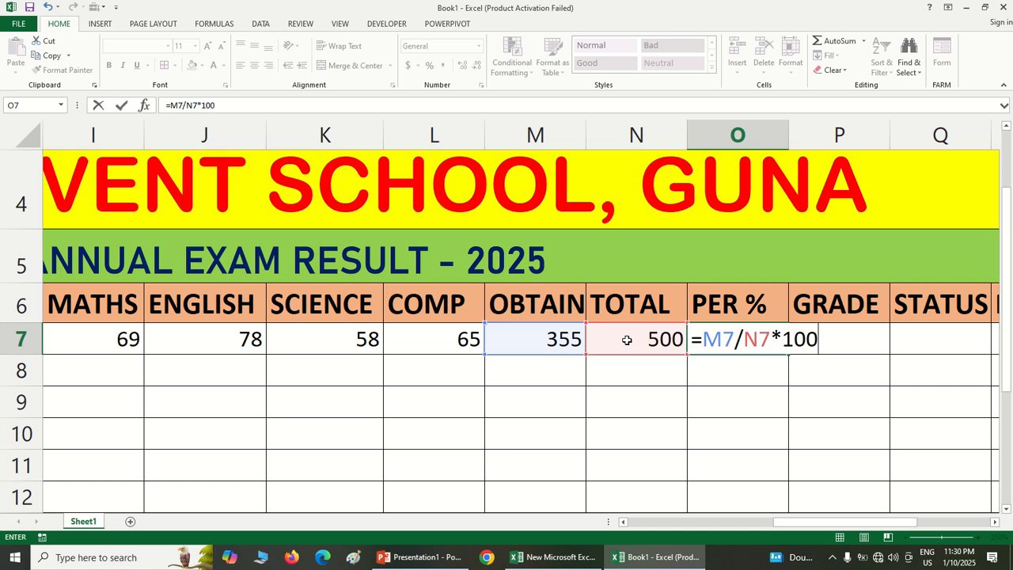
key(Return)
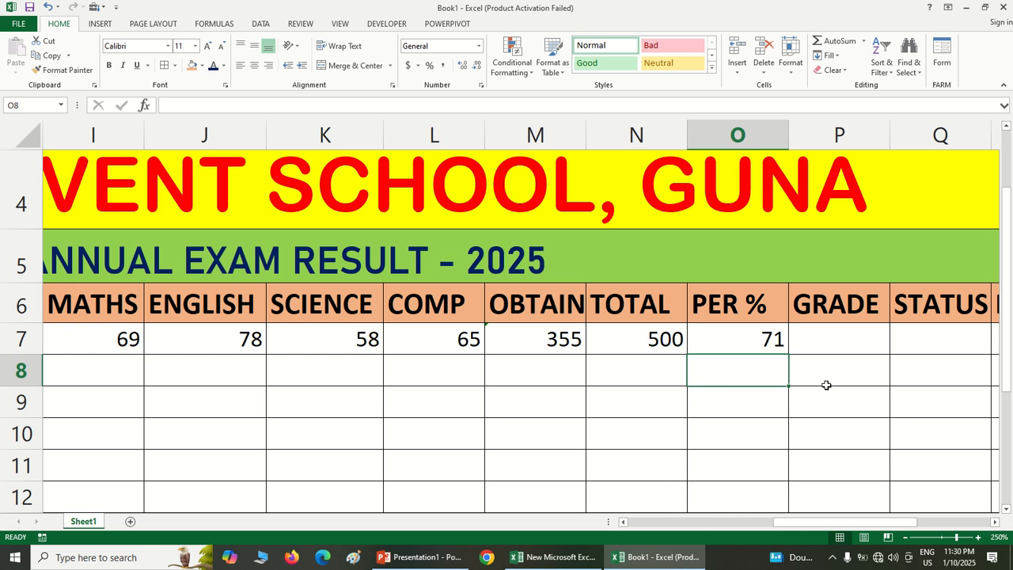
Start the grade formula in P7 with the condition =IF(O7>=90,"A", for the first student's percentage
click(824, 342)
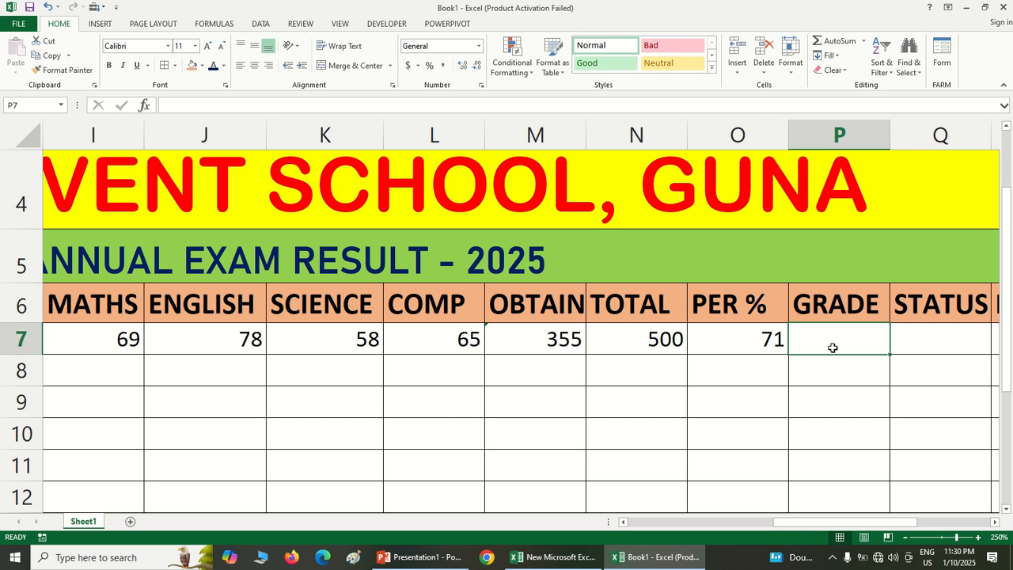
text(=)
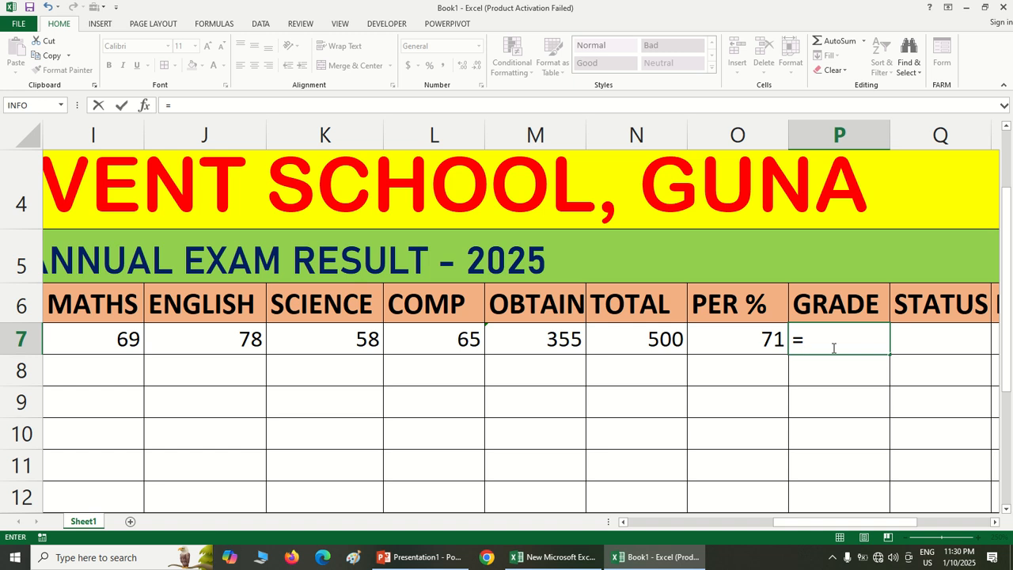
text(IF()
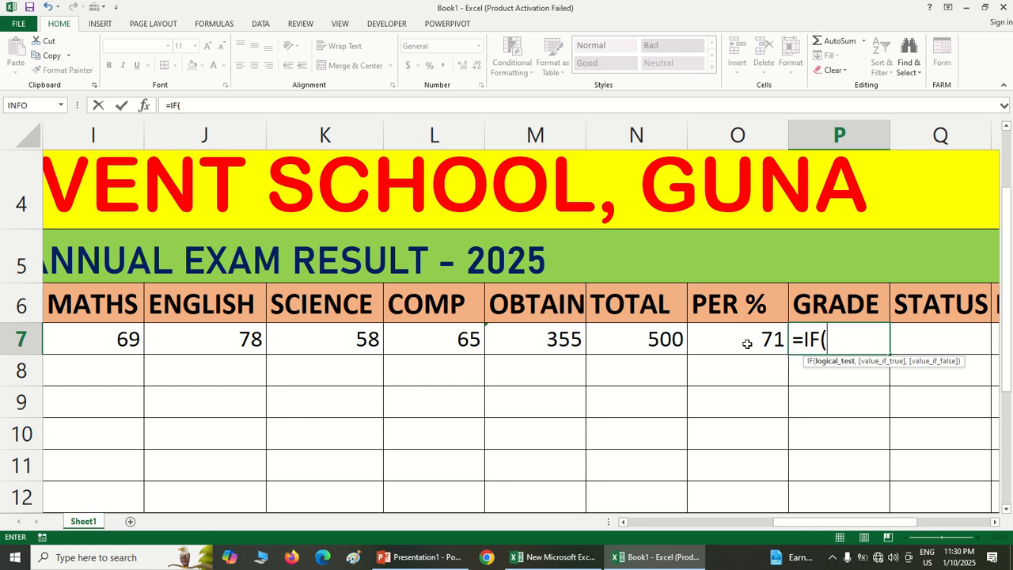
click(747, 344)
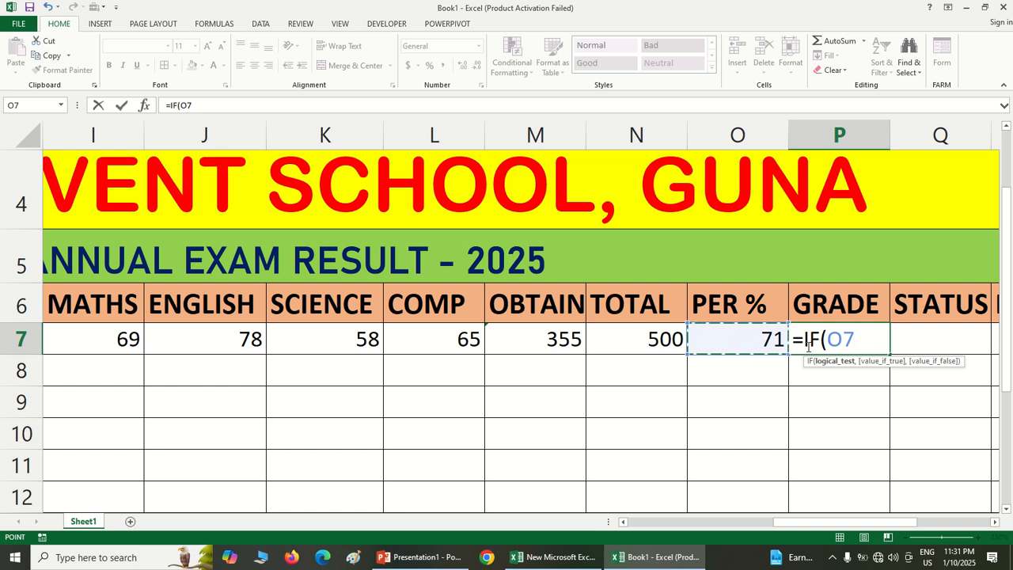
text(>=)
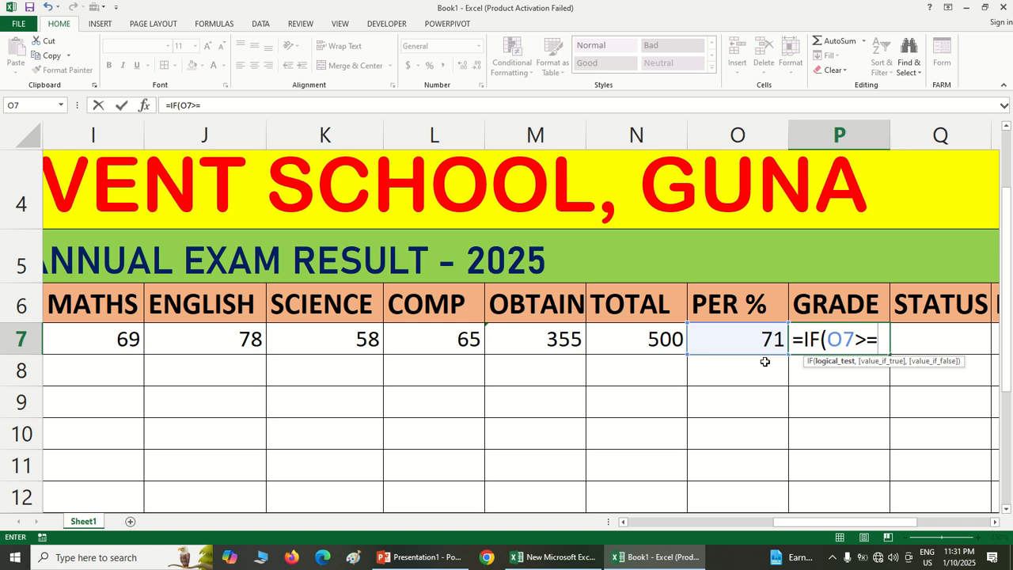
text(90,")
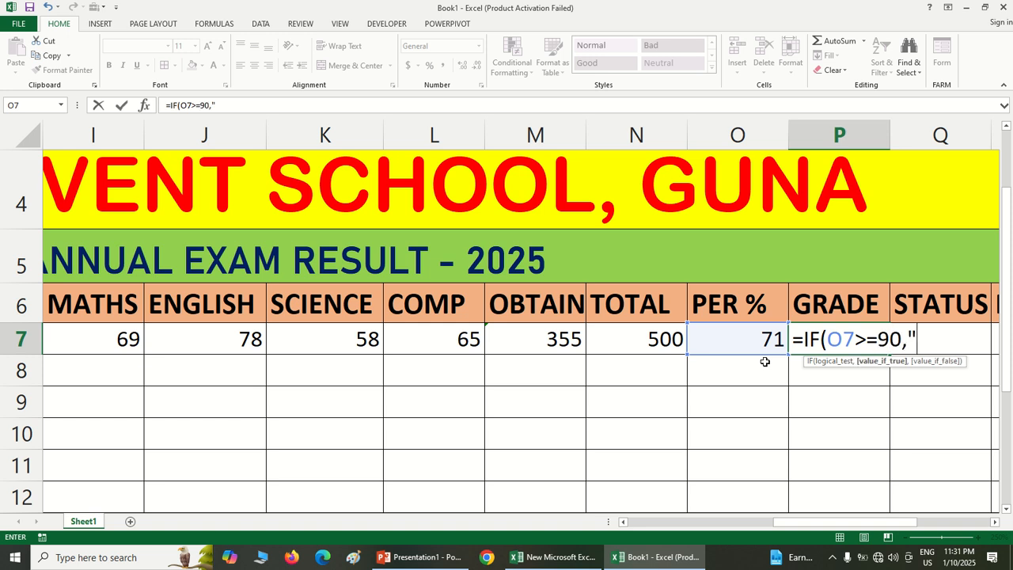
text(A",)
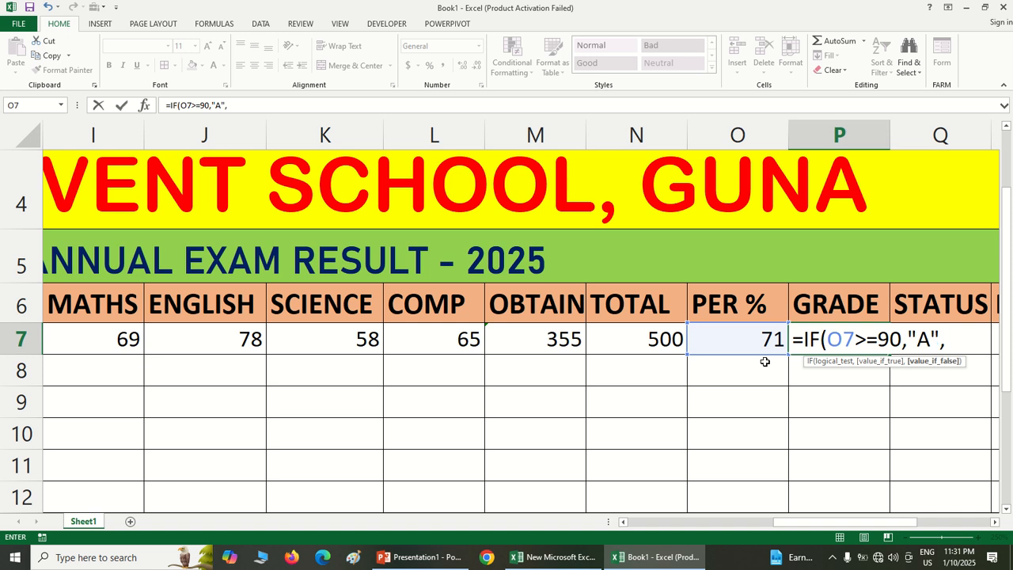
Extend the P7 grade formula with a nested condition IF(O7>=70,"B", as the value if false
text(IF)
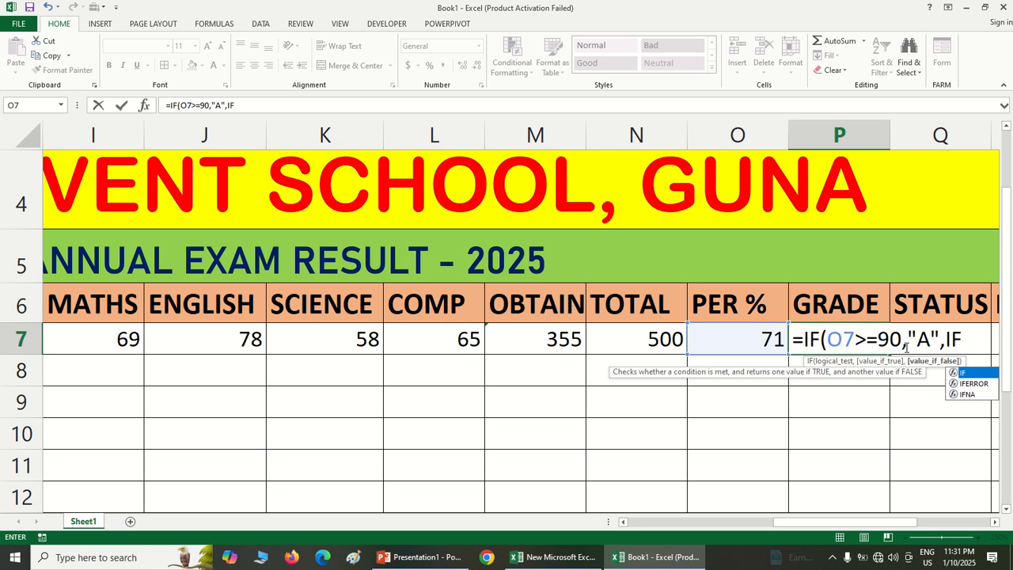
text(()
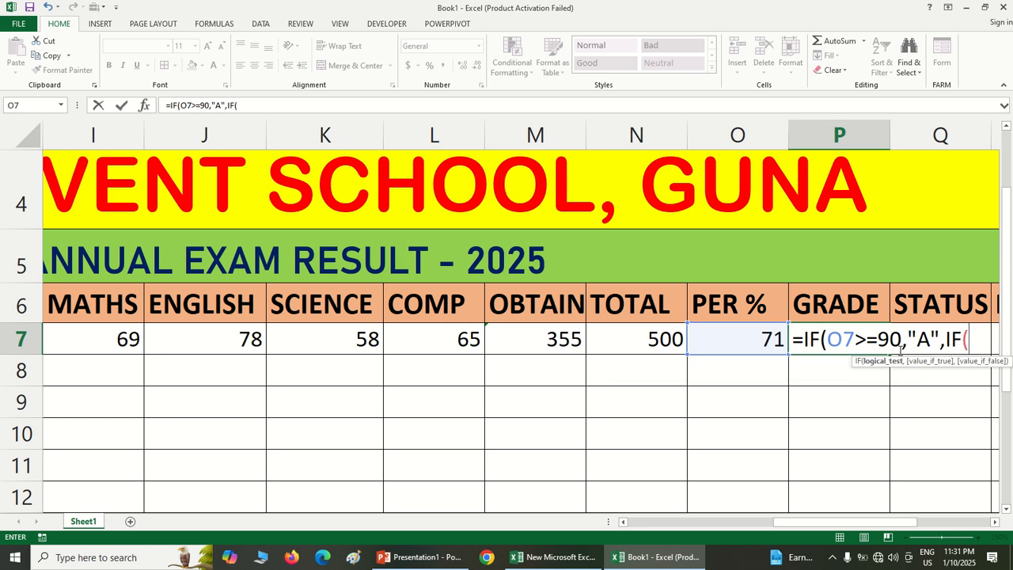
click(754, 346)
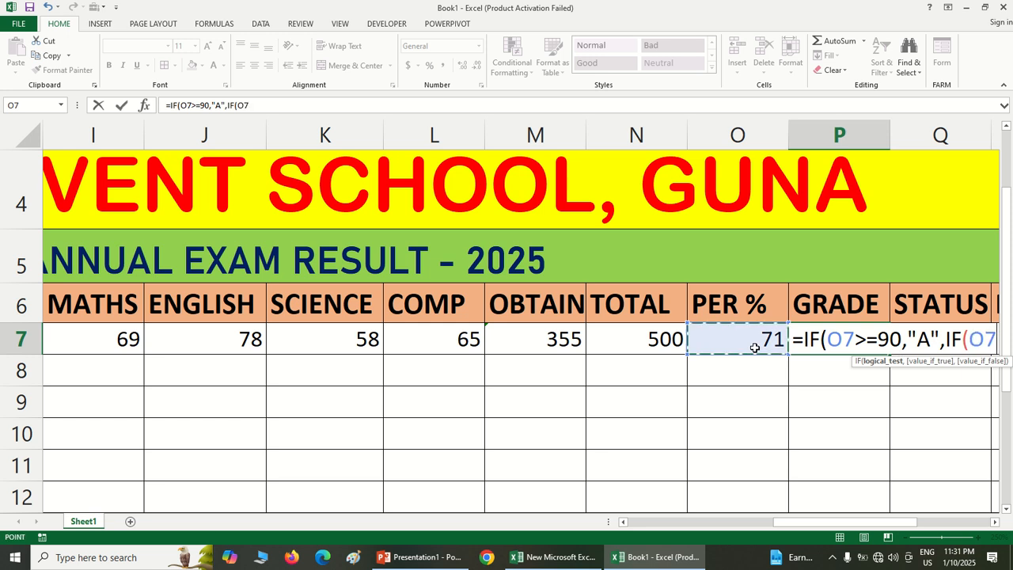
text(>=)
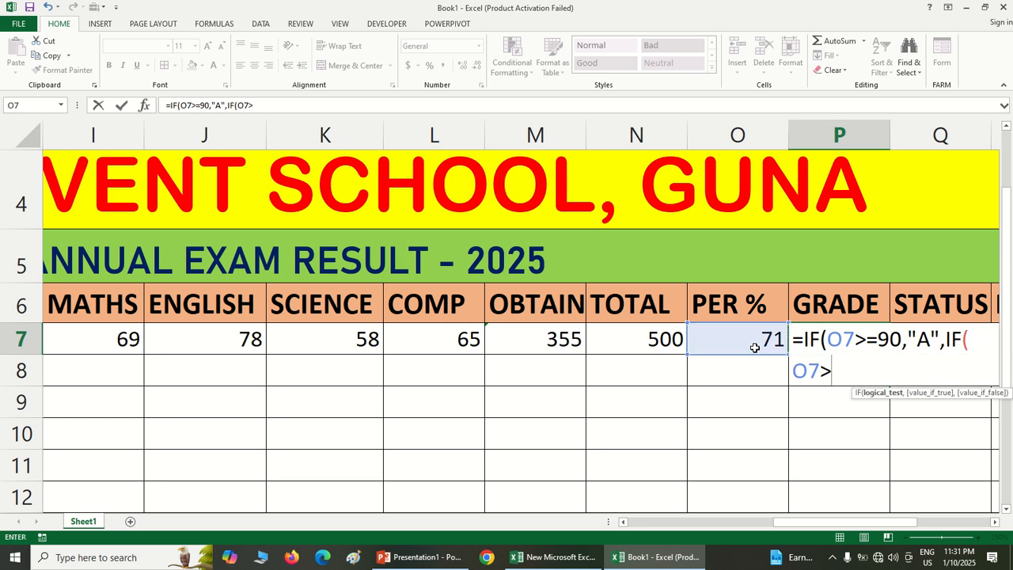
text(70,"B")
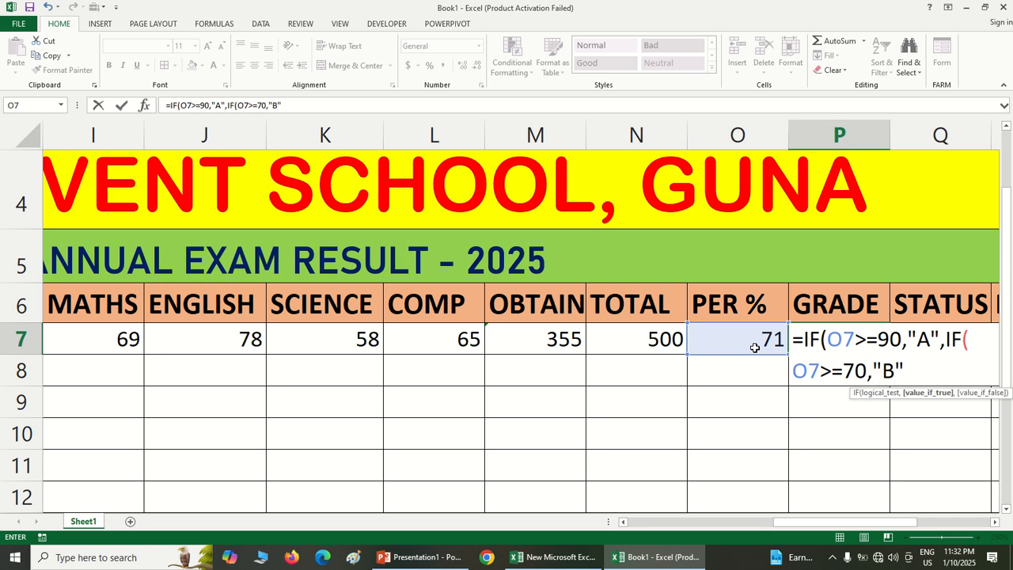
text(,)
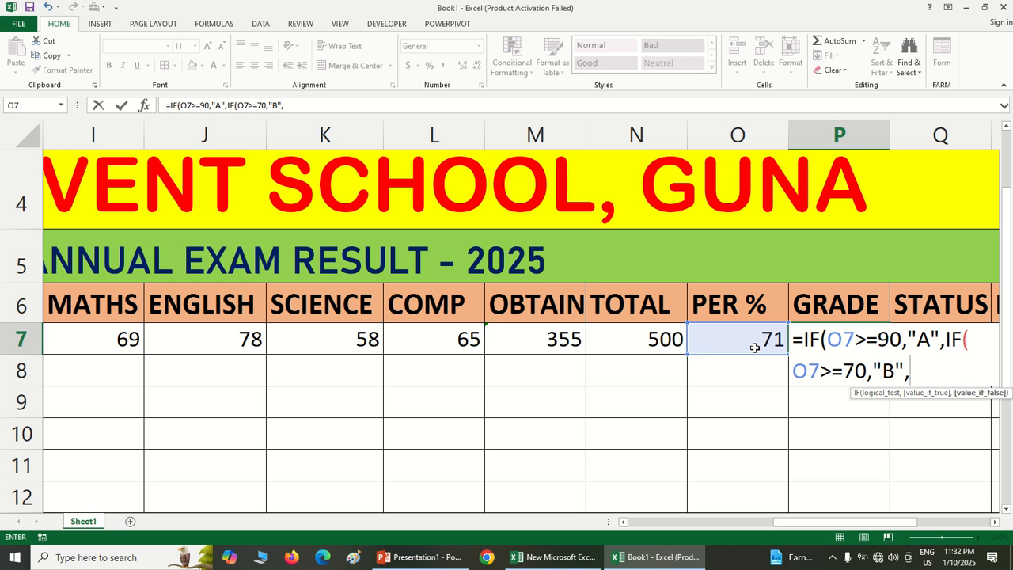
text(IF()
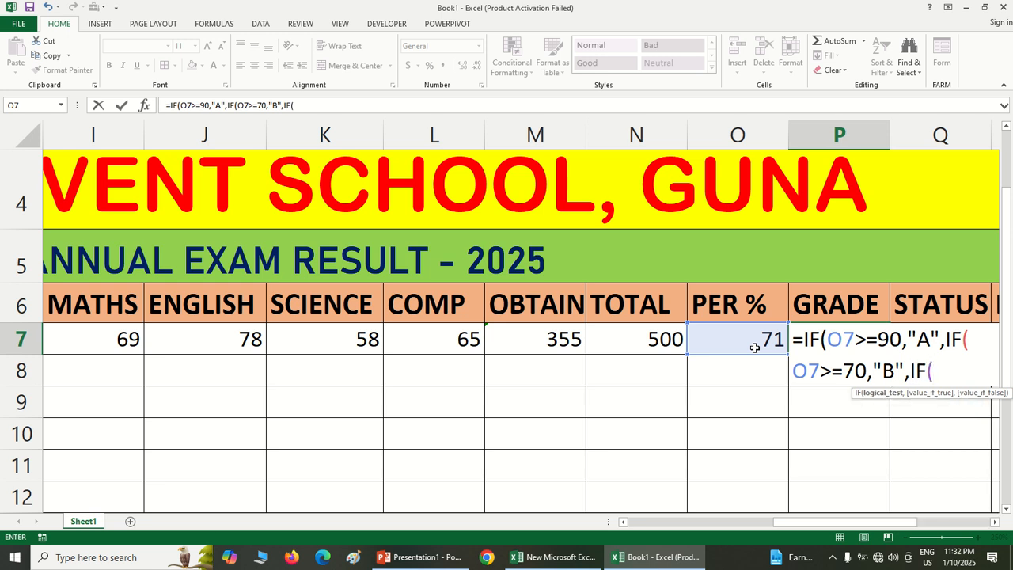
Add a third nested condition to the P7 grade formula: IF(O7>=50,"C"
click(755, 347)
text(>)
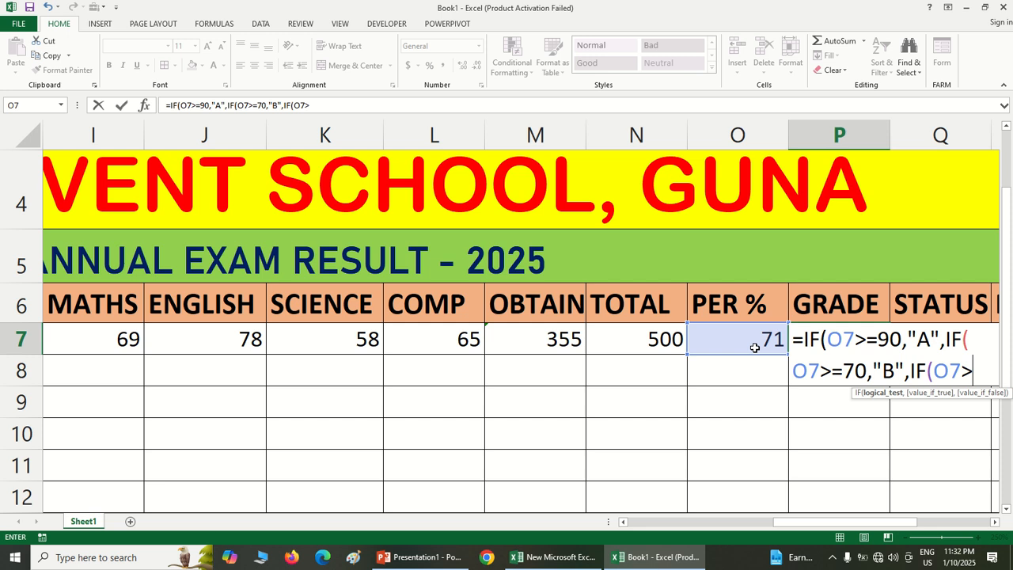
text(=)
text(50)
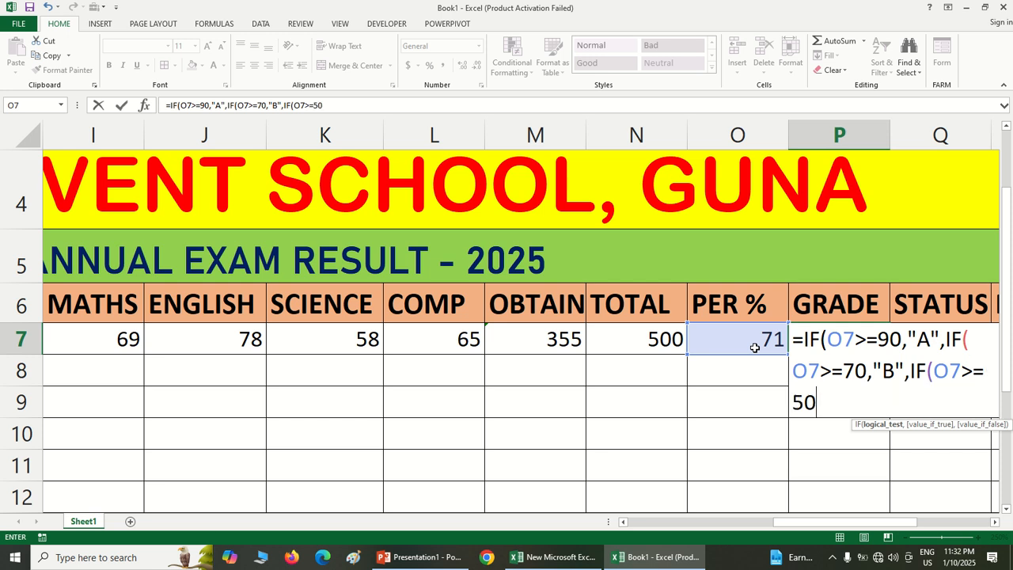
text(,"C")
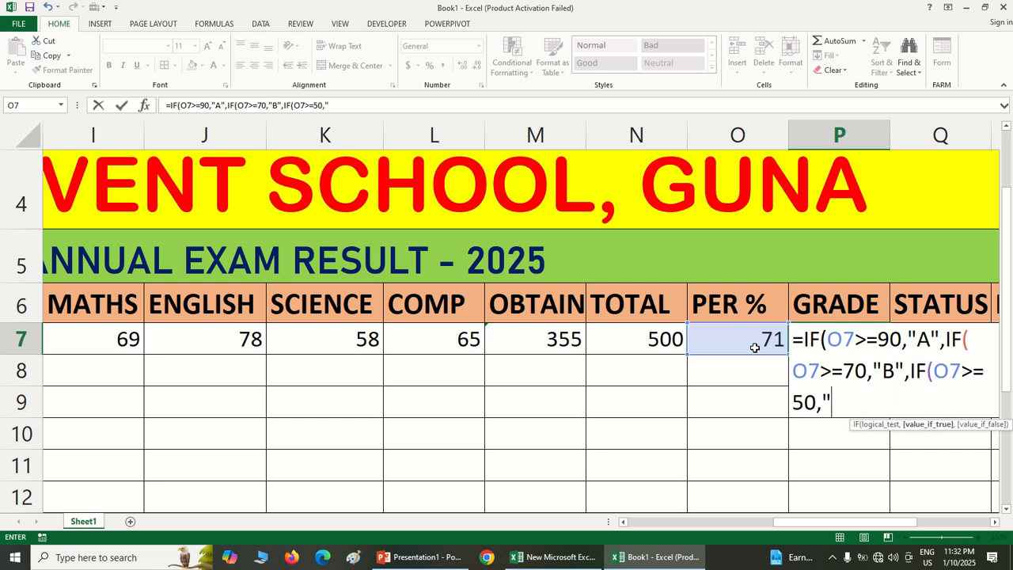
text(,IF()
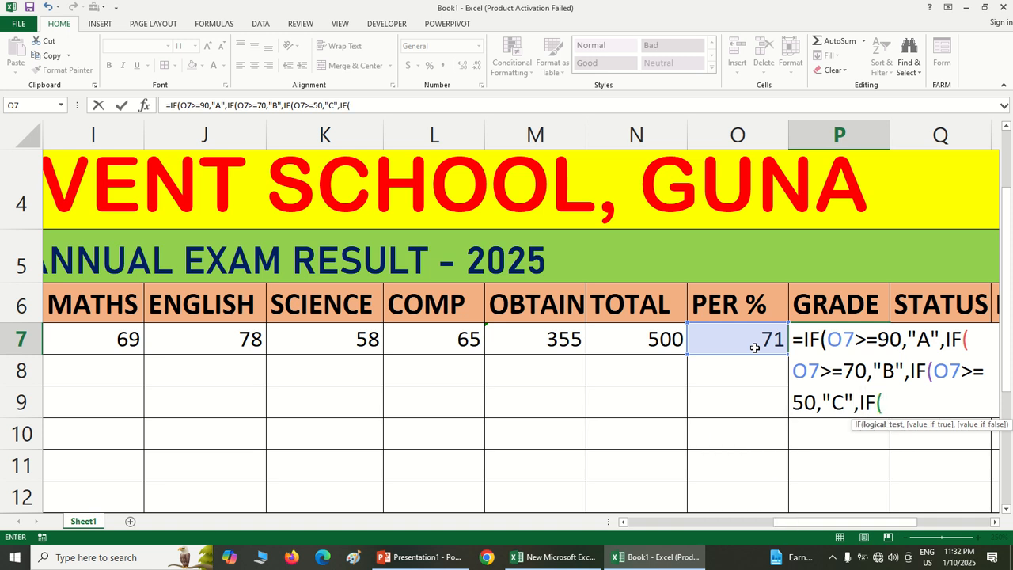
Add the last condition IF(O7<50,"FAIL") to the P7 grade formula, close all nested parentheses and commit it
click(754, 348)
text(<)
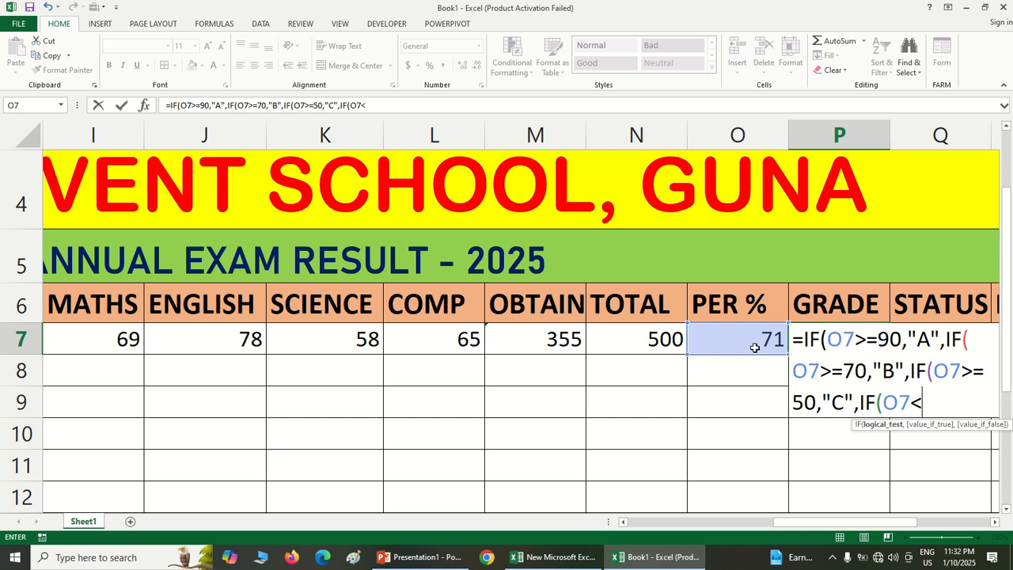
text(50)
text(,"FA)
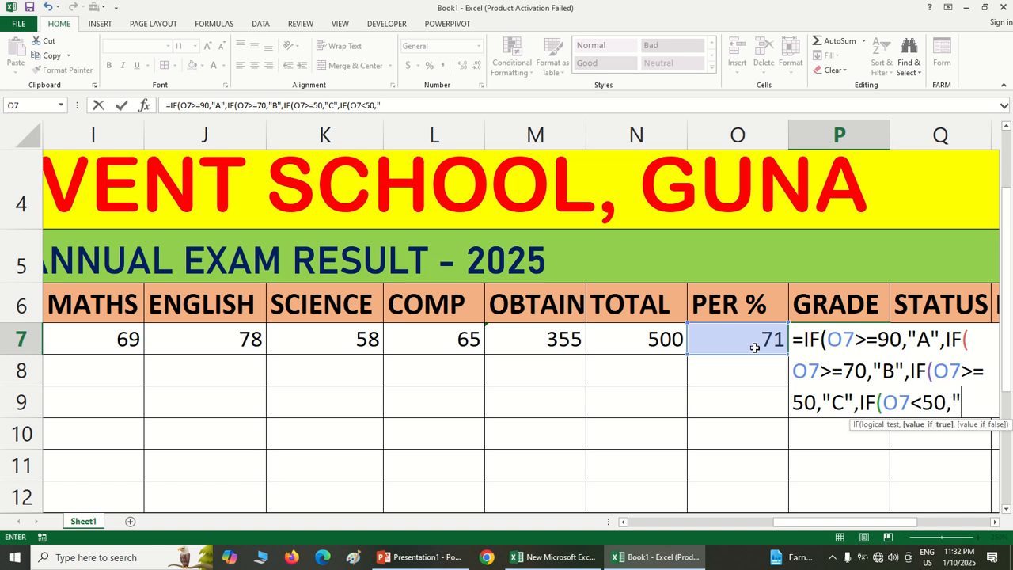
text(IL")
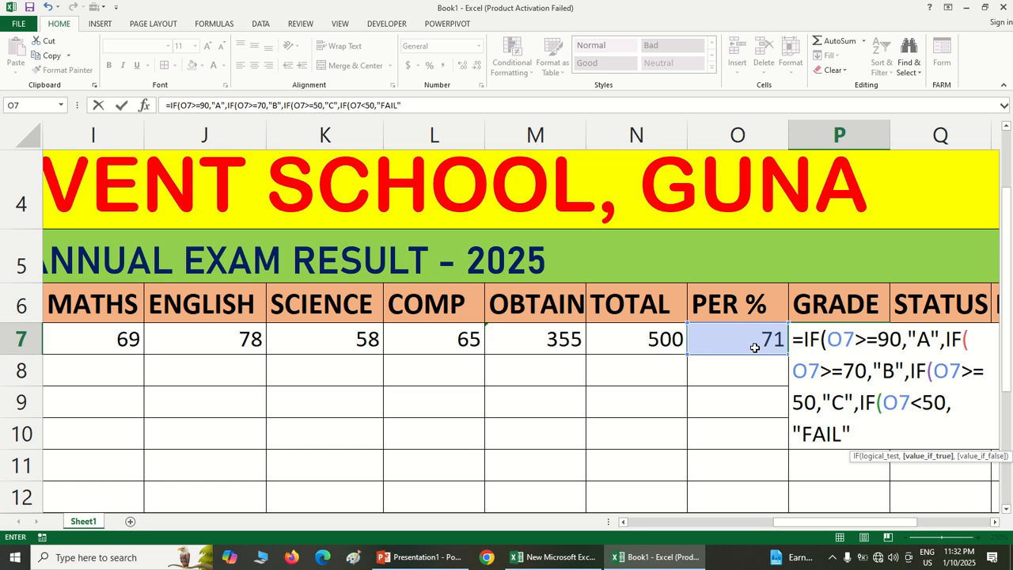
text())))))
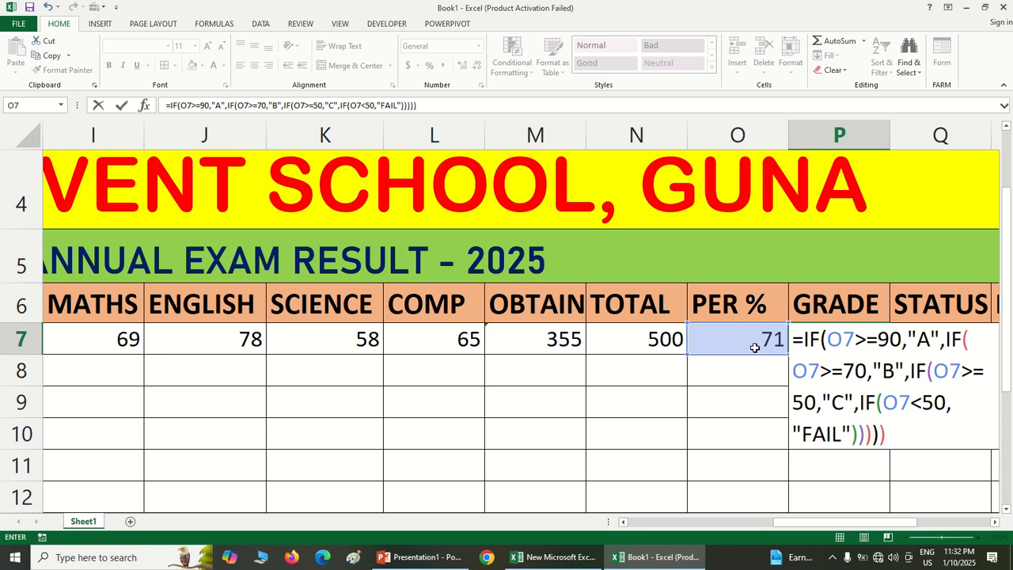
key(Return)
key(Return)
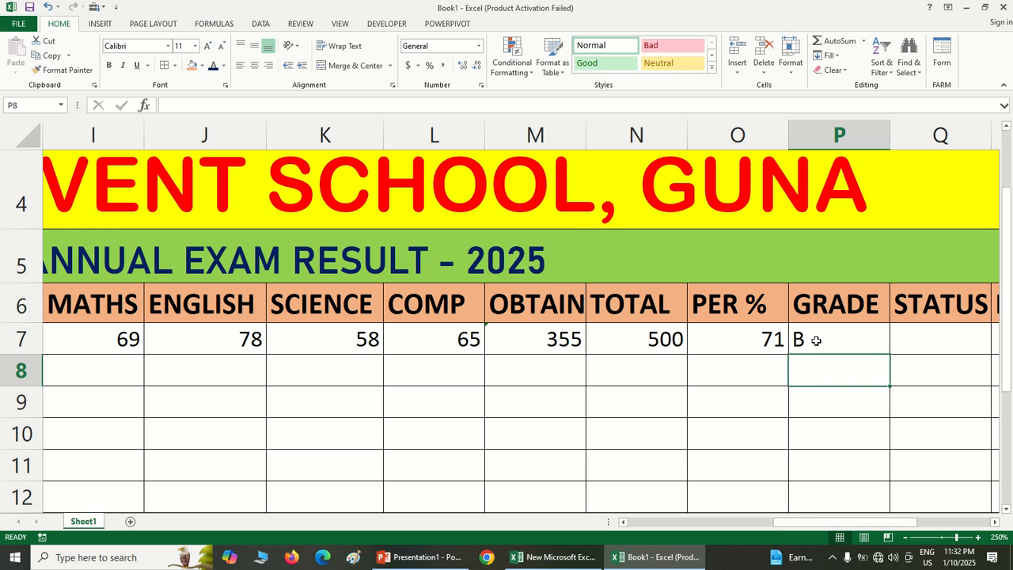
Look over the first student's row, from the subject marks and GRADE across to STATUS, RANK, REMARK and CONTACT
click(906, 346)
key(Right)
key(Right)
key(Right)
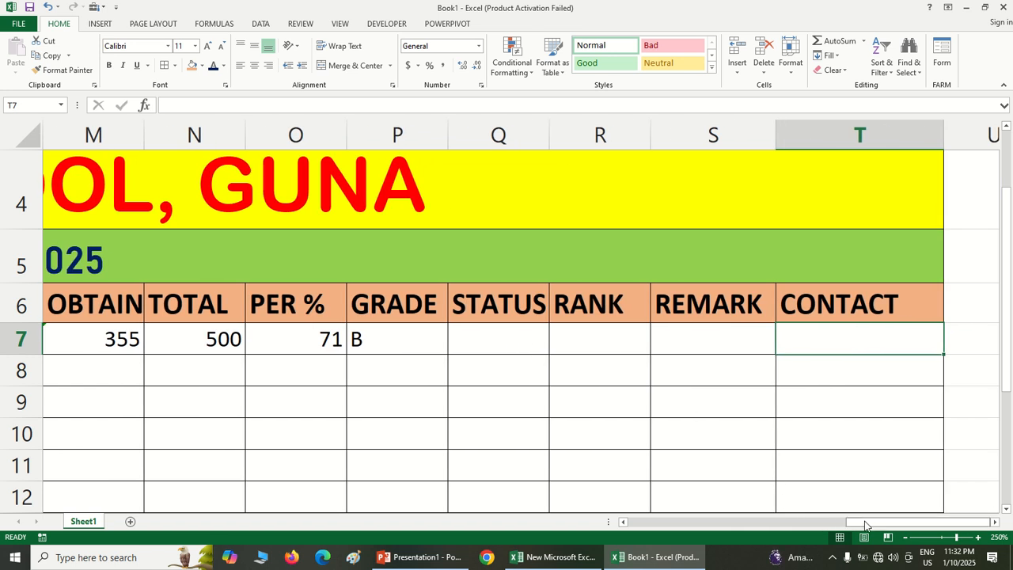
drag(867, 524, 813, 546)
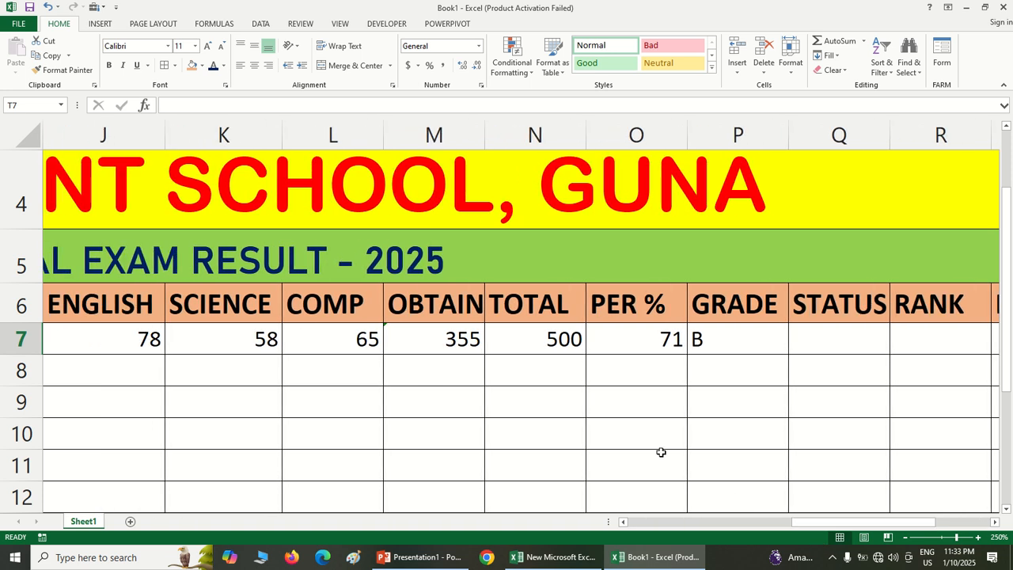
scroll(661, 451, down, 1)
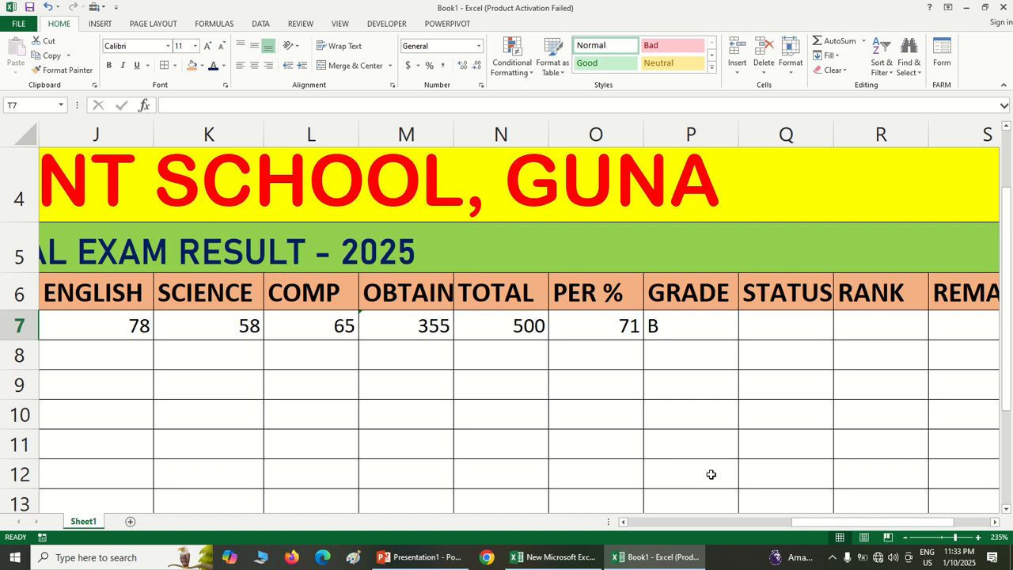
drag(788, 526, 789, 529)
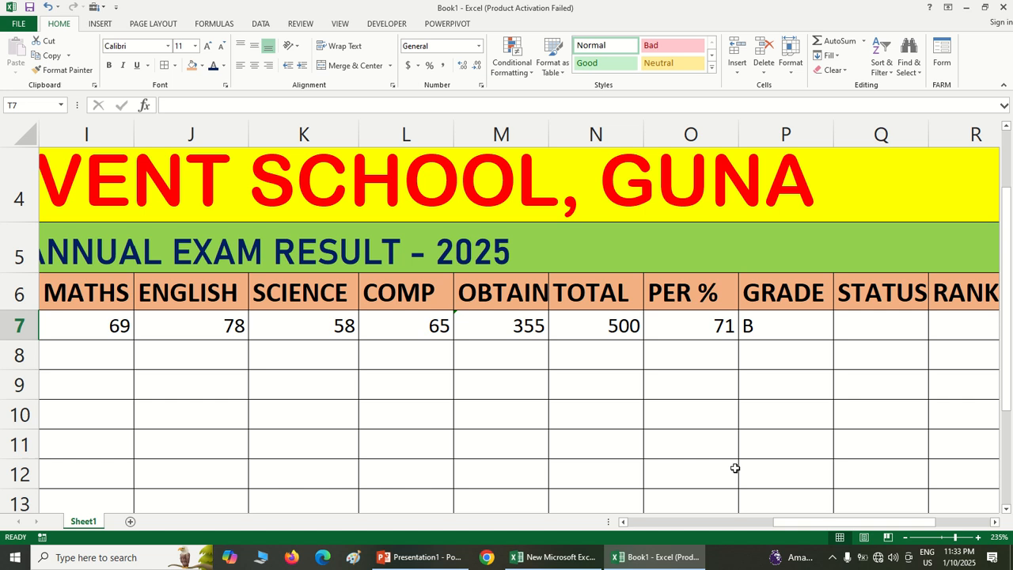
scroll(734, 468, down, 1)
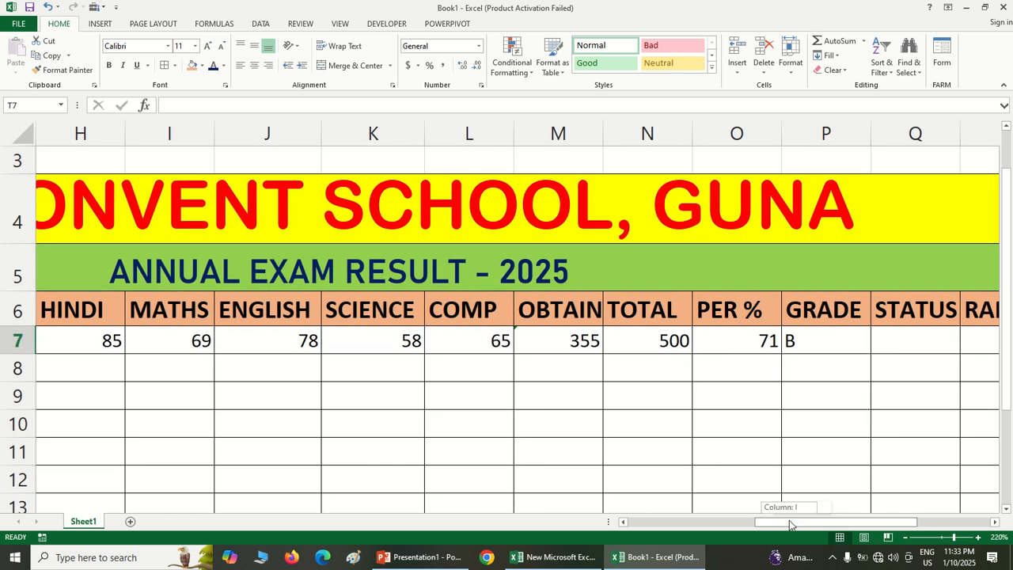
Start the STATUS formula in Q7 with IF(AND( and the first condition H7>=50 for the Hindi mark
click(898, 346)
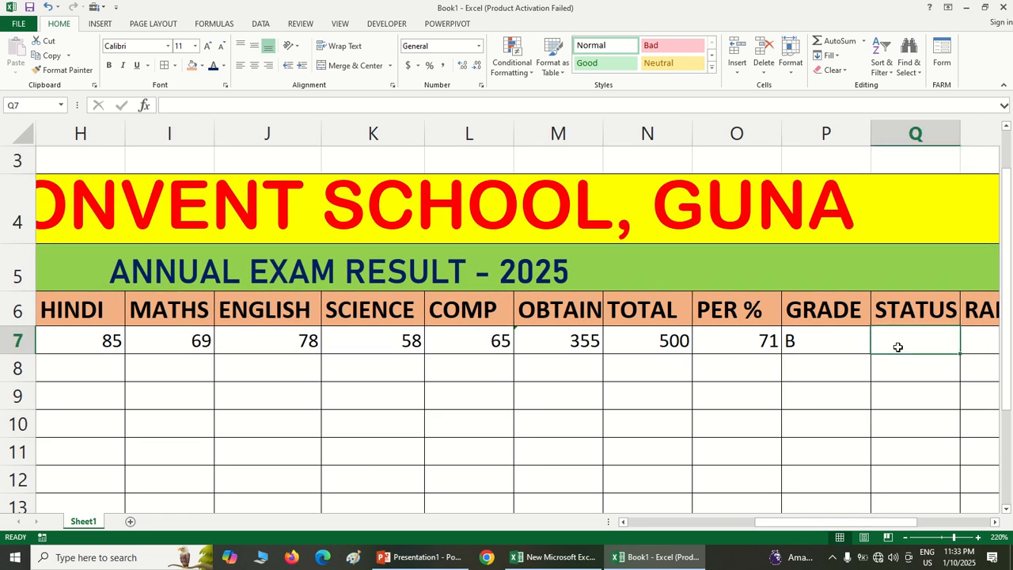
text(=)
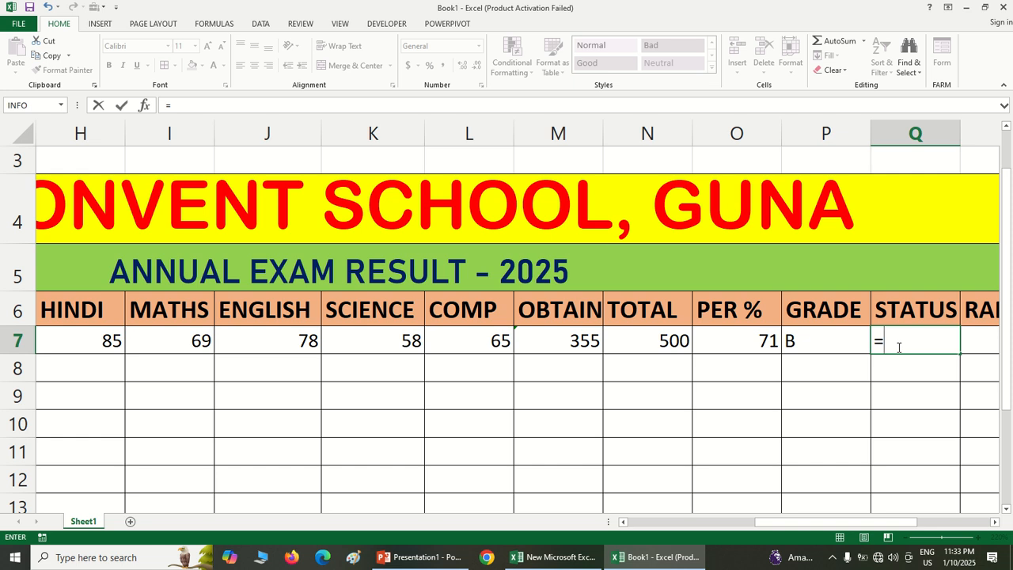
text(IF()
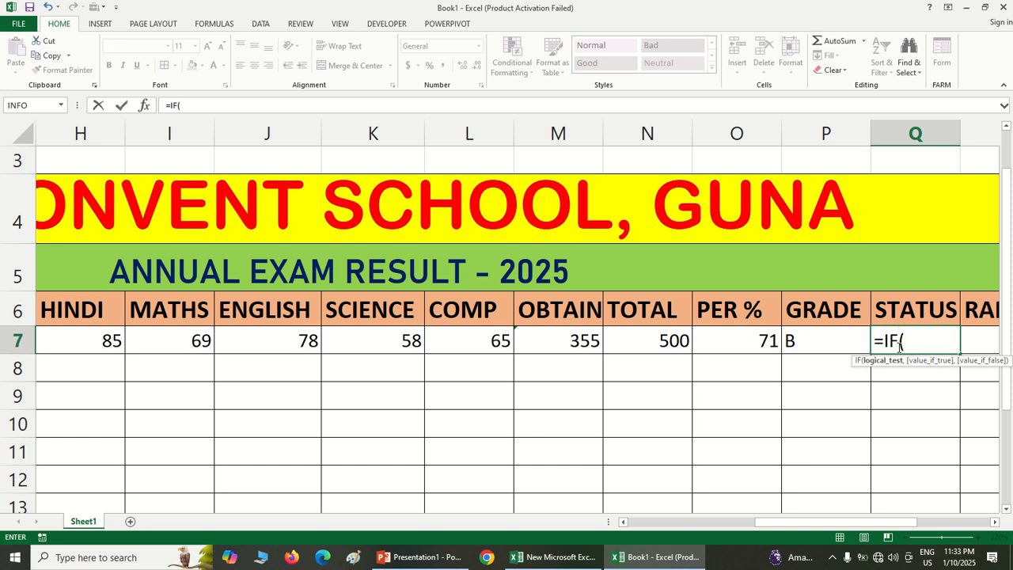
text(AND()
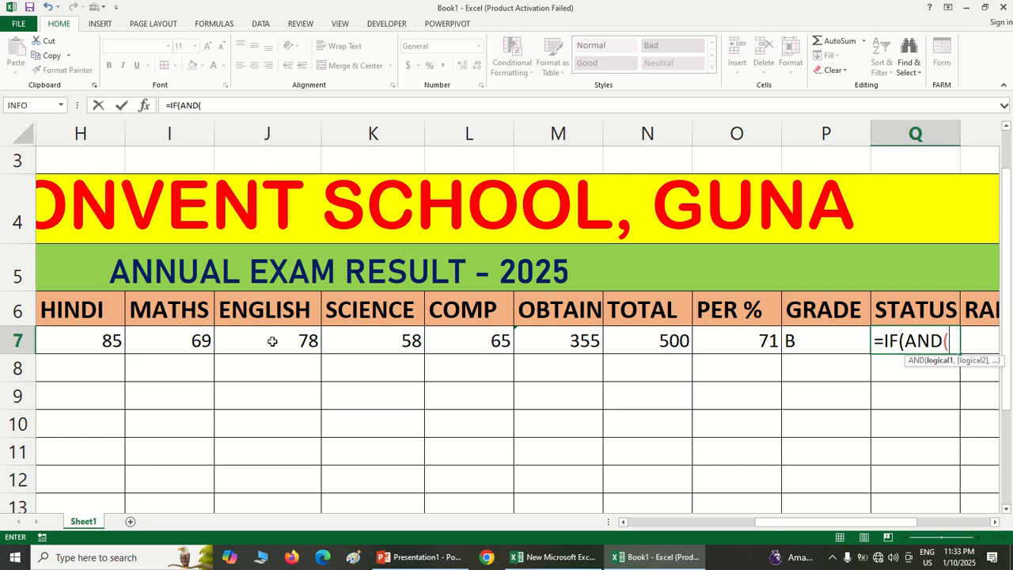
click(98, 340)
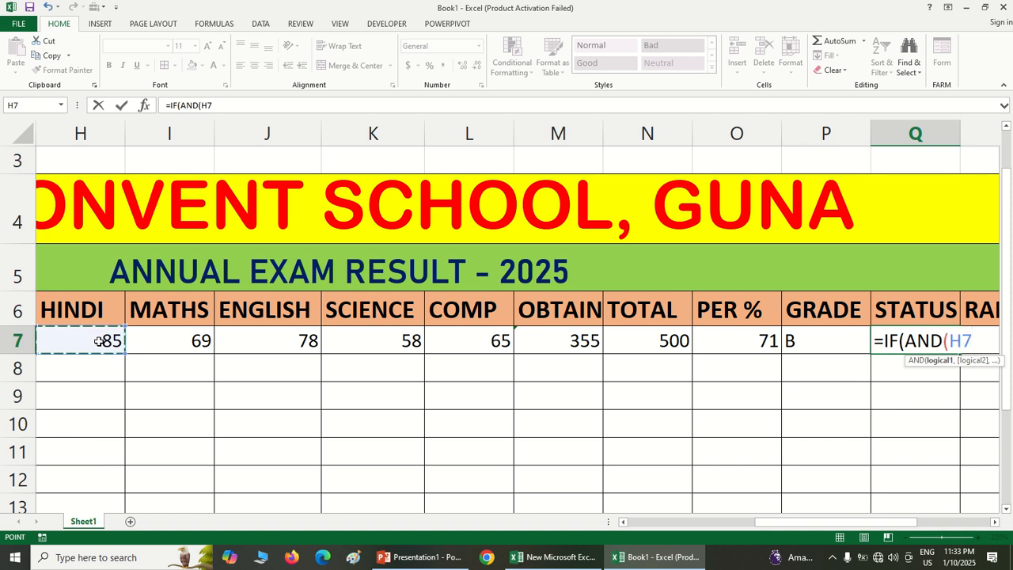
text(>=50)
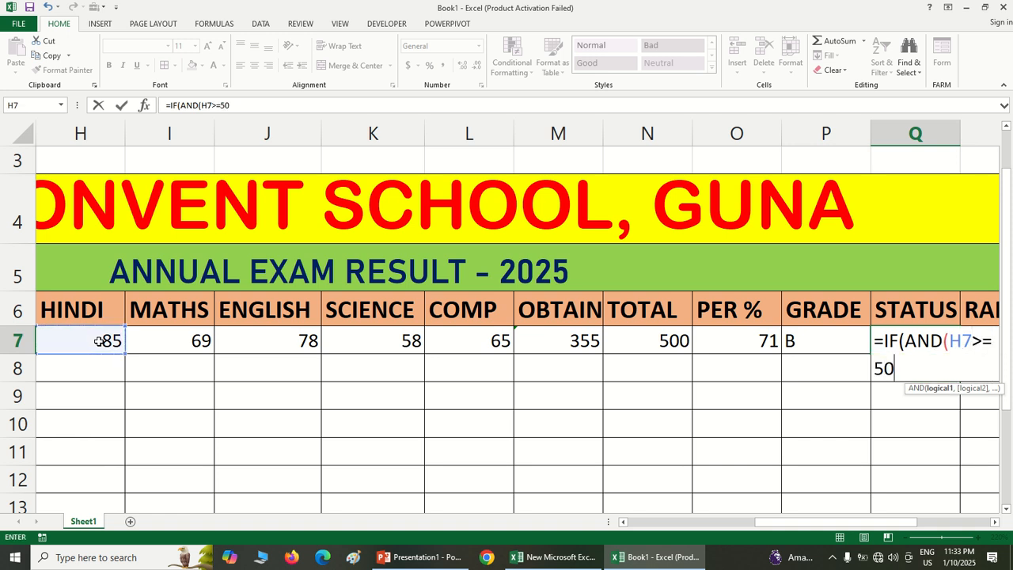
text(,)
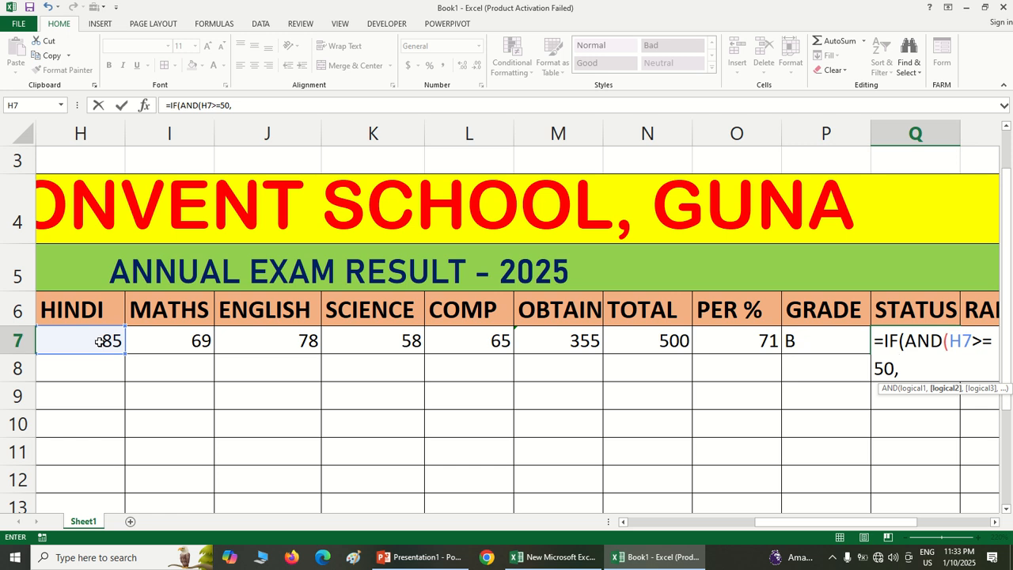
Add the conditions I7>=50 and J7>=50 for Maths and English to the AND test in Q7
click(167, 346)
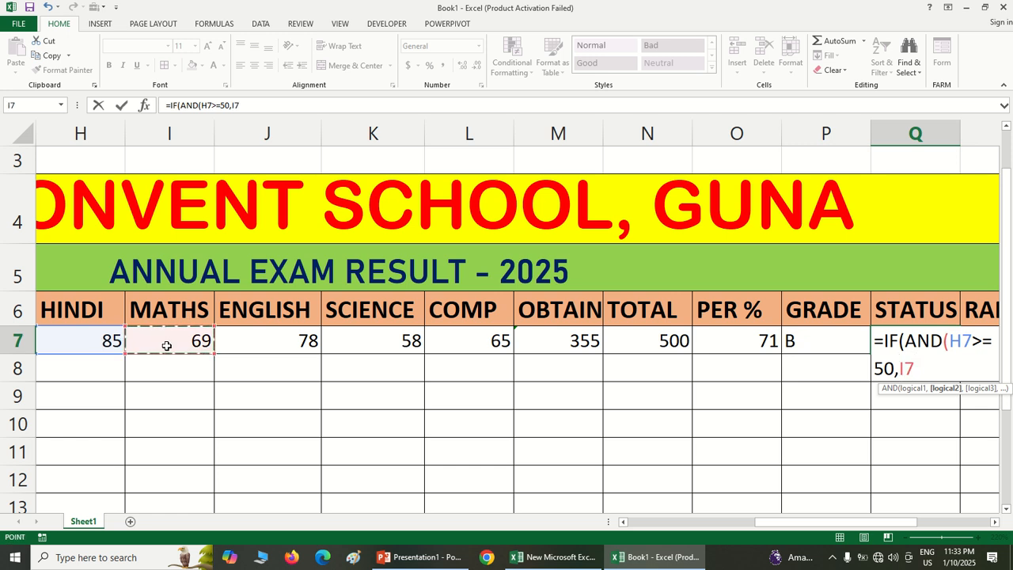
text(>=50)
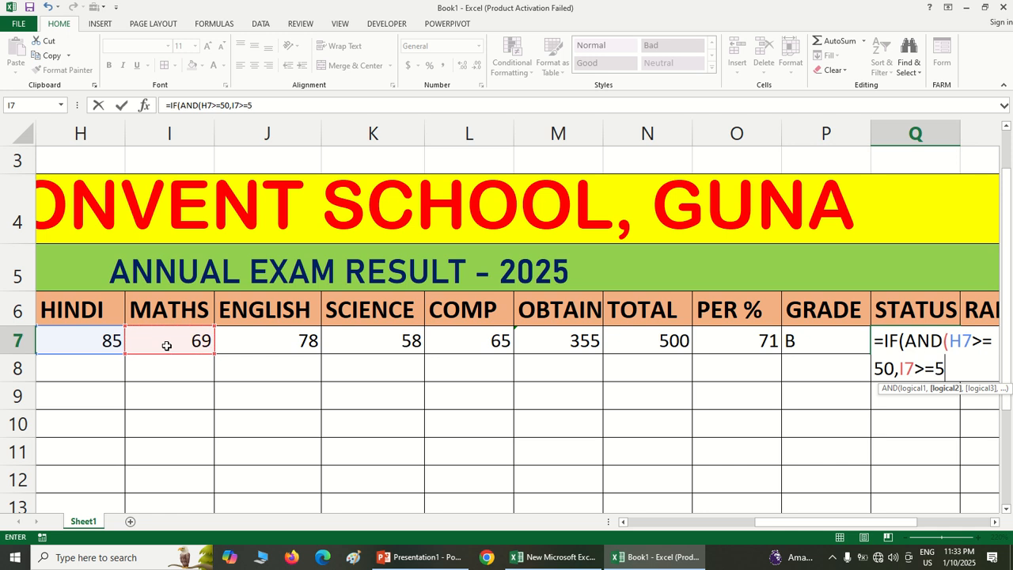
text(,)
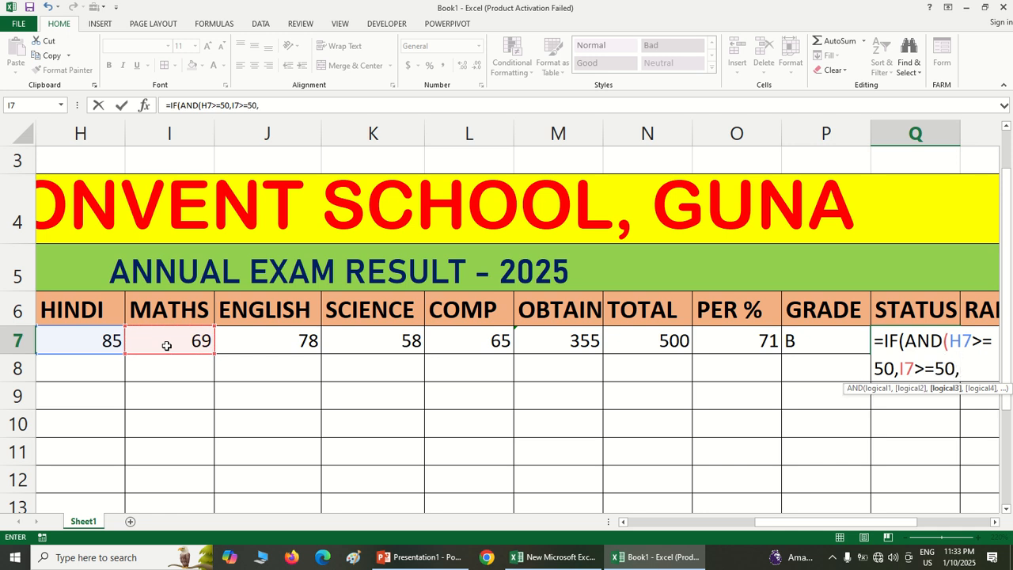
click(261, 341)
text(>=)
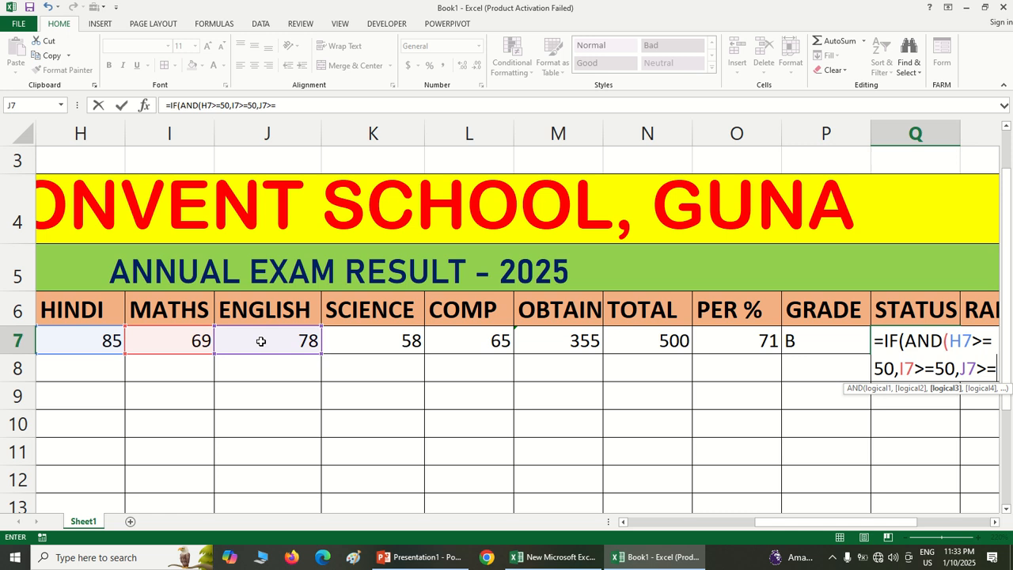
text(50,)
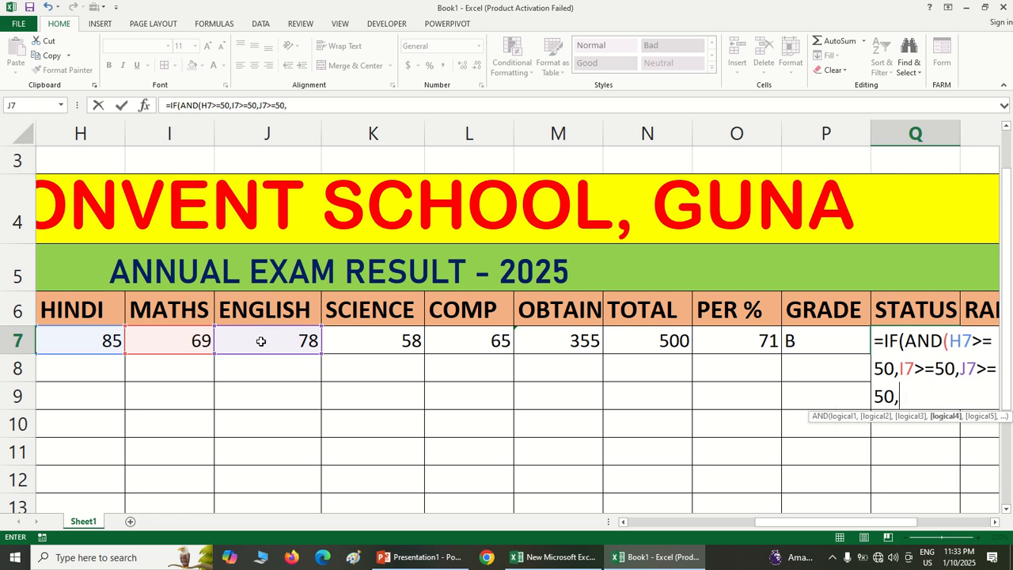
Add the conditions K7>=50 and L7>=50 for Science and Comp, and close the AND test in Q7
click(341, 346)
text(>)
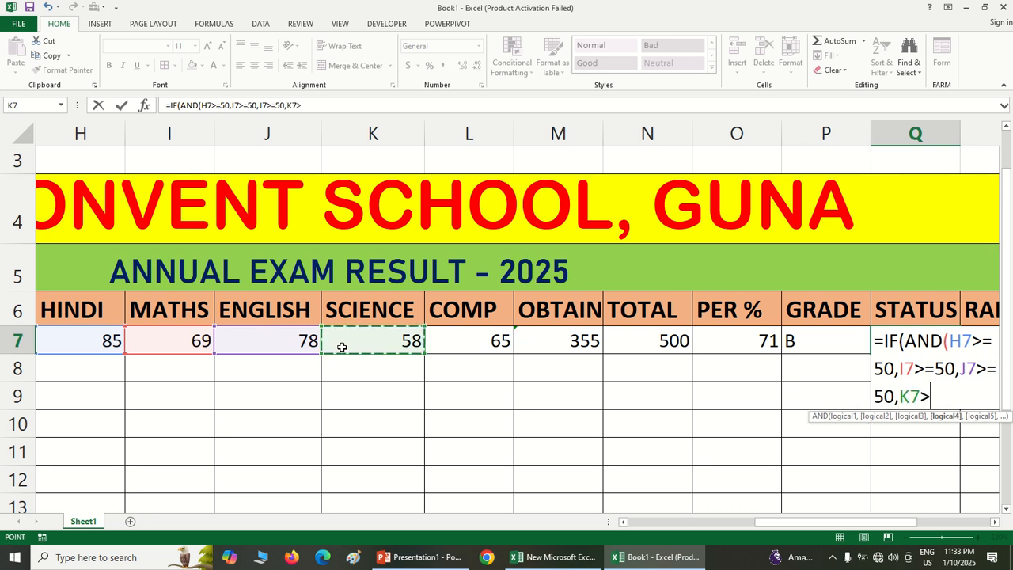
text(=50,)
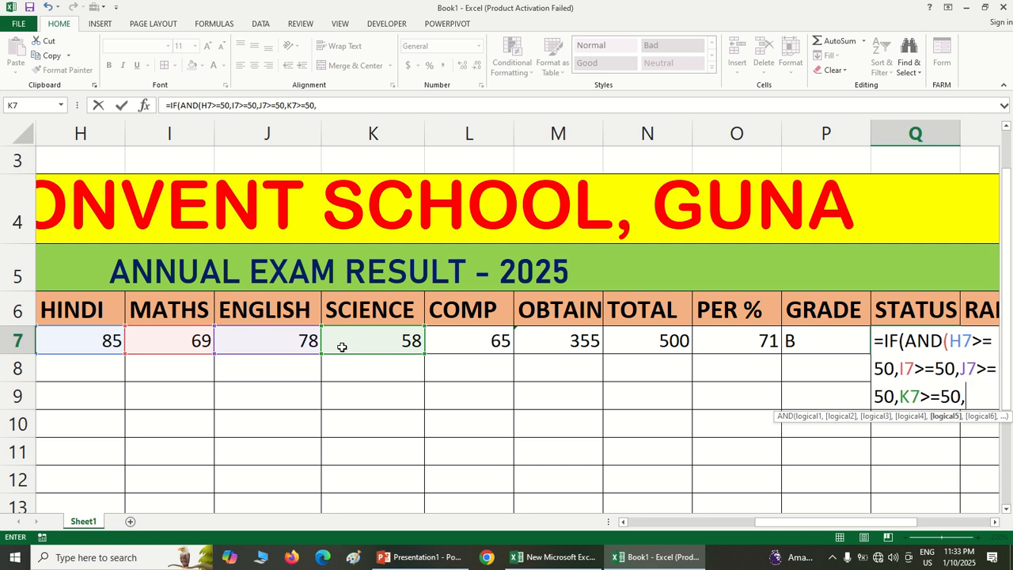
click(463, 334)
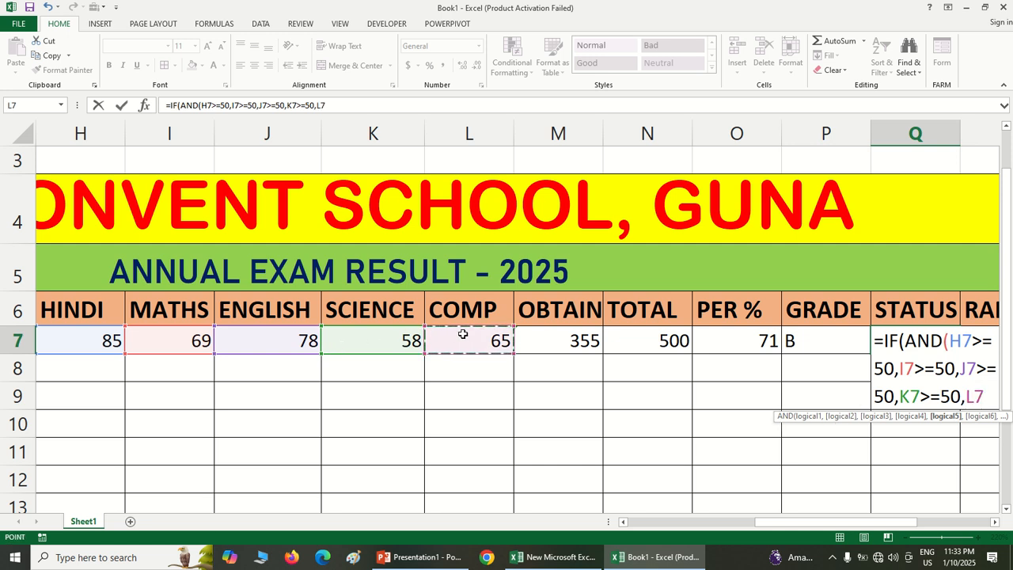
text(>=50)
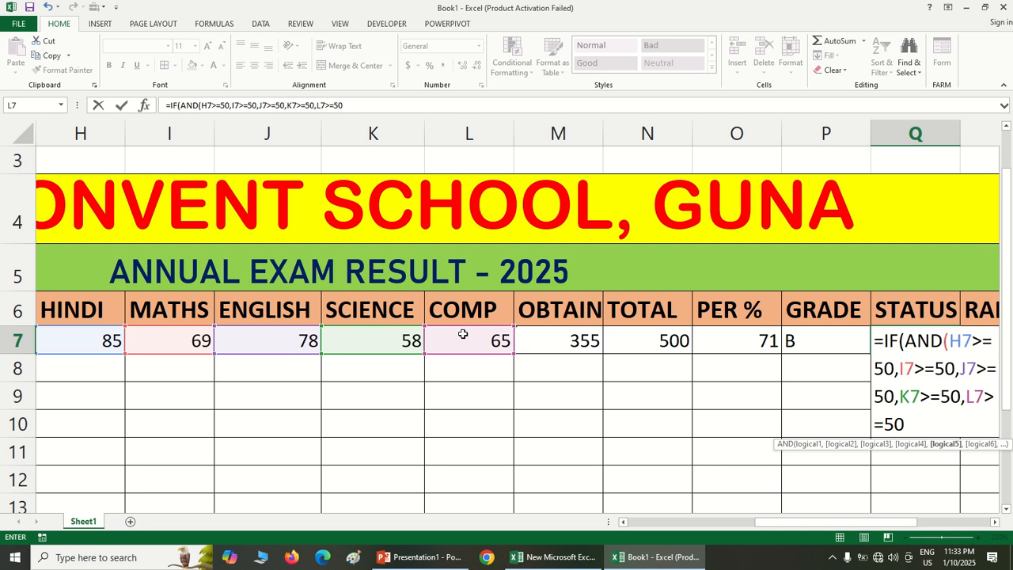
text())
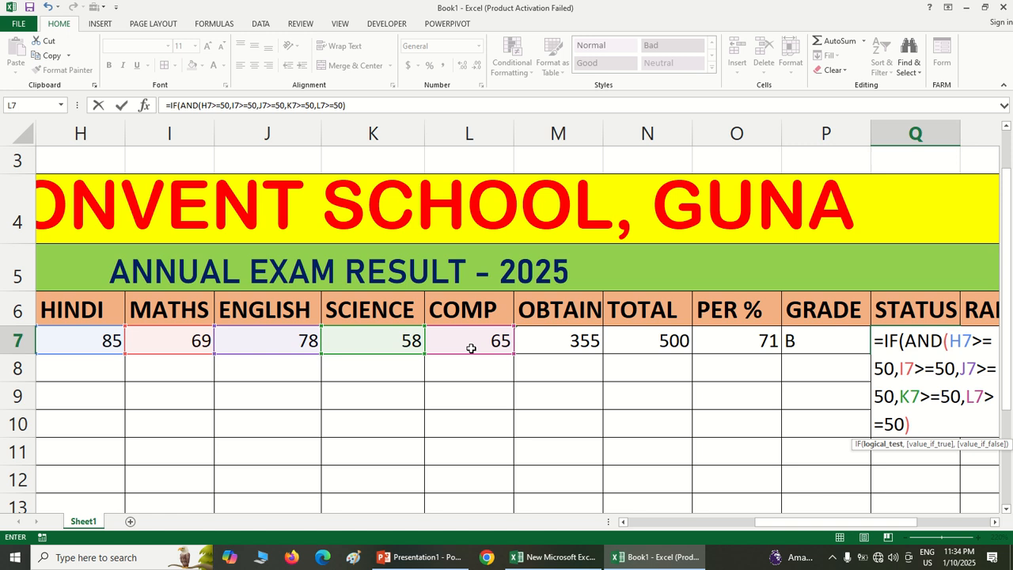
Finish the Q7 formula with "PASS" as the value if true and "FAIL" as the value if false, and commit it
text(,")
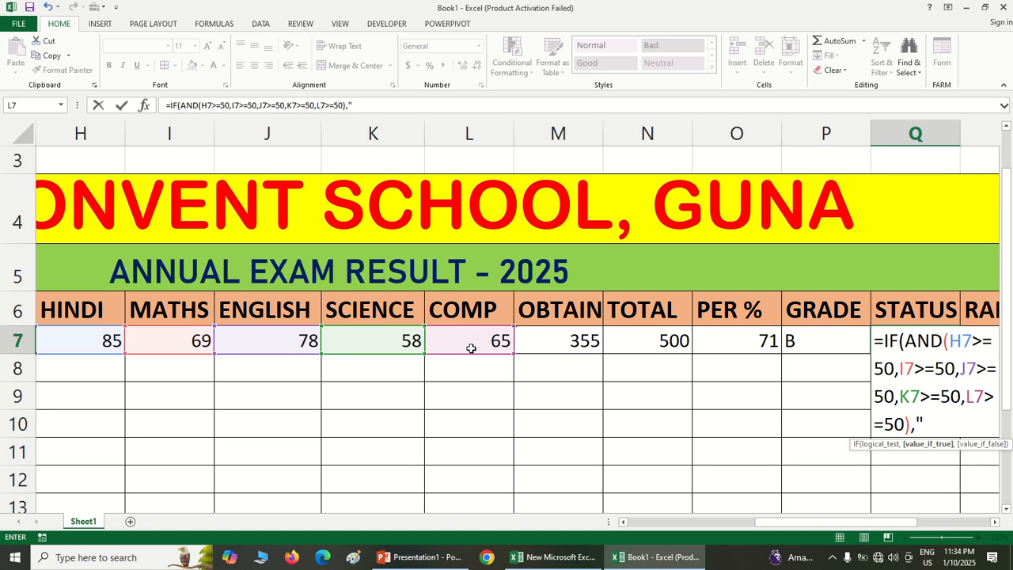
text(PASS",)
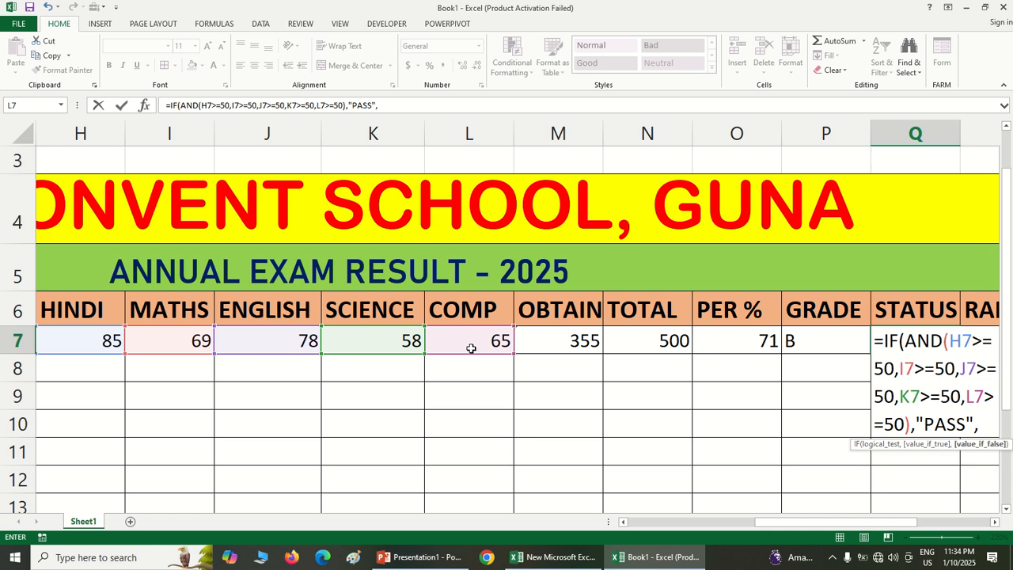
text("FAIL")
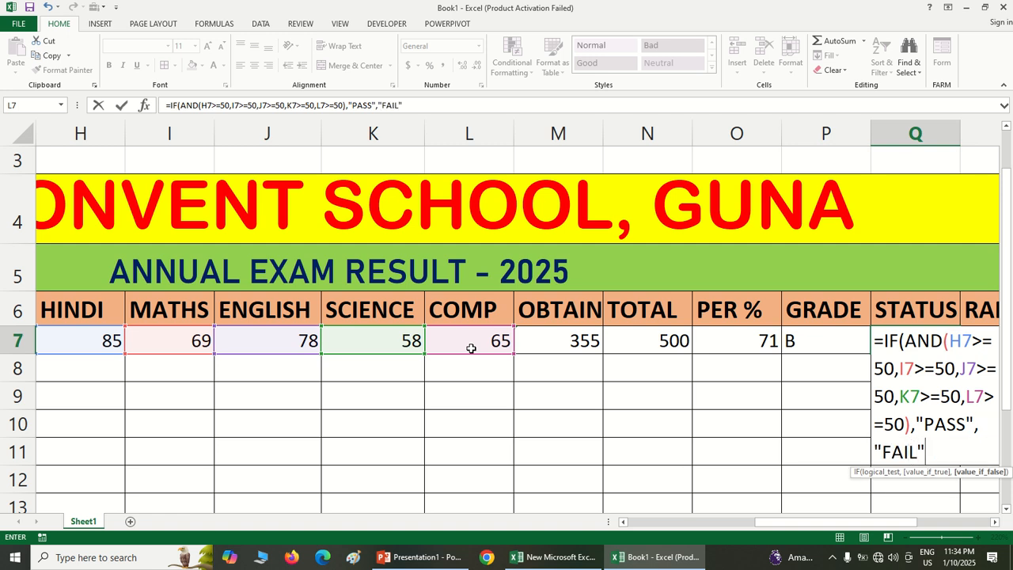
text())
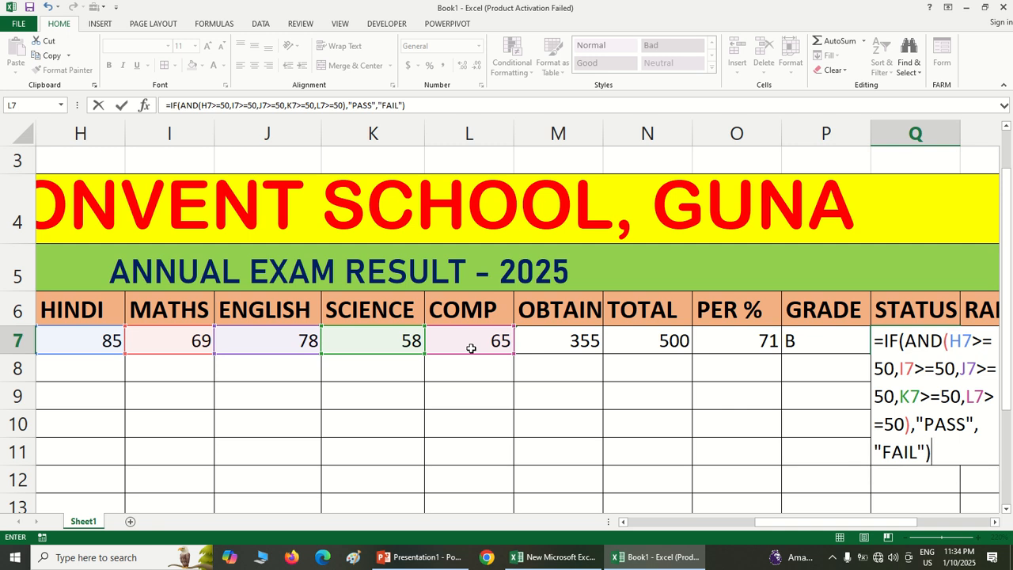
key(Return)
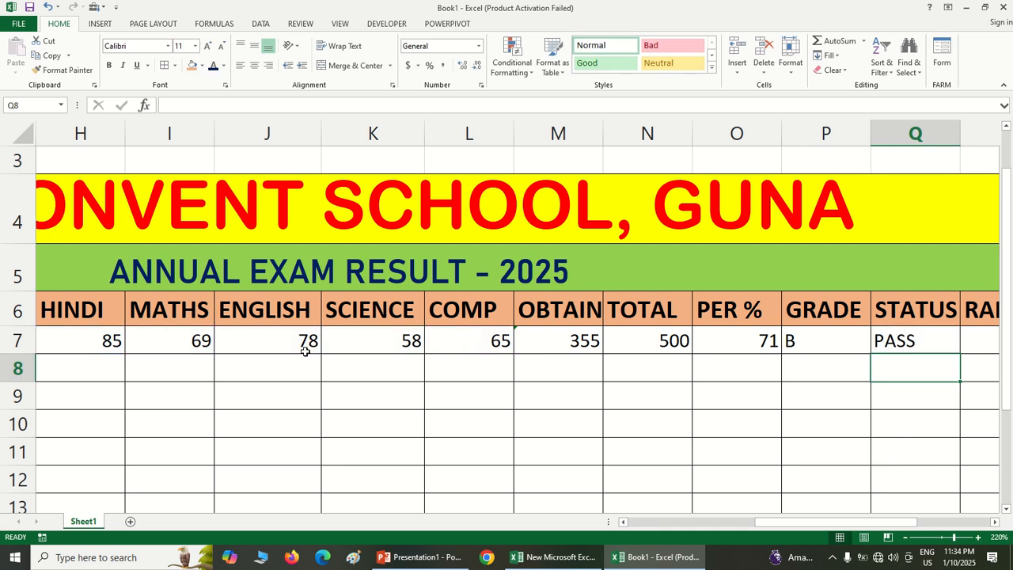
Test the STATUS formula by setting the Science mark in K7 to 48, and undo that change
click(372, 342)
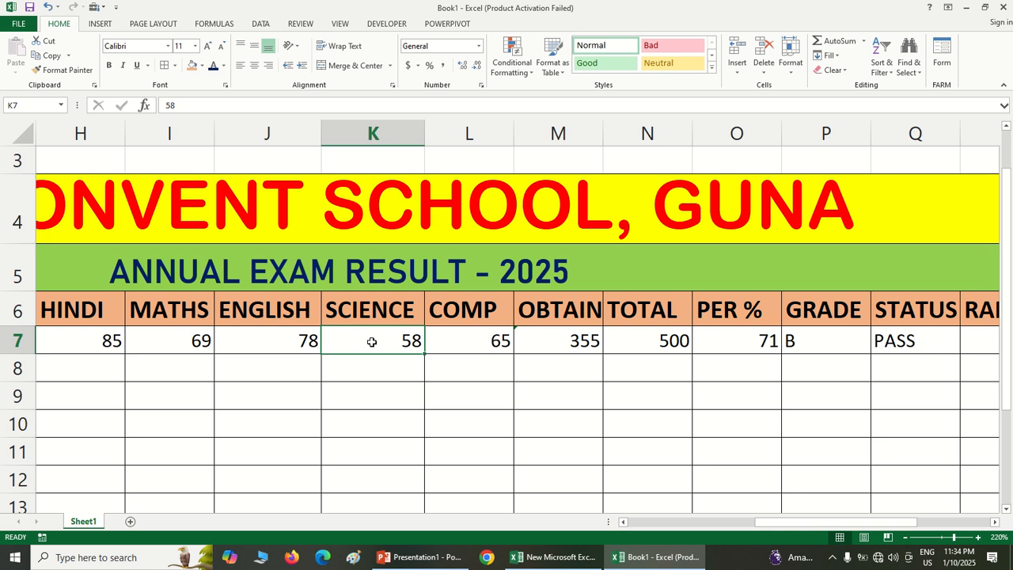
text(48)
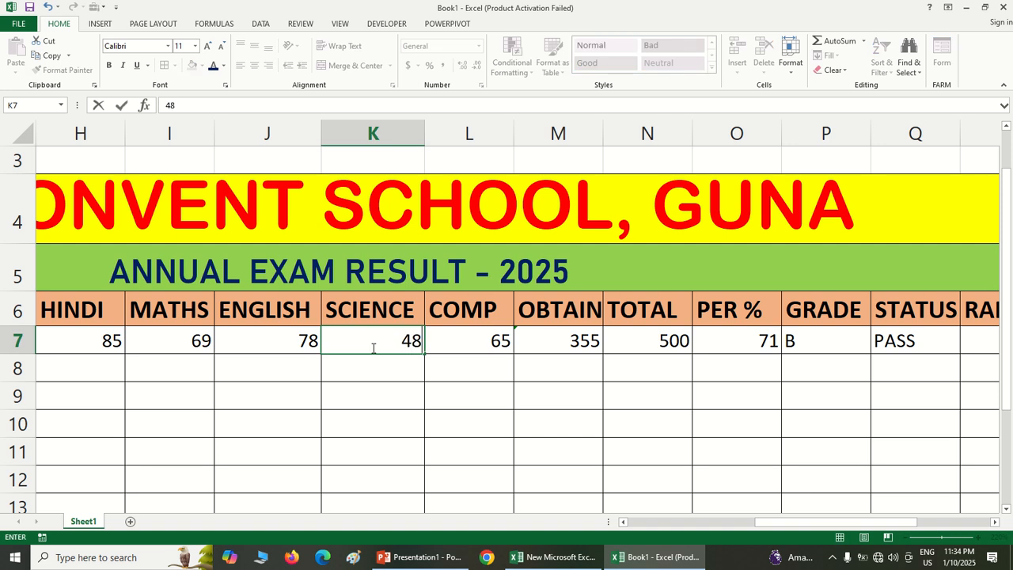
click(386, 389)
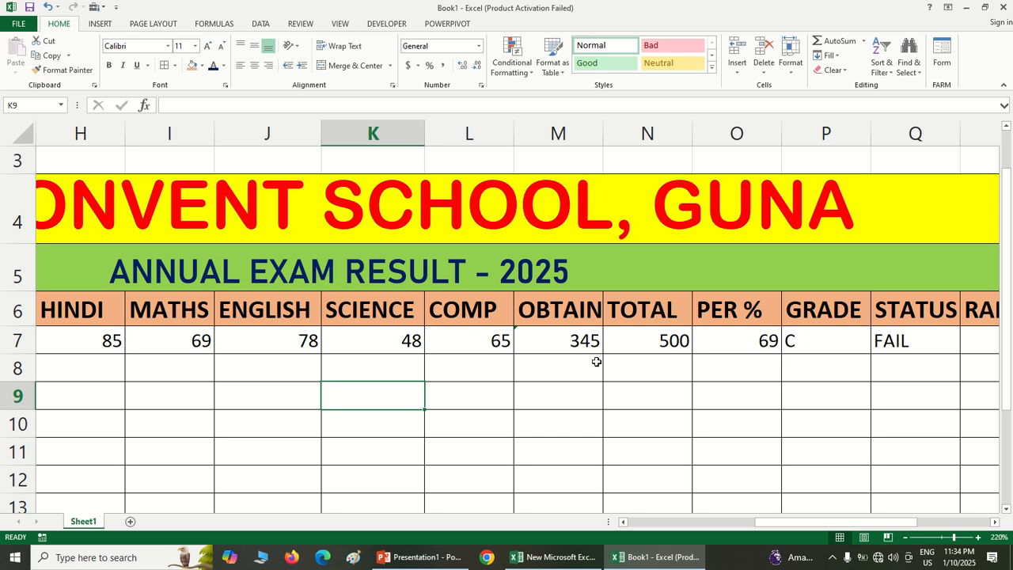
key(ctrl+z)
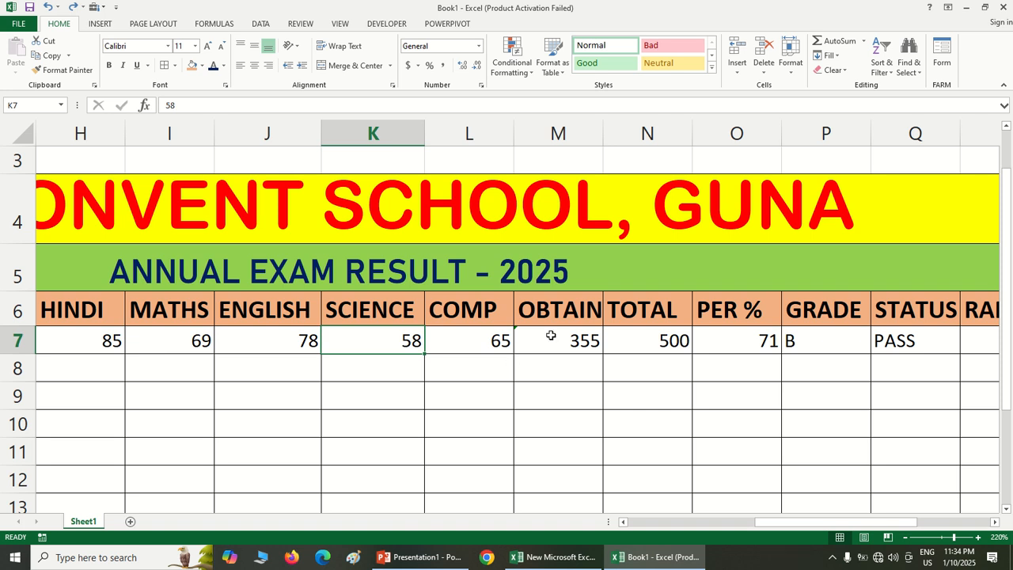
Copy the STATUS formula from Q7 down to row 12 and fill the GRADE formula from P7 down its column
click(921, 345)
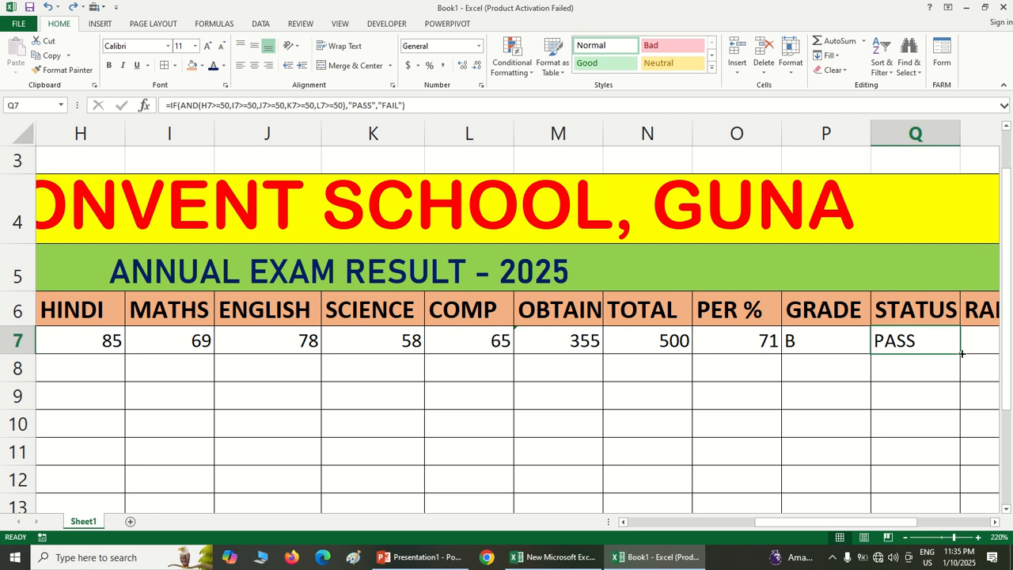
drag(961, 354, 963, 483)
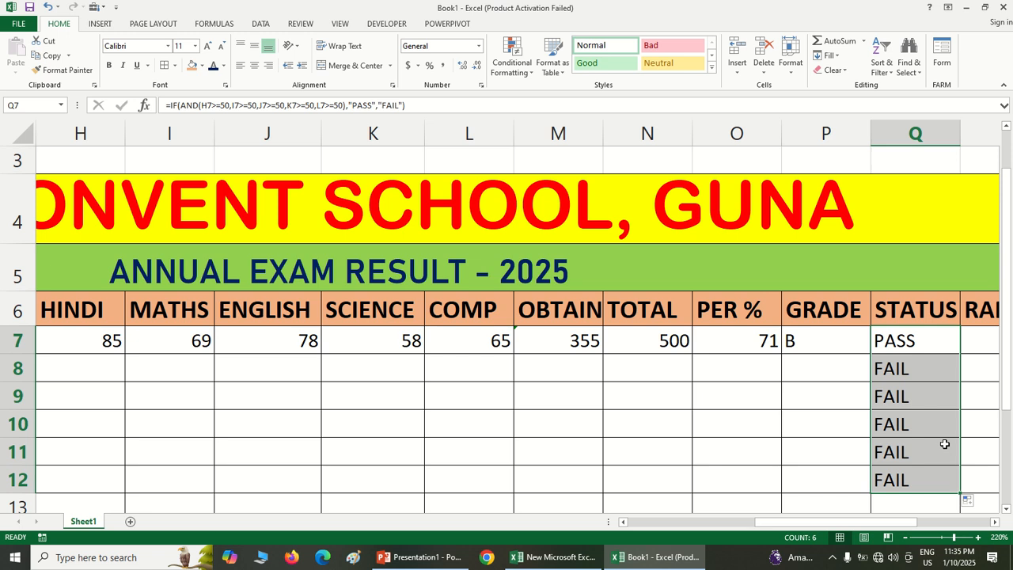
click(840, 345)
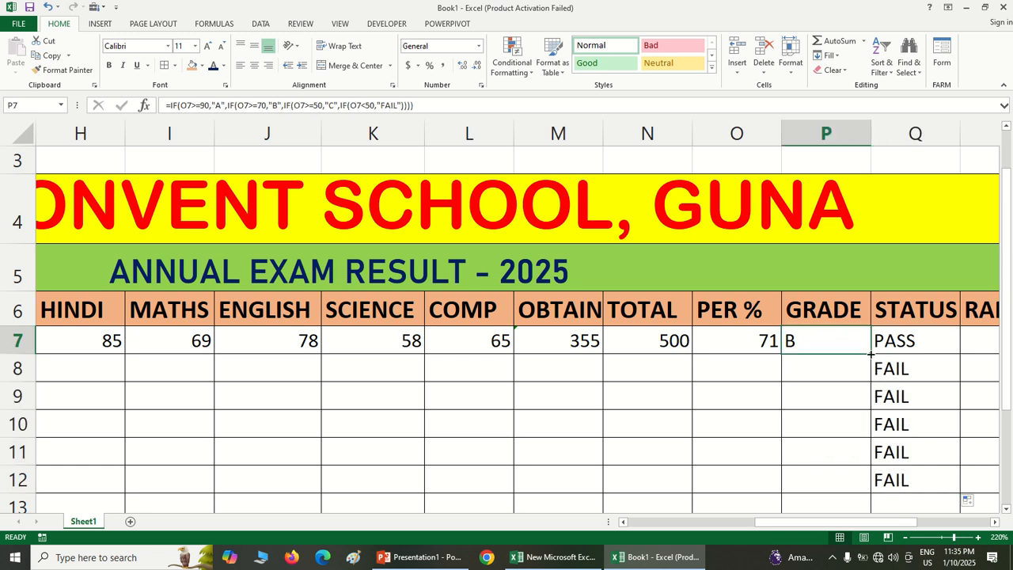
double_click(869, 354)
Fill the PER % formula from O7 and the TOTAL formula from N7 down the student rows
click(773, 340)
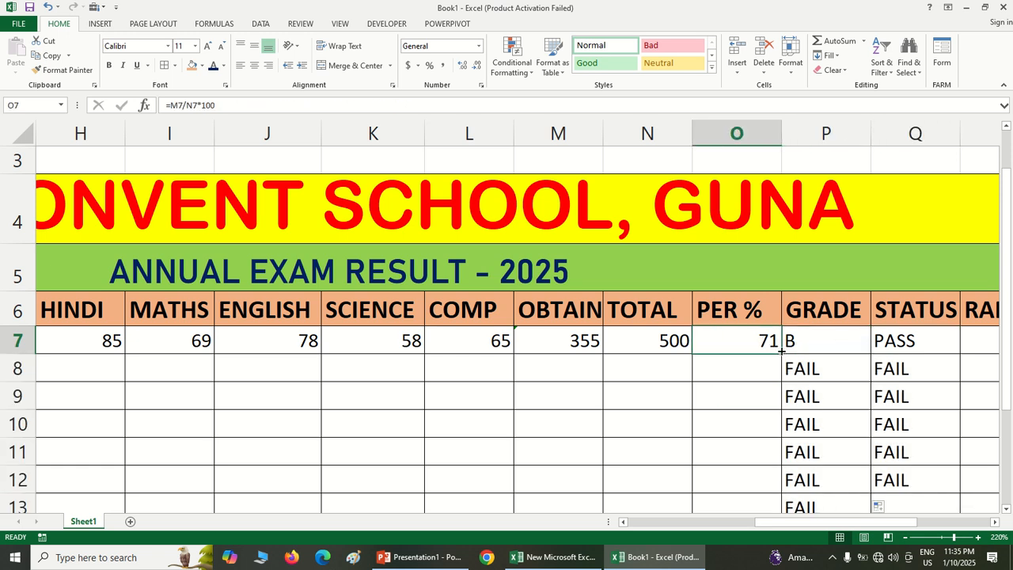
double_click(780, 354)
click(657, 349)
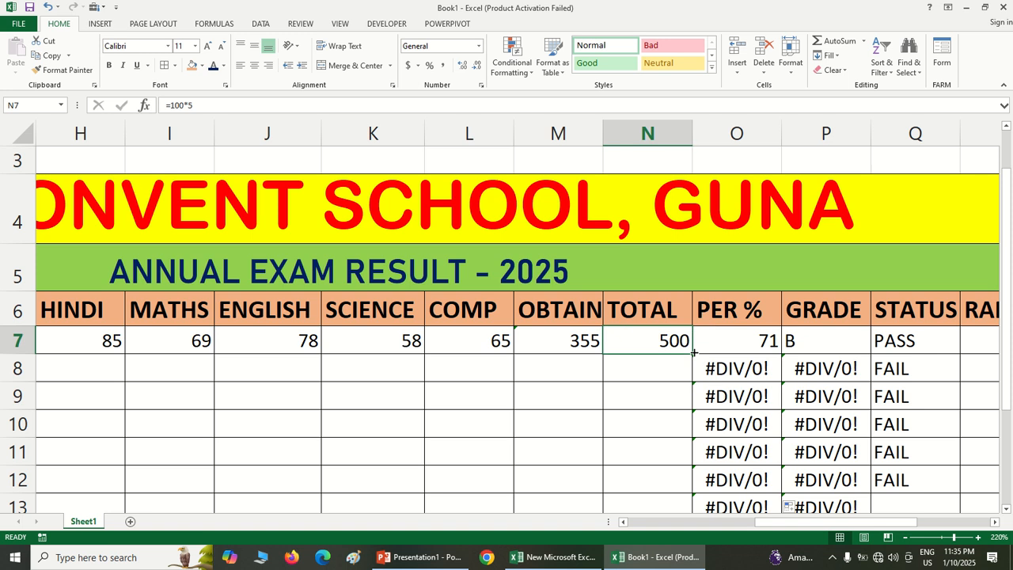
double_click(694, 353)
Fill the OBTAIN sum formula from M7 down to row 13 and extend the STATUS formula to row 13
click(592, 342)
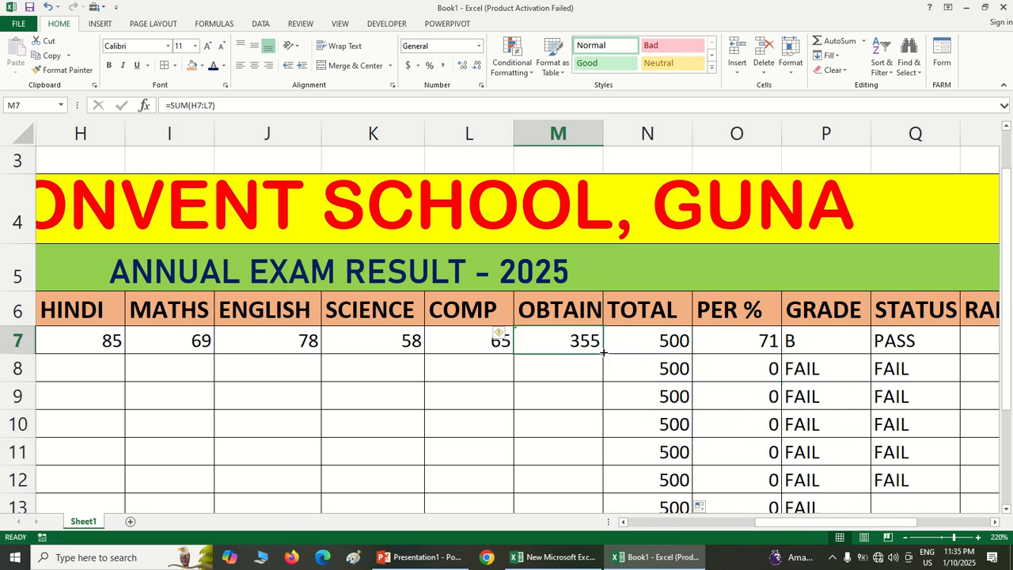
double_click(603, 353)
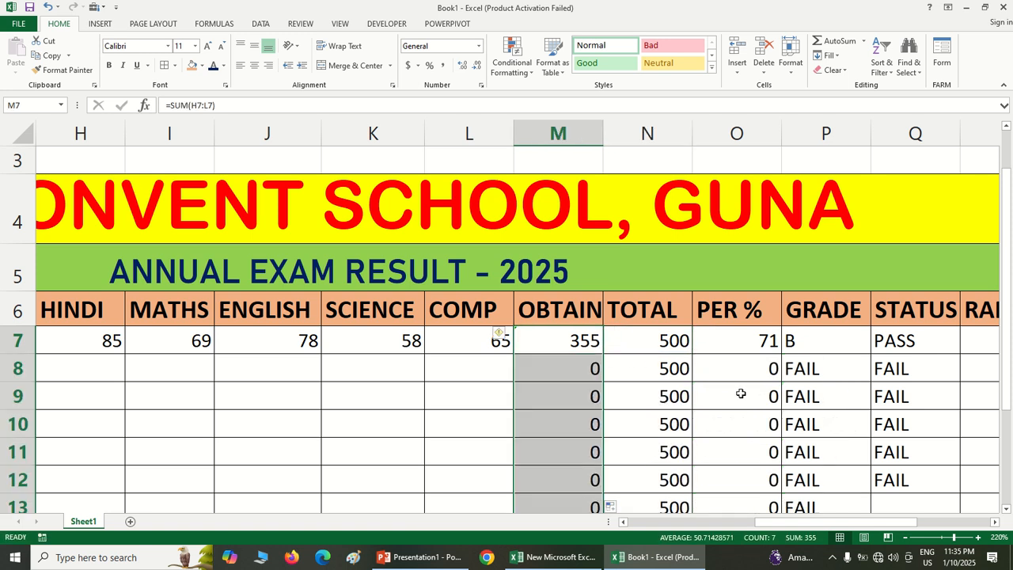
click(902, 478)
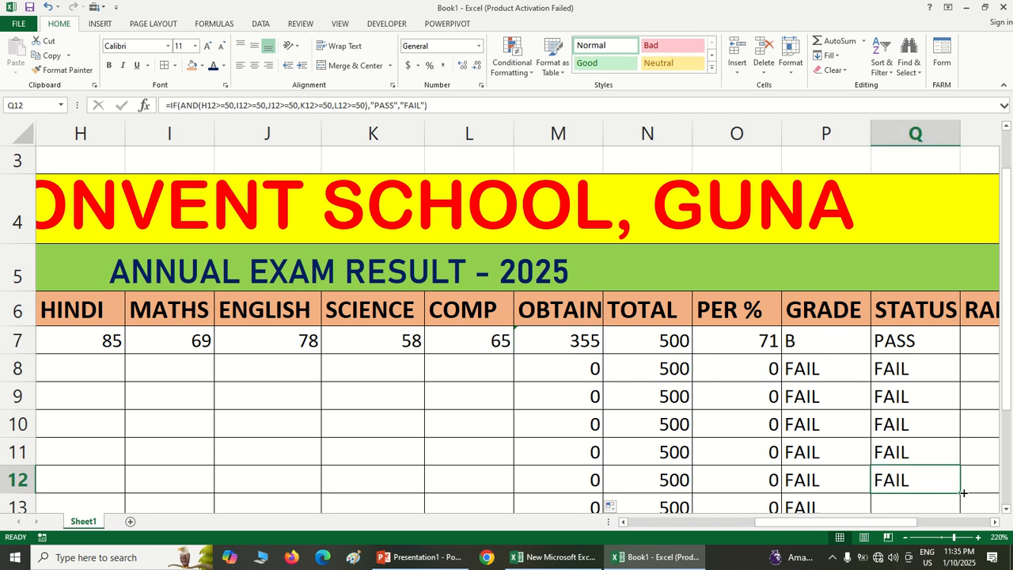
drag(963, 492, 961, 509)
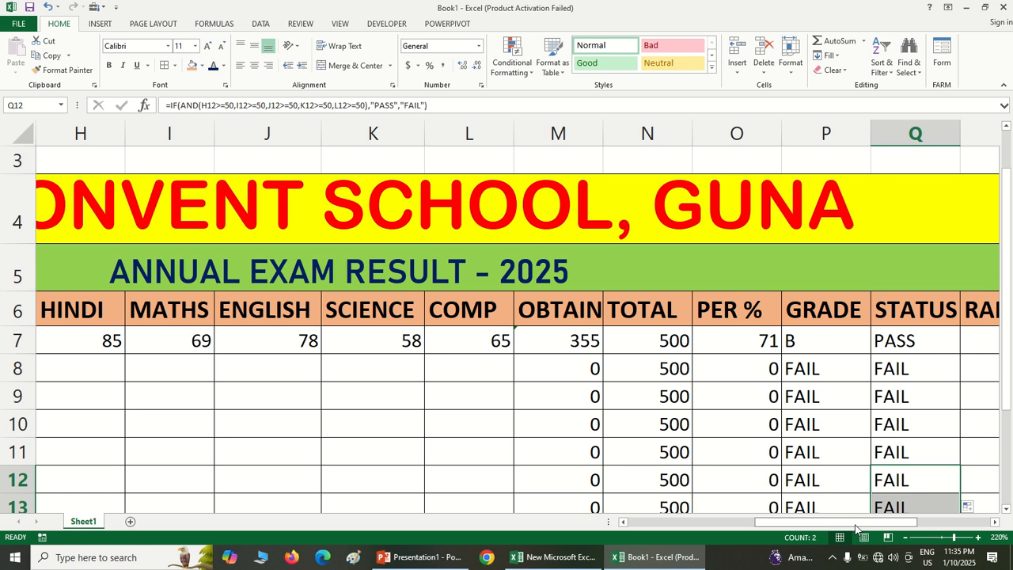
Enter the names of the second to fifth students in the NAME column, cells C8 to C11
drag(855, 529, 725, 544)
click(255, 371)
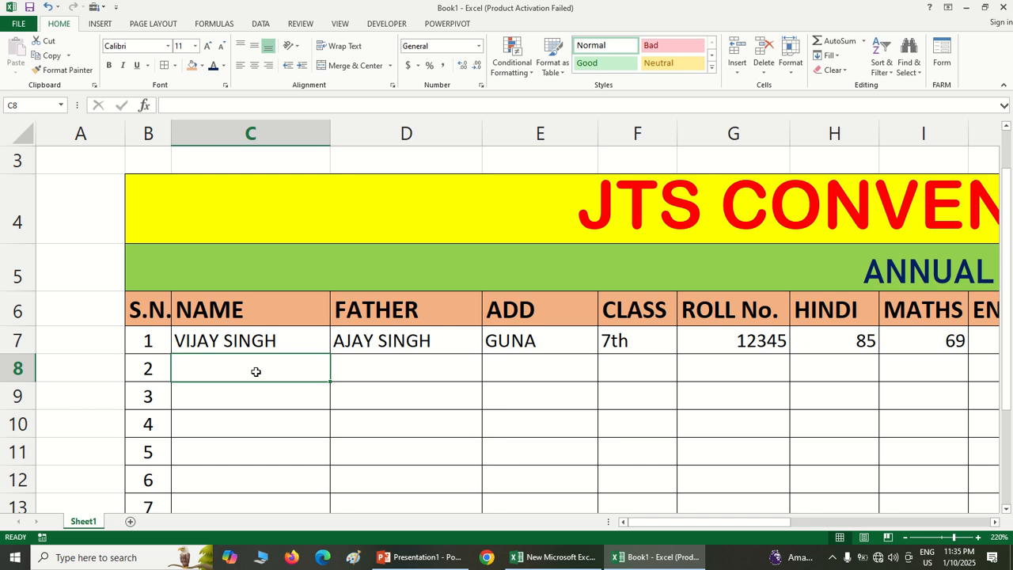
text(MOHAN)
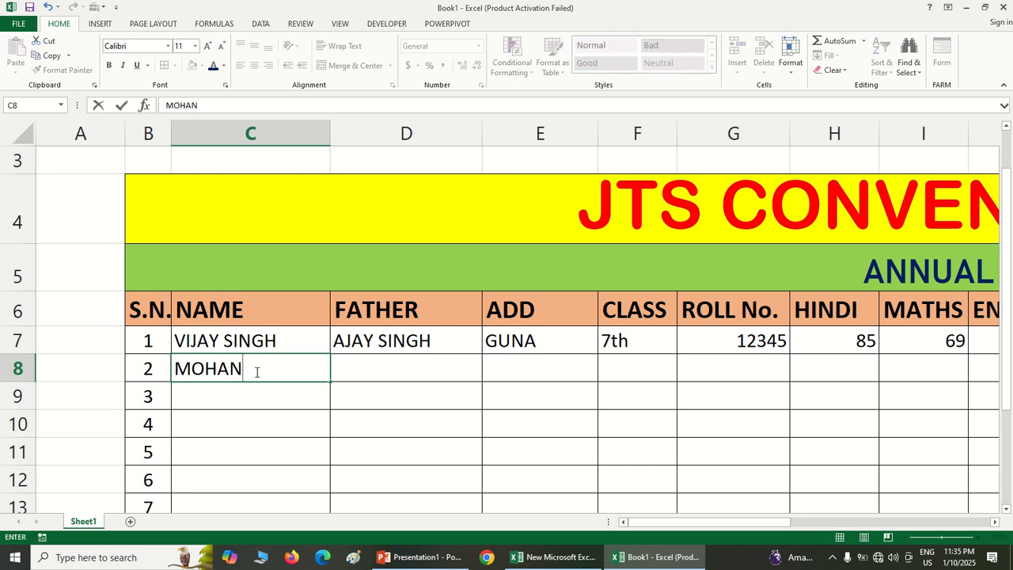
key(Return)
text(SHYAM)
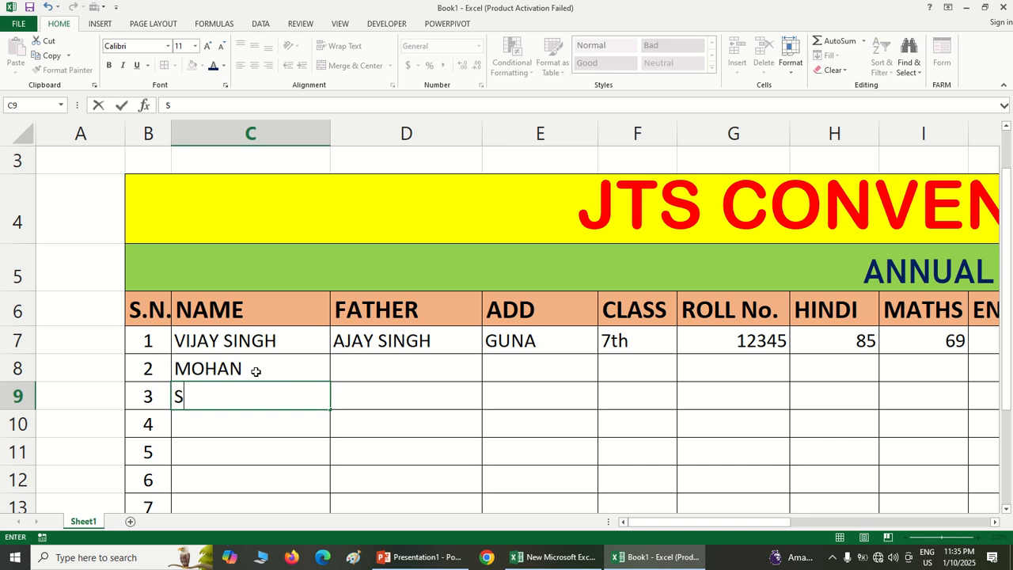
key(Return)
text(MURARI)
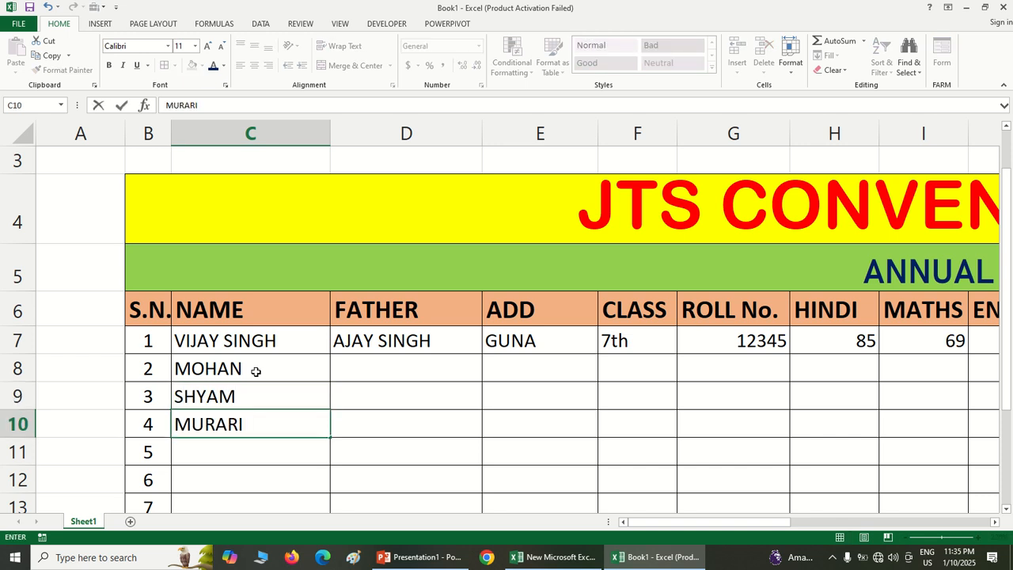
key(Return)
text(MADAN)
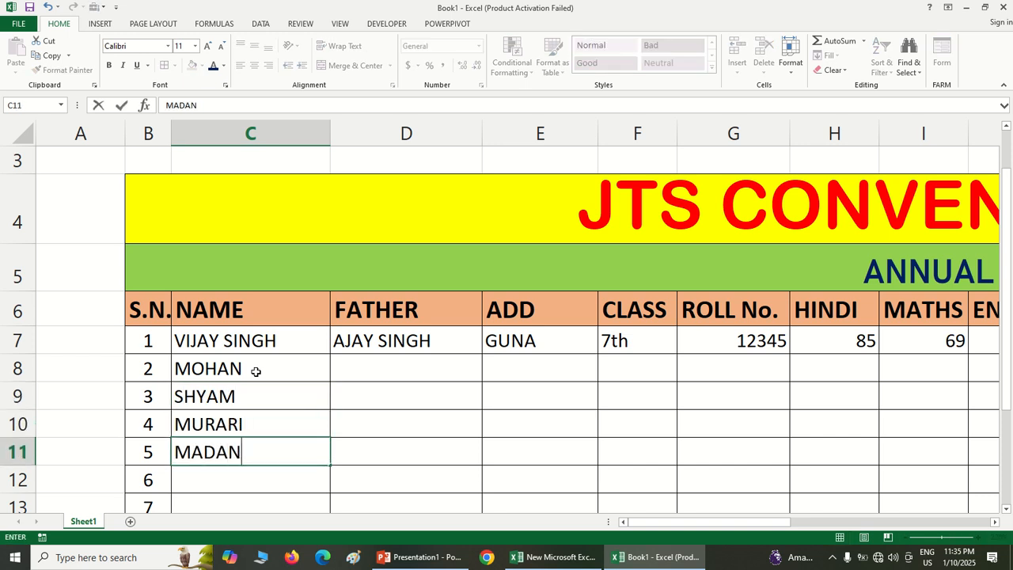
key(Return)
Enter the names of the sixth and seventh students in cells C12 and C13
text(MASDH)
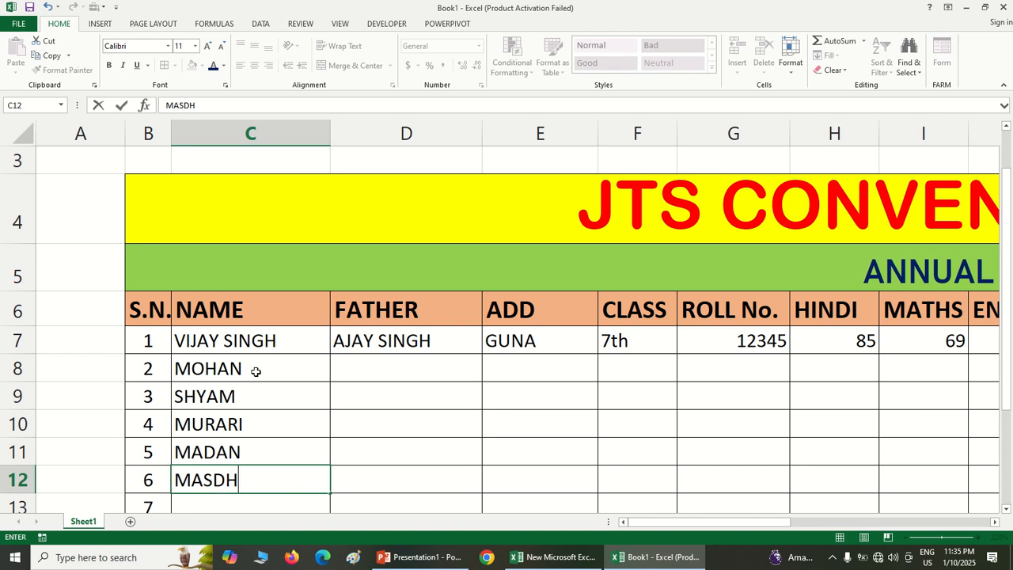
key(BackSpace)
key(BackSpace)
key(BackSpace)
text(DHAV)
key(Return)
text(KESHAV)
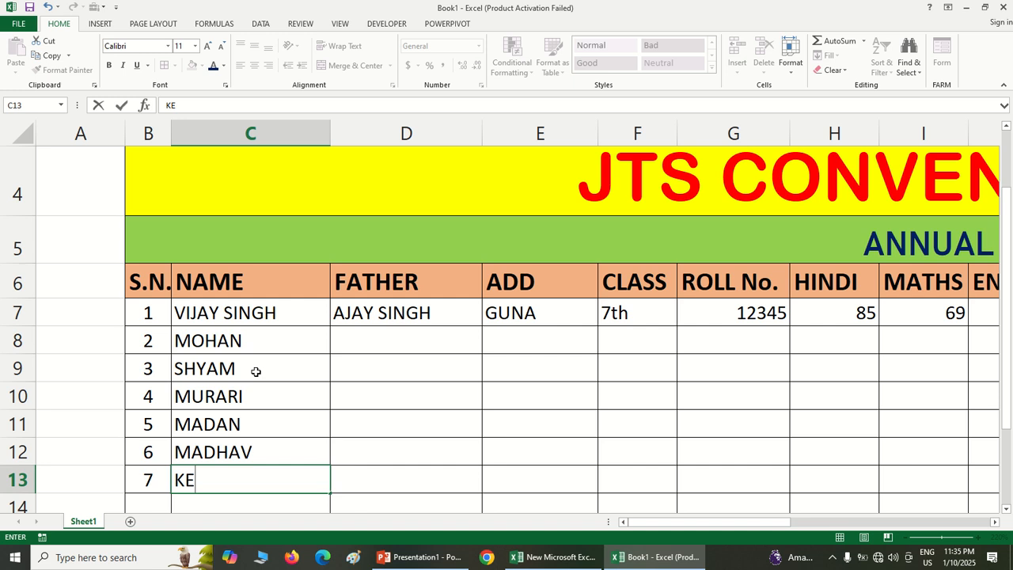
Enter each student's father's name in the FATHER column, cells D8 to D13
click(387, 342)
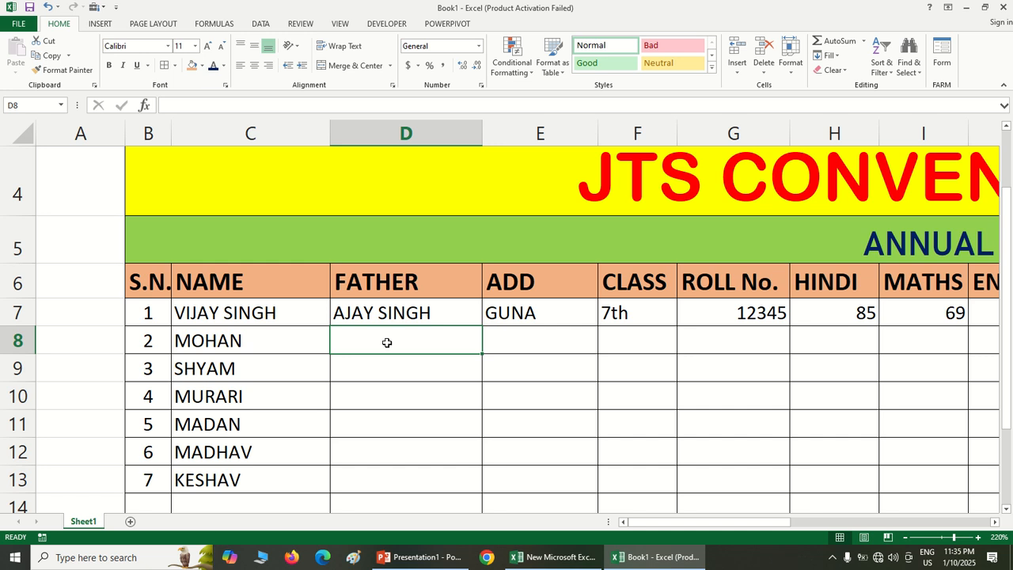
text(MADHAV)
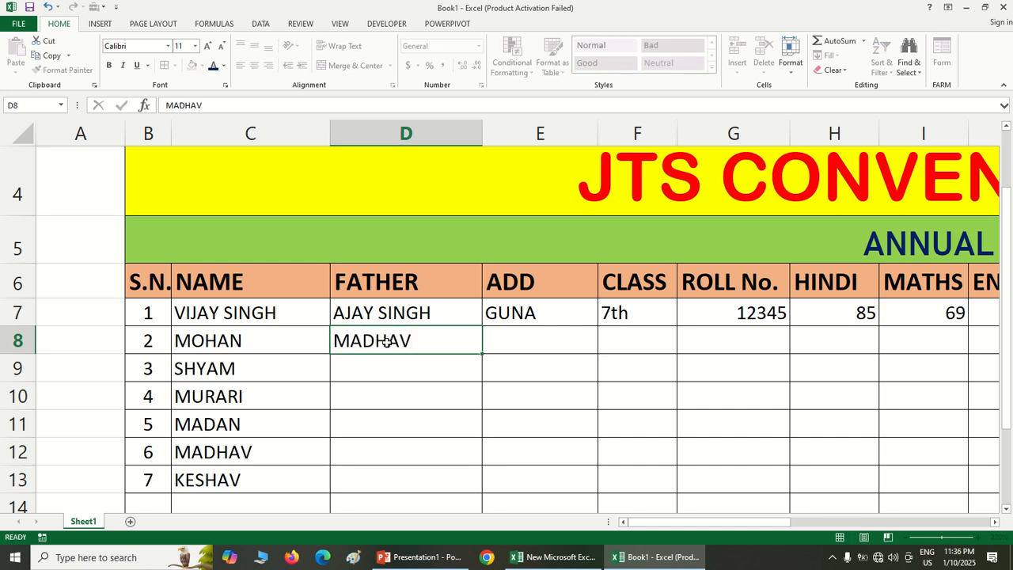
key(Return)
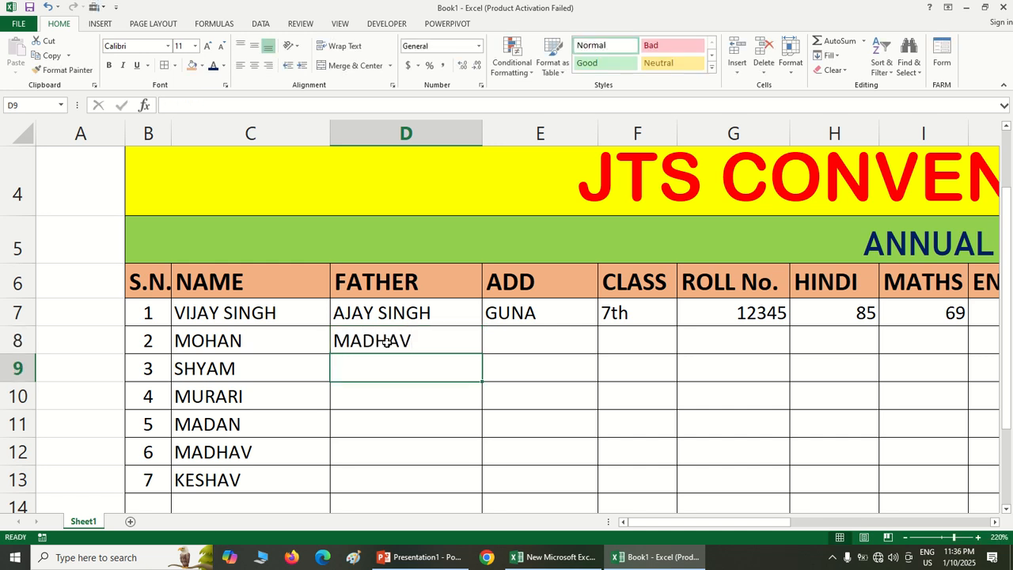
text(SACHIN)
key(Return)
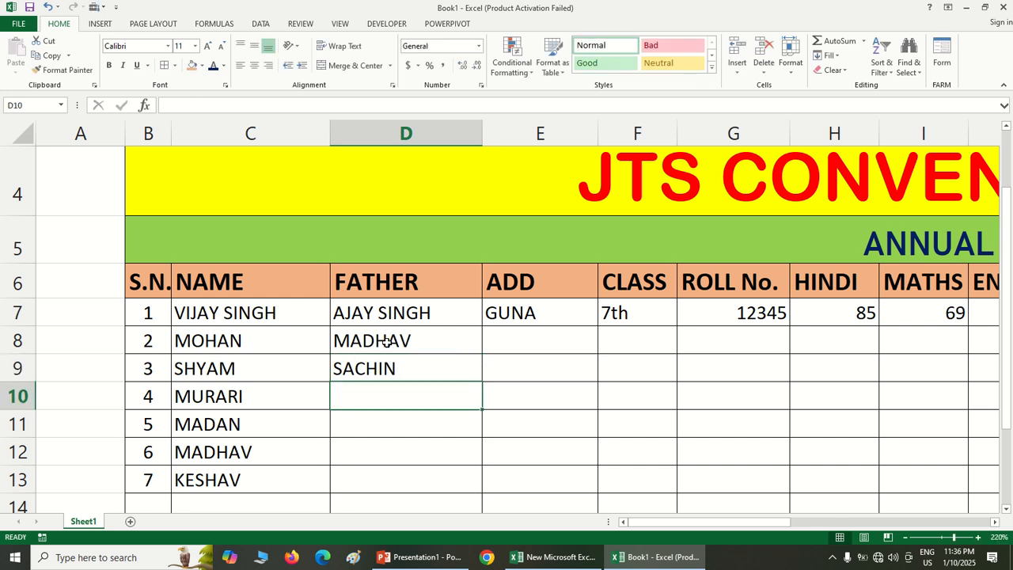
text(DINESH)
key(Return)
text(GOPAL)
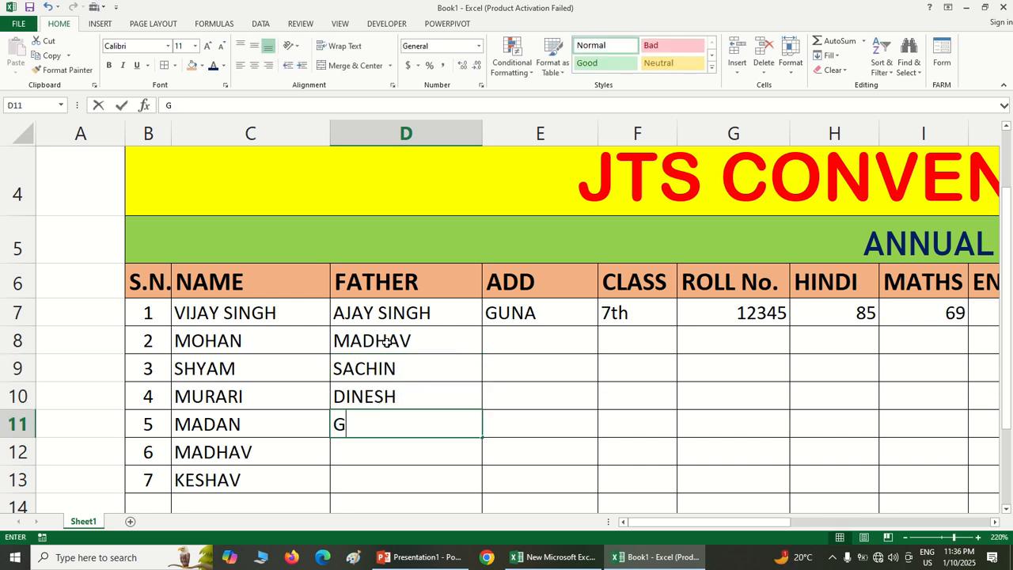
key(Return)
text(GOVIND)
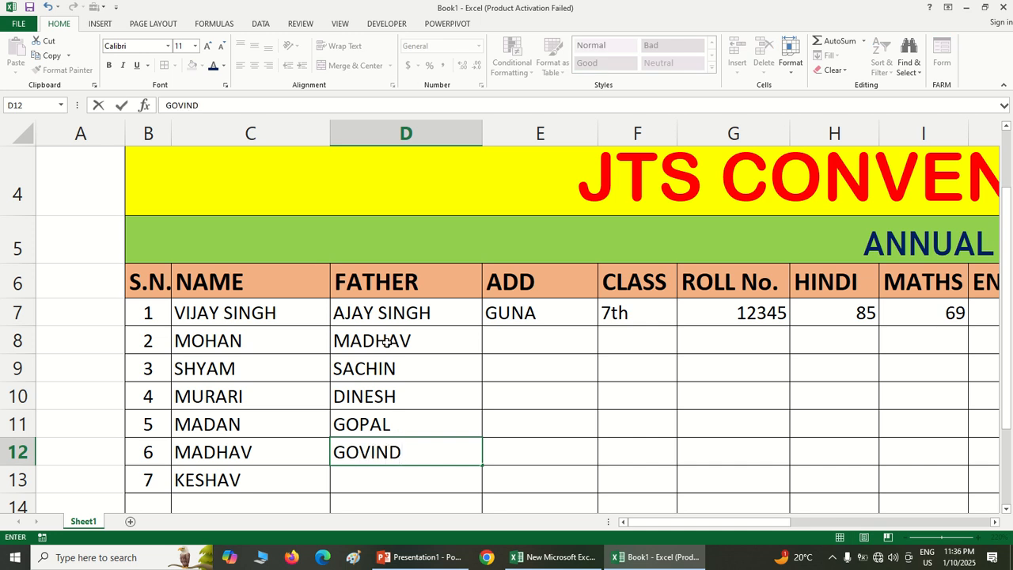
key(Return)
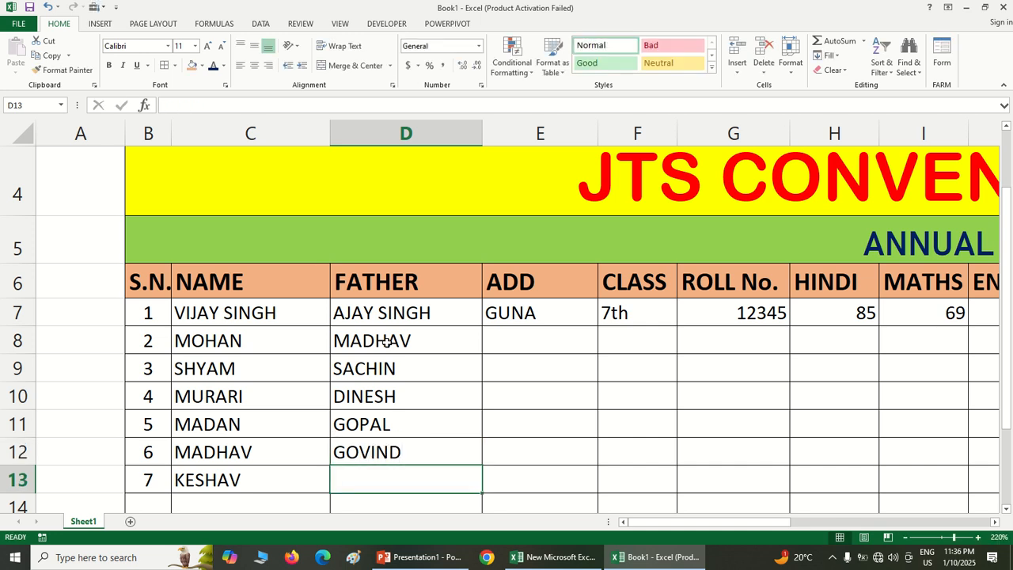
text(SHYAM)
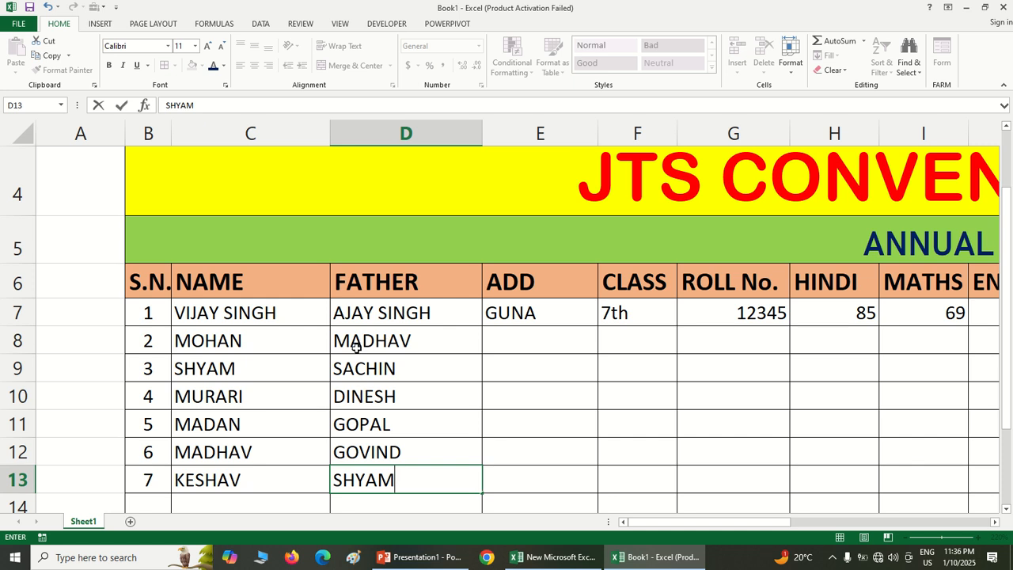
Enter the towns ASK, SHIV and BHOPAL in the ADD column, cells E8 to E10
click(542, 345)
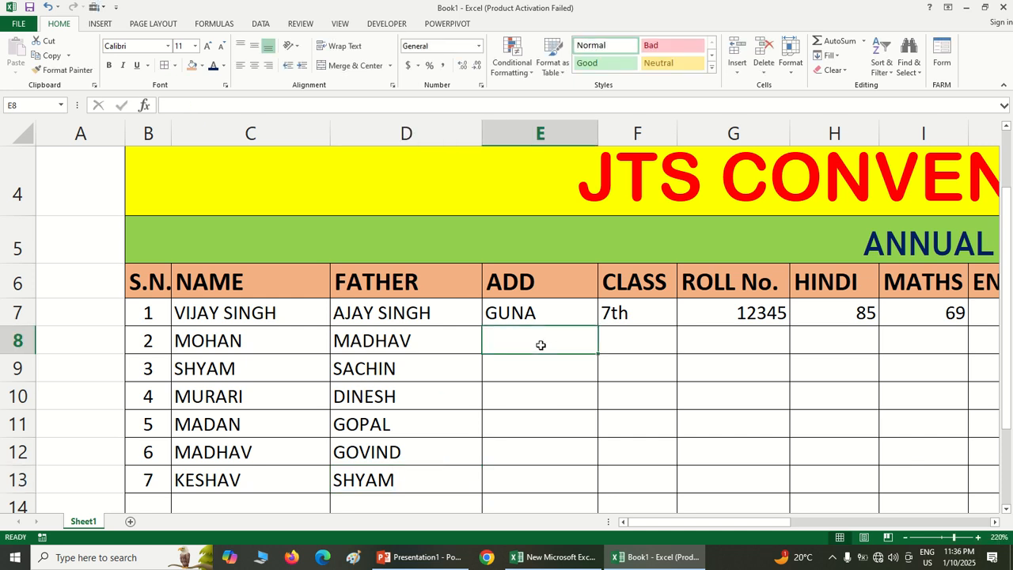
text(ASK)
key(Return)
text(S)
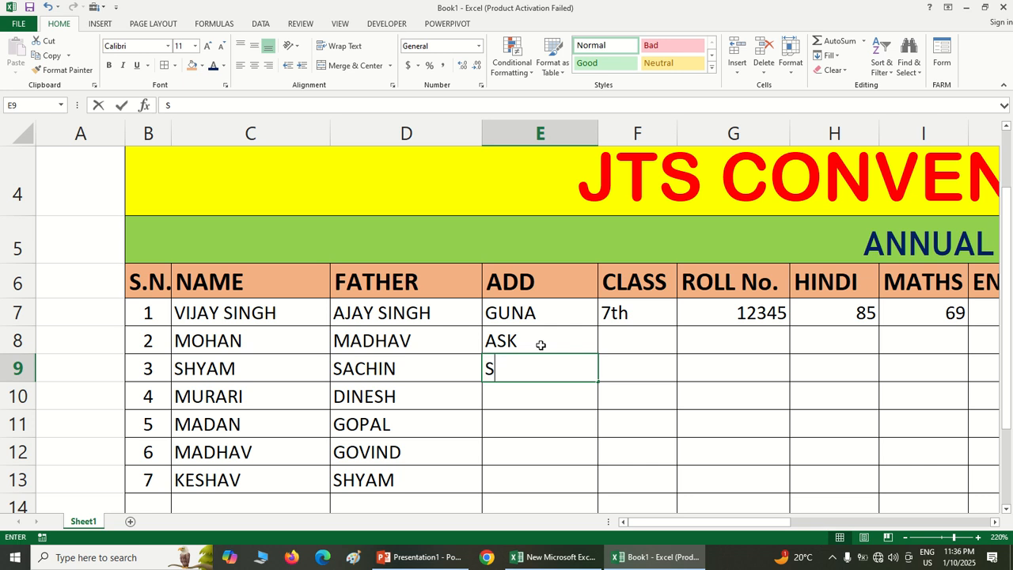
text(HIV)
key(Return)
text(BH)
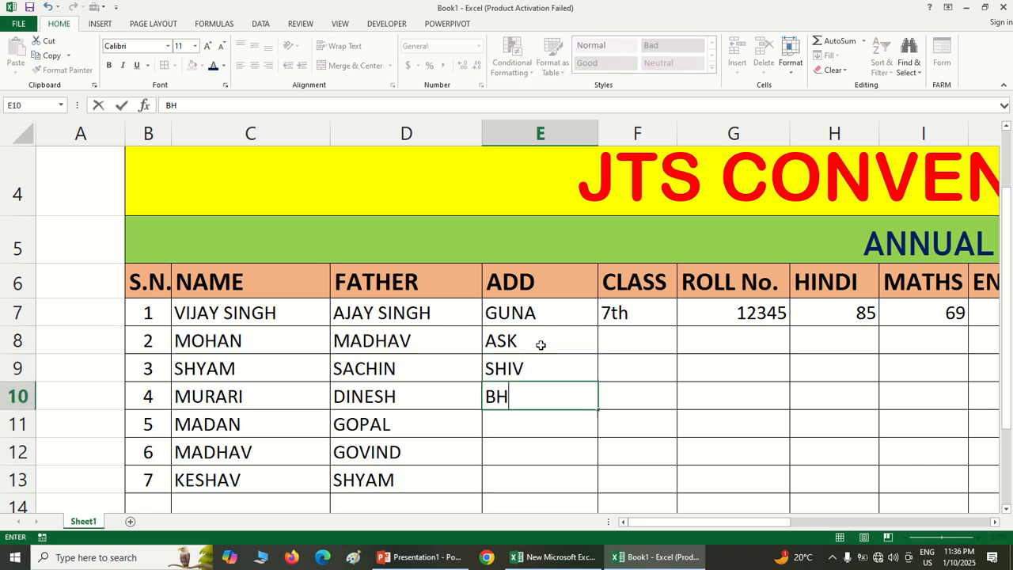
text(OPAL|})
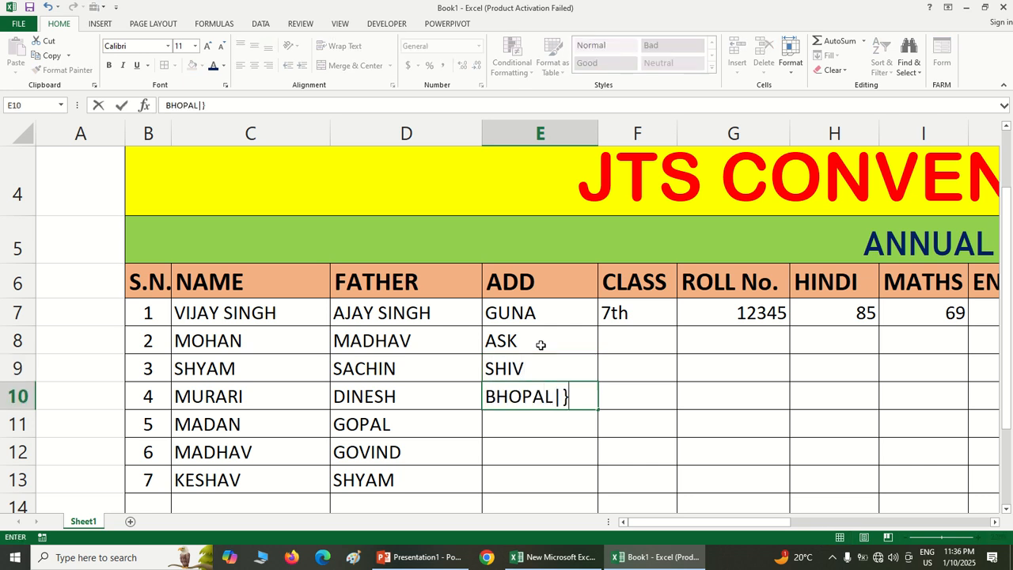
key(BackSpace)
key(BackSpace)
key(Return)
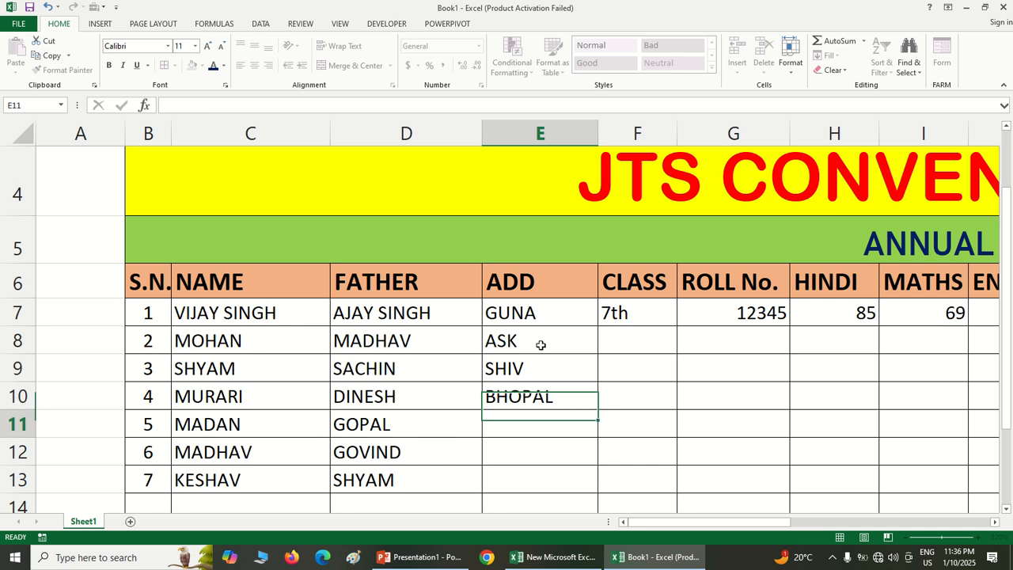
Enter the towns SENDHUA, MYANA and GWALIOR in cells E11 to E13 of the ADD column
text(SENDHUA)
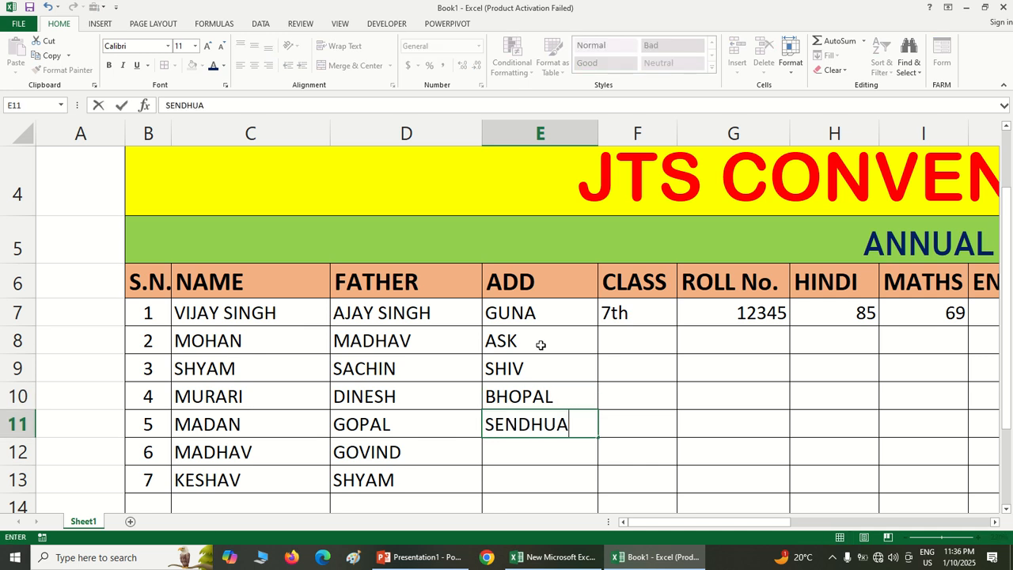
key(Return)
text(MYANA)
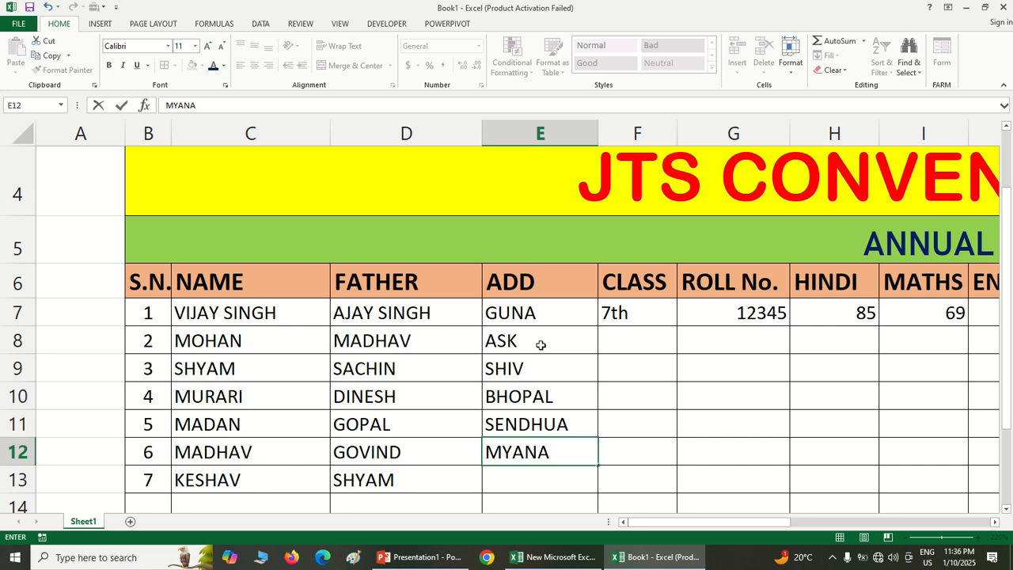
key(Return)
text(GWELIOR)
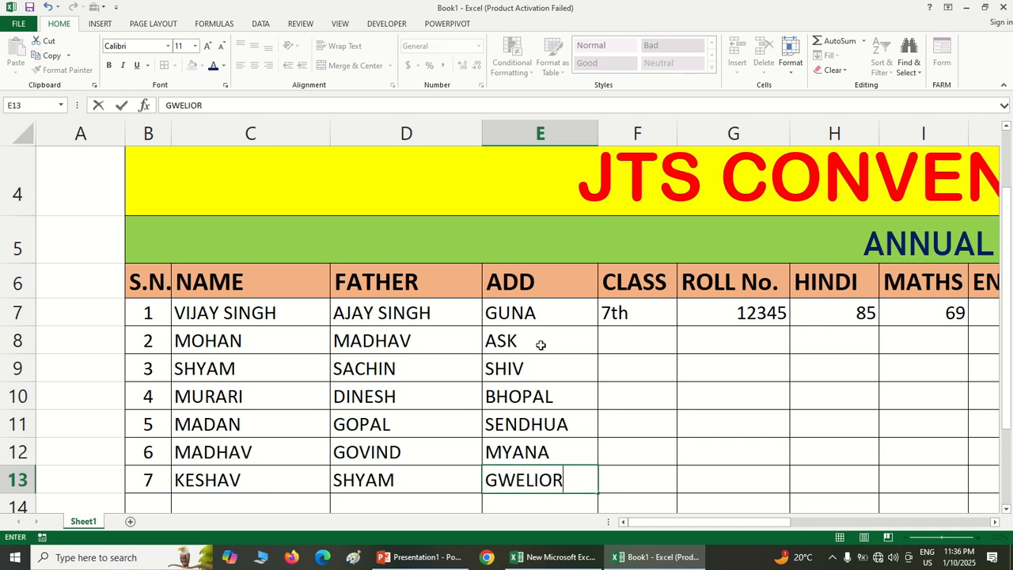
key(BackSpace)
key(BackSpace)
key(BackSpace)
key(BackSpace)
key(BackSpace)
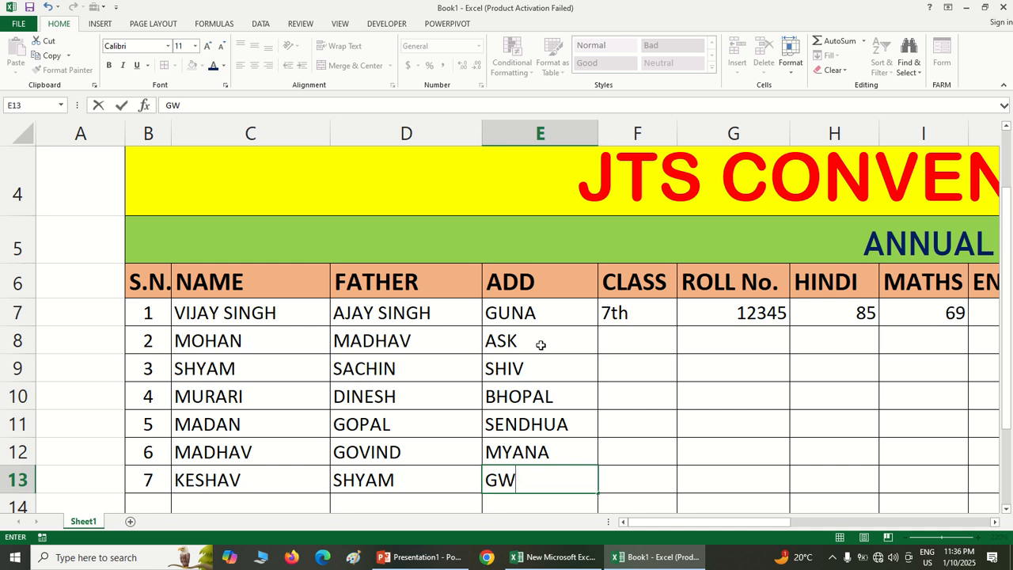
text(ALIOR)
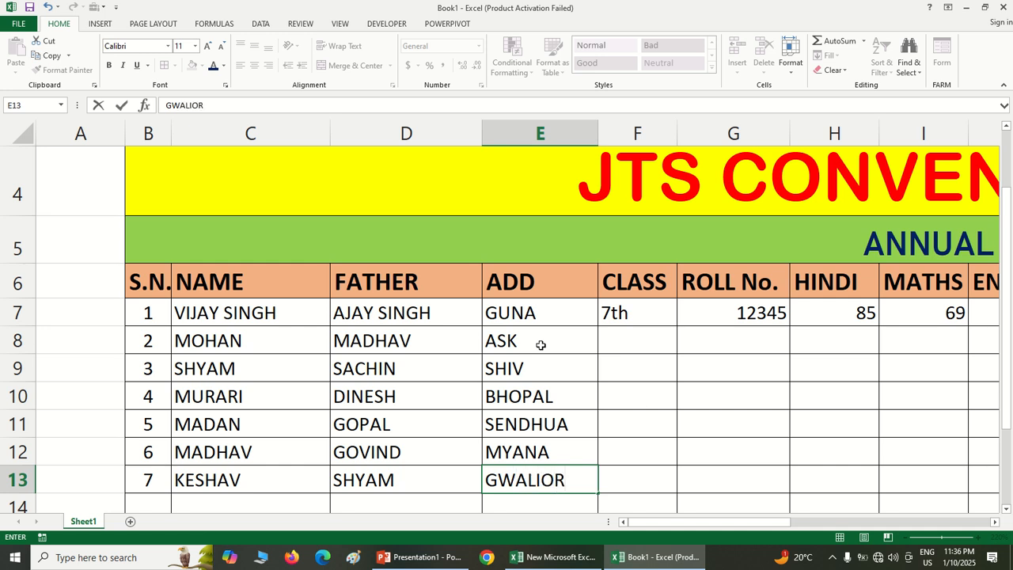
Fill the CLASS series from 7th in F7 down to row 13 and set F13 to 12th
click(625, 335)
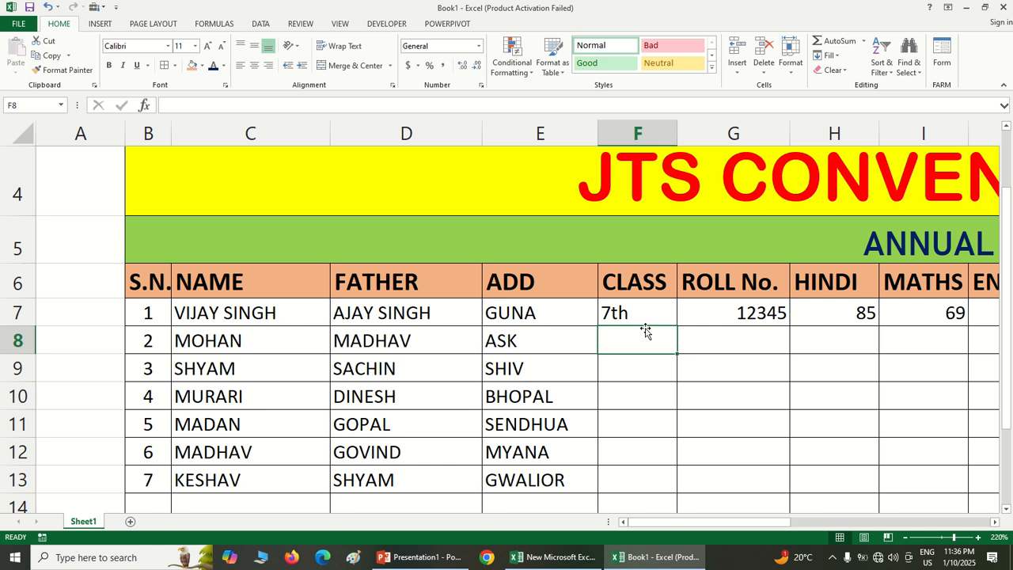
click(648, 314)
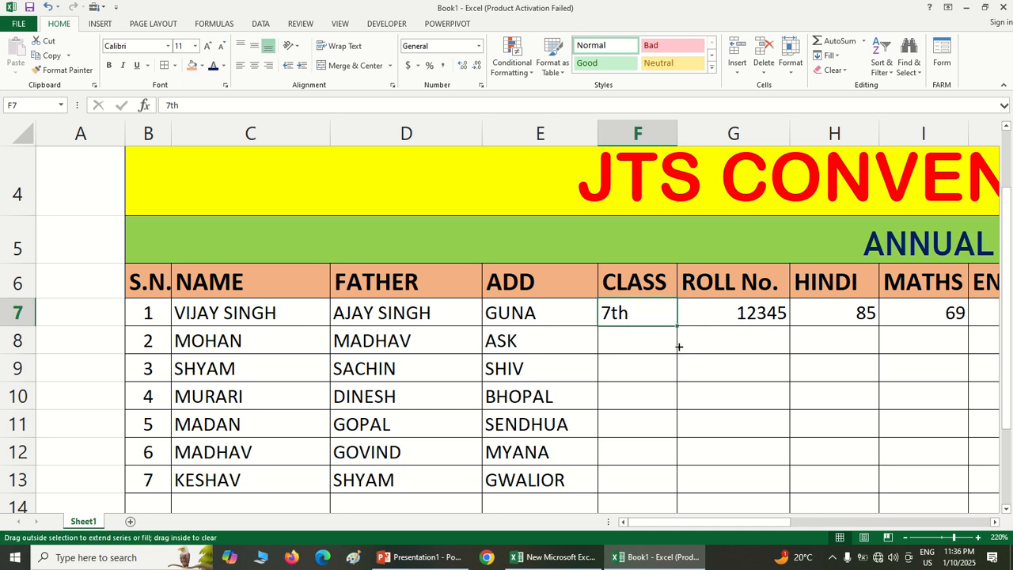
drag(678, 346, 679, 486)
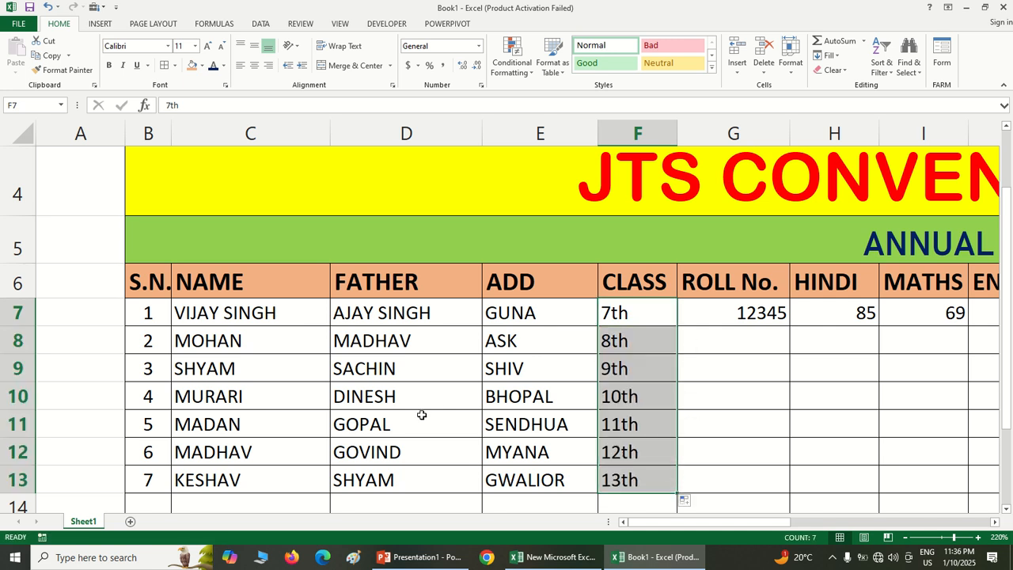
click(622, 478)
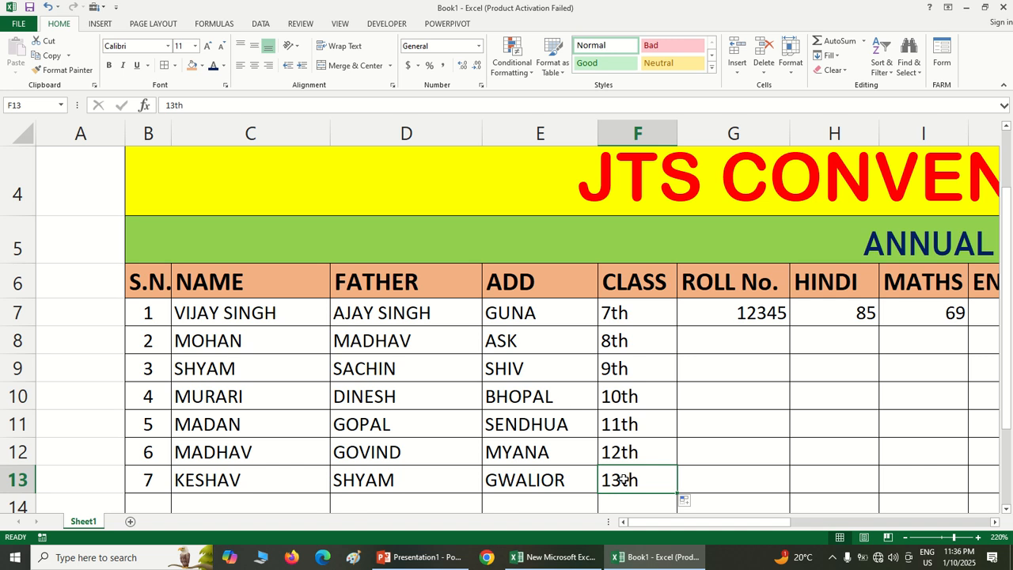
text(12th)
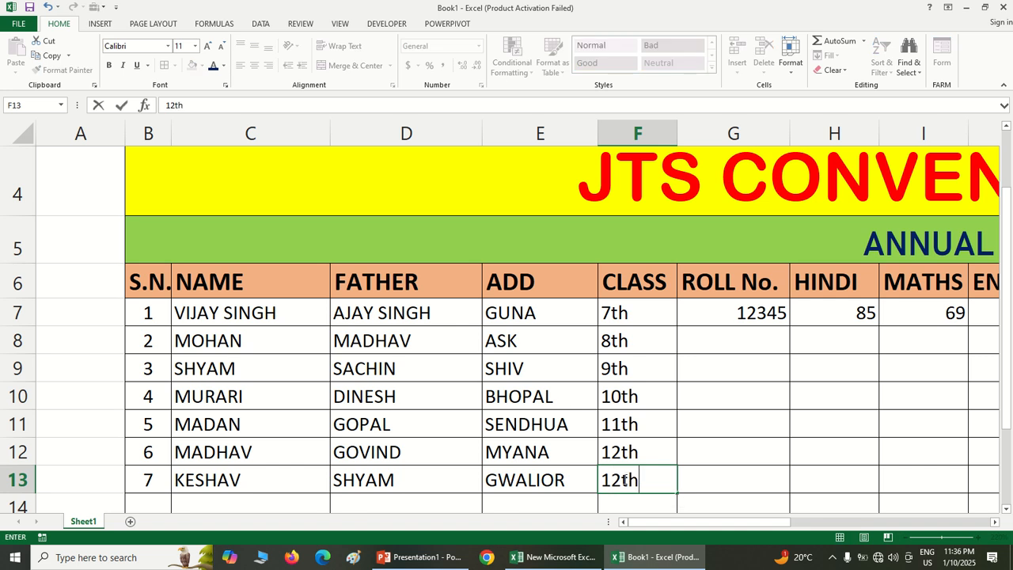
Enter the next consecutive roll number in G8 and fill the ROLL No. series down to G13
click(774, 345)
text(12345)
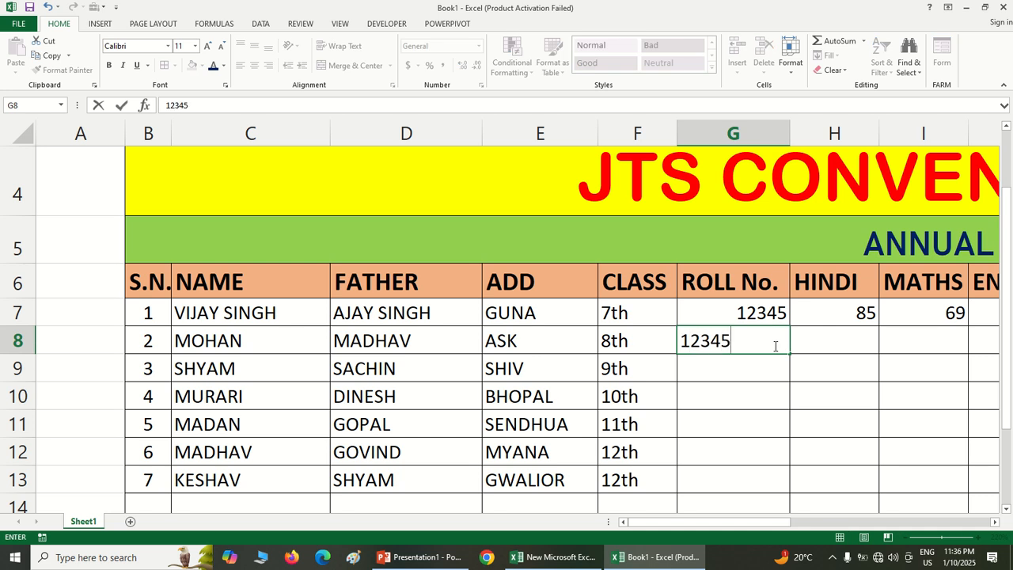
key(BackSpace)
text(6)
key(Return)
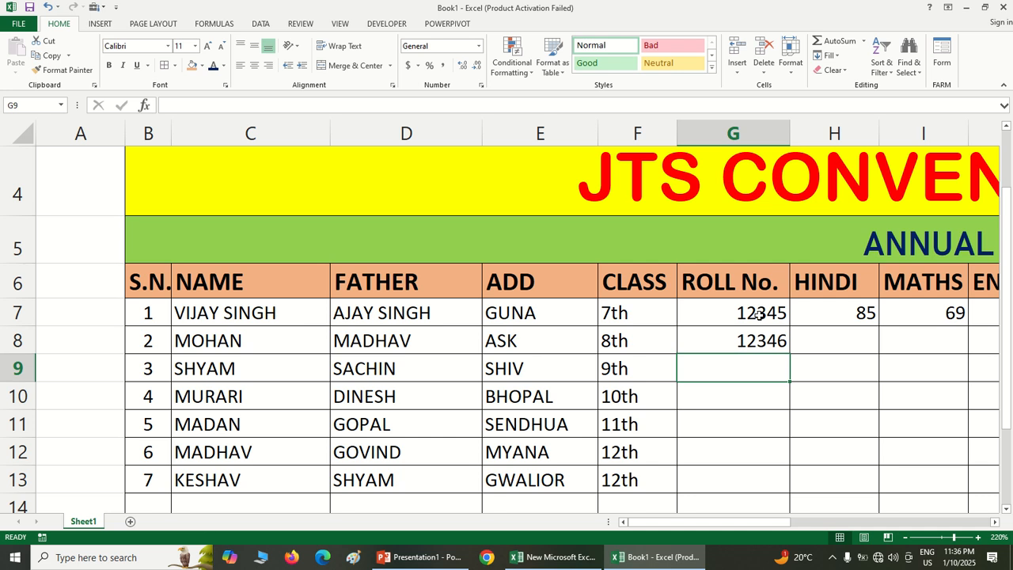
drag(759, 315, 791, 467)
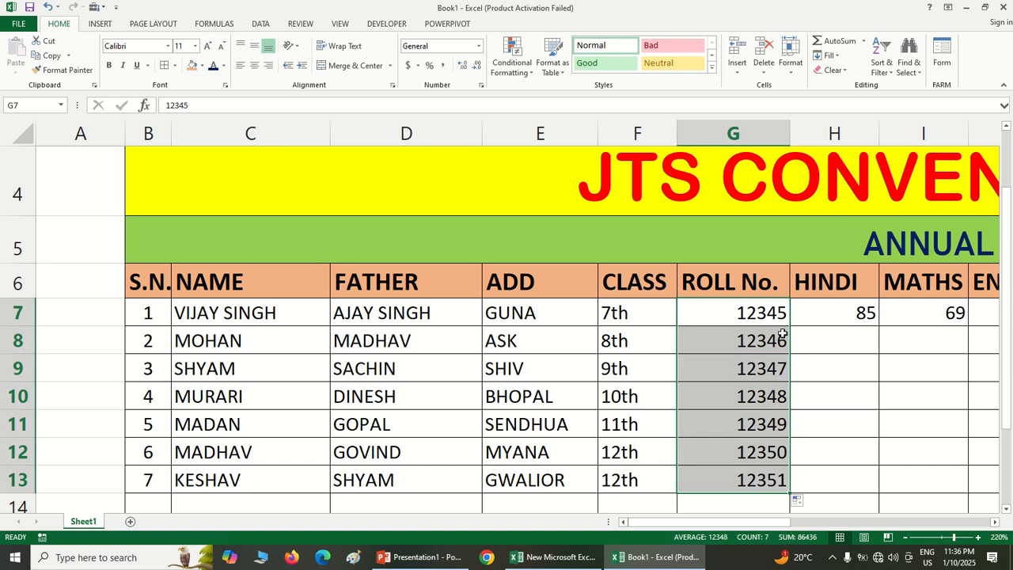
Enter the HINDI marks 85, 65 and 85 in cells H8 to H10
drag(771, 523, 875, 519)
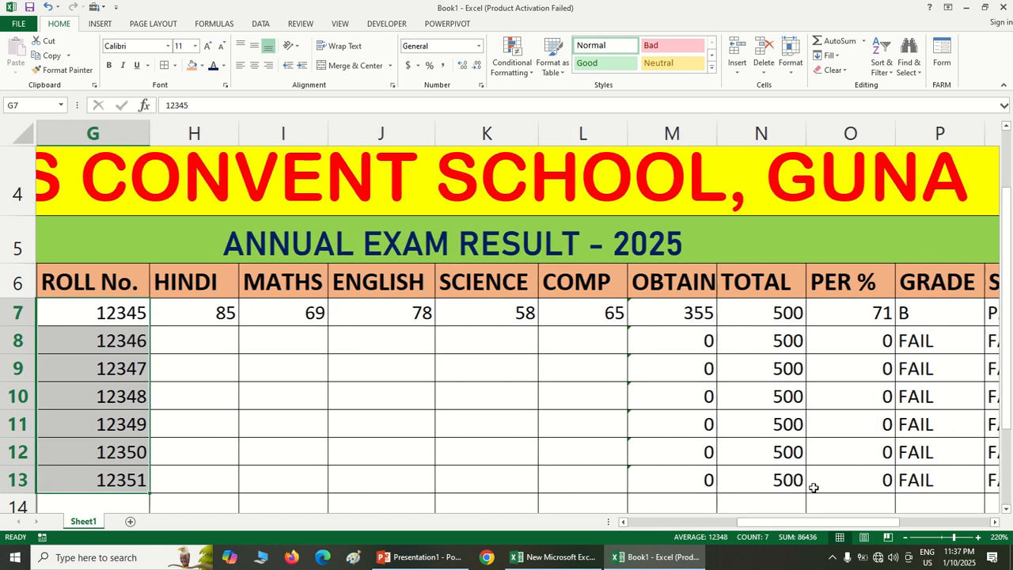
click(222, 341)
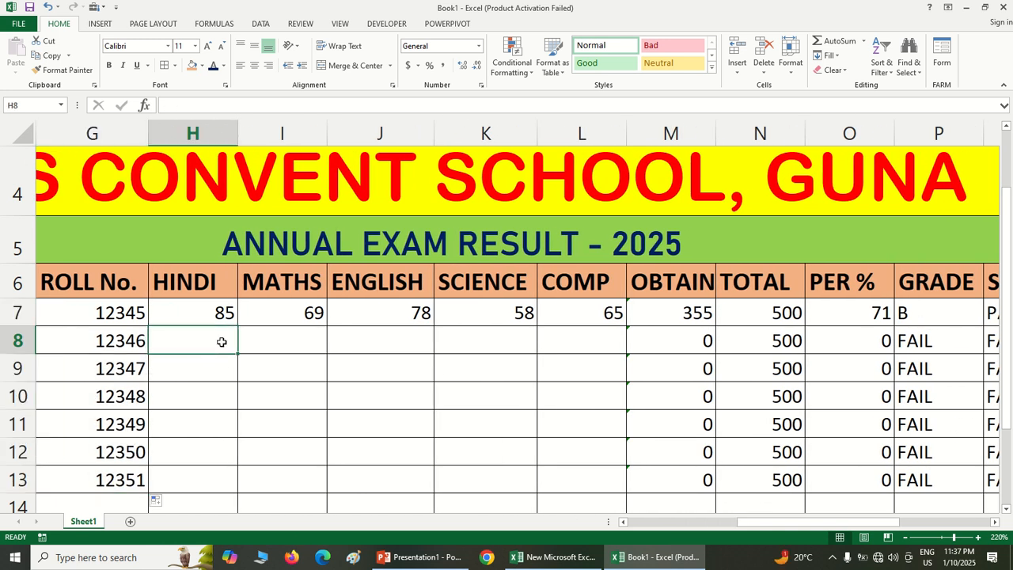
text(85)
key(Return)
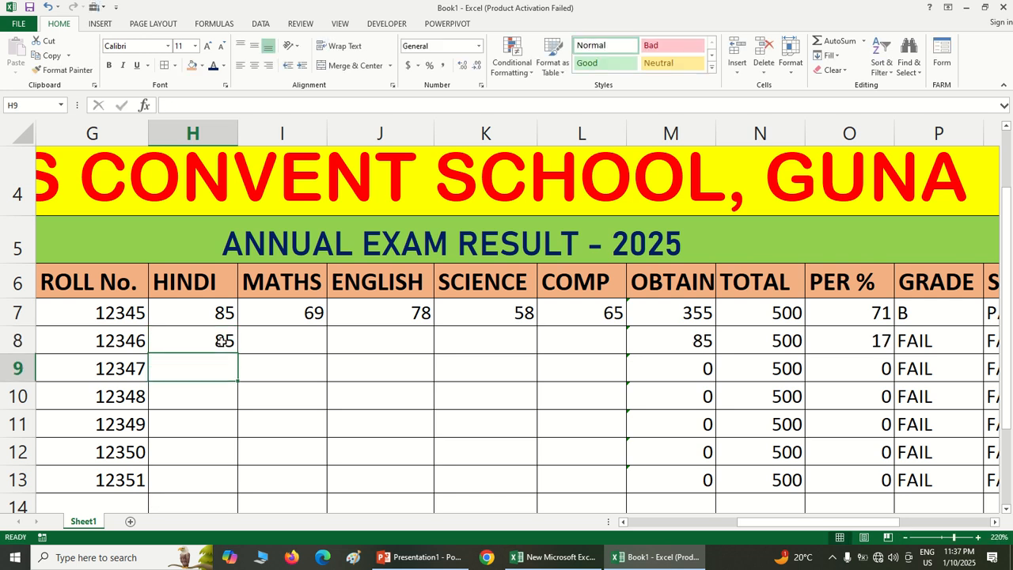
text(65)
key(Return)
text(85)
key(Return)
Enter the HINDI marks 99, 65 and 74 in cells H11 to H13
text(99)
key(Return)
text(65)
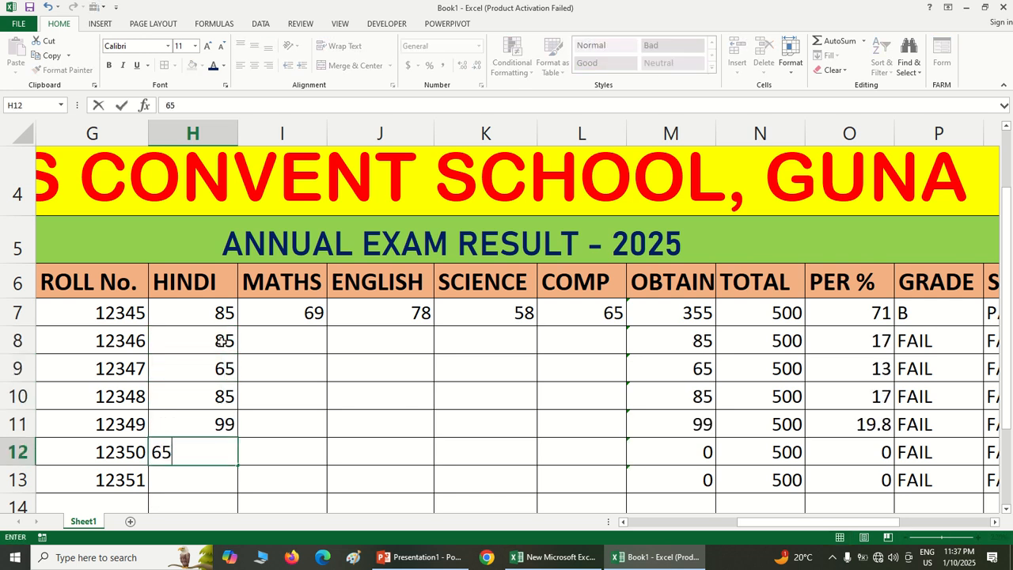
key(Return)
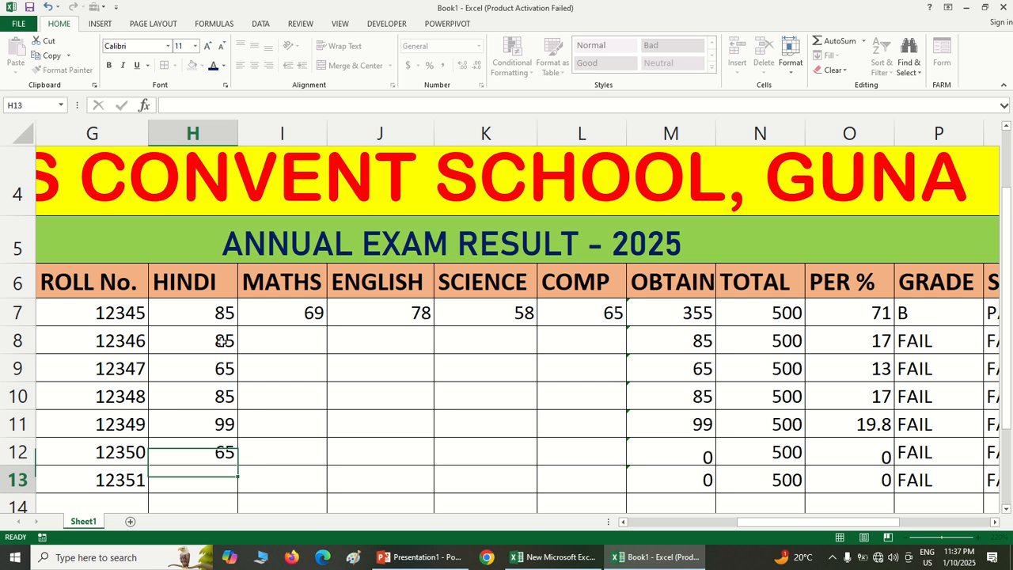
text(74)
key(Return)
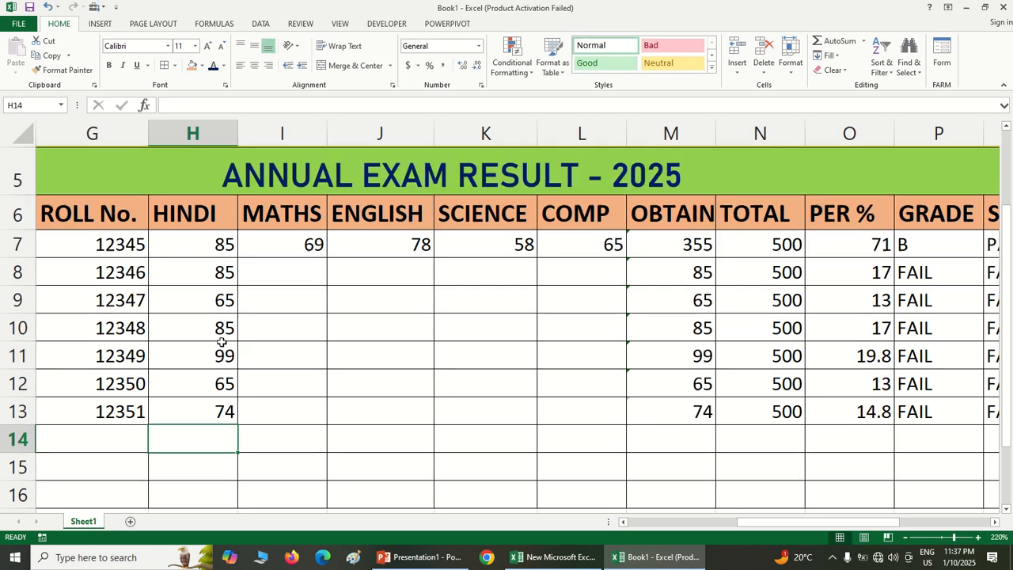
Enter the MATHS marks 48, 99 and 65 in cells I8 to I10
click(297, 269)
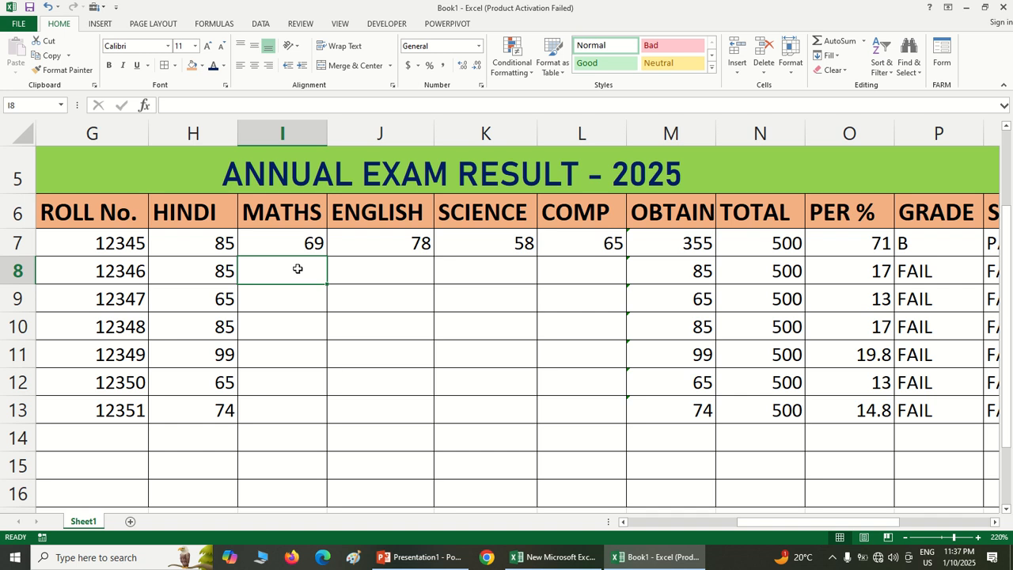
text(48)
key(Return)
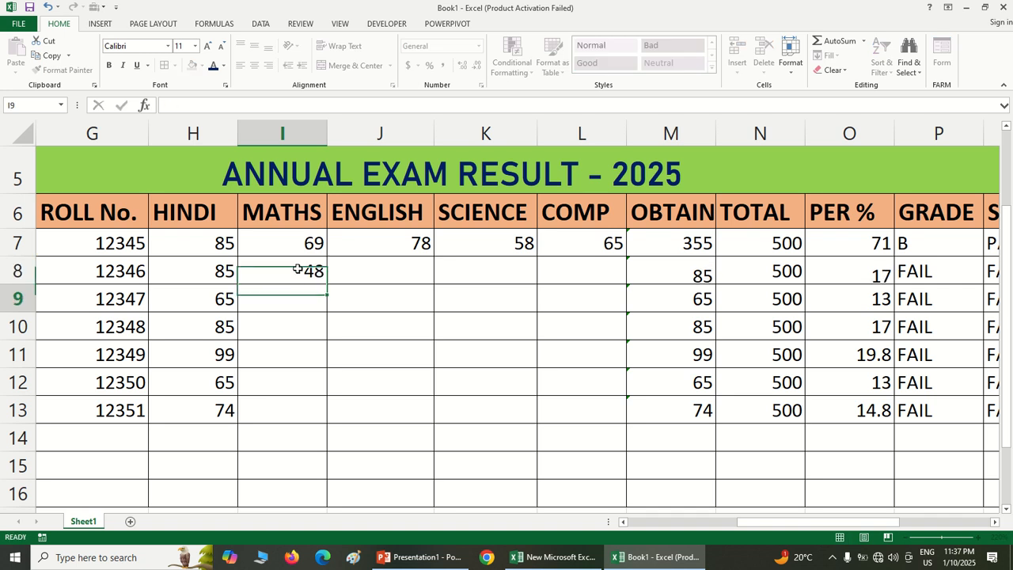
text(99)
key(Return)
text(65)
key(Return)
Enter the MATHS marks 85, 25 and 89 in cells I11 to I13
text(85)
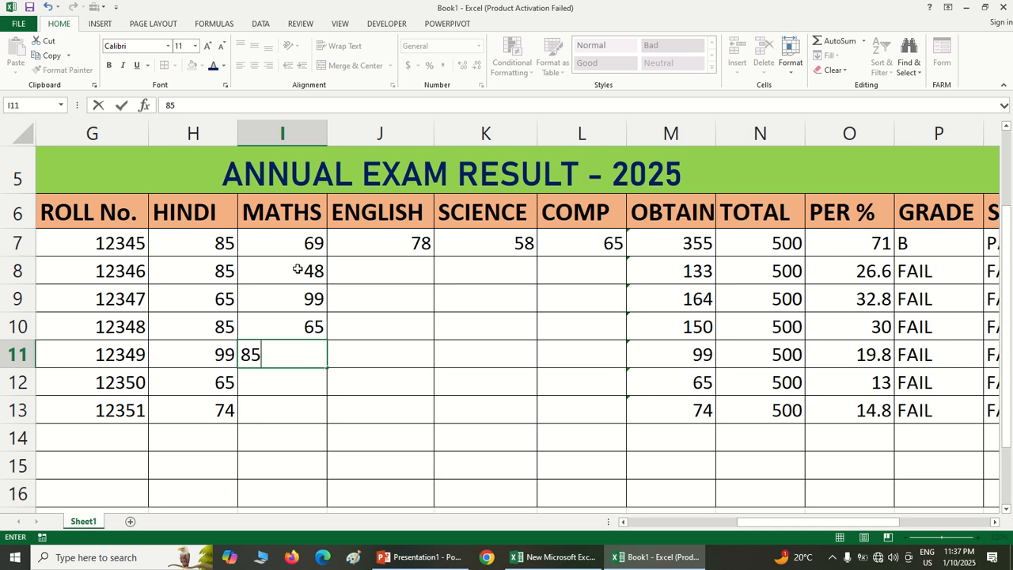
key(Return)
text(25)
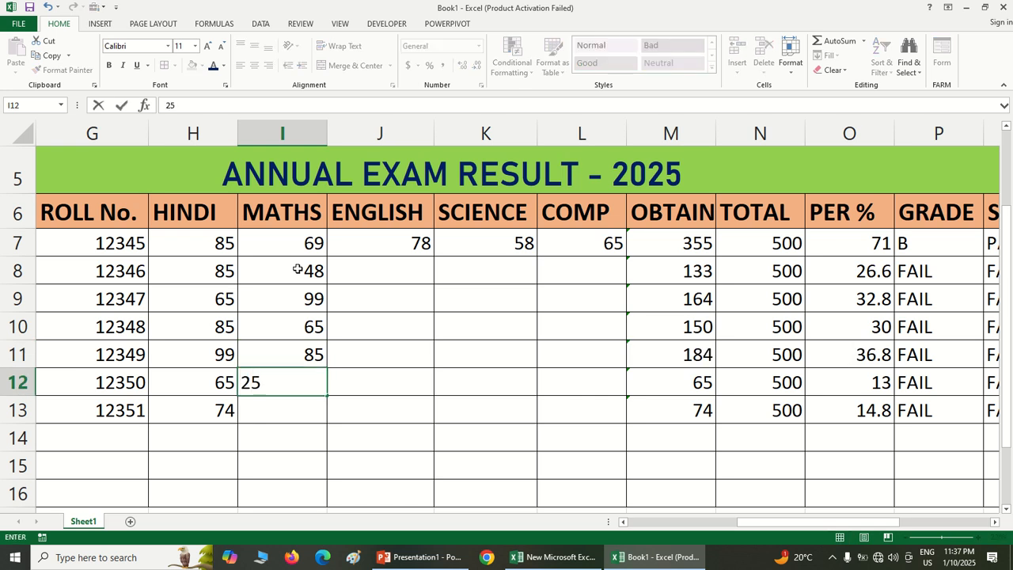
key(Return)
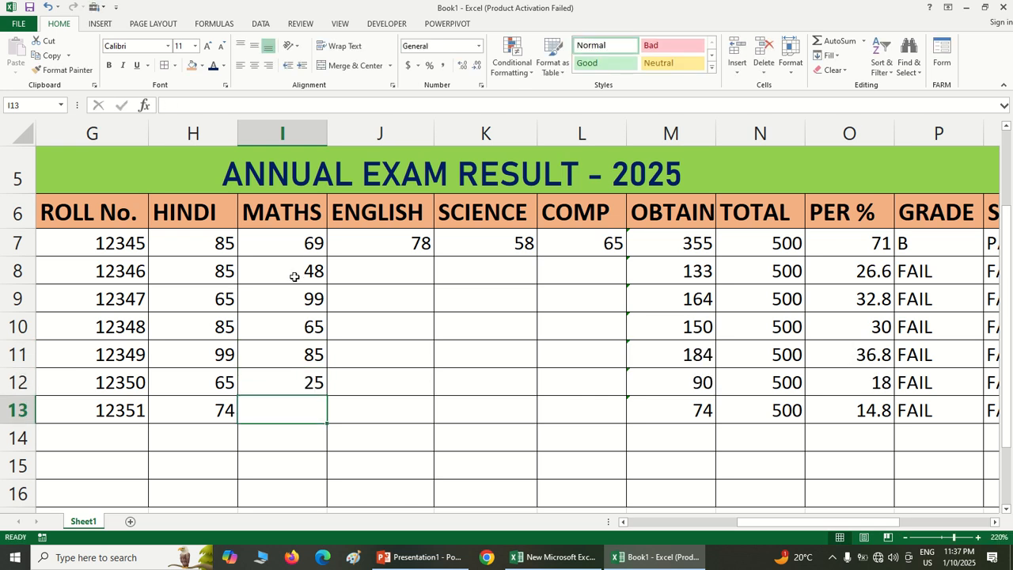
text(89)
key(Return)
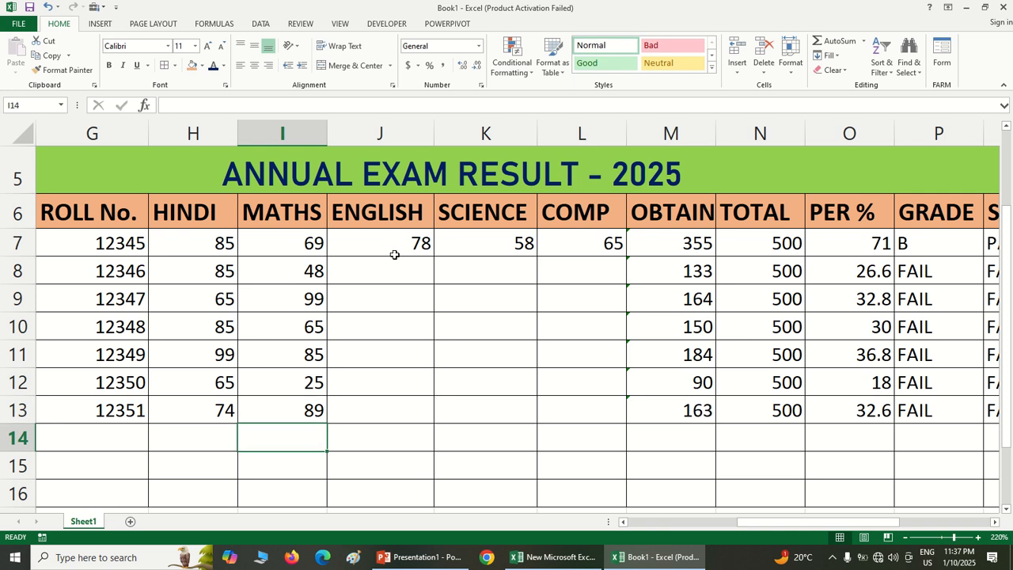
Enter the ENGLISH marks 74, 58 and 68 in cells J8 to J10
click(376, 267)
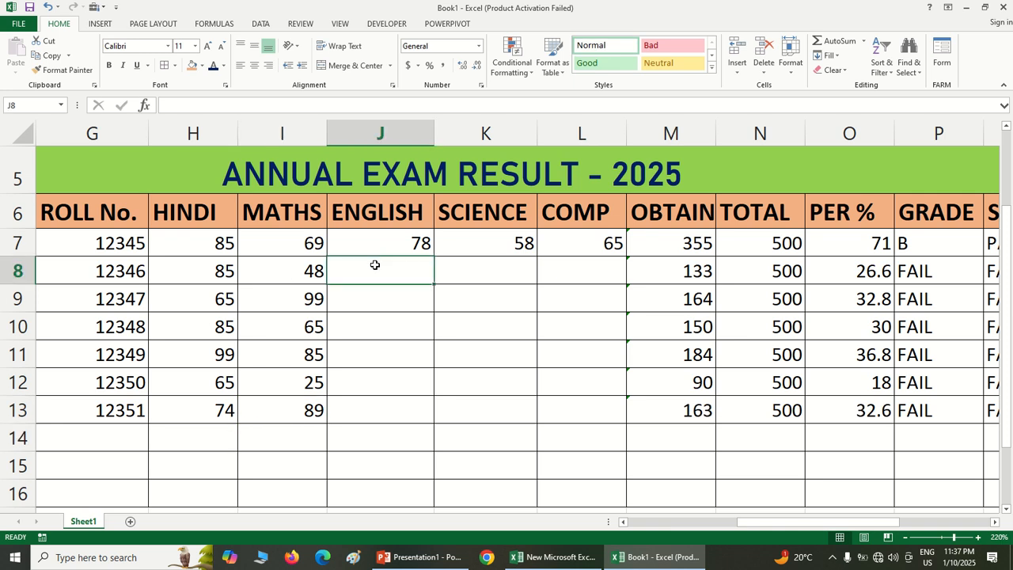
text(74)
key(Return)
text(58)
key(Return)
text(6)
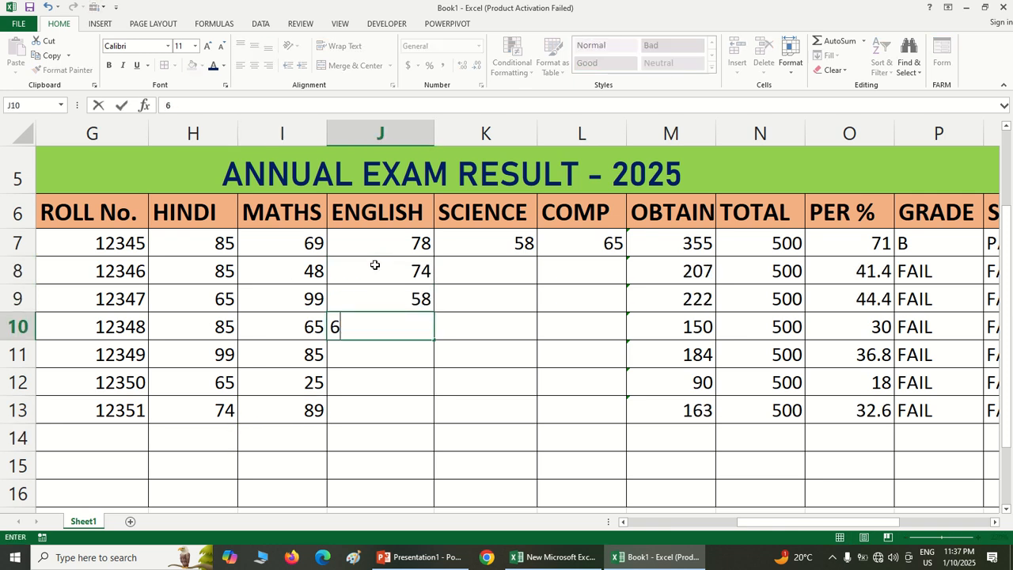
text(8)
key(Return)
Enter the ENGLISH marks 79, 88 and 95 in cells J11 to J13
text(79)
key(Return)
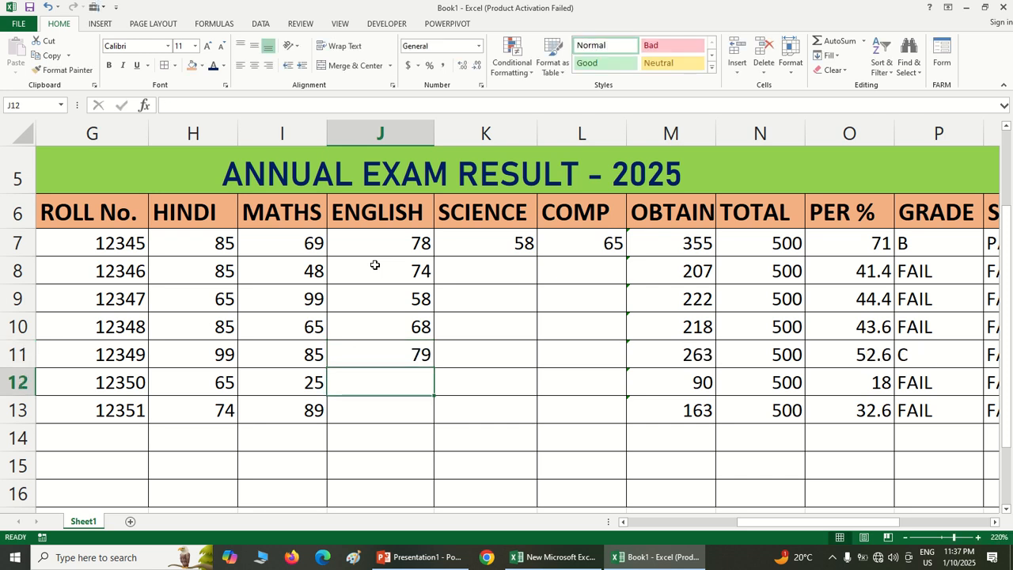
text(88)
key(Return)
text(95)
key(Return)
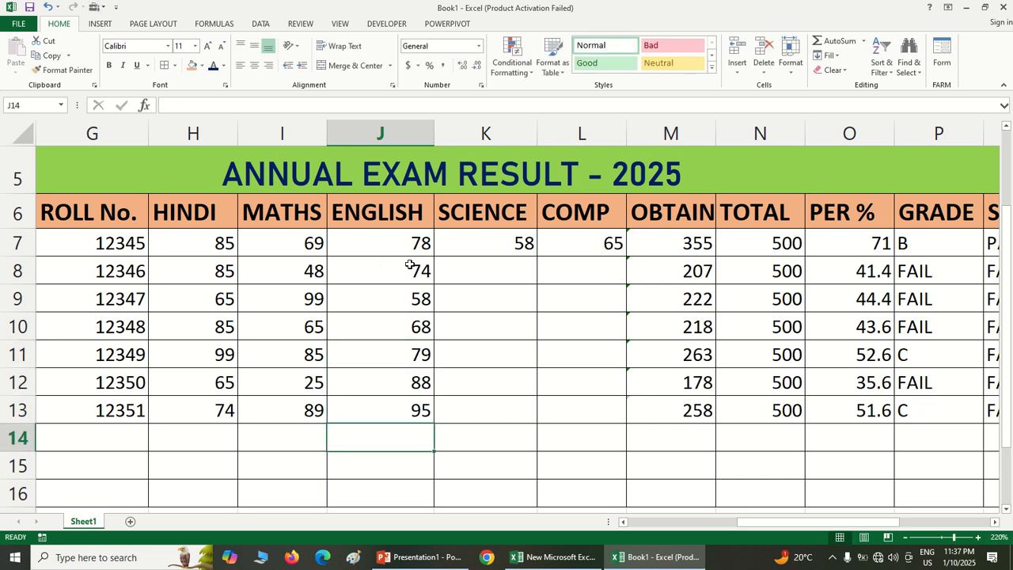
Enter the SCIENCE marks 55, 77, 44, 85 and 95 in cells K8 to K12
click(500, 268)
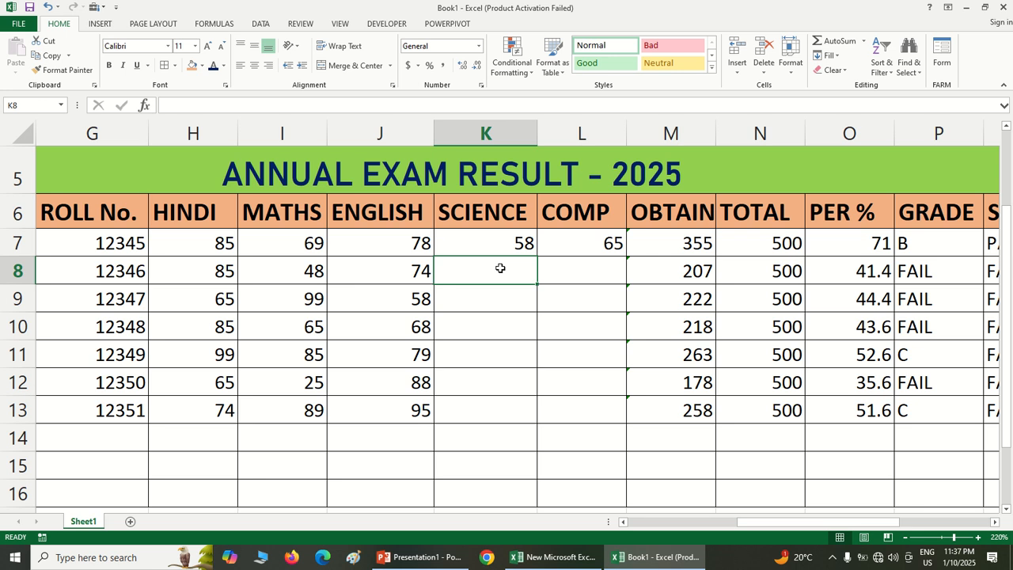
text(55)
key(Return)
text(77)
key(Return)
text(44)
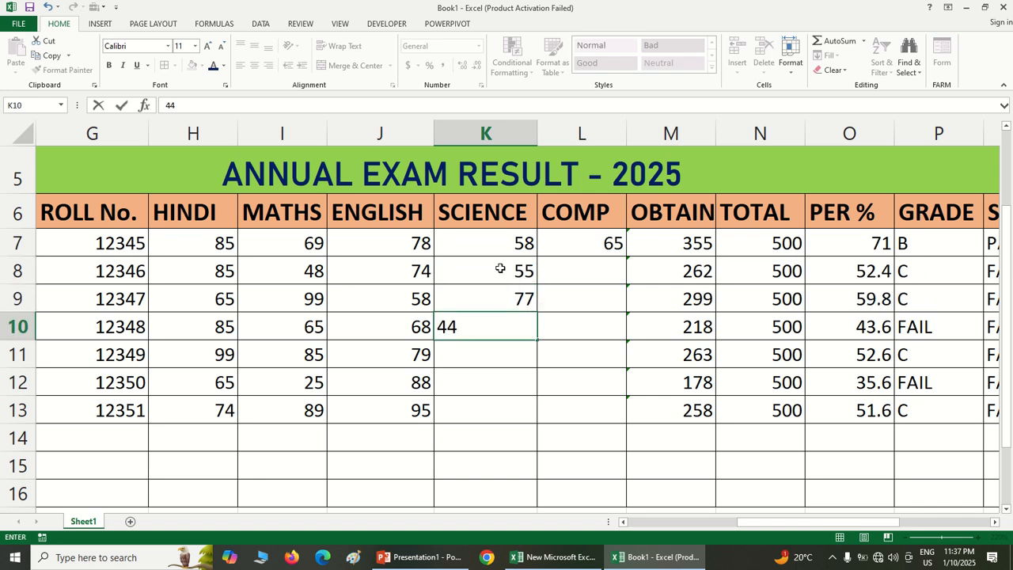
key(Return)
text(85)
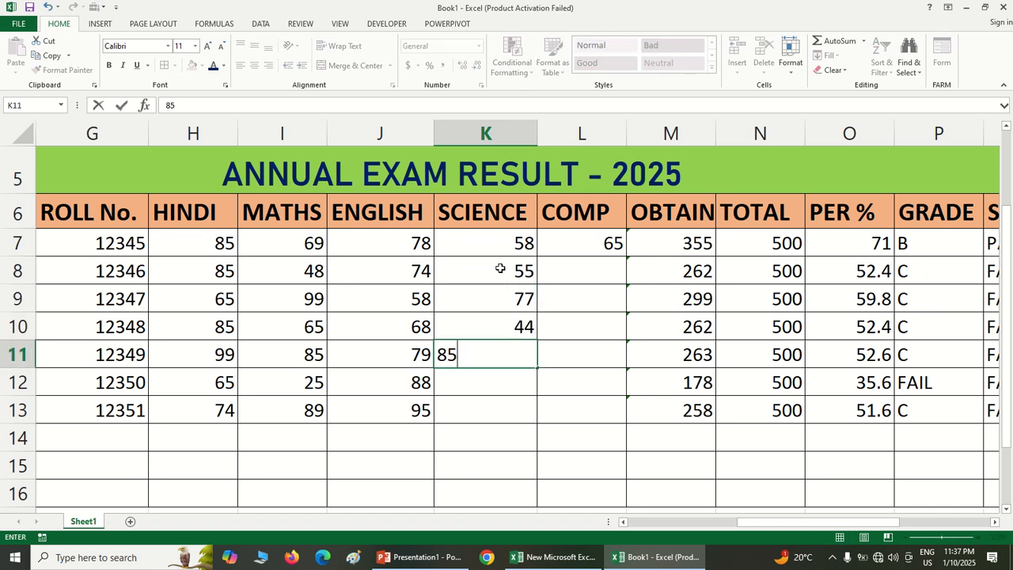
key(Return)
text(95)
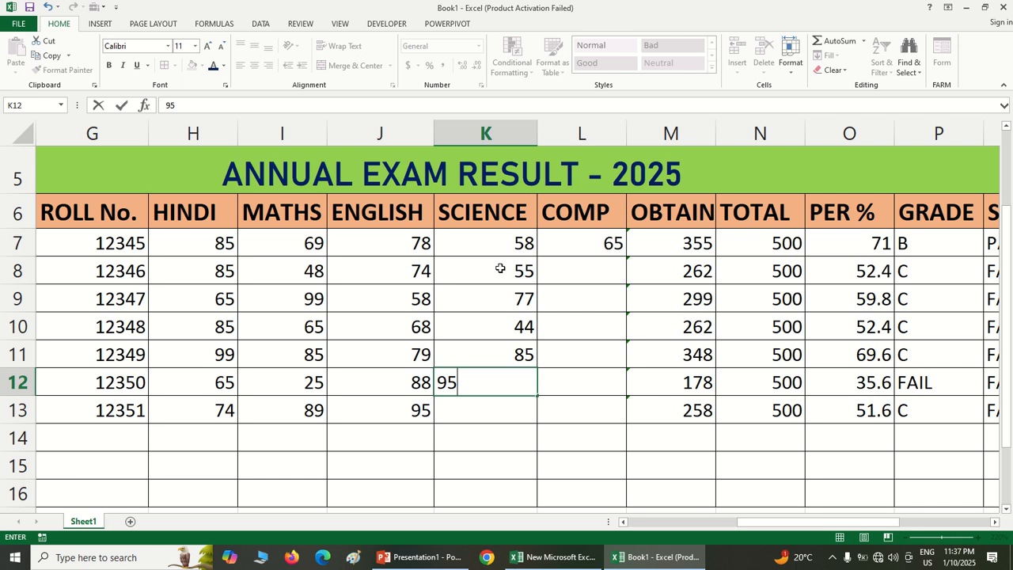
Change the SCIENCE mark in K10 to 68 and enter 98 in K13
click(518, 326)
text(68)
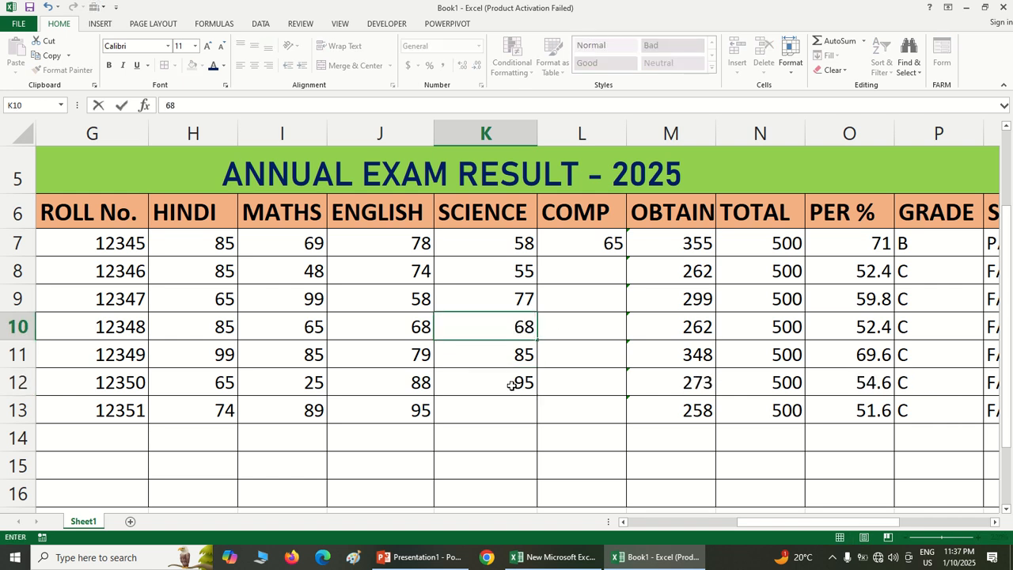
click(494, 413)
text(98)
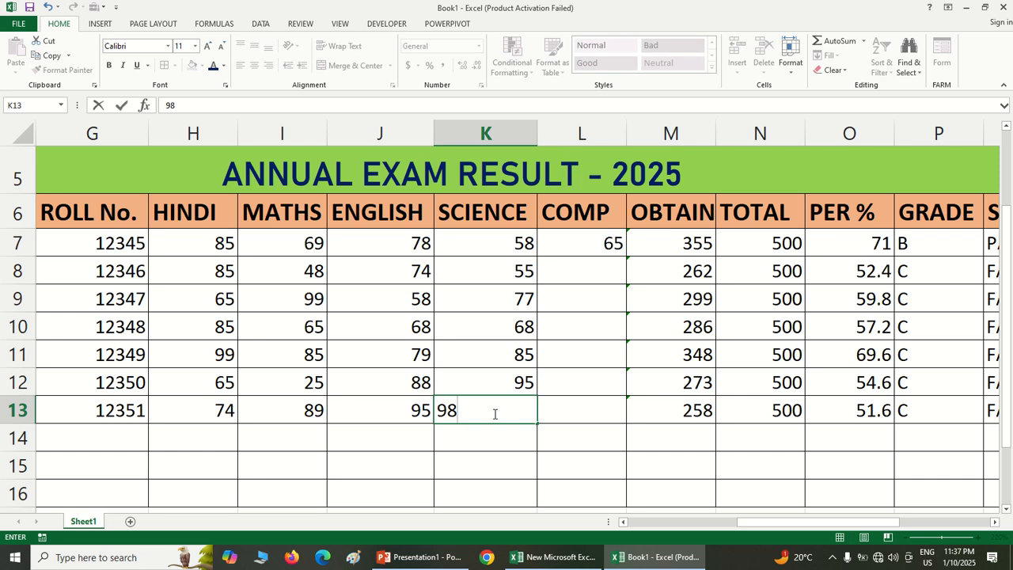
key(Return)
Enter the COMP marks 74, 58, 65 and 35 in cells L8 to L11
click(582, 270)
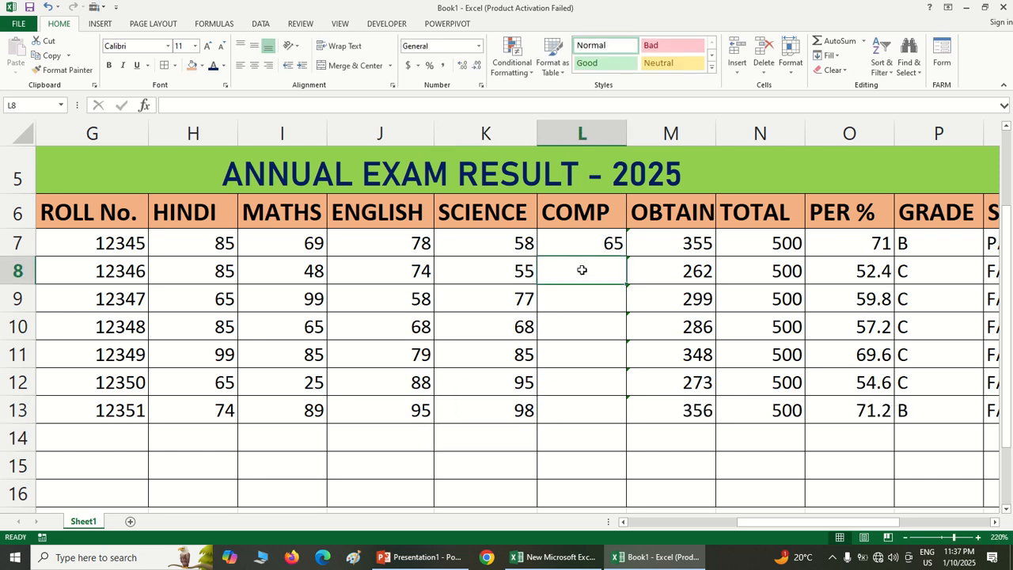
text(74)
key(Return)
text(58)
key(Return)
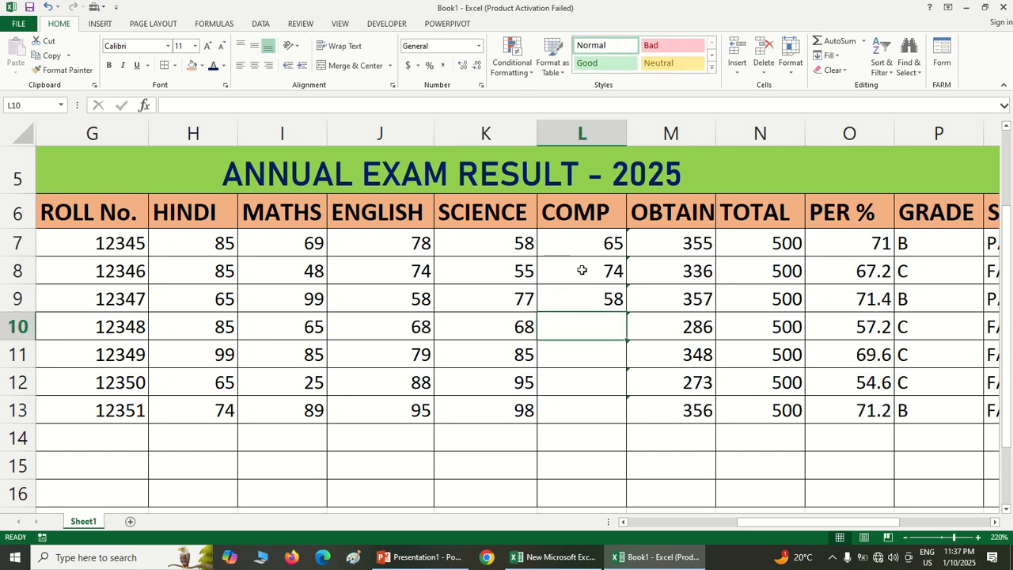
text(65)
key(Return)
text(35)
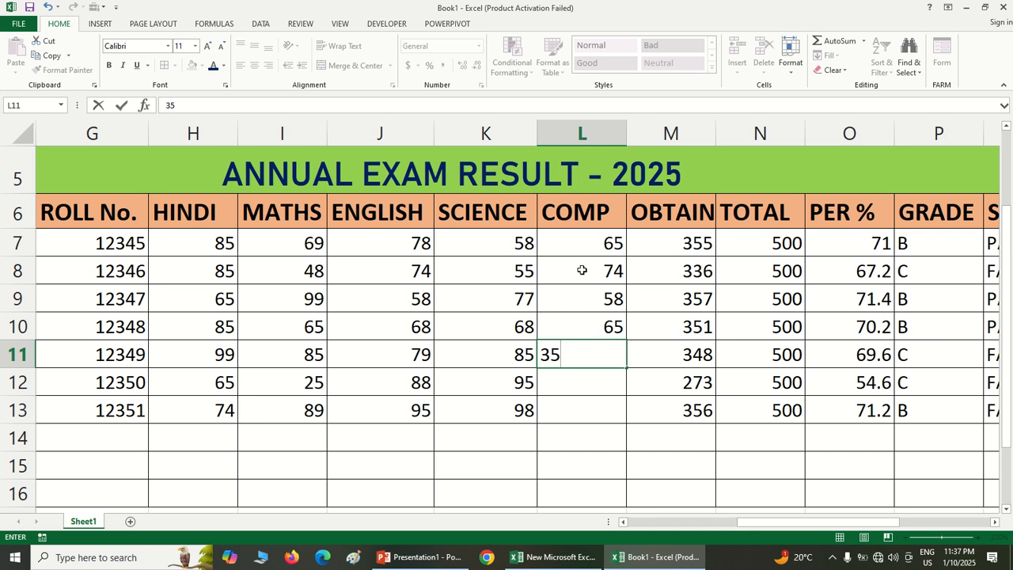
key(Return)
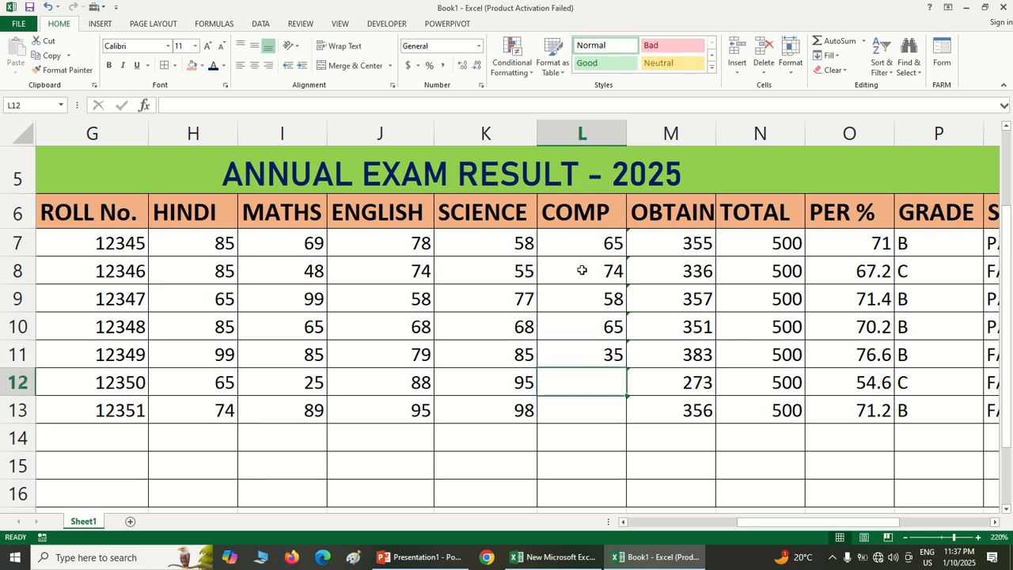
Change the COMP mark in L11 to 78 and enter 99 in L12 and 98 in L13
click(586, 359)
text(78)
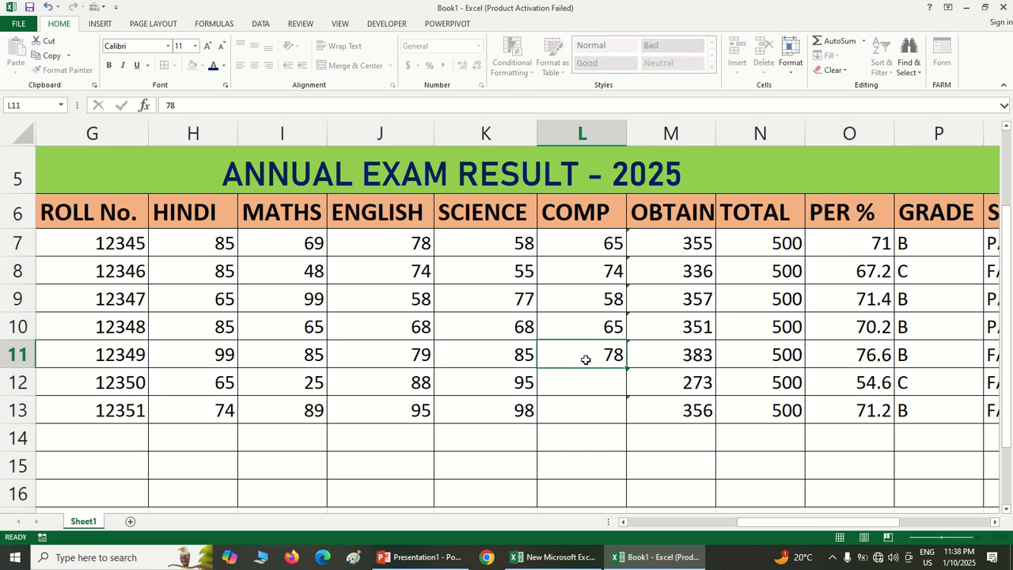
key(Return)
text(99)
key(Return)
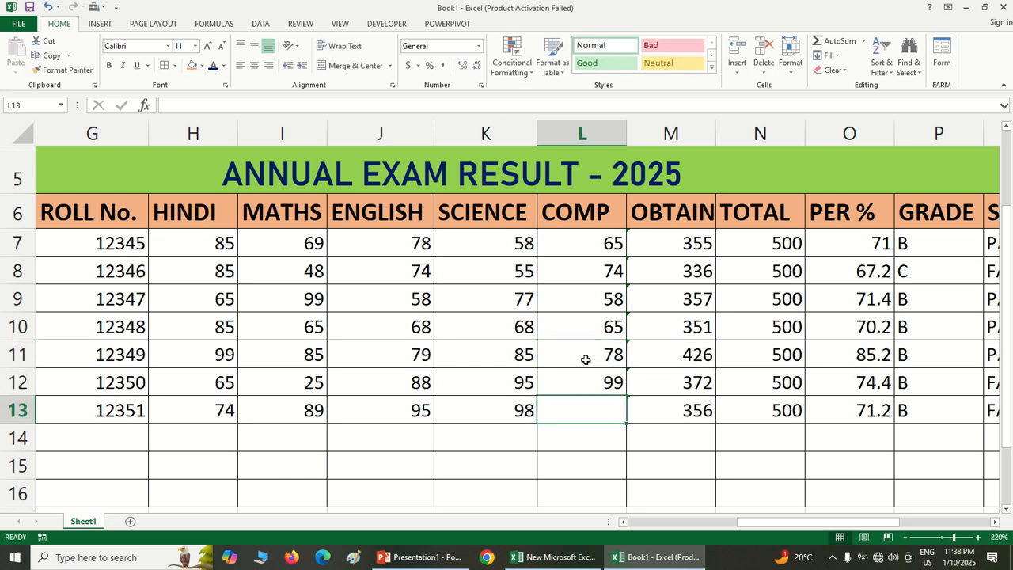
text(57)
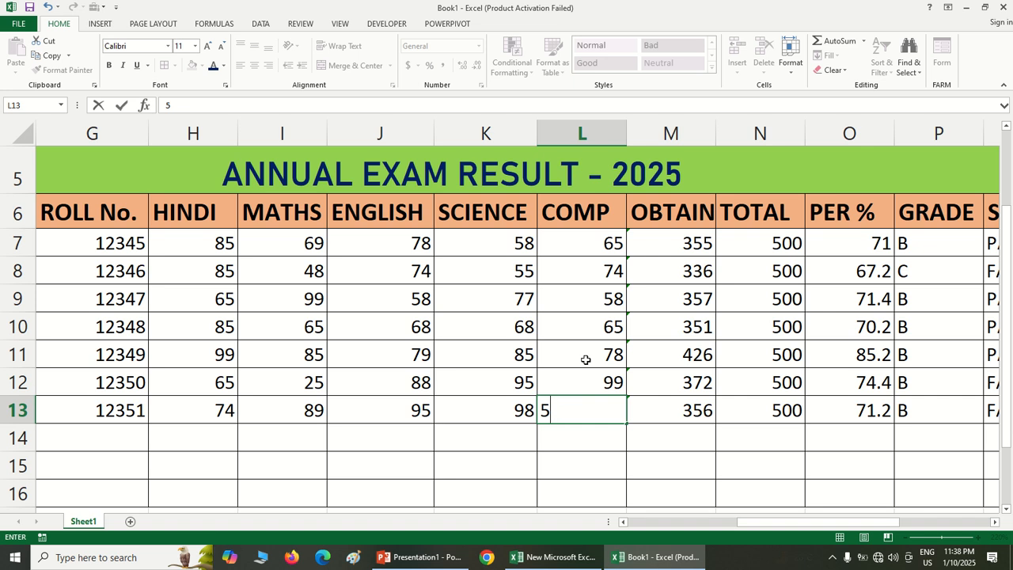
key(BackSpace)
text(98)
key(Return)
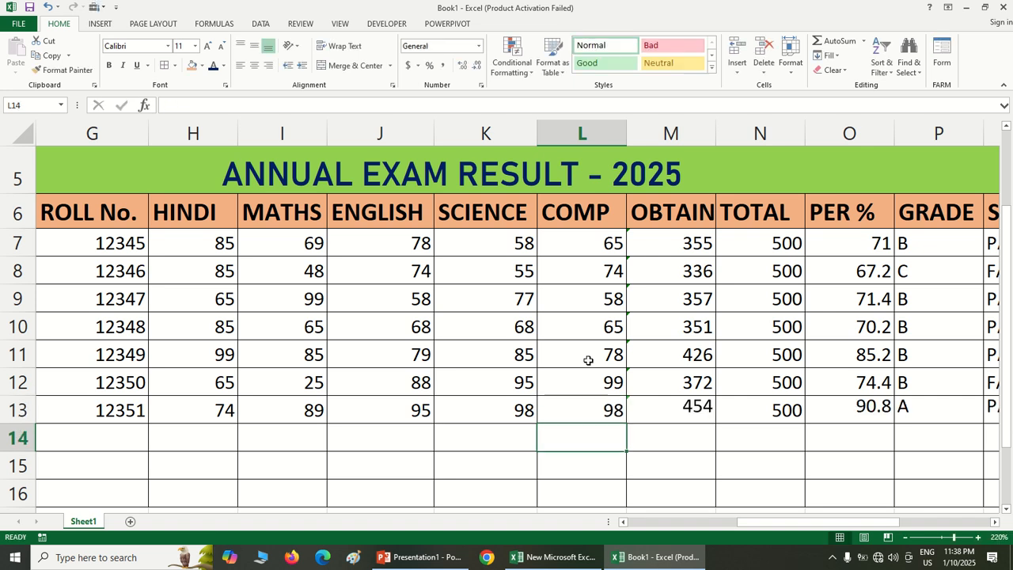
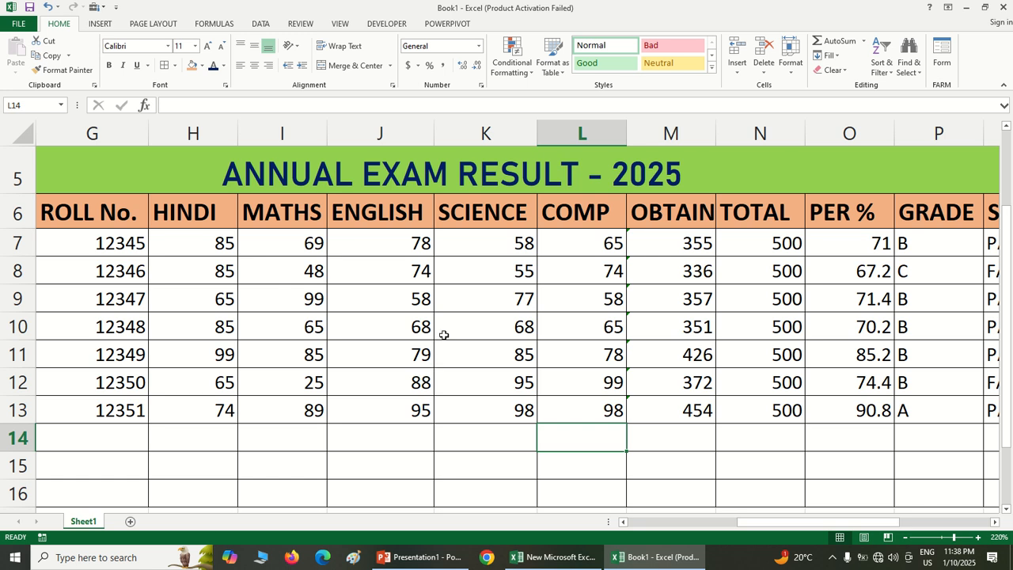
Change the HINDI mark in H10 to 50 and the SCIENCE mark in K10 to 50
click(411, 328)
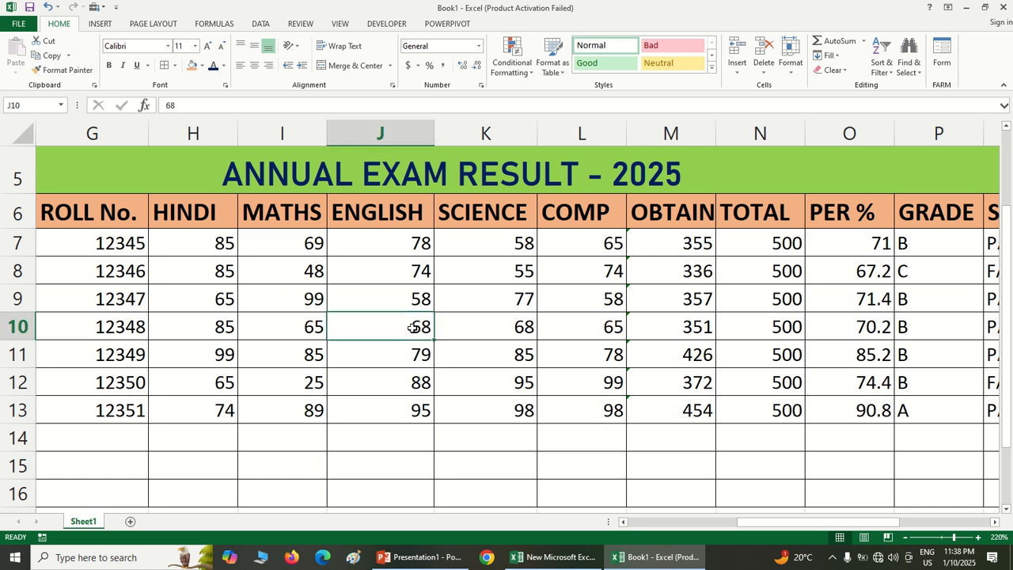
click(212, 329)
text(50)
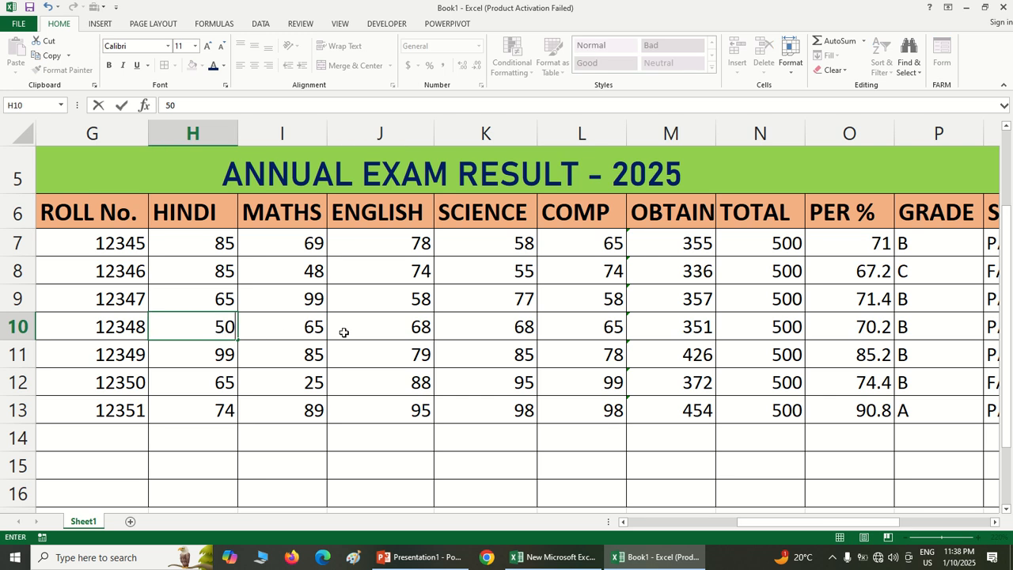
click(511, 330)
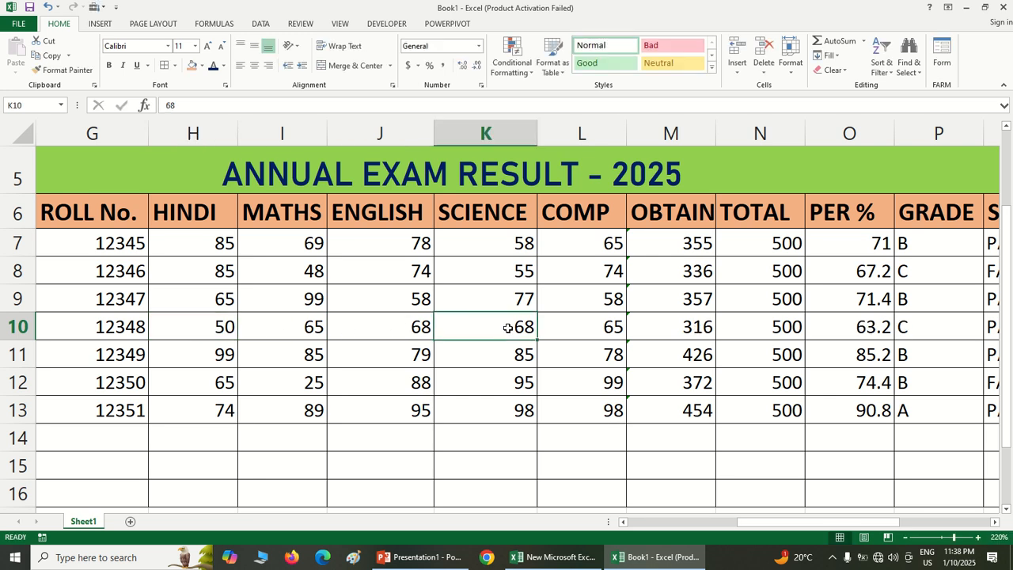
text(50)
click(490, 357)
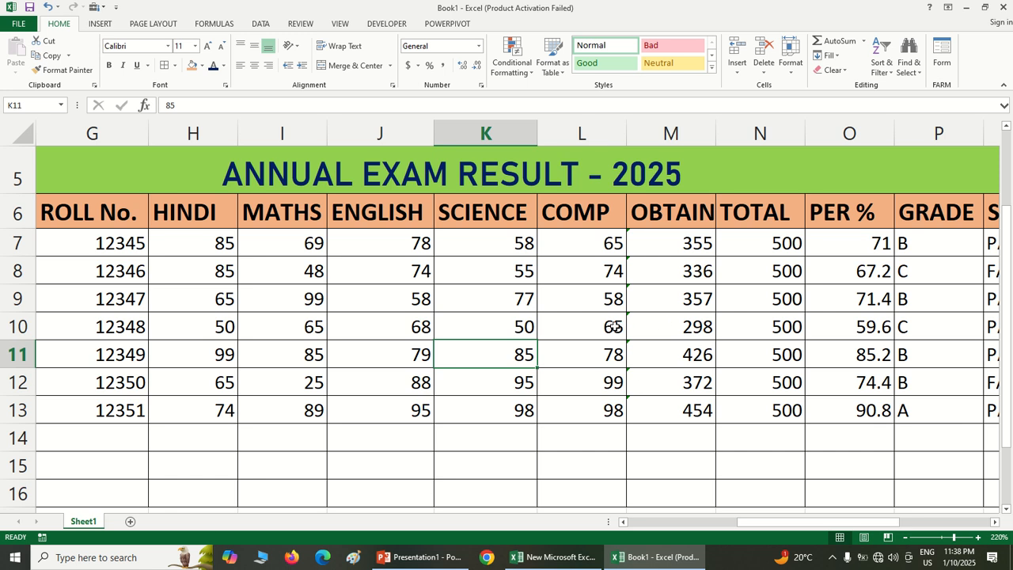
Change the ENGLISH mark in J10 to 50 and the COMP mark in L10 to 5
click(410, 327)
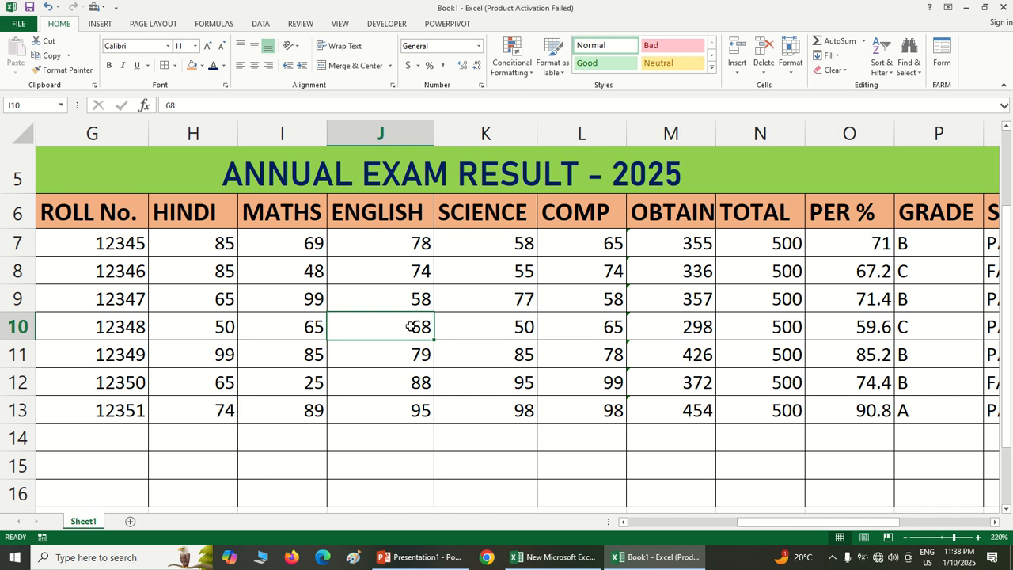
text(50)
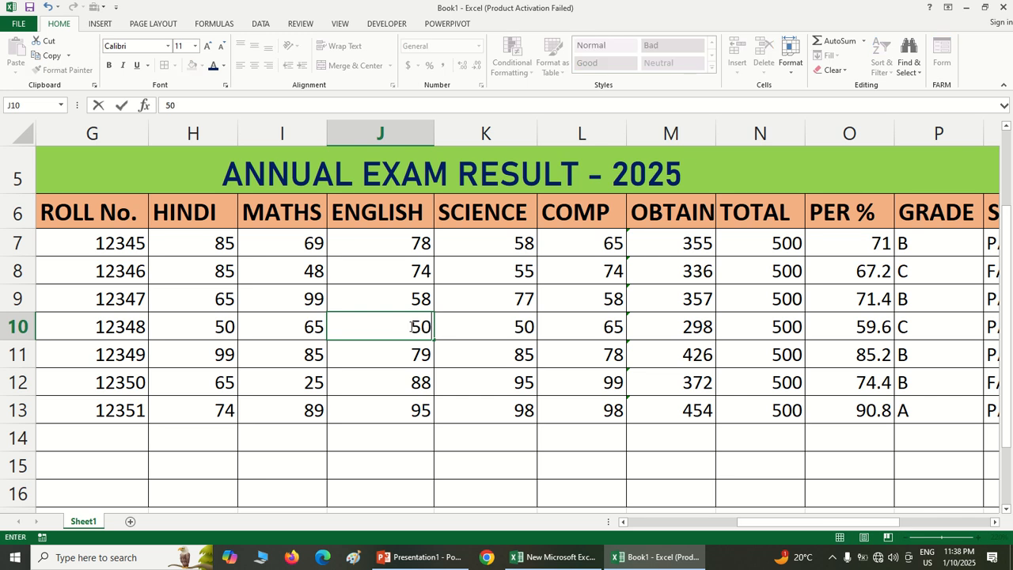
click(603, 334)
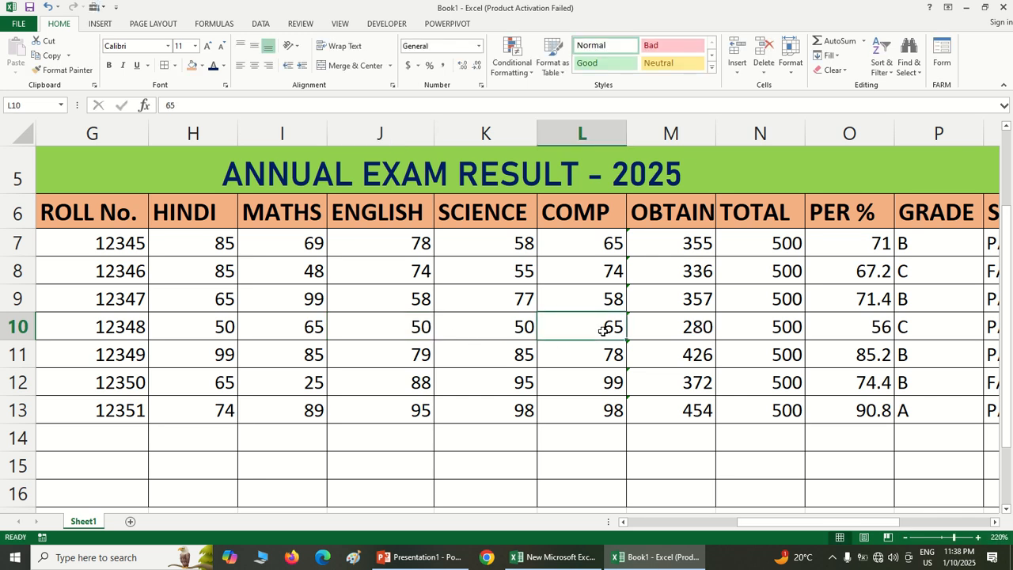
text(5)
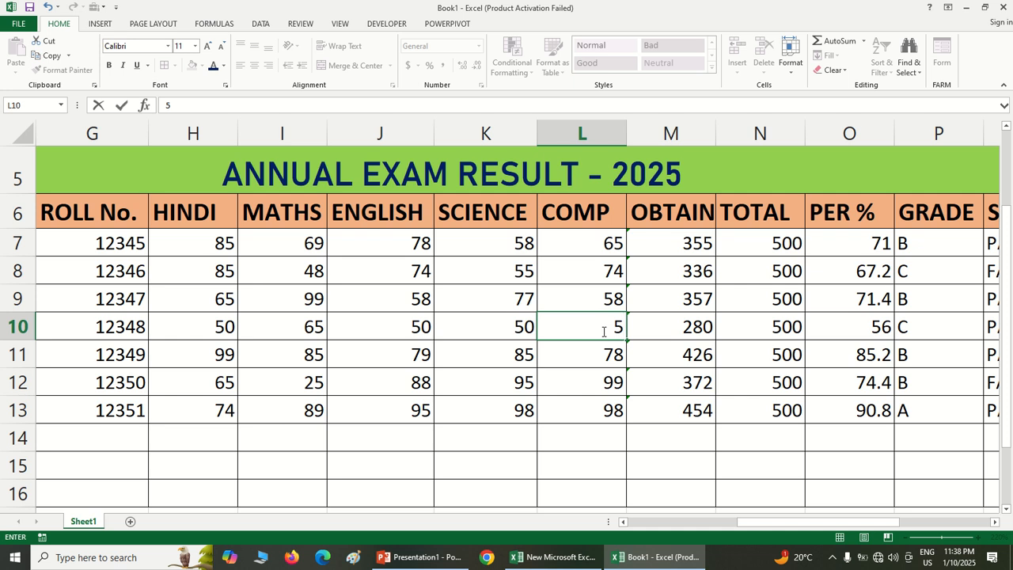
key(BackSpace)
text(105)
key(BackSpace)
click(554, 359)
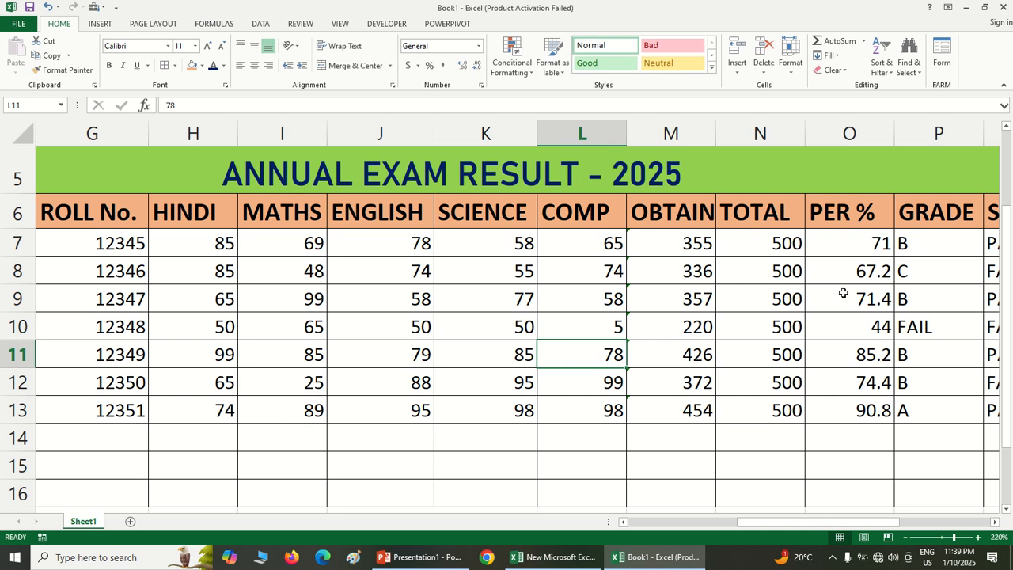
Fill the range H6:M13, from HINDI to OBTAIN, with a medium grey theme colour
drag(173, 213, 673, 399)
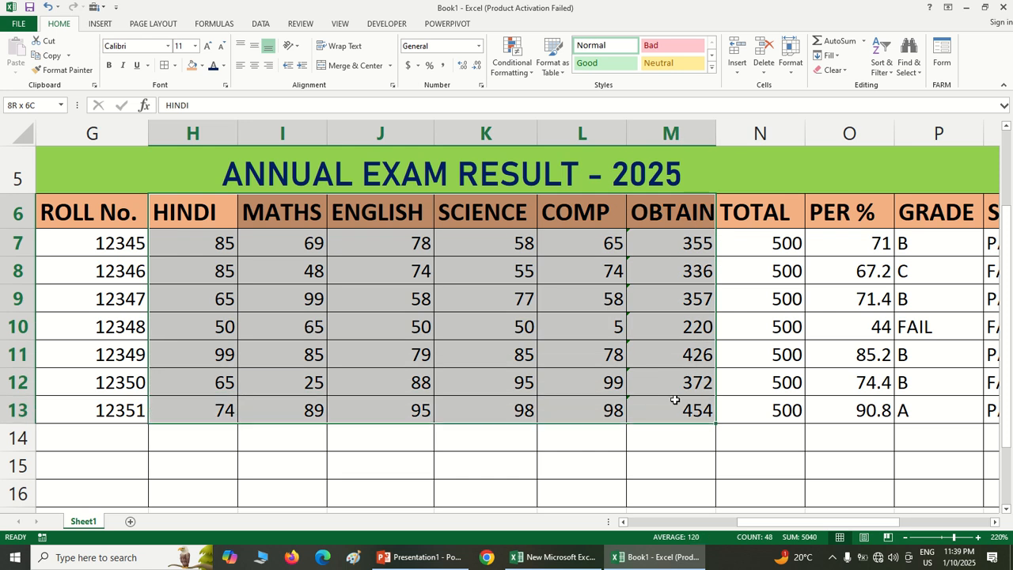
click(202, 66)
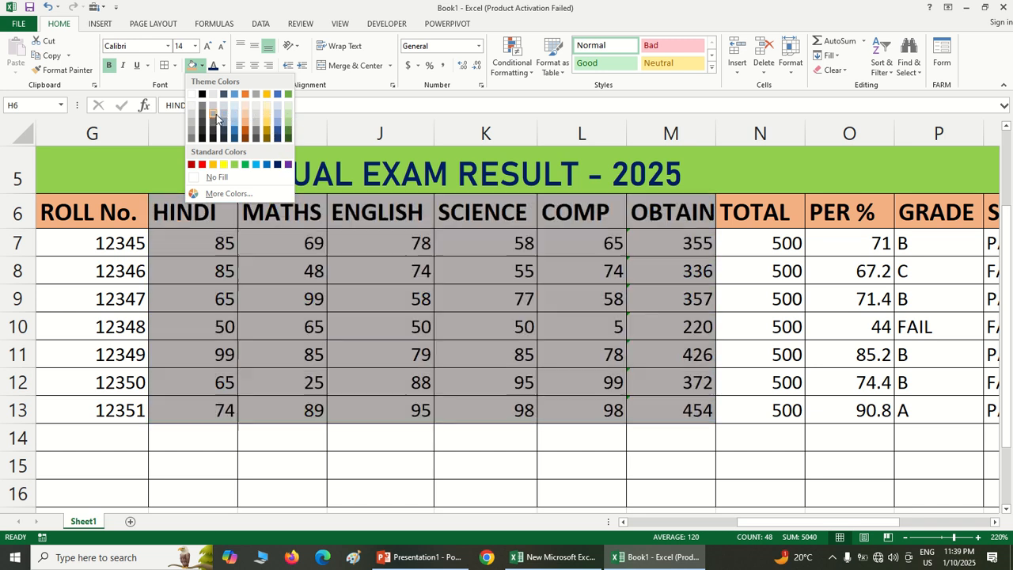
click(216, 113)
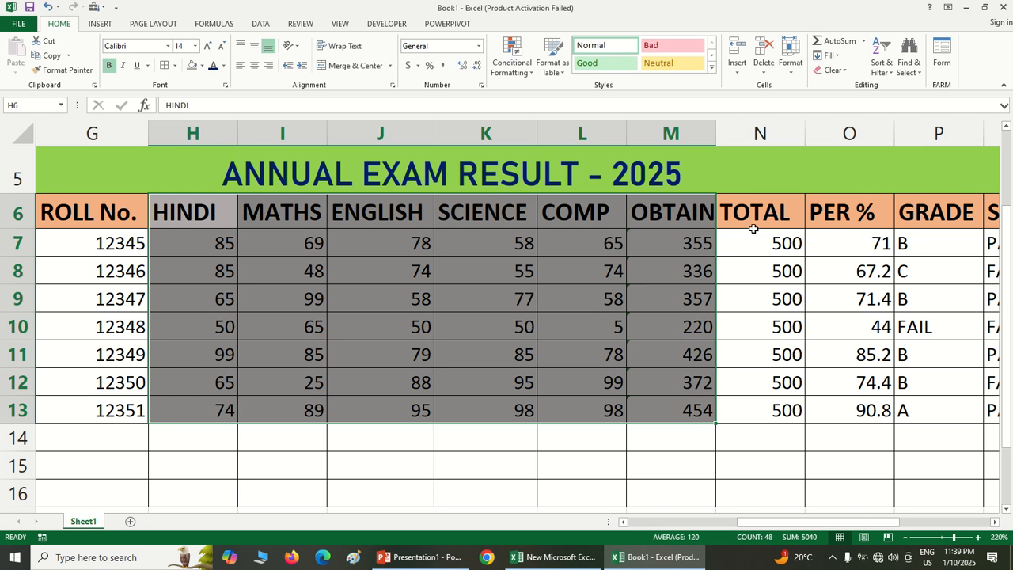
click(751, 322)
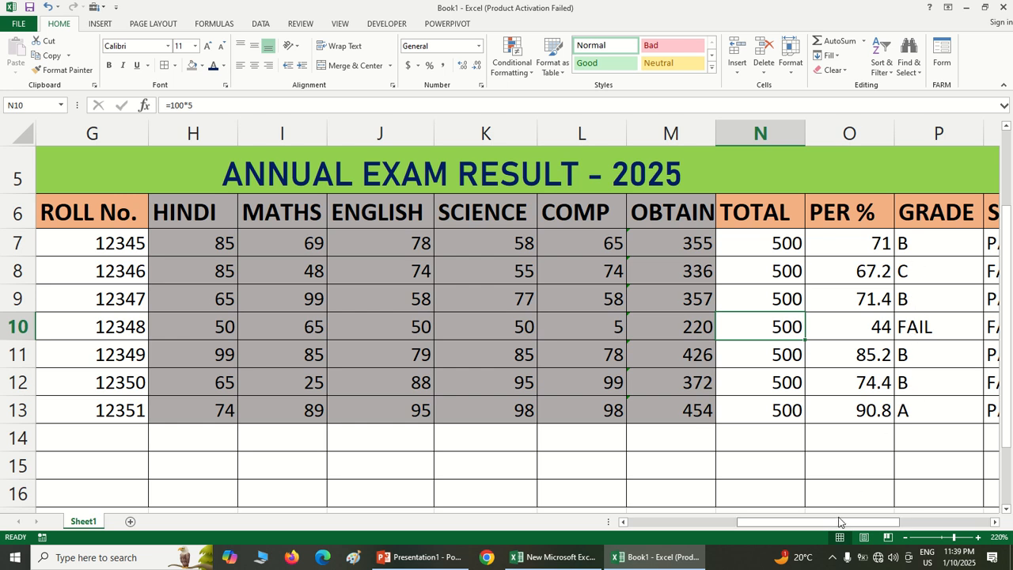
Change the MATHS mark in I8 to 59
drag(838, 523, 884, 527)
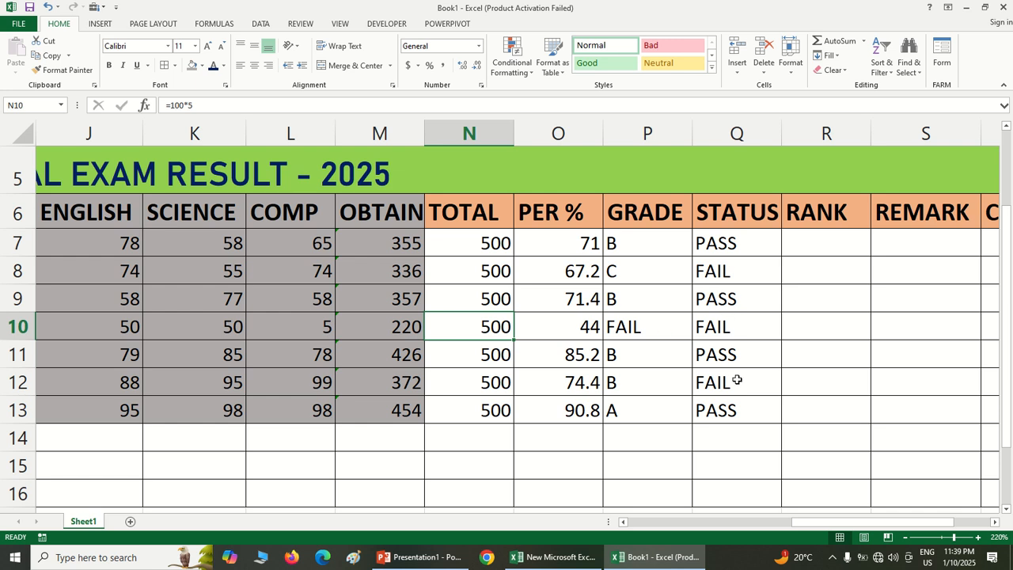
scroll(831, 527, left, 2)
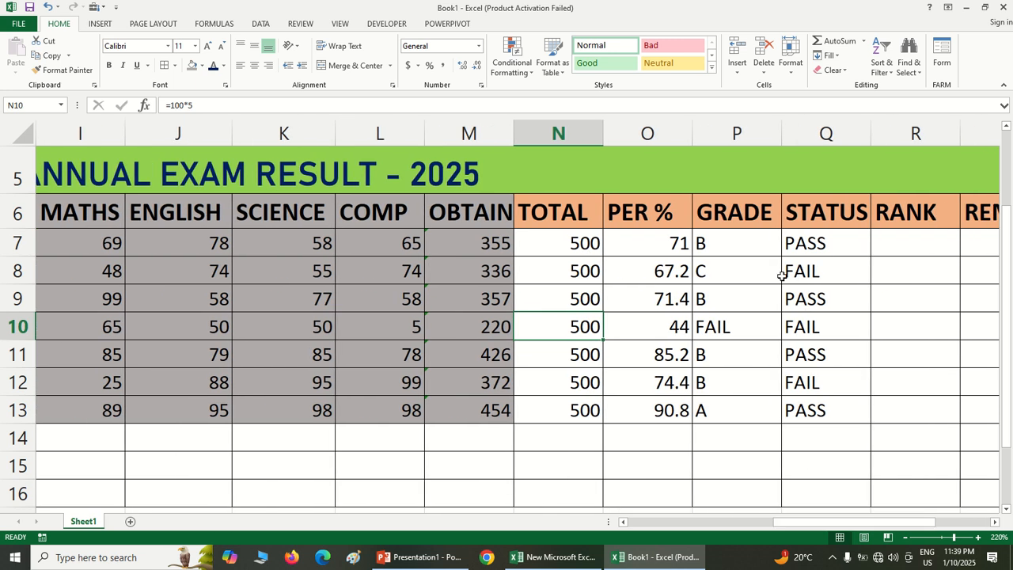
click(97, 273)
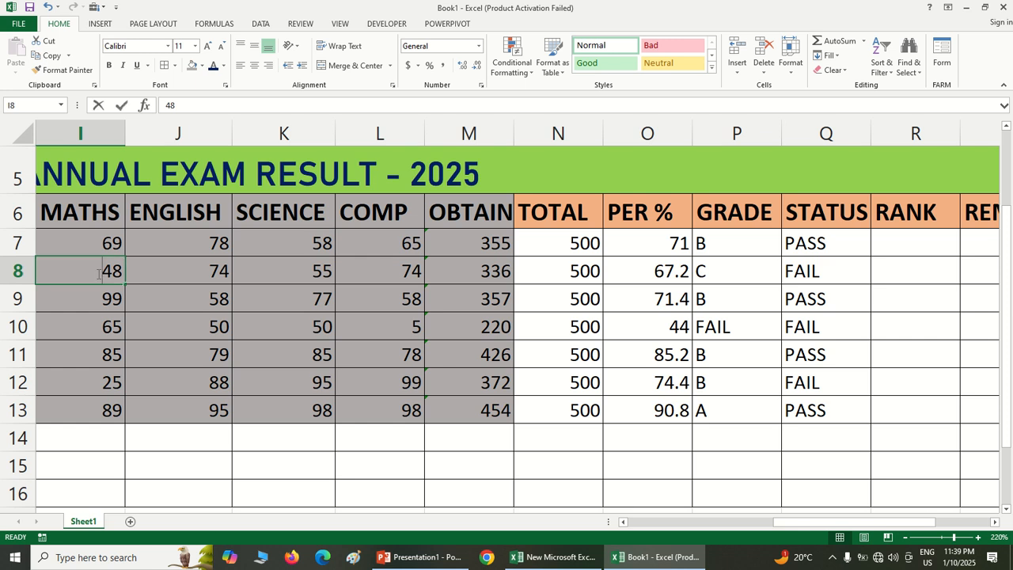
text(59)
click(298, 338)
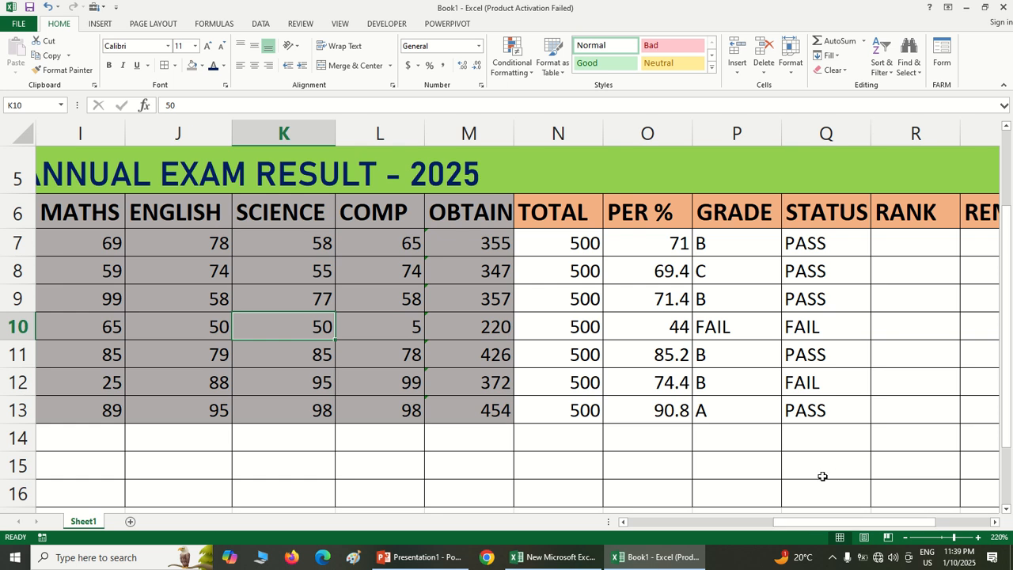
click(885, 345)
click(892, 249)
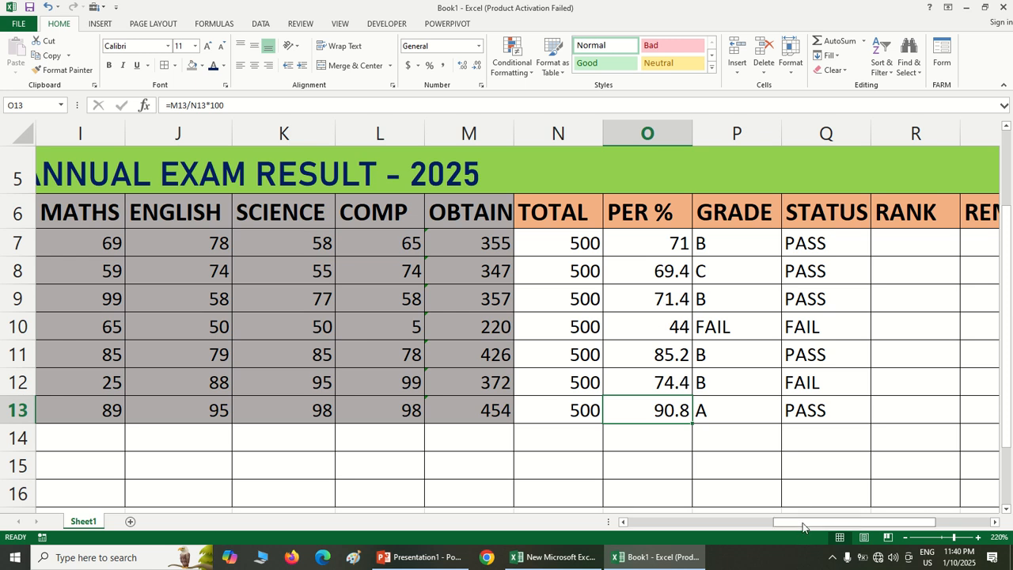
drag(802, 524, 593, 538)
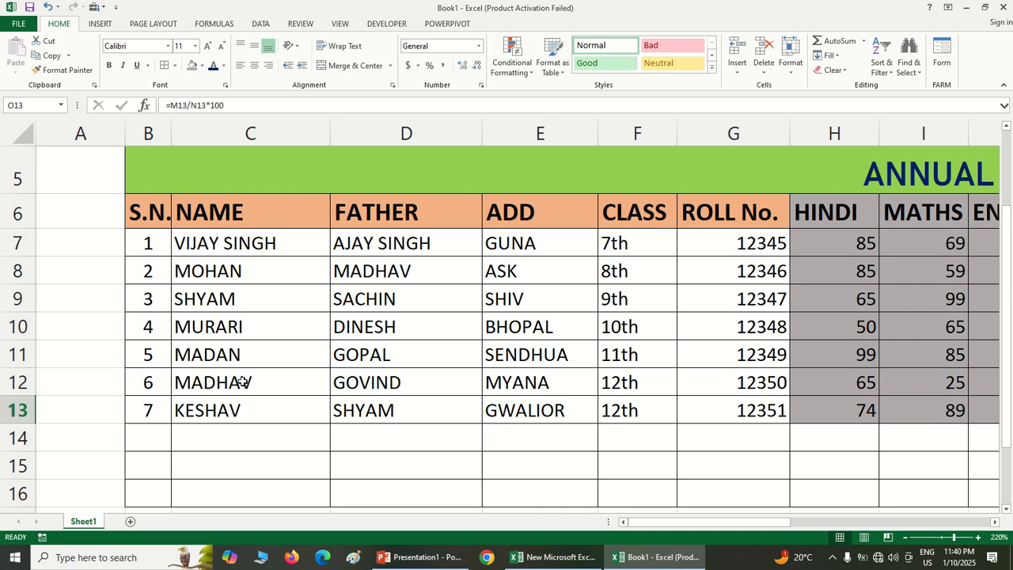
click(208, 332)
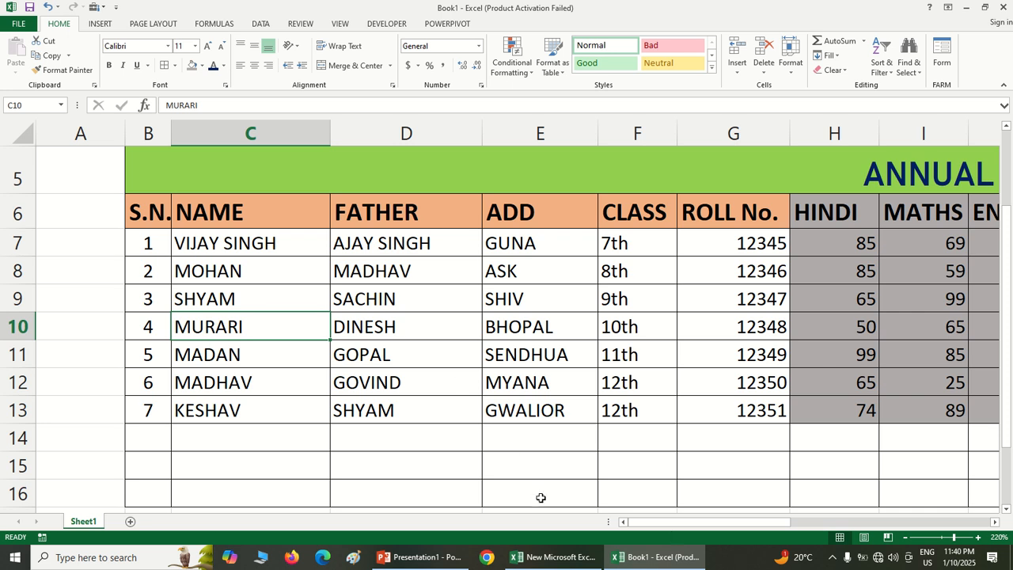
Write the formula =RANK(O7,O7:O13,0) in the RANK cell R7 to rank the percentages in descending order
drag(669, 524, 850, 524)
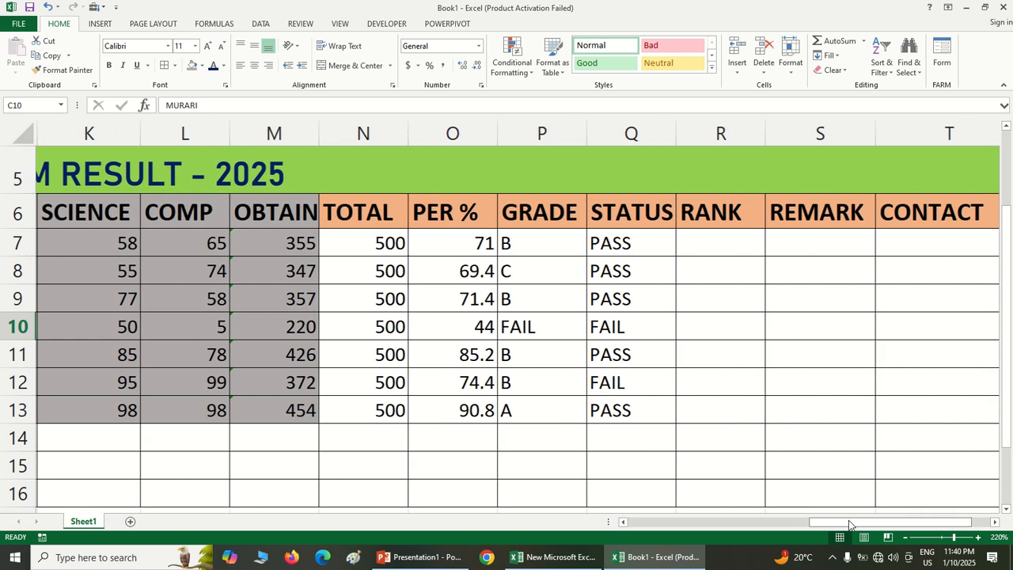
click(709, 248)
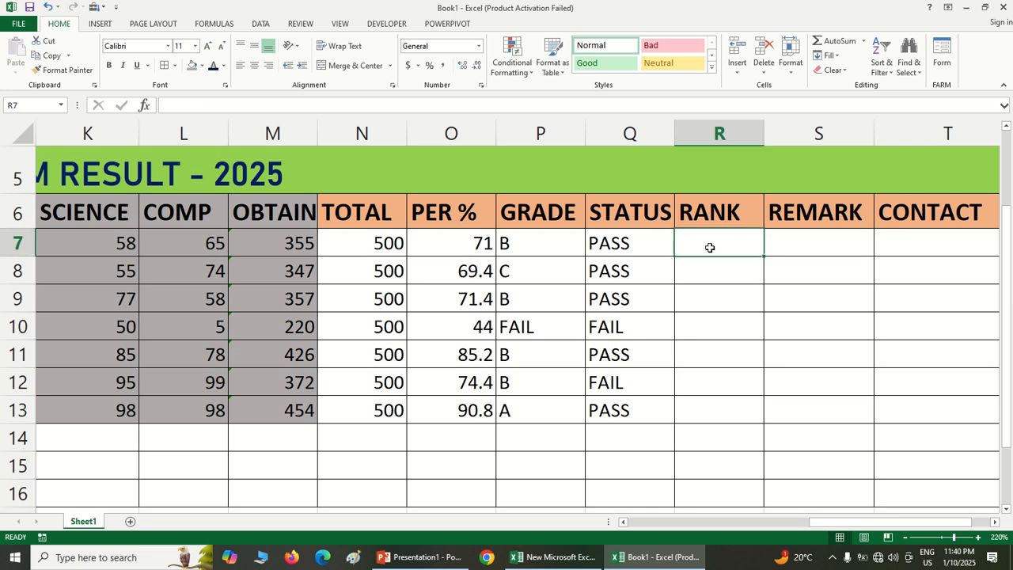
text(=)
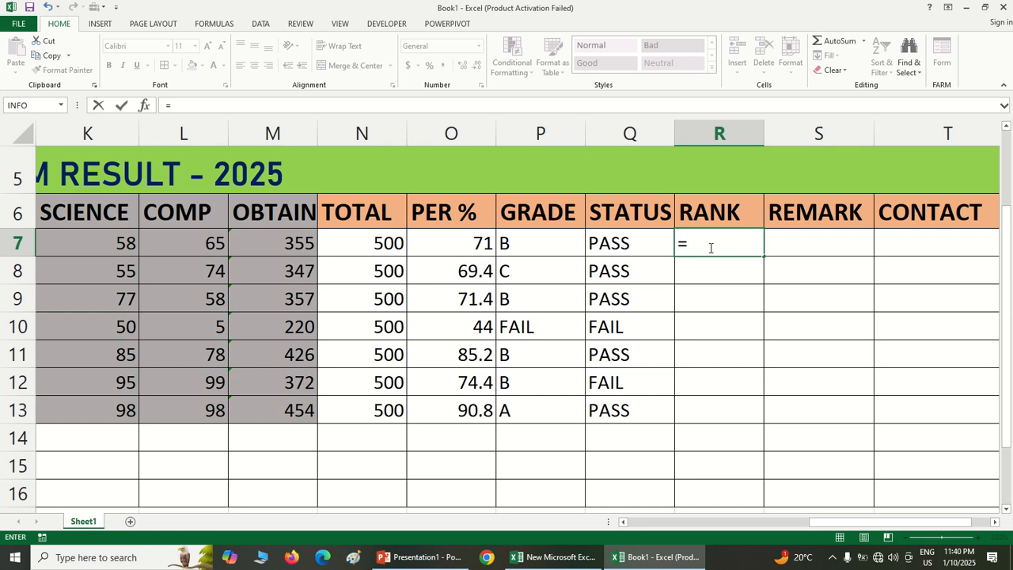
text(RANK)
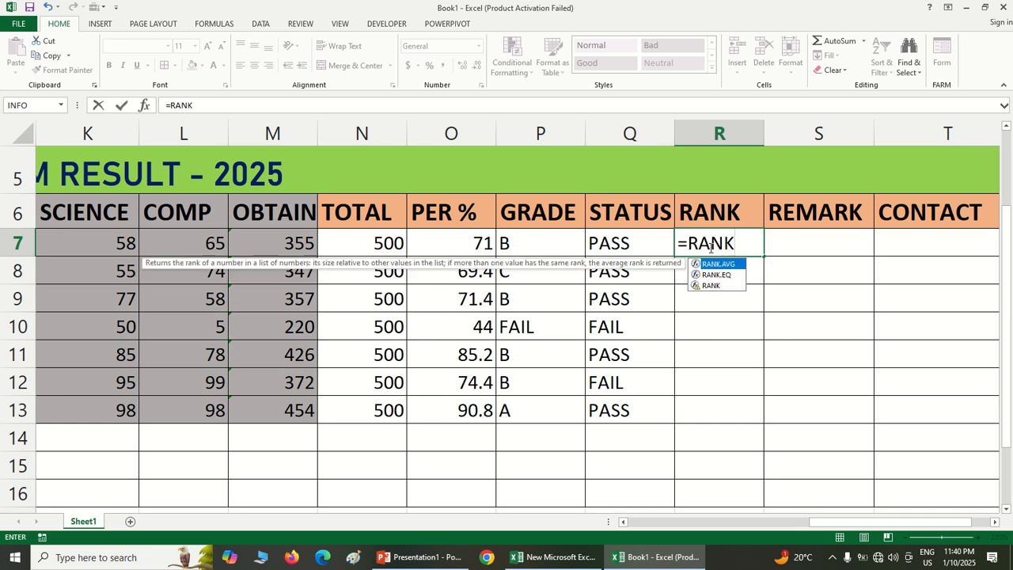
text(()
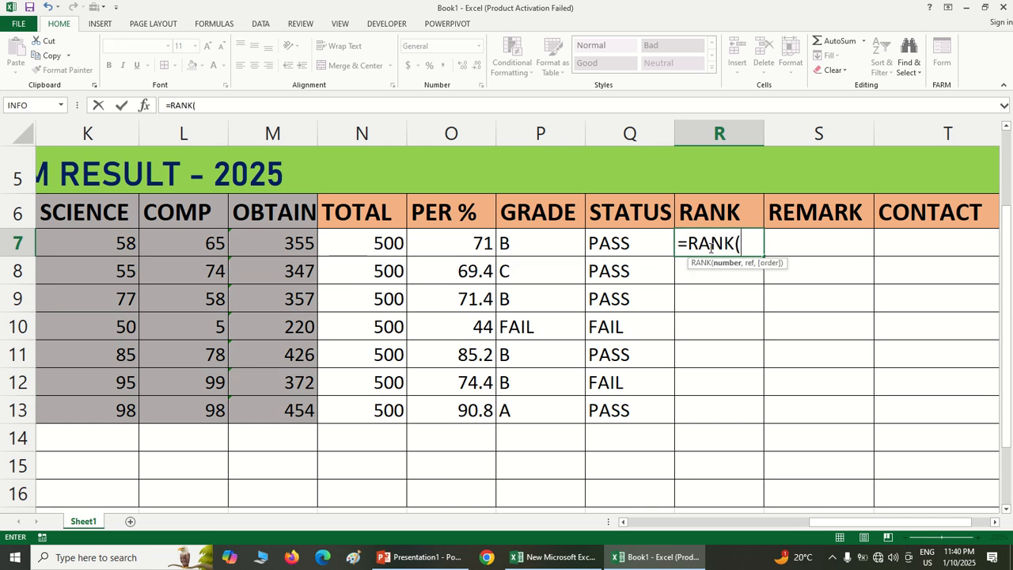
click(473, 244)
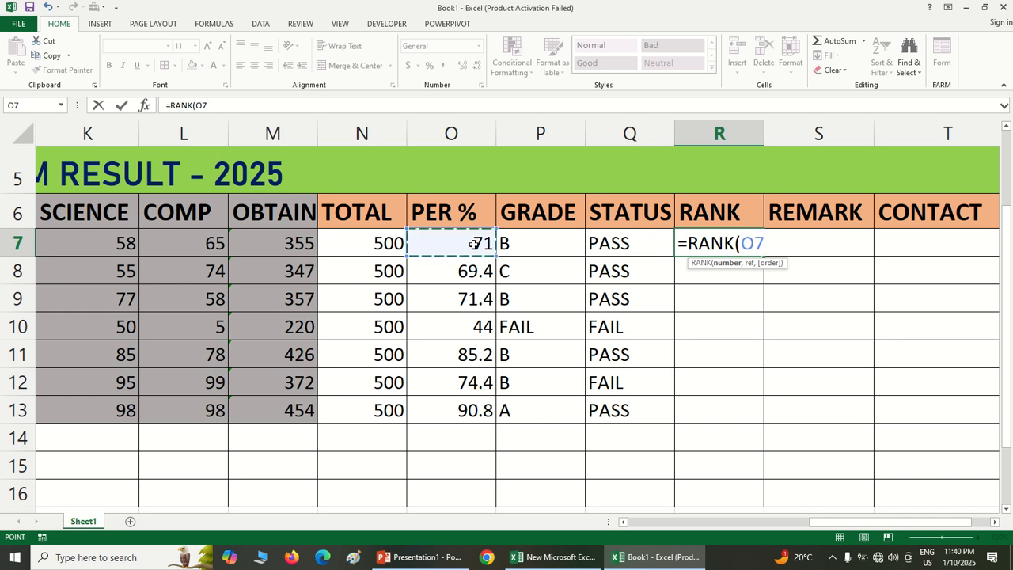
text(,)
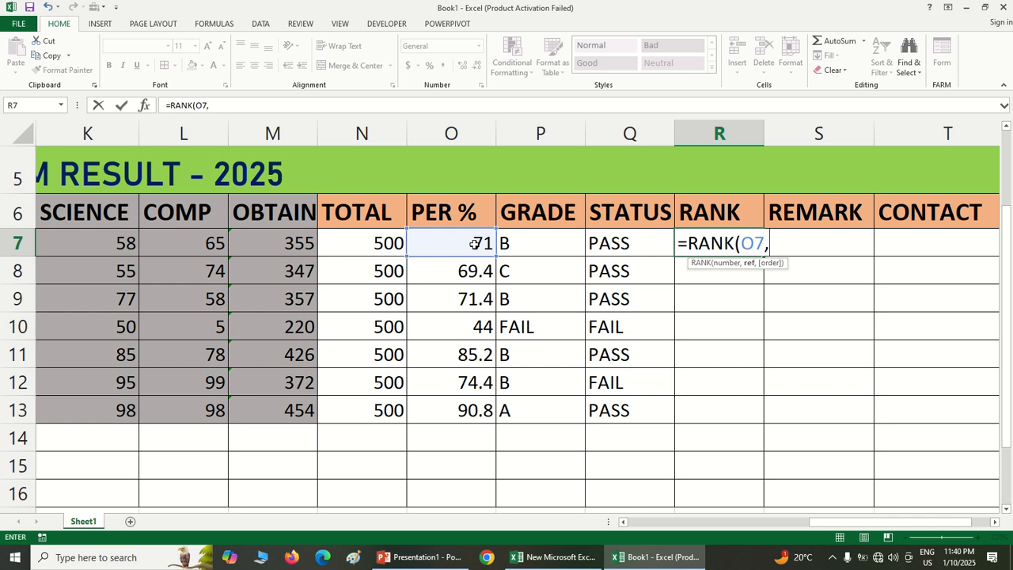
drag(458, 245, 459, 407)
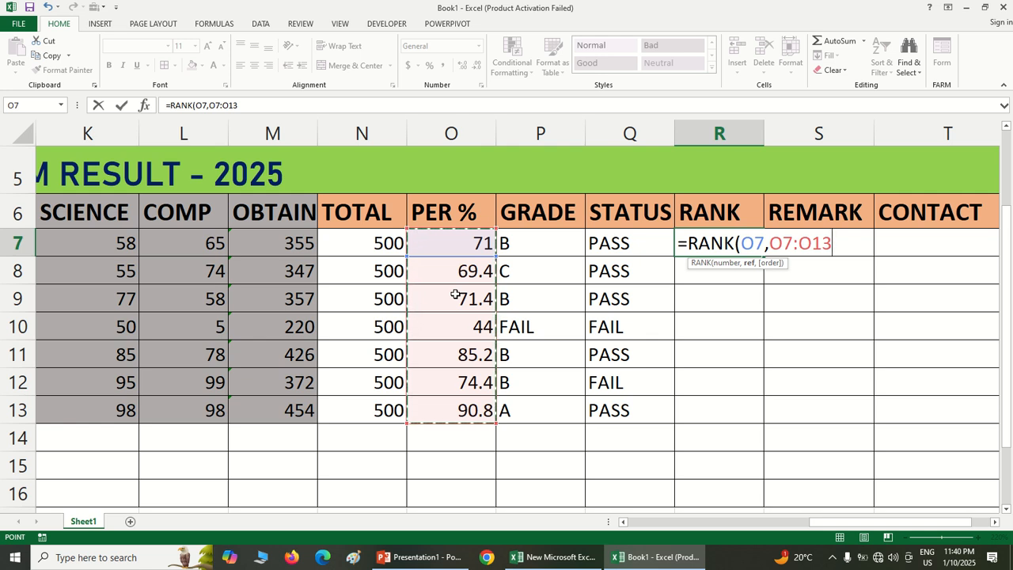
text(,0)
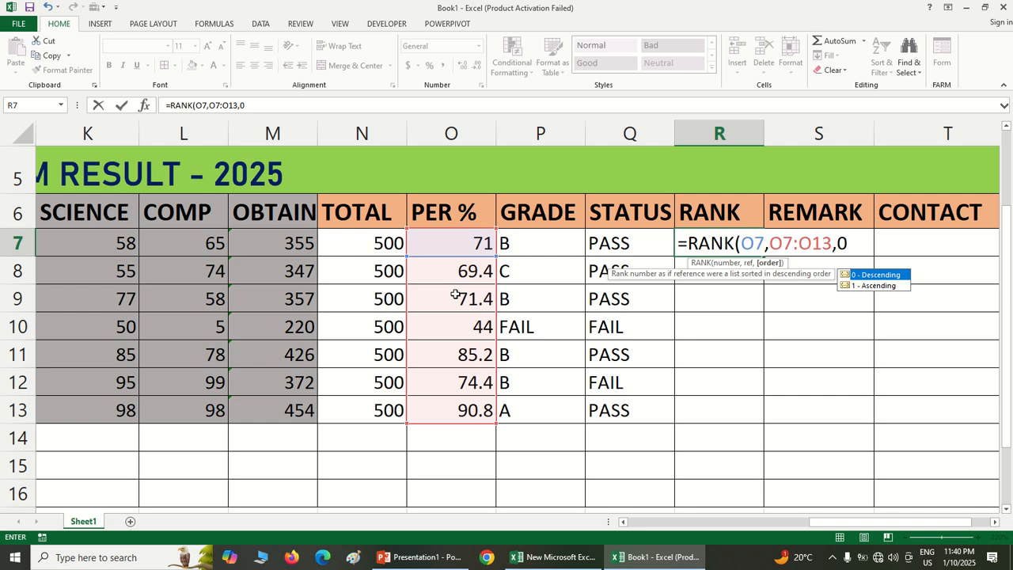
text())
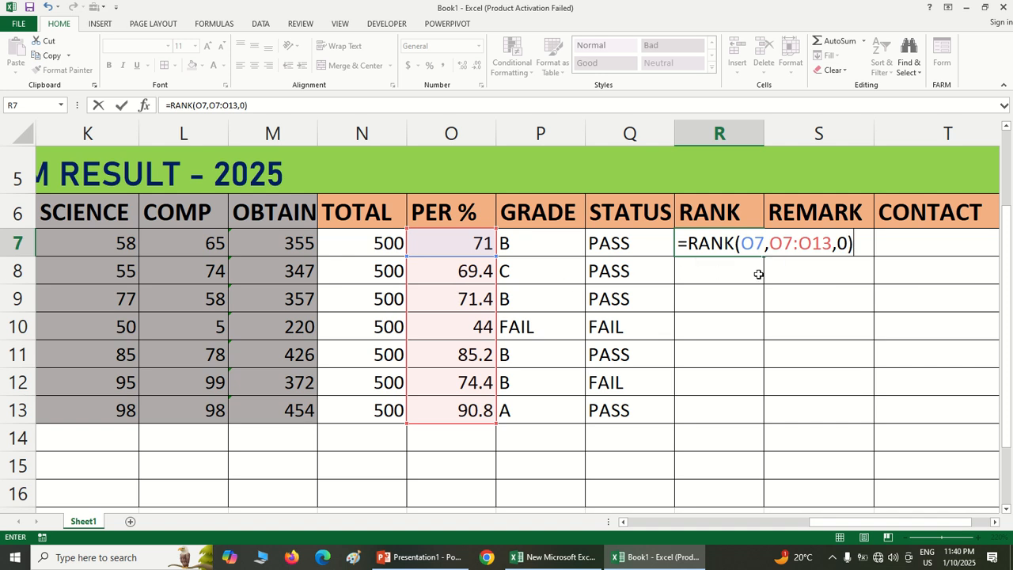
Make the ranking range absolute as $O$7:$O$13 in the R7 formula and copy the formula down to R13
drag(832, 243, 769, 253)
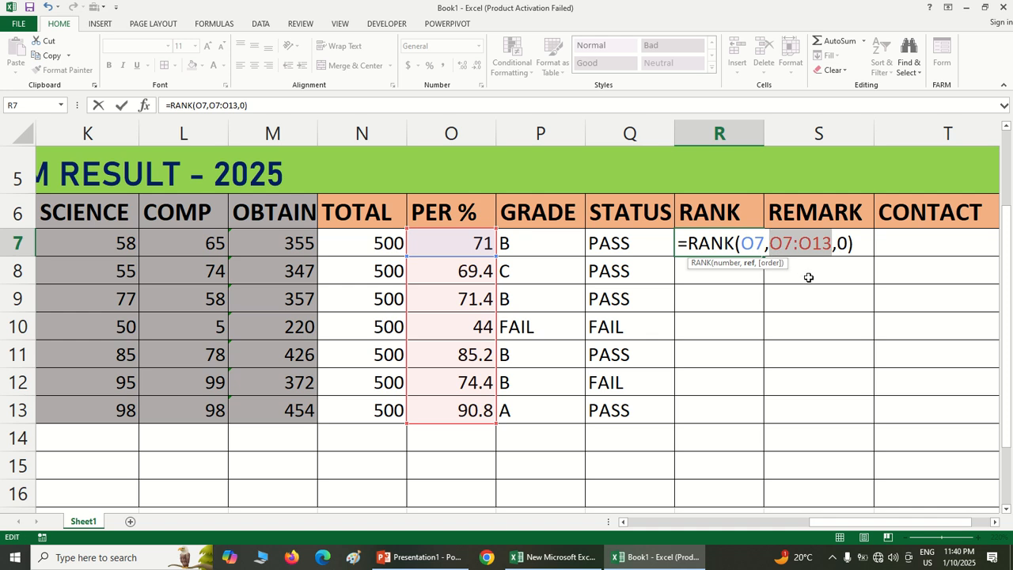
key(F4)
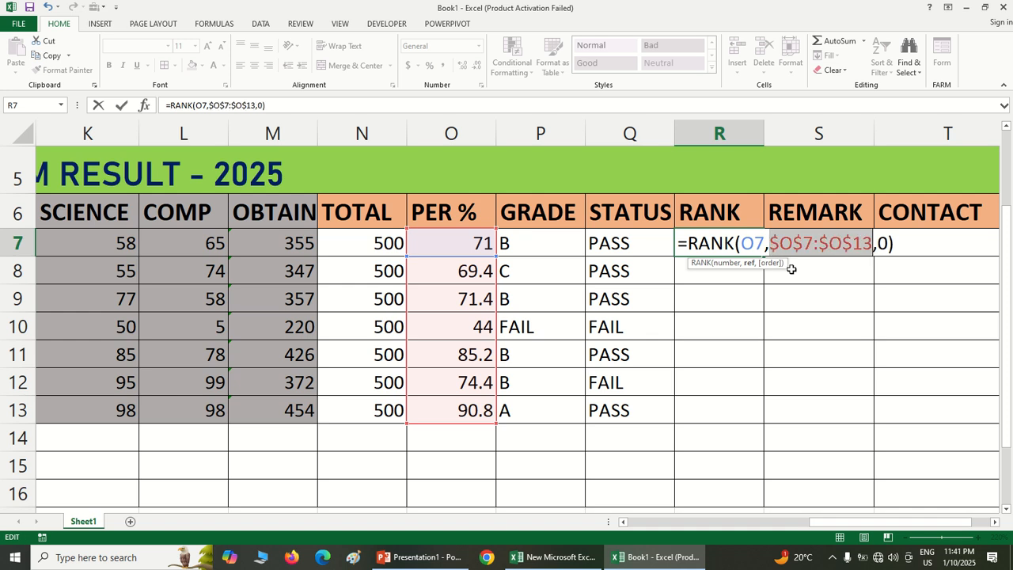
click(918, 240)
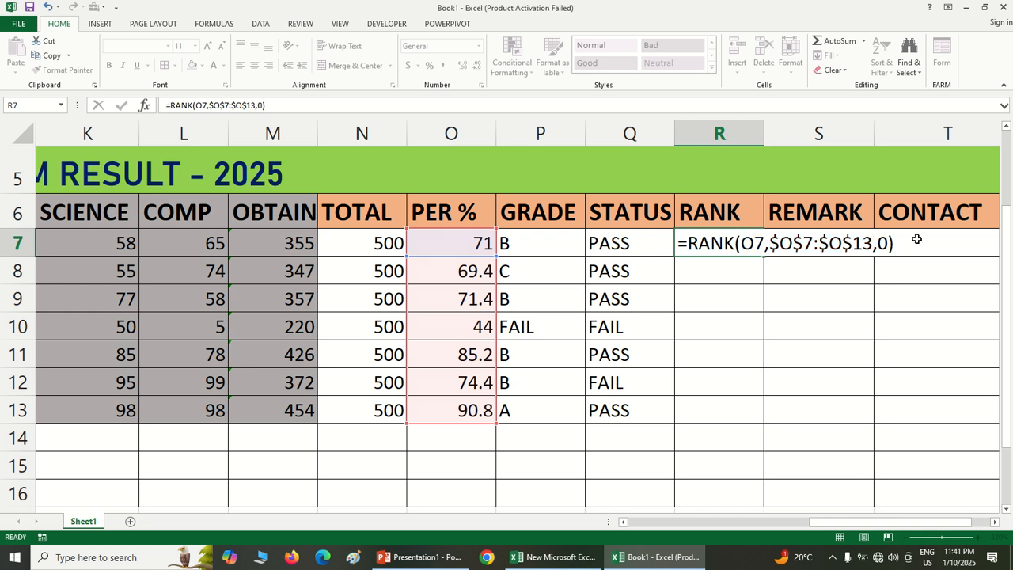
key(Return)
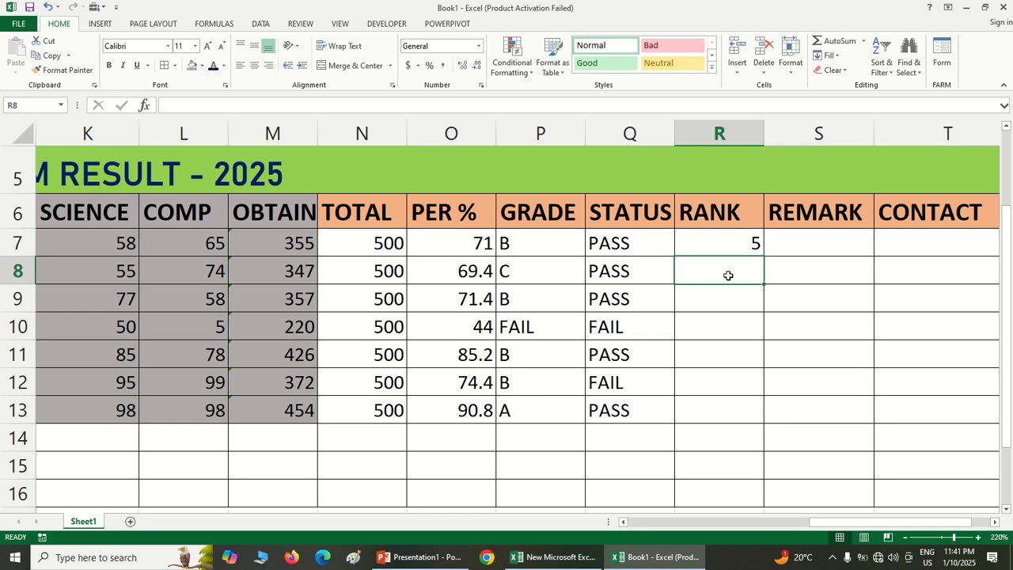
click(748, 250)
drag(764, 255, 772, 415)
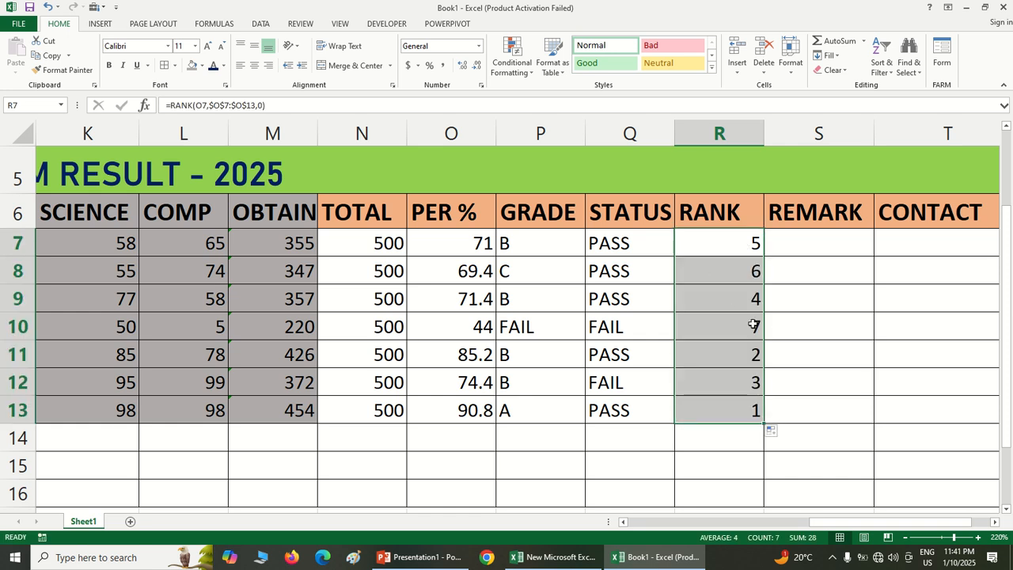
Sort the student records in C6:R13 by the RANK column from smallest to largest, keeping row 6 as headers
click(818, 248)
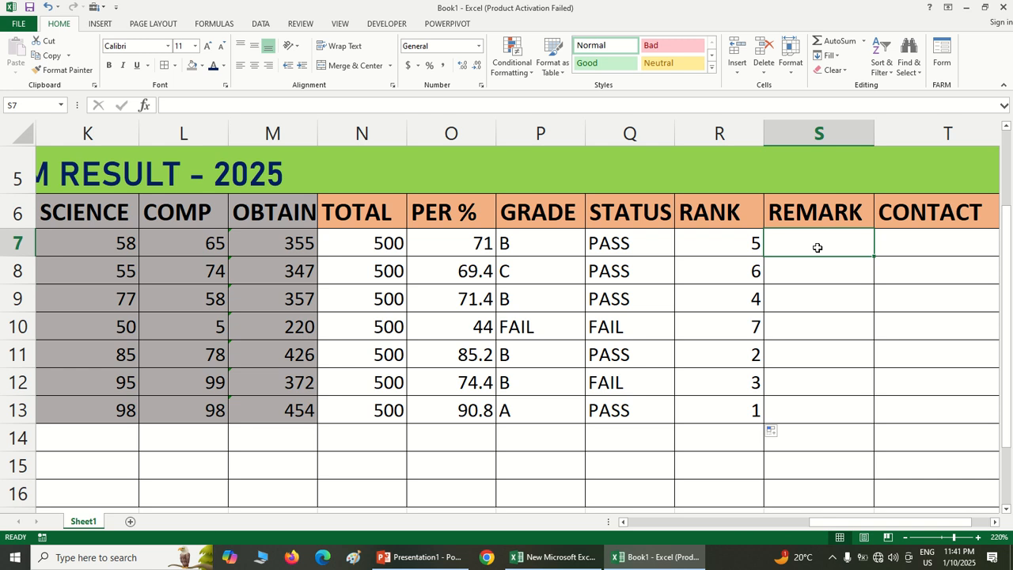
click(747, 411)
drag(747, 412, 182, 223)
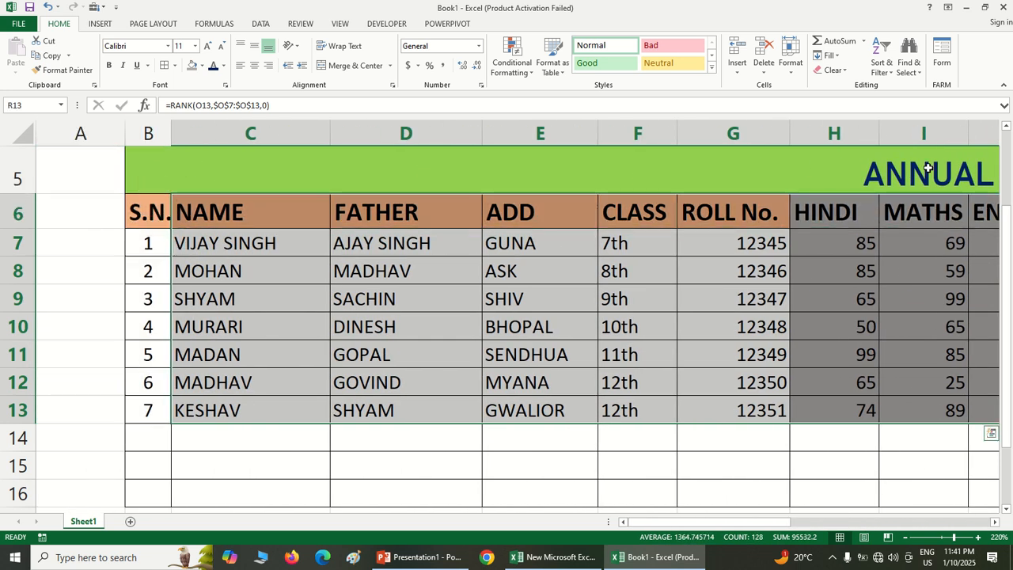
click(886, 71)
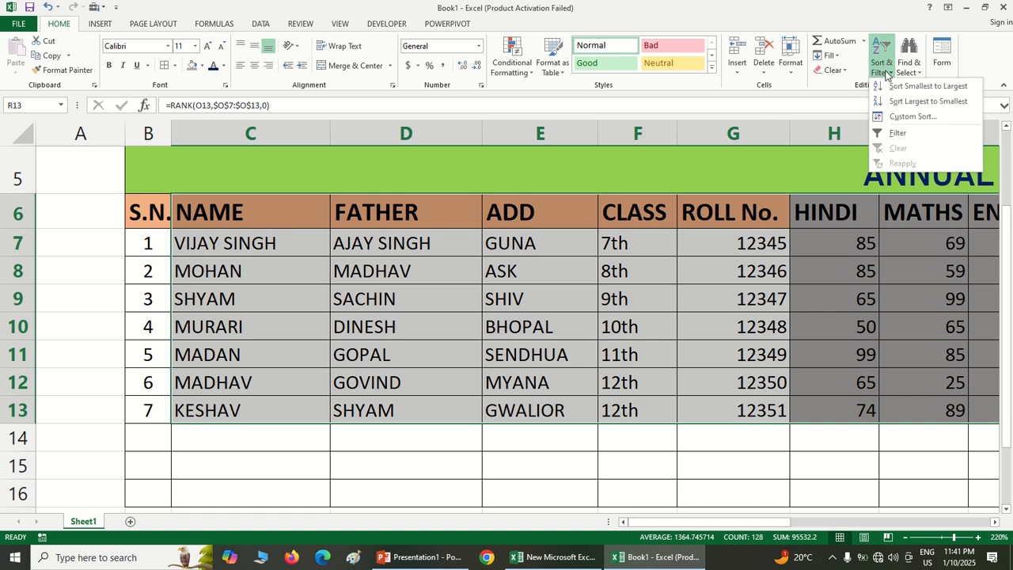
click(910, 117)
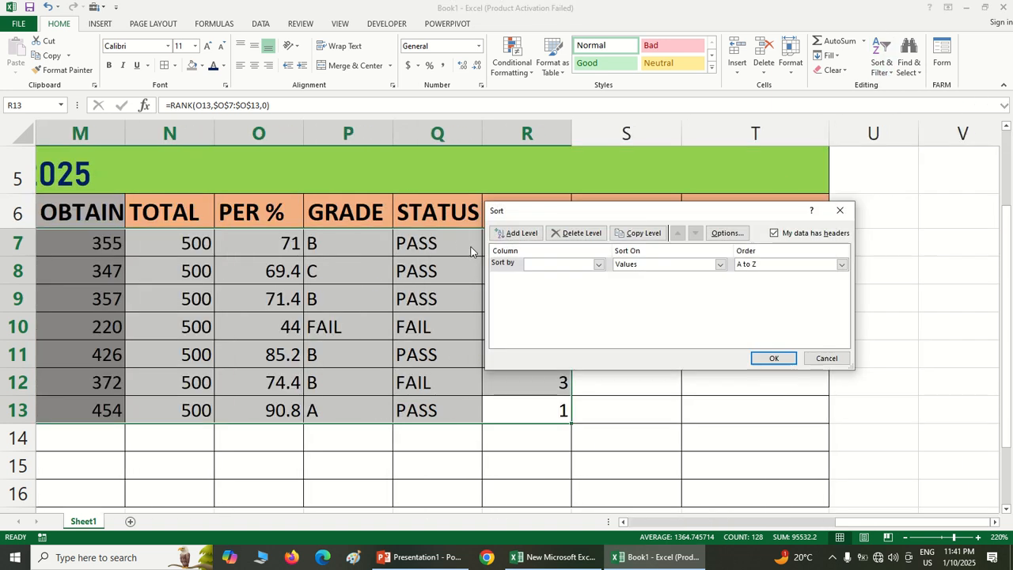
click(598, 265)
scroll(582, 357, down, 1)
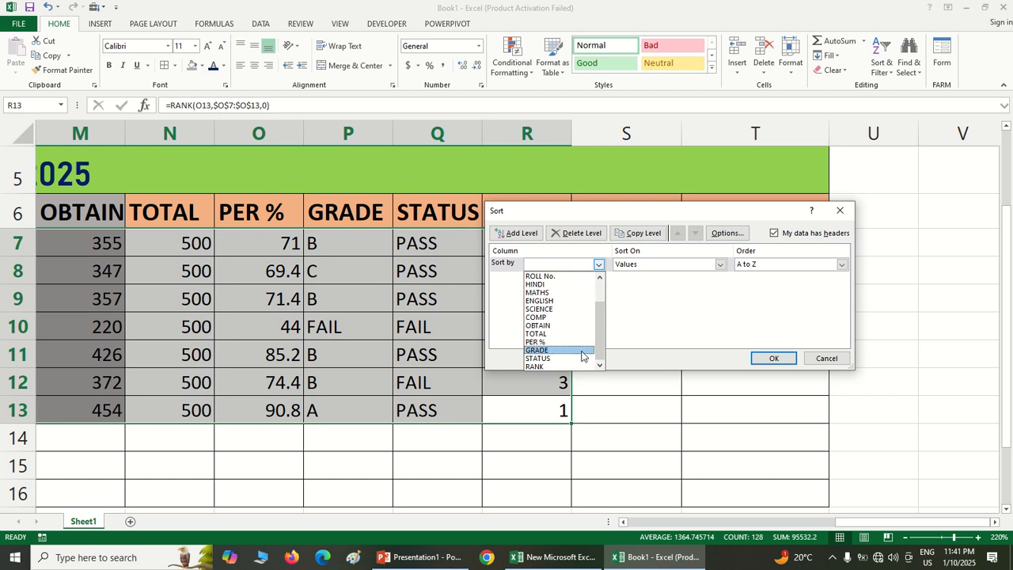
click(574, 366)
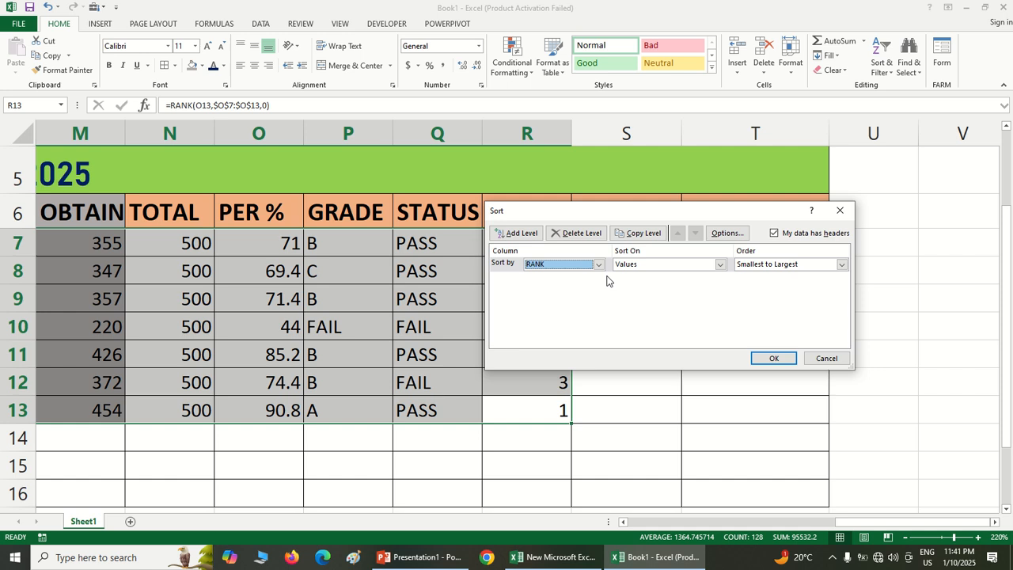
click(773, 358)
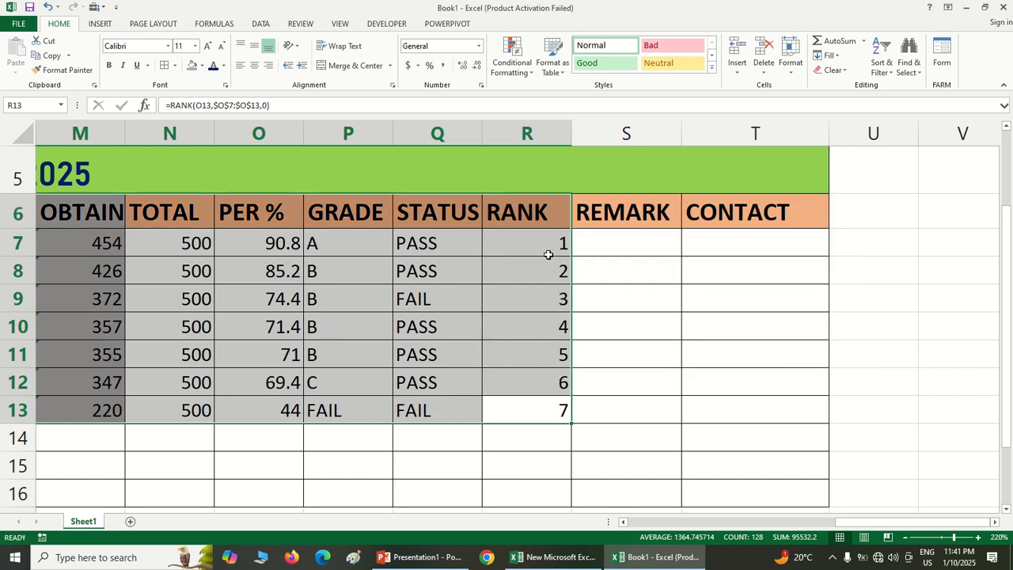
Enter the REMARK values 10000, 8000, 5000, 3000 and 2000 in cells S7 to S11
drag(864, 526, 832, 537)
click(822, 342)
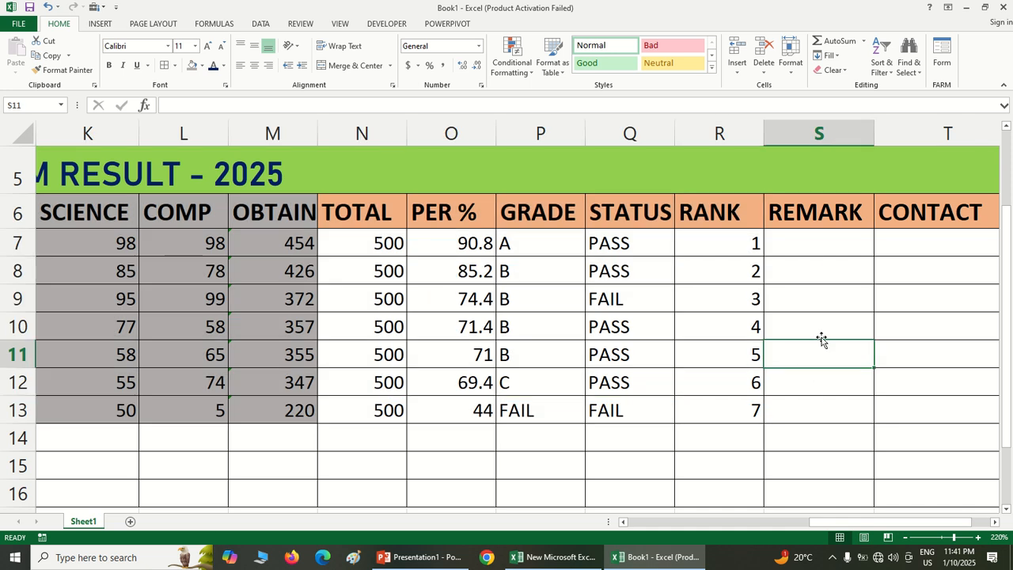
click(816, 243)
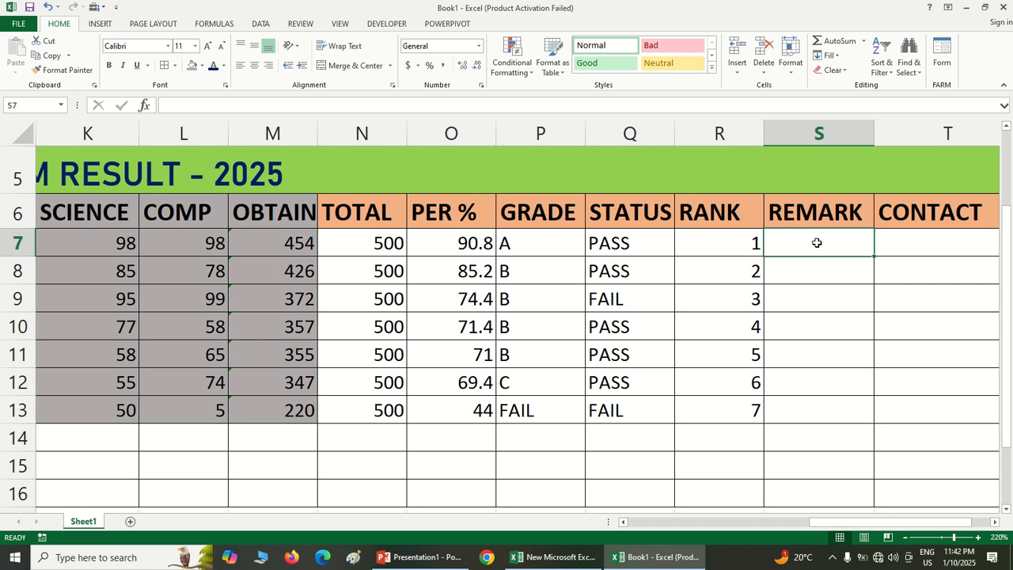
text(10000)
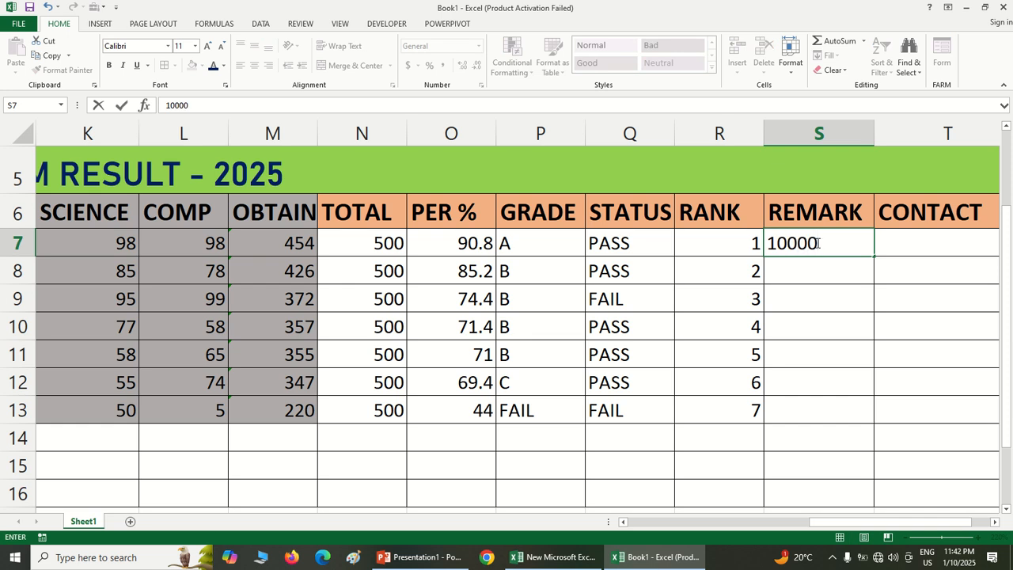
key(Return)
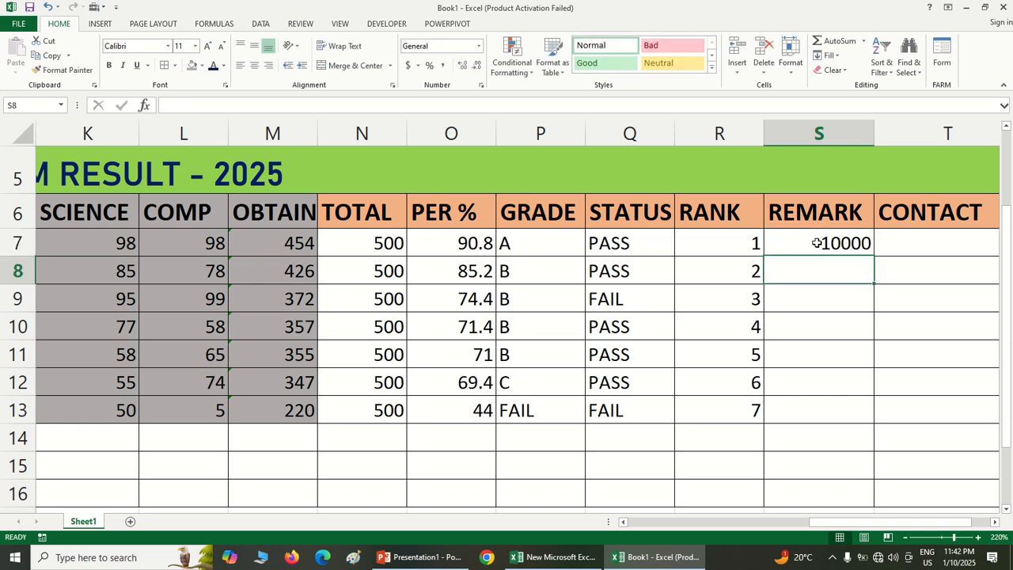
text(8000)
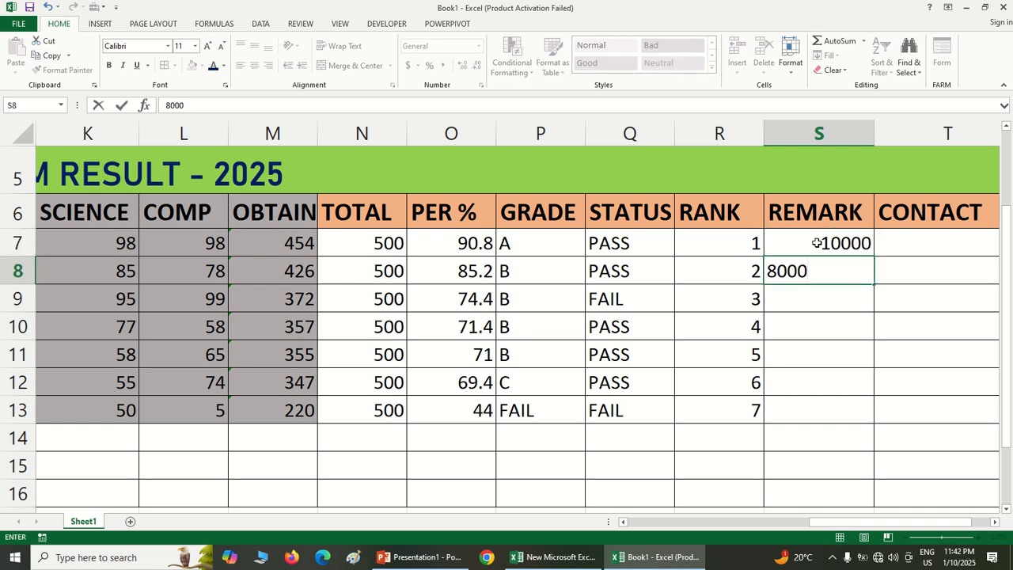
key(Return)
text(500)
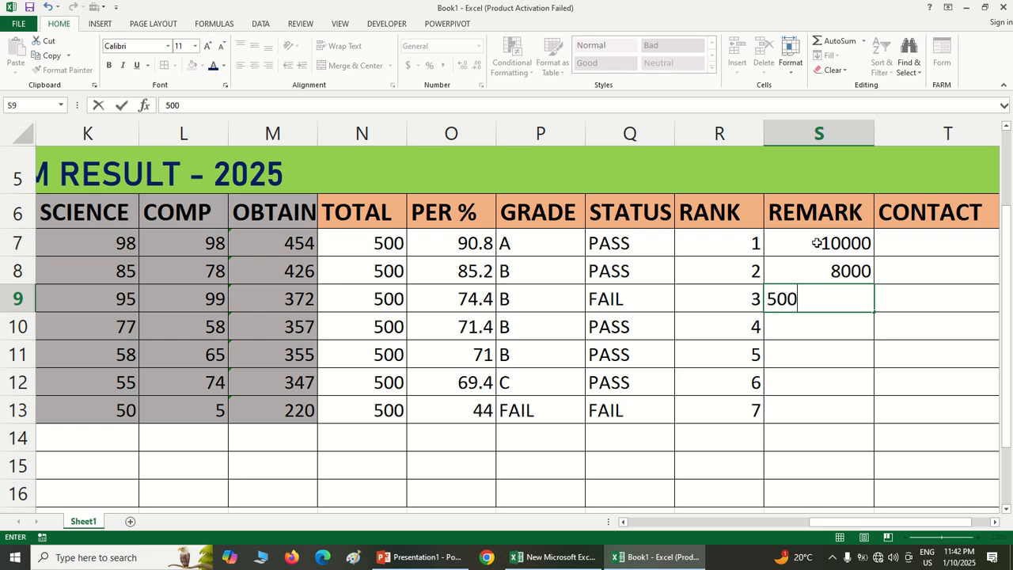
text(0)
key(Return)
text(3000)
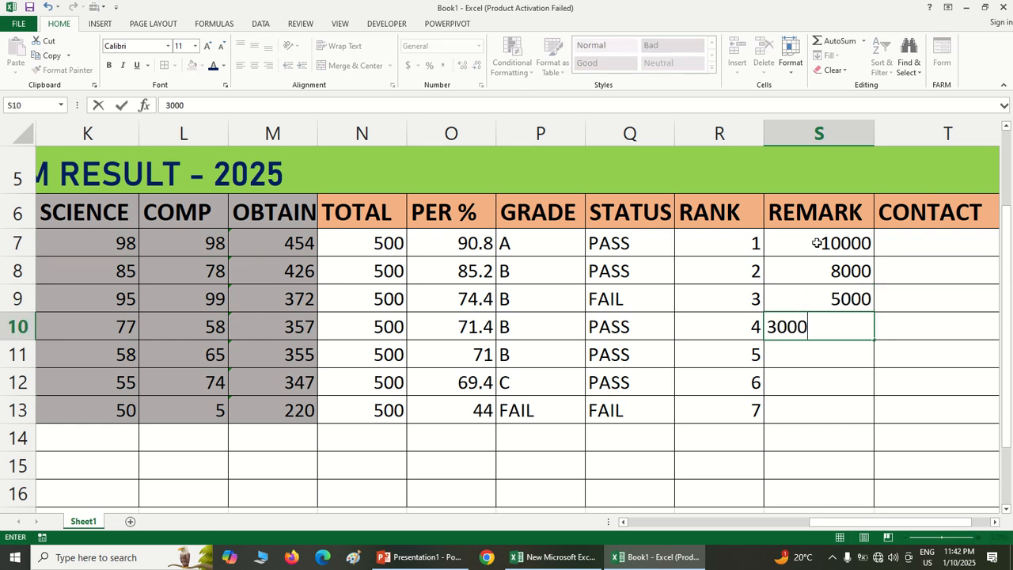
key(Return)
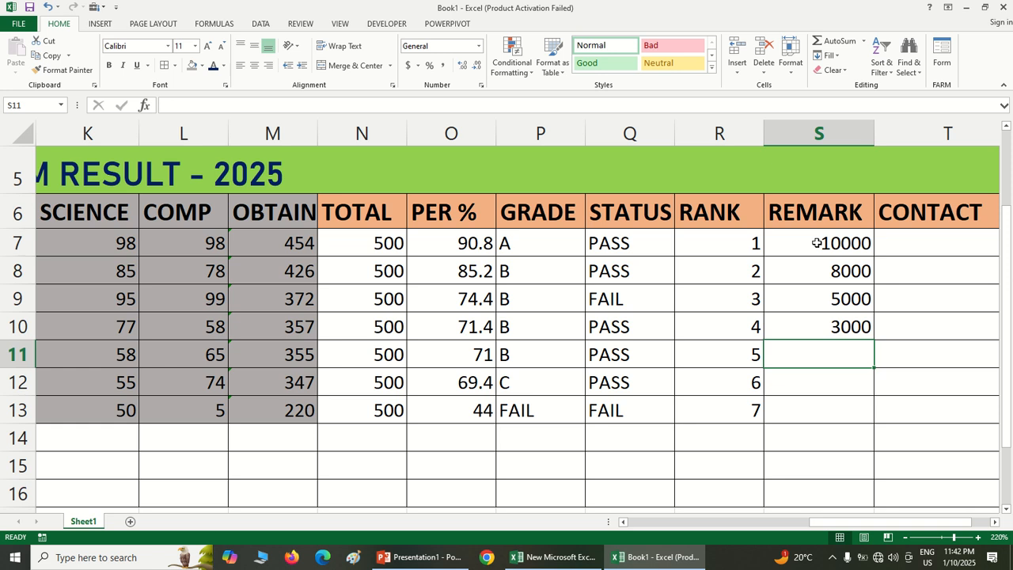
text(2000)
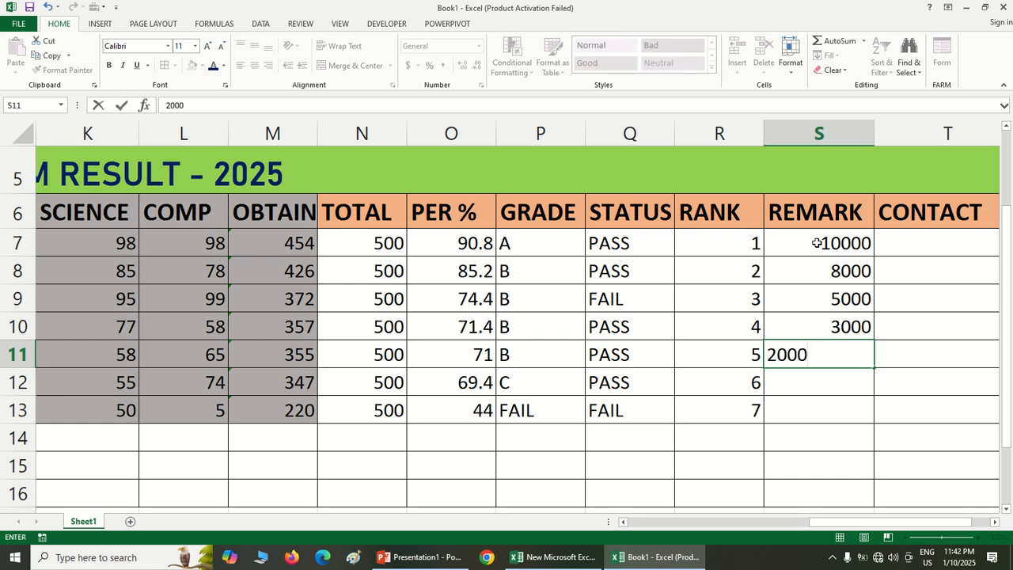
key(Return)
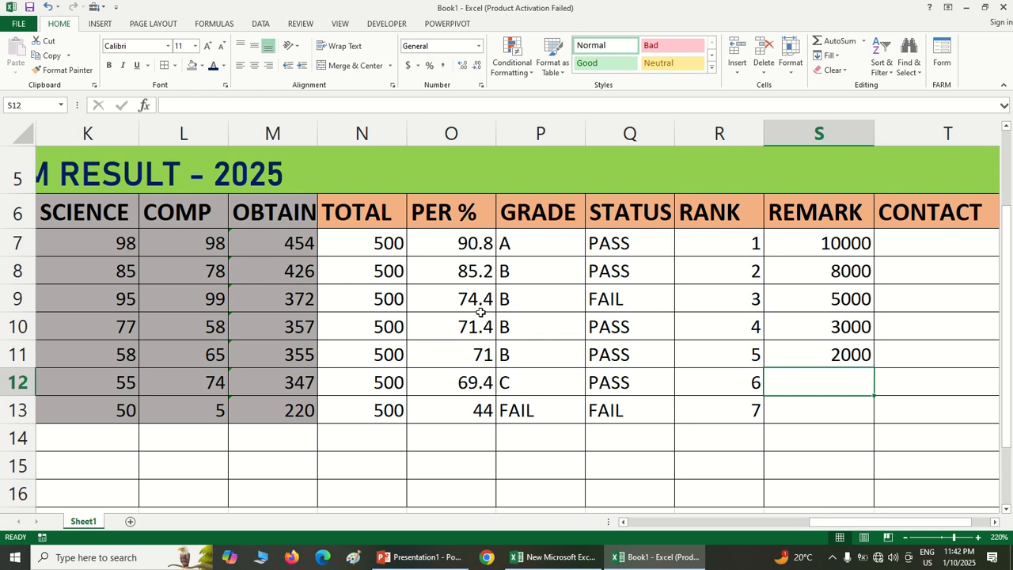
Change the REMARK value in S9 to 0 and enter 1000 in S12
click(826, 302)
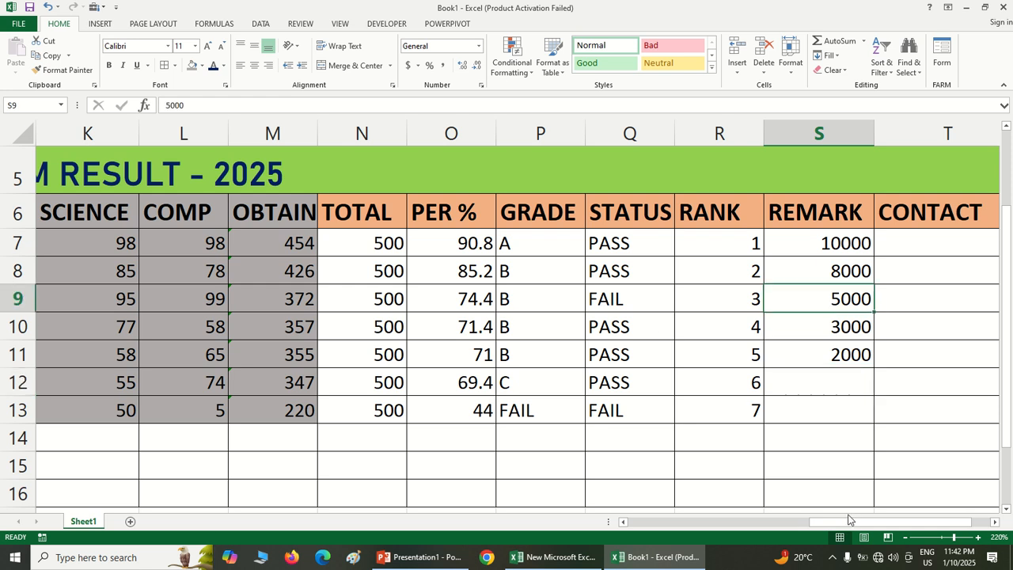
text(0)
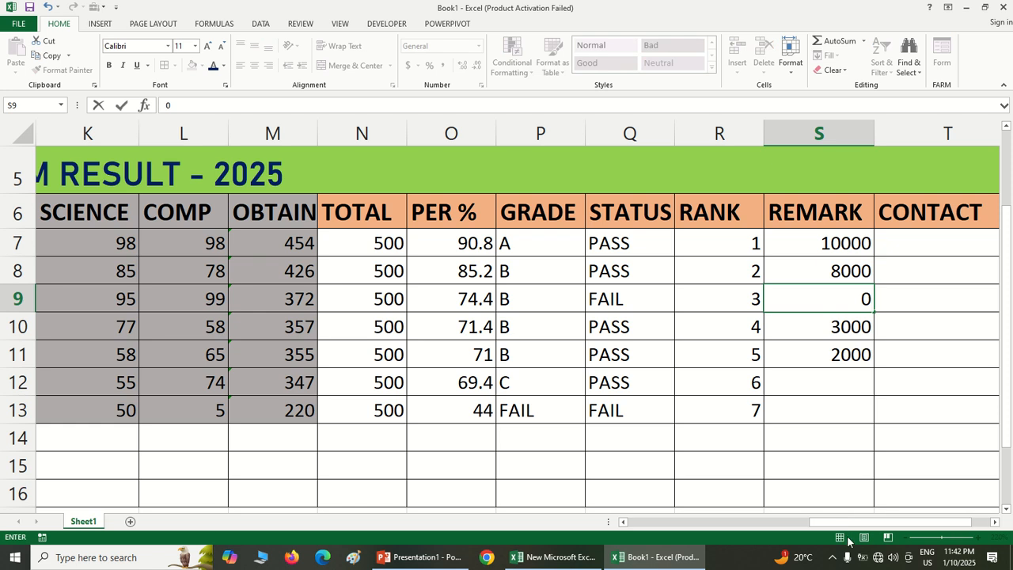
click(856, 410)
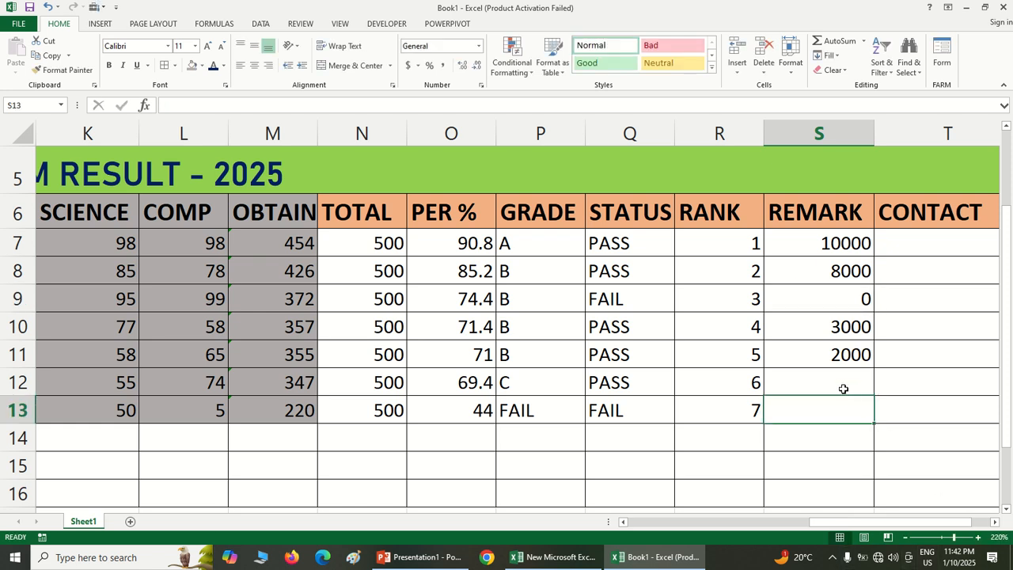
click(843, 387)
text(1000)
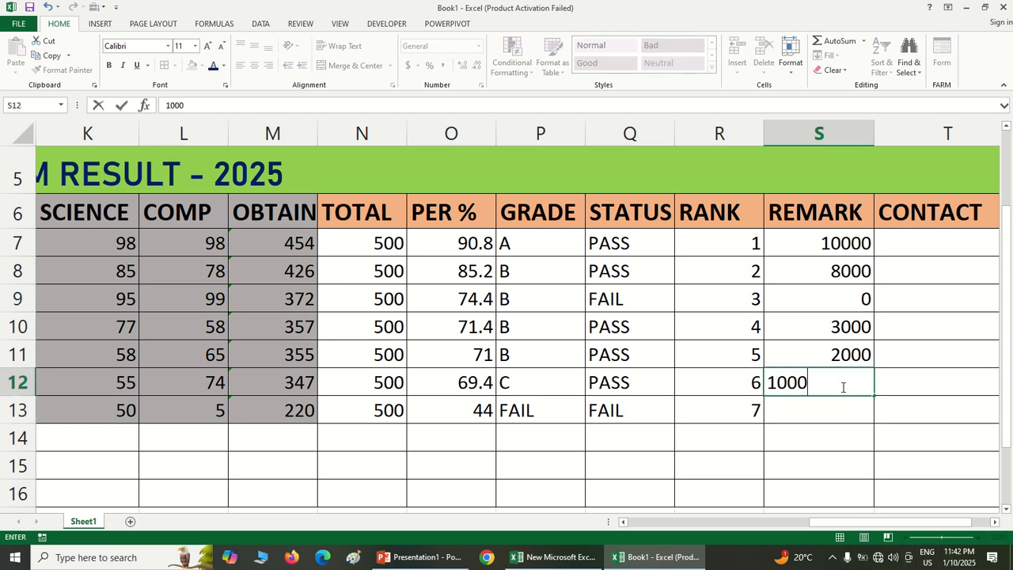
key(ctrl+Return)
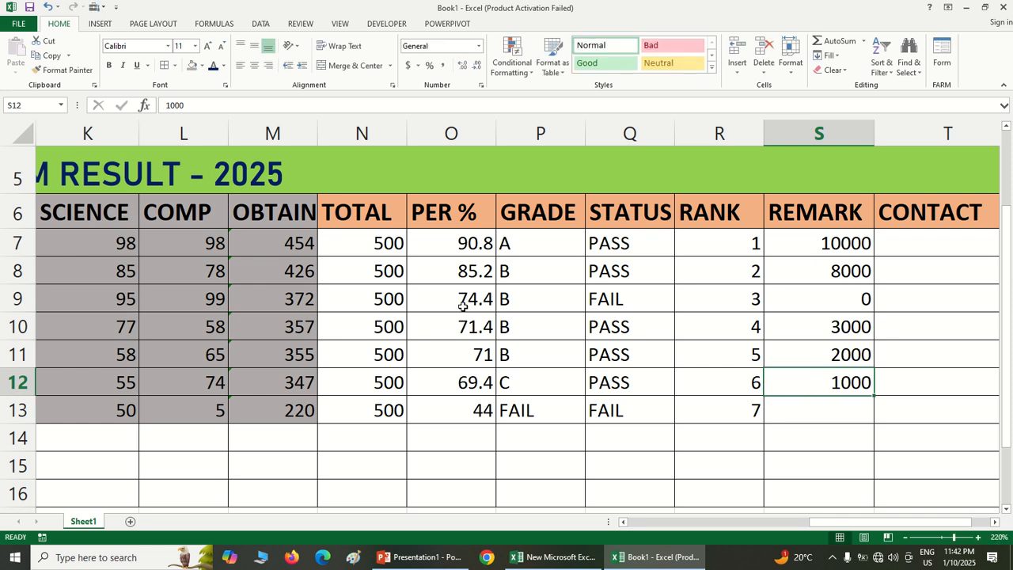
Enter 0 as the REMARK value in S13 for the lowest-ranked student
drag(831, 525, 796, 528)
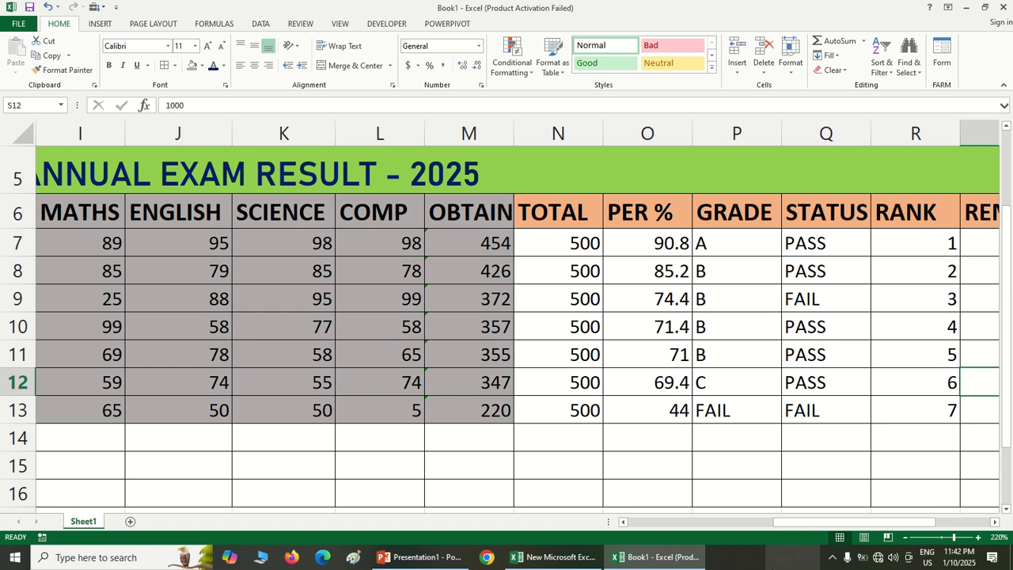
drag(784, 525, 832, 524)
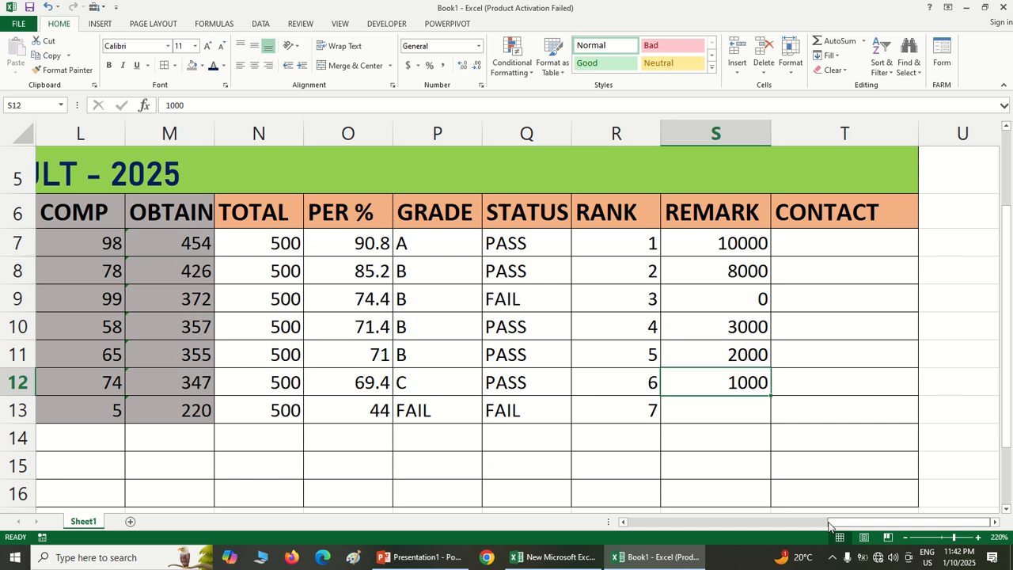
click(757, 413)
text(100)
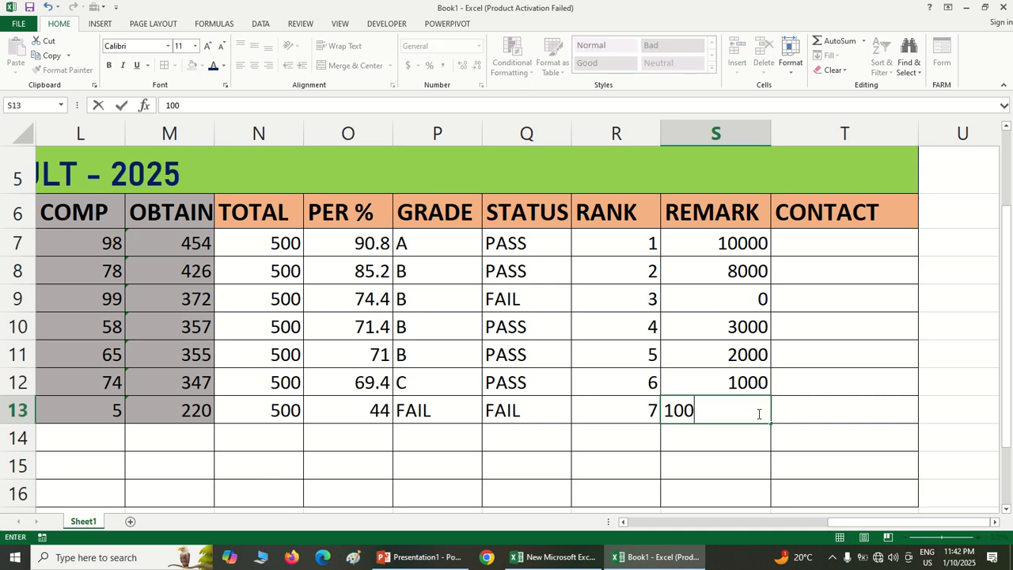
key(BackSpace)
key(BackSpace)
text(0)
key(BackSpace)
key(BackSpace)
text(0)
click(868, 426)
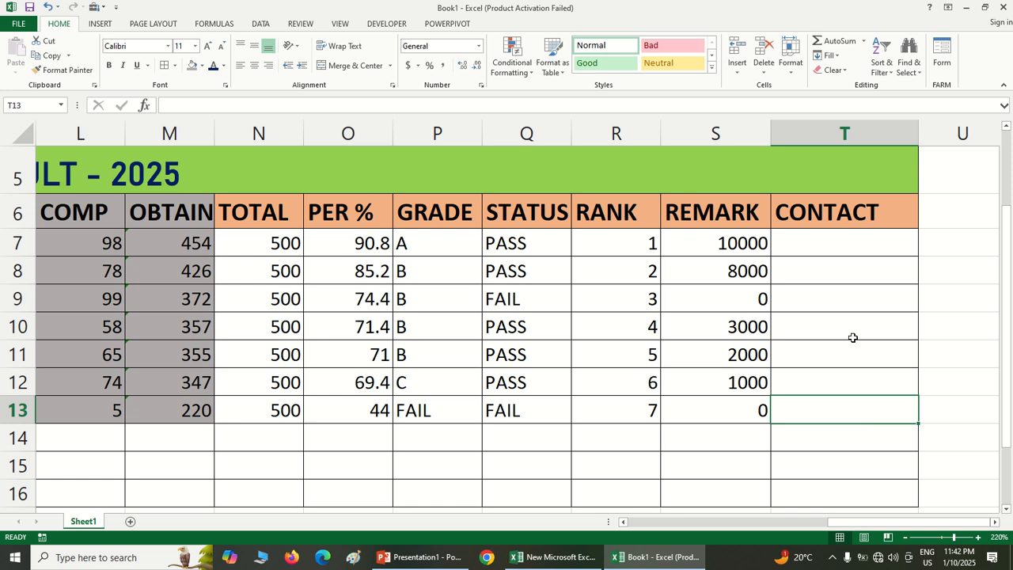
Enter masked phone numbers ending in an asterisk in the CONTACT cells T7 and T8
click(832, 250)
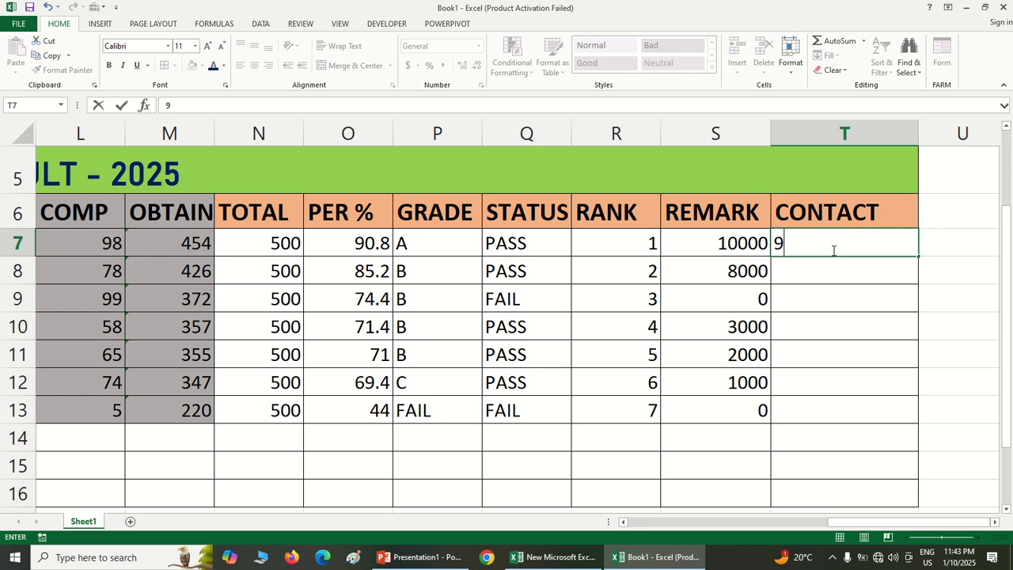
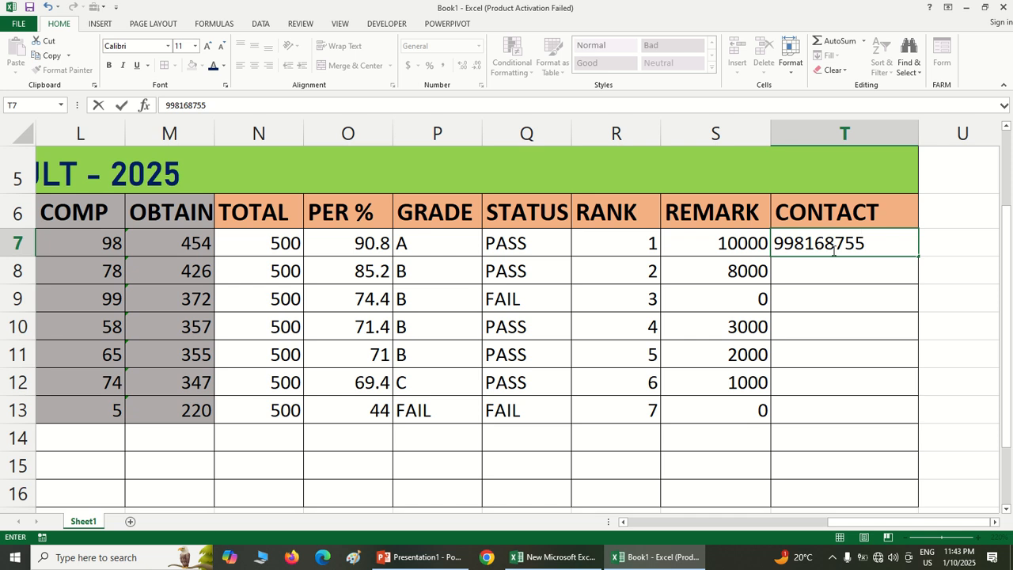
click(815, 272)
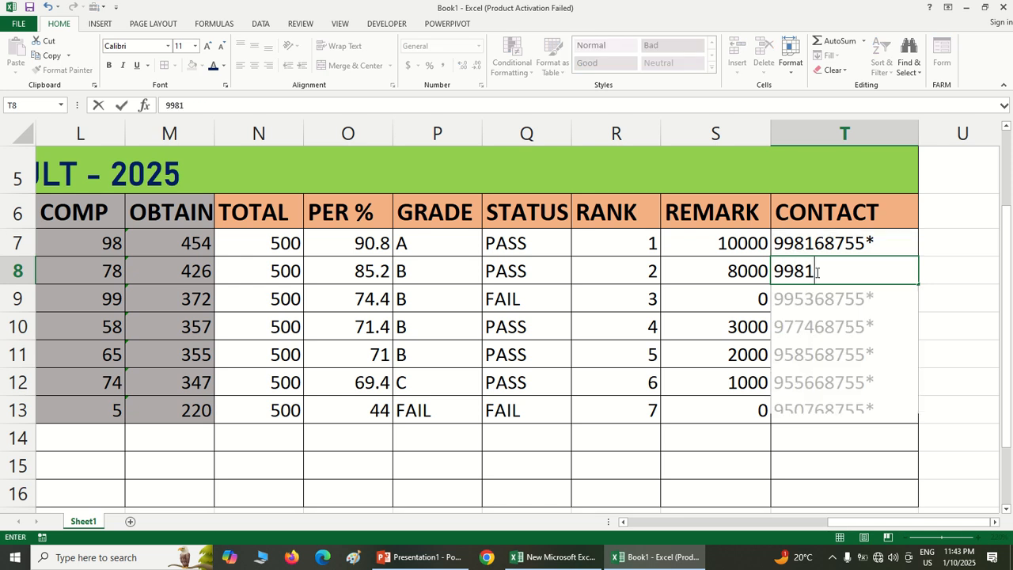
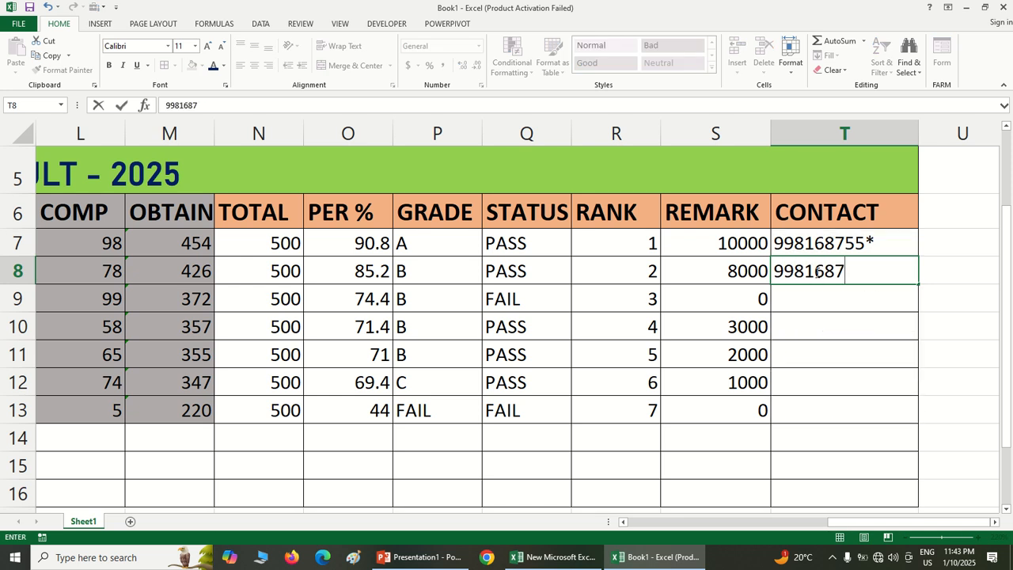
click(839, 382)
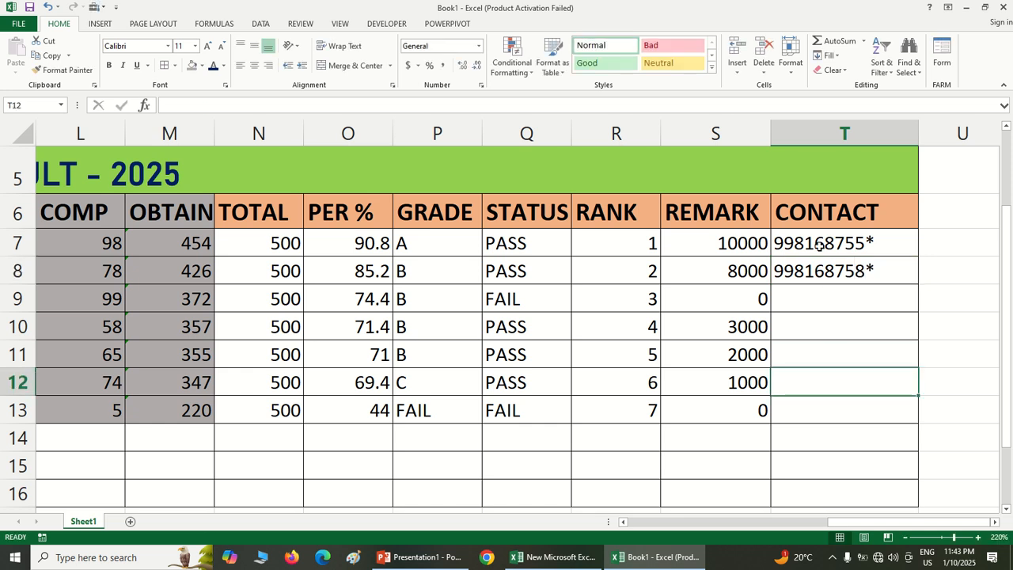
Copy the two CONTACT entries in T7:T8 down the column to T13
drag(831, 243, 918, 398)
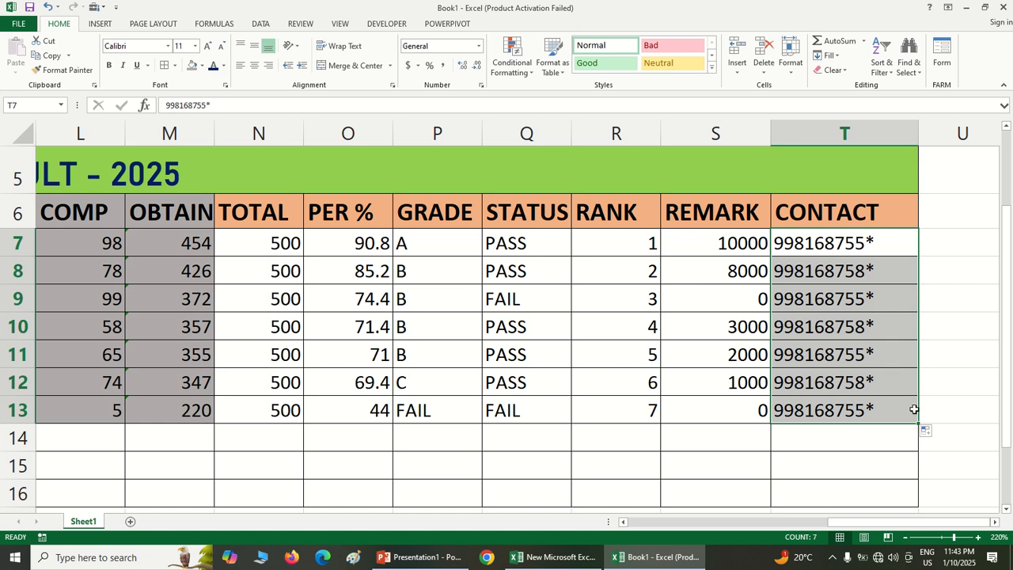
drag(884, 522, 869, 524)
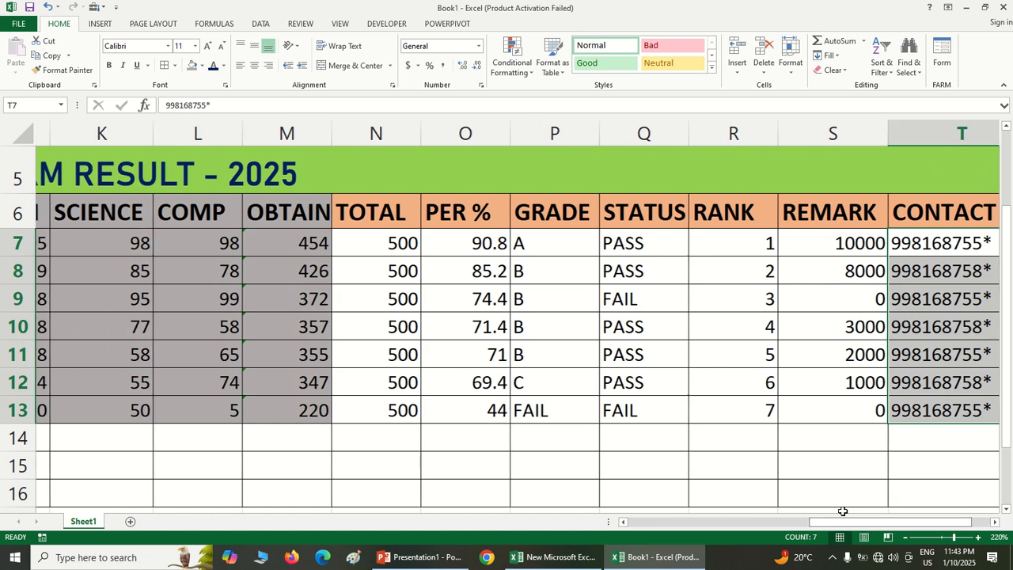
ctrl+scroll(553, 438, down, 4)
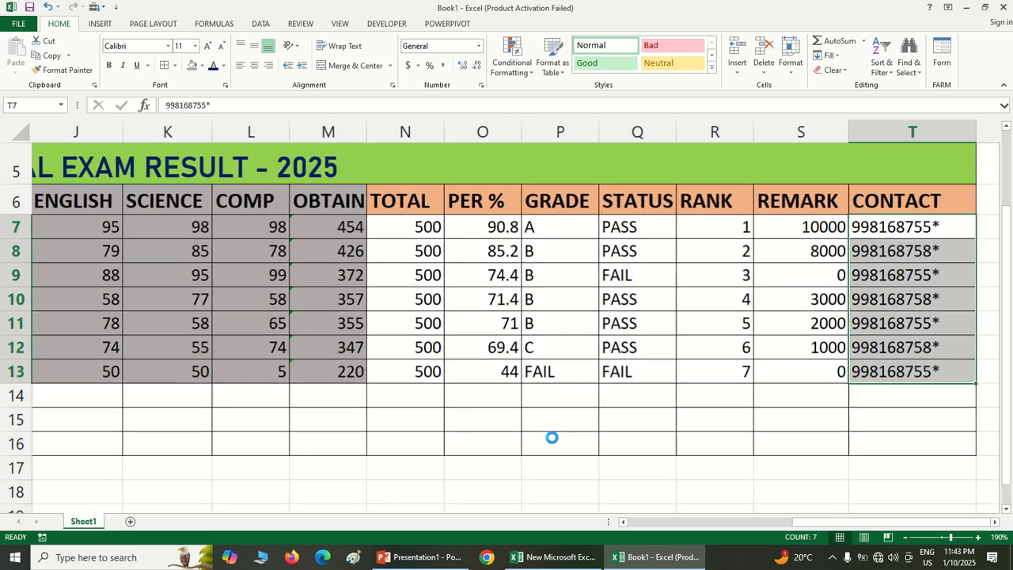
drag(762, 523, 703, 546)
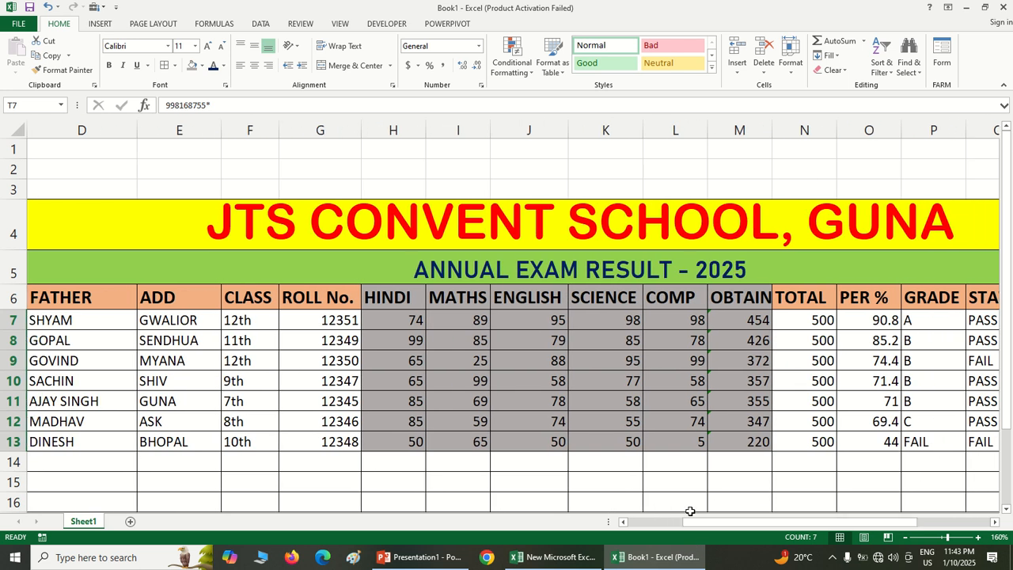
Review the school title, the annual exam heading and the student detail and marks columns of the result sheet
click(625, 360)
click(416, 224)
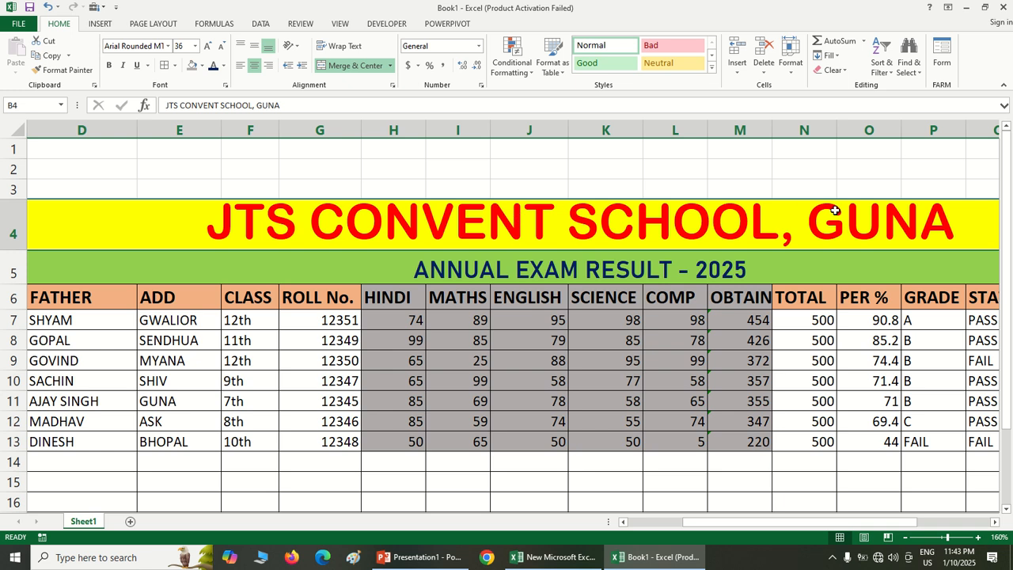
click(601, 271)
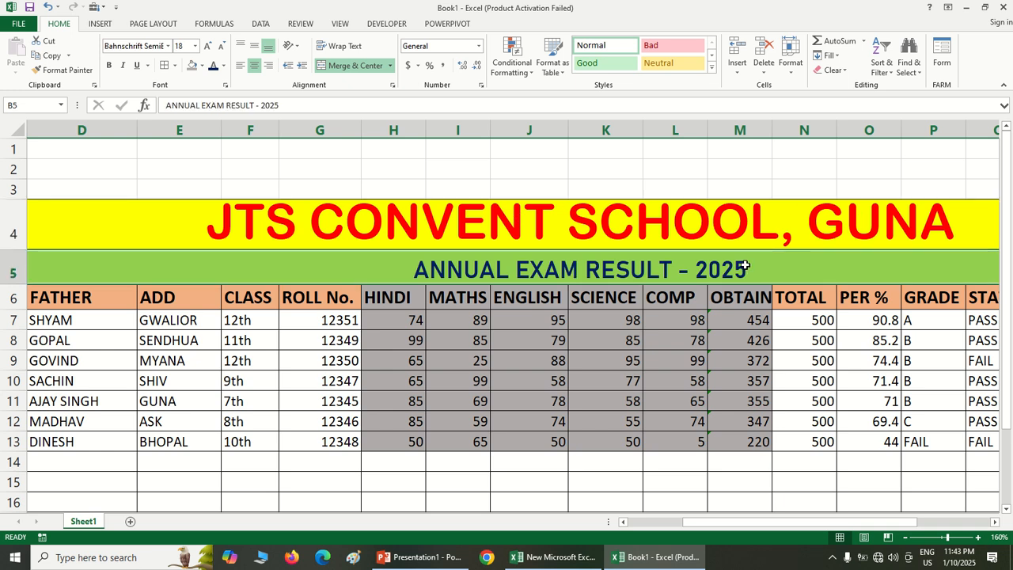
drag(734, 521, 646, 533)
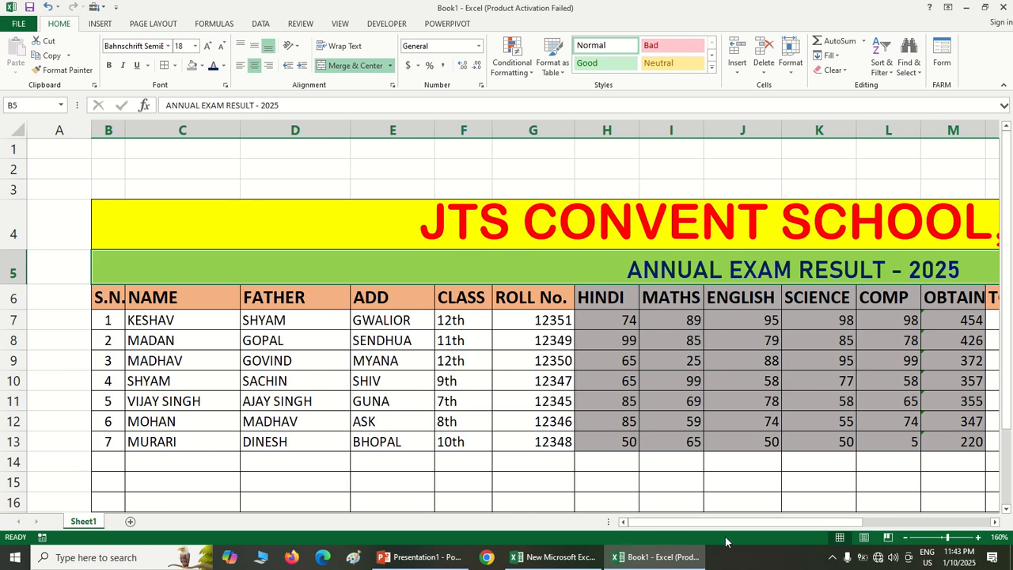
drag(723, 523, 790, 522)
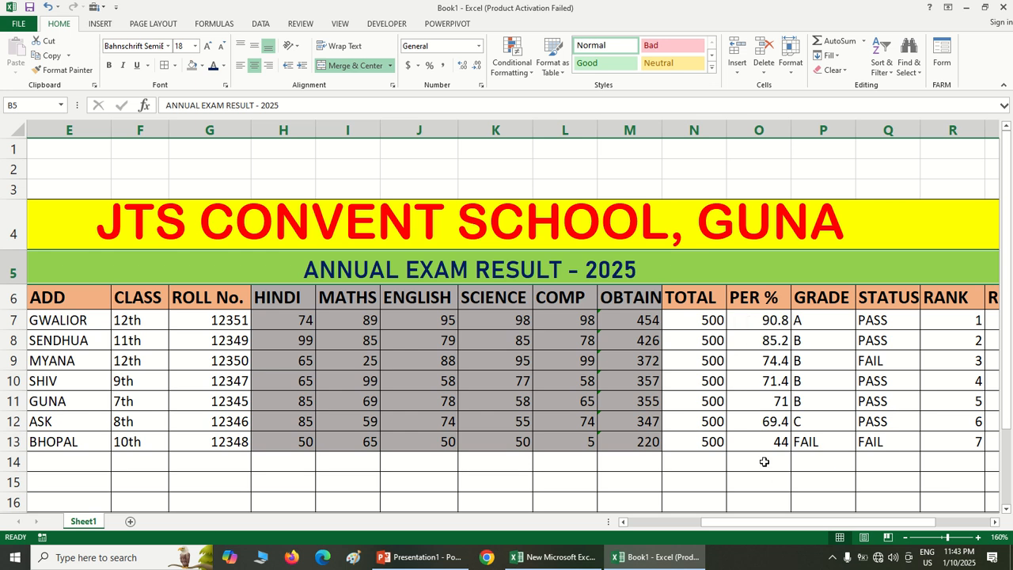
Examine the formulas behind the first student's OBTAIN, TOTAL and PER % cells in row 7
ctrl+scroll(772, 447, up, 4)
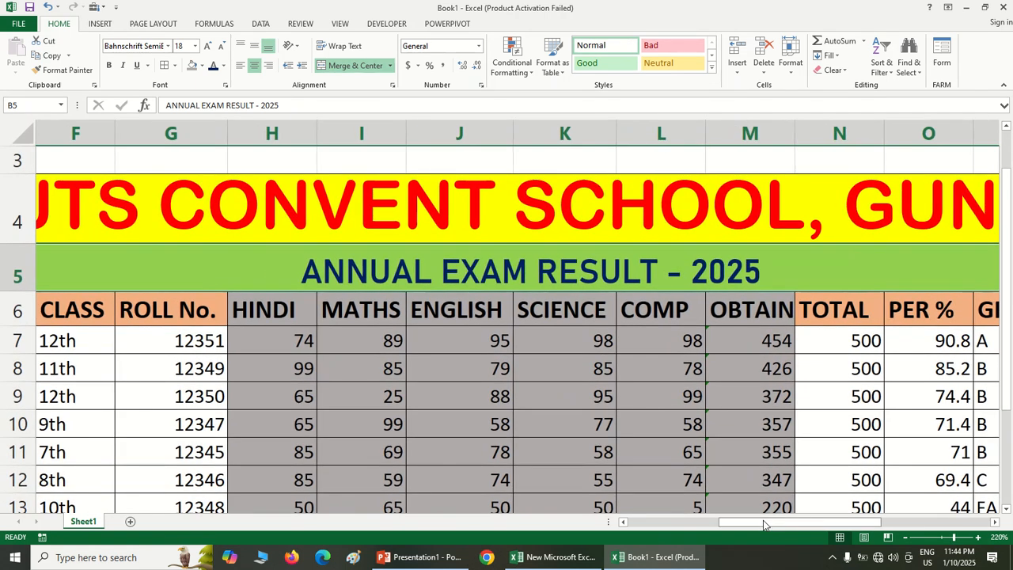
drag(765, 527, 807, 524)
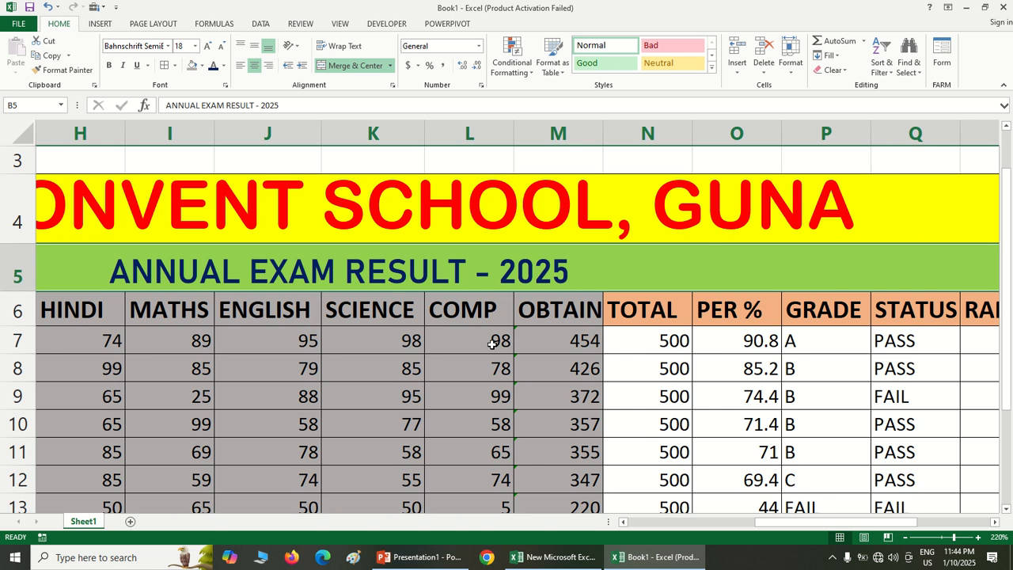
double_click(569, 342)
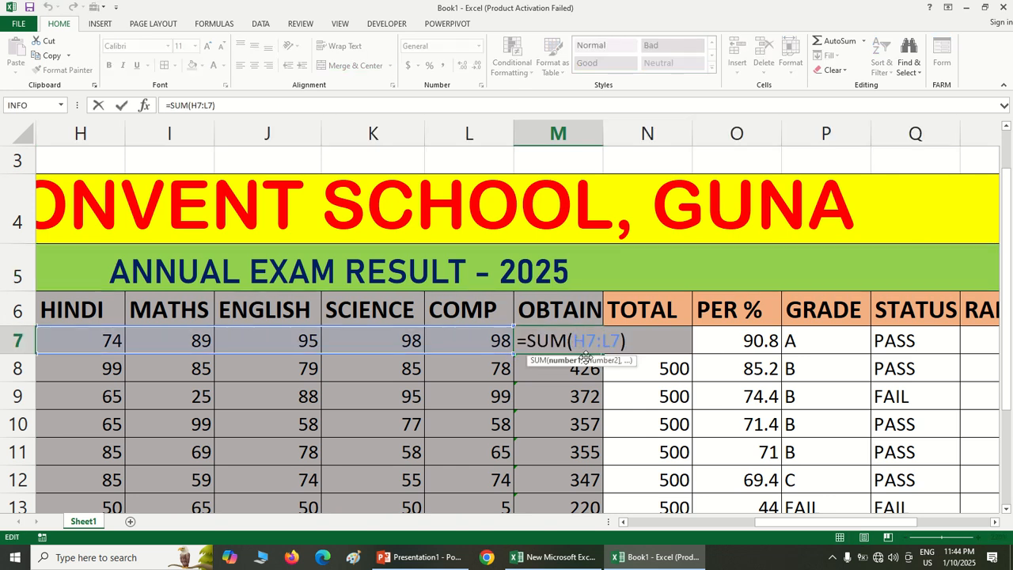
key(Return)
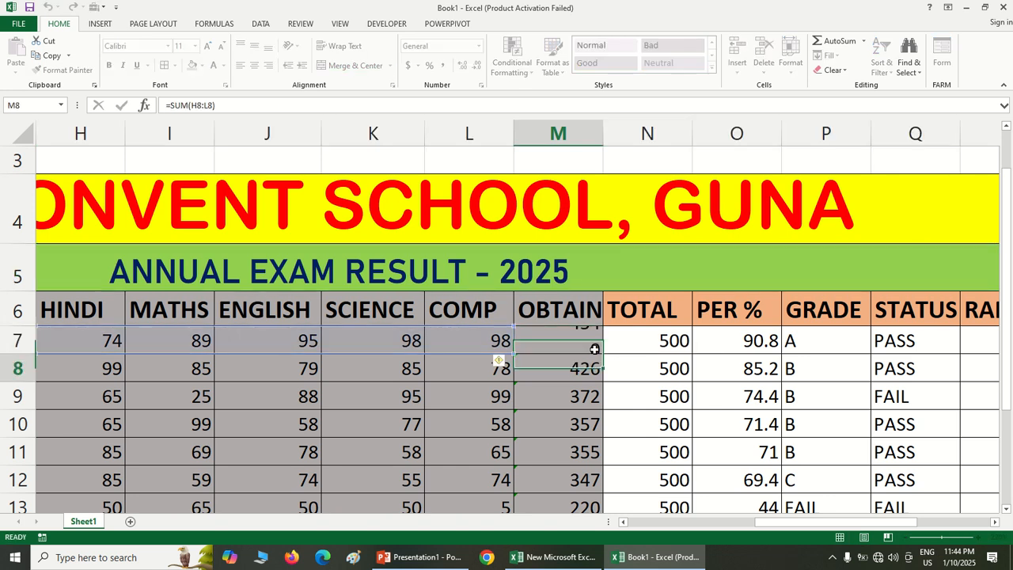
double_click(621, 342)
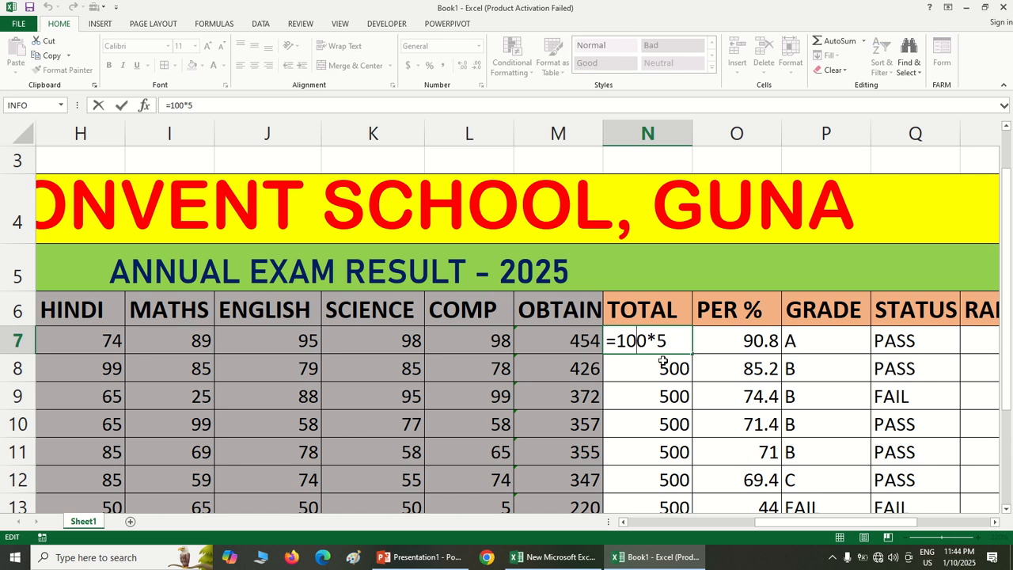
key(Return)
double_click(707, 348)
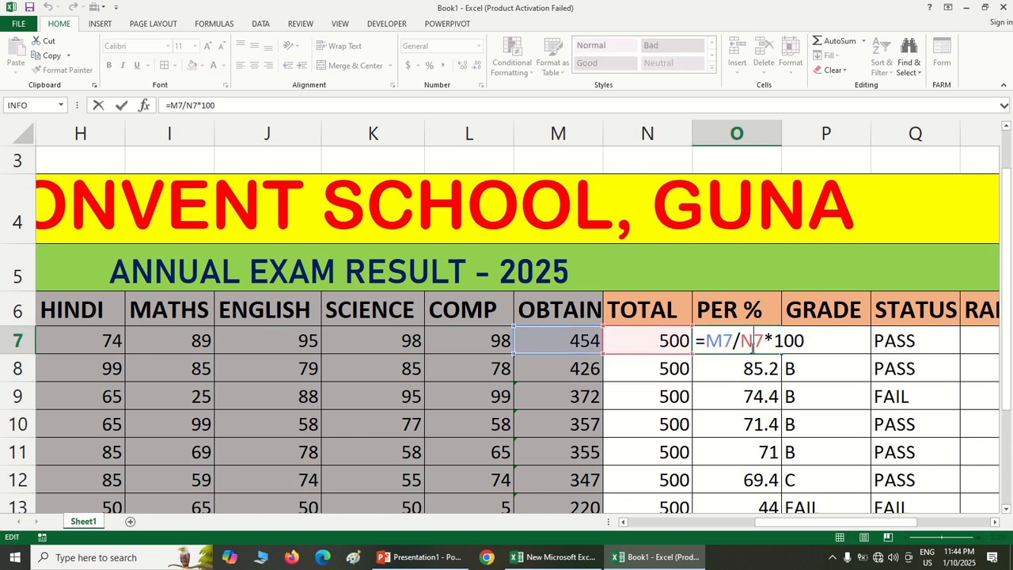
key(Return)
Examine the formulas behind the first student's GRADE, STATUS and RANK cells in row 7
click(818, 348)
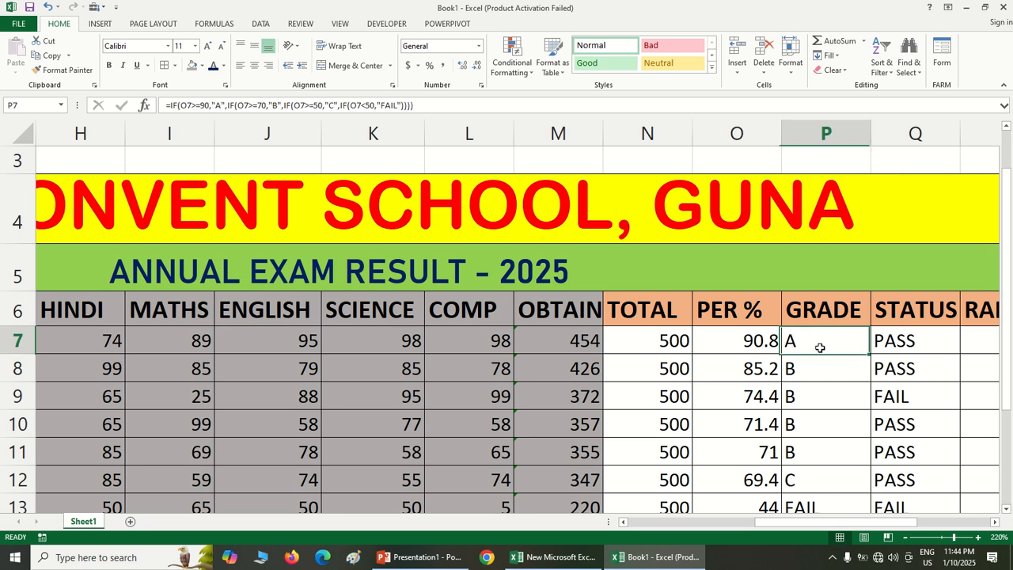
double_click(818, 347)
key(Return)
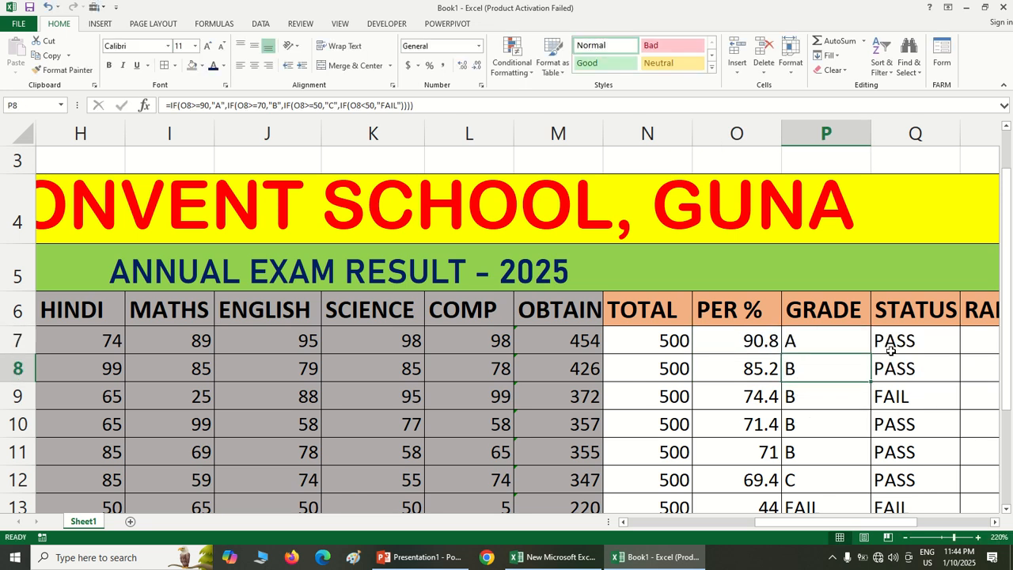
double_click(891, 352)
scroll(888, 363, up, 2)
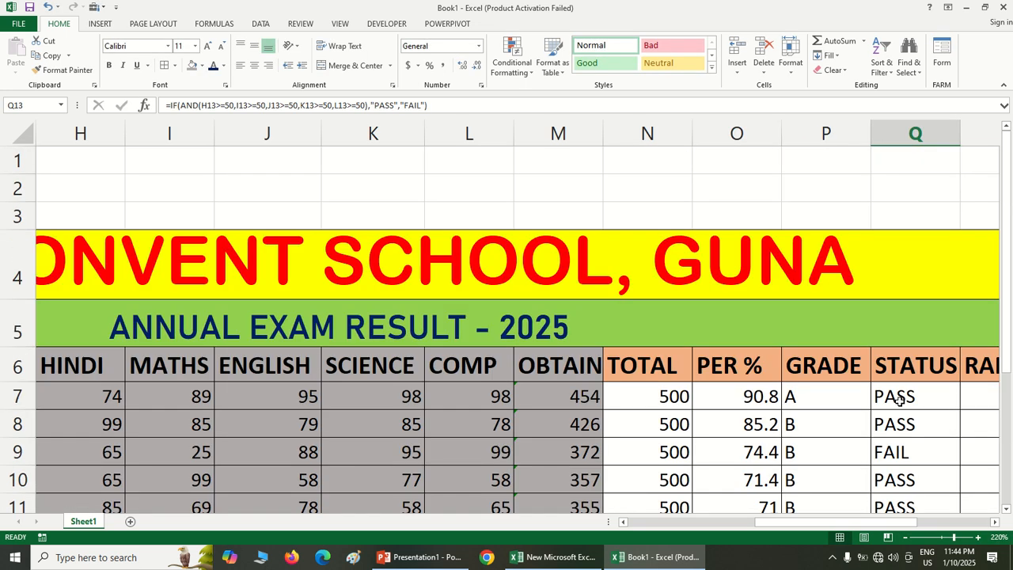
double_click(898, 400)
key(Return)
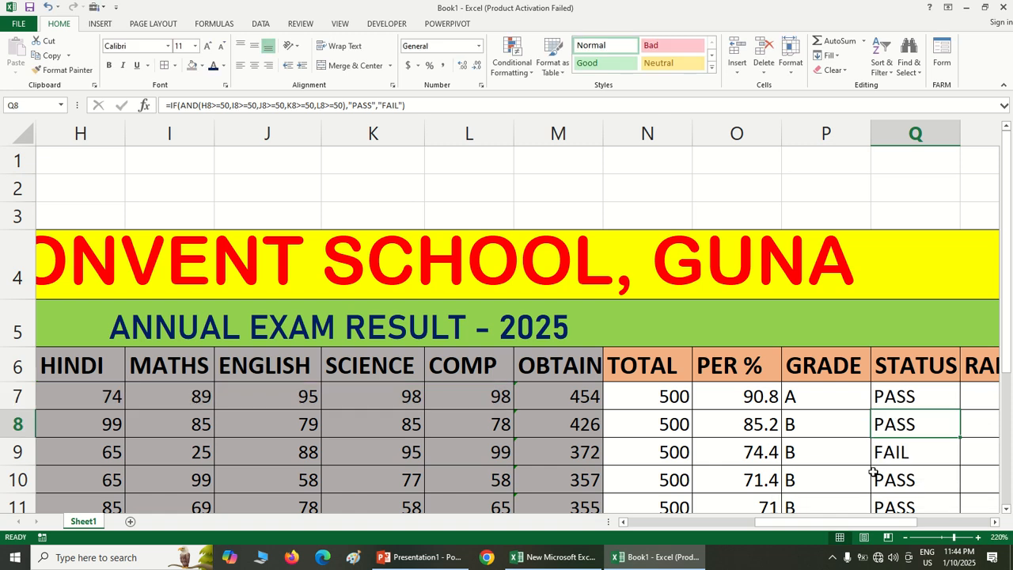
drag(858, 522, 894, 522)
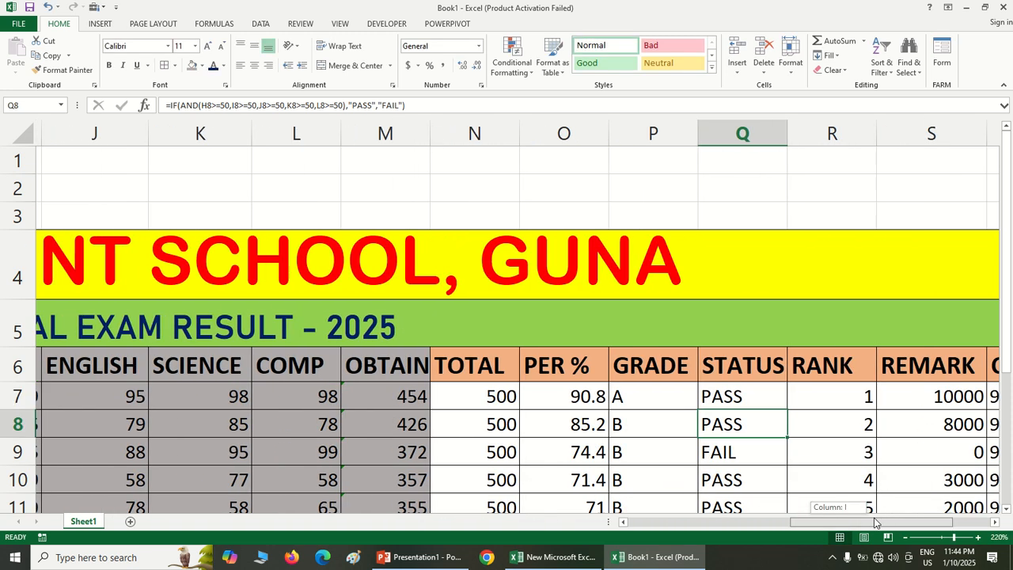
double_click(843, 403)
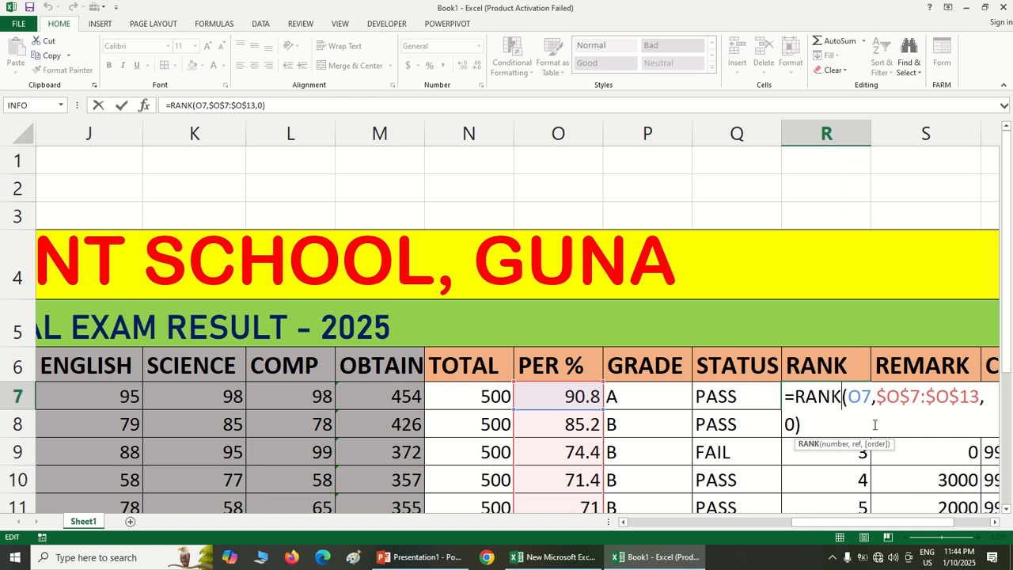
key(Return)
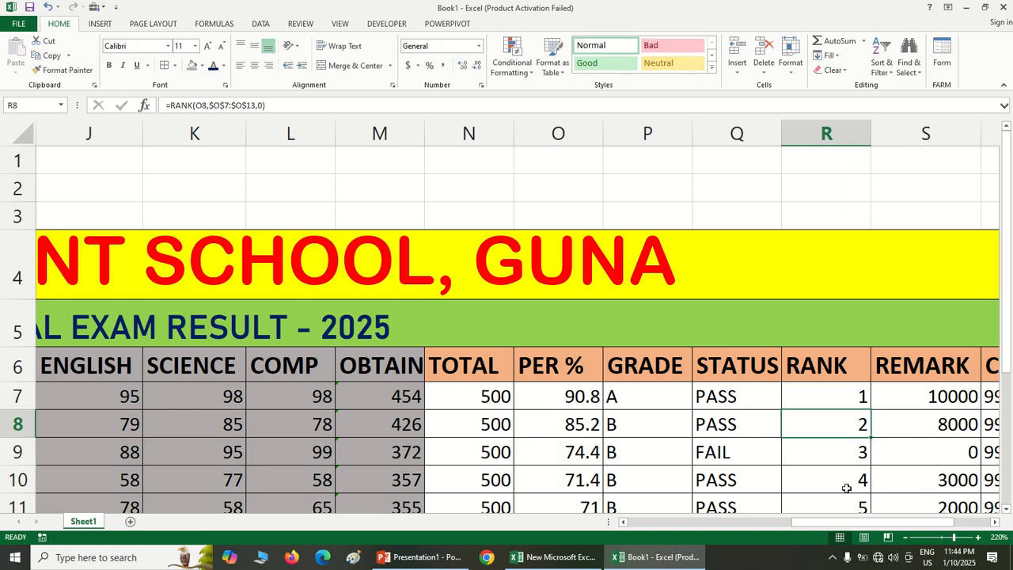
Look over the whole result table, from the CONTACT column back to the student details and marks
scroll(847, 487, down, 2)
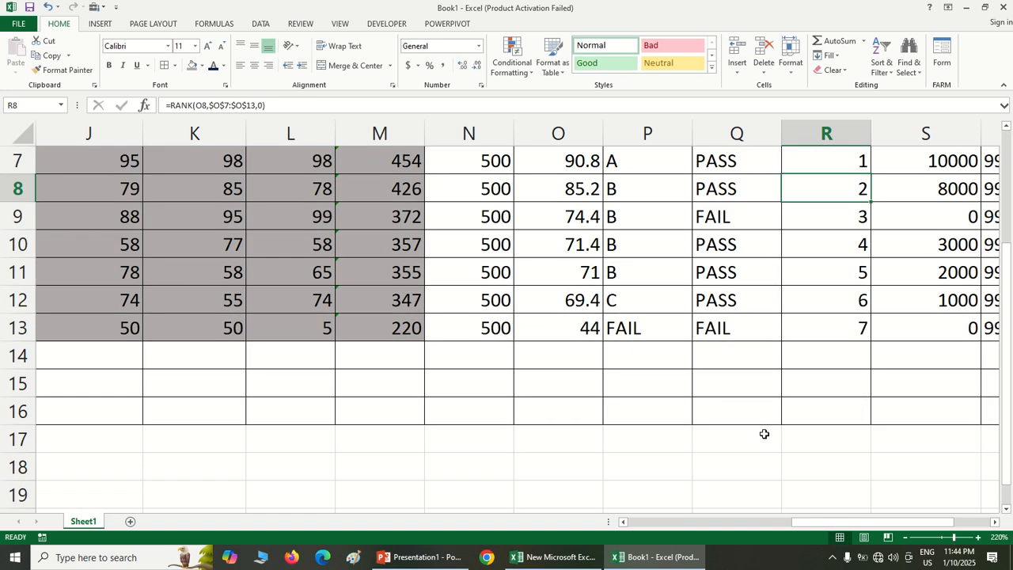
scroll(763, 434, down, 2)
scroll(763, 433, down, 1)
scroll(764, 439, up, 1)
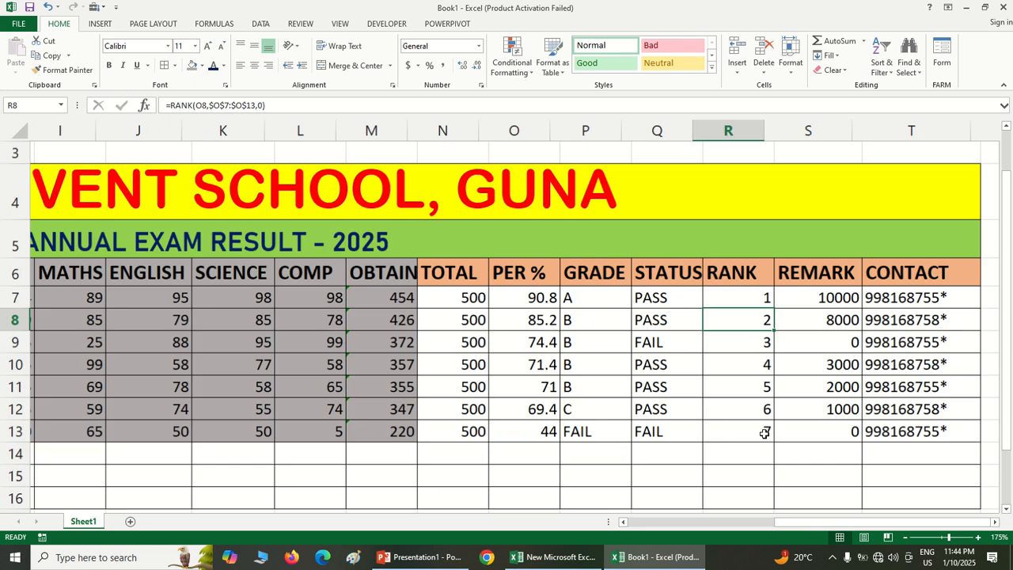
drag(794, 522, 708, 544)
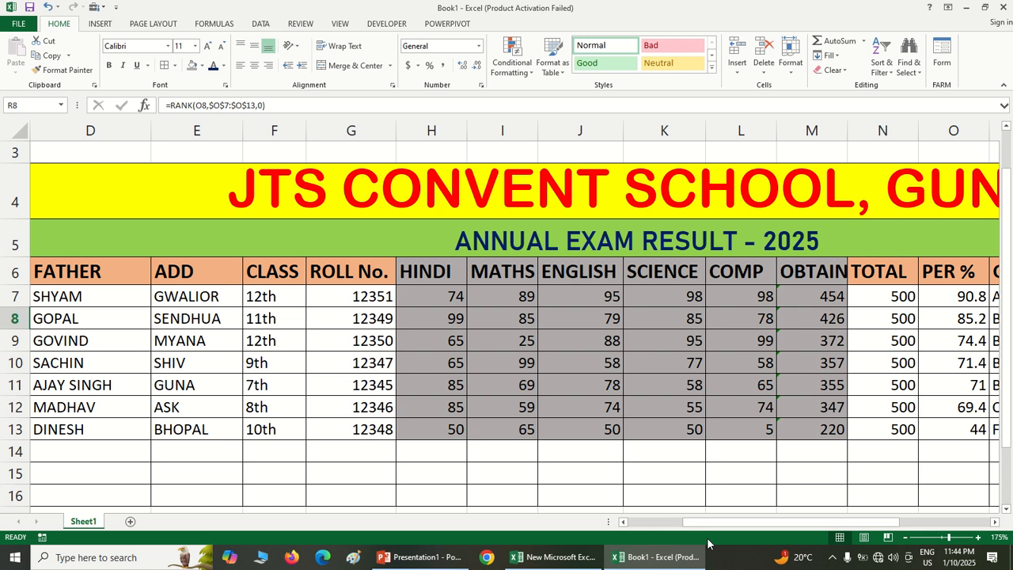
drag(717, 527, 732, 530)
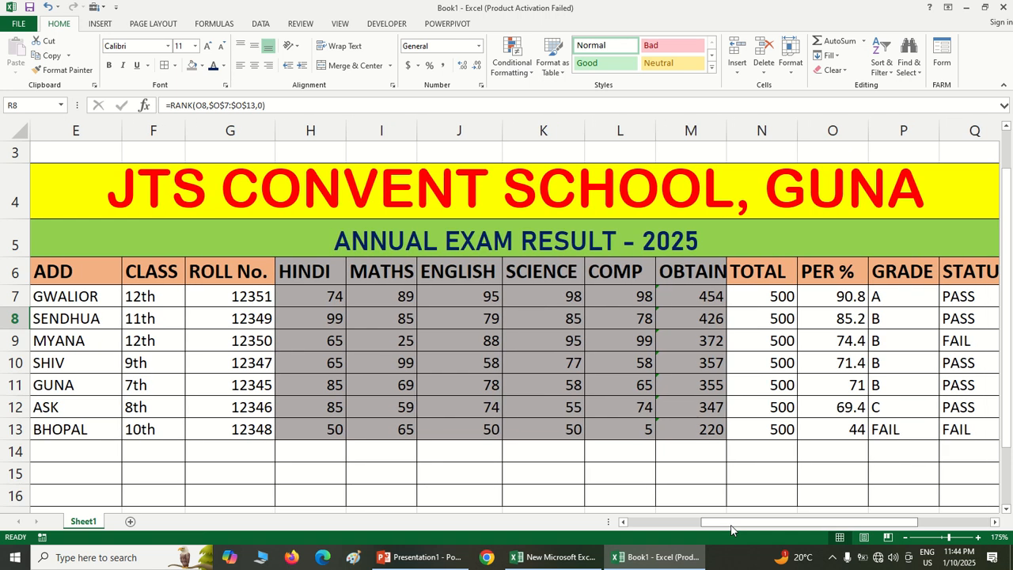